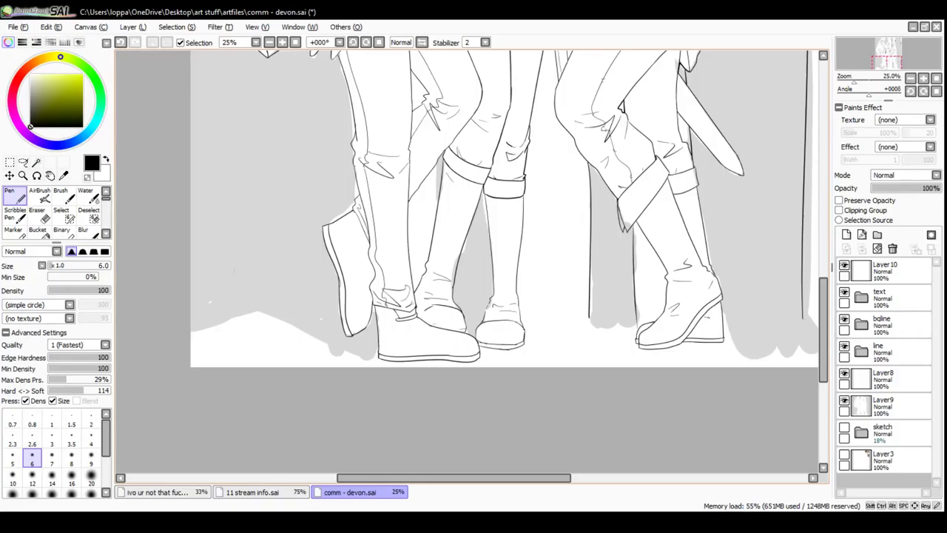
Expand the bqline folder and select Layer11
drag(583, 128, 601, 59)
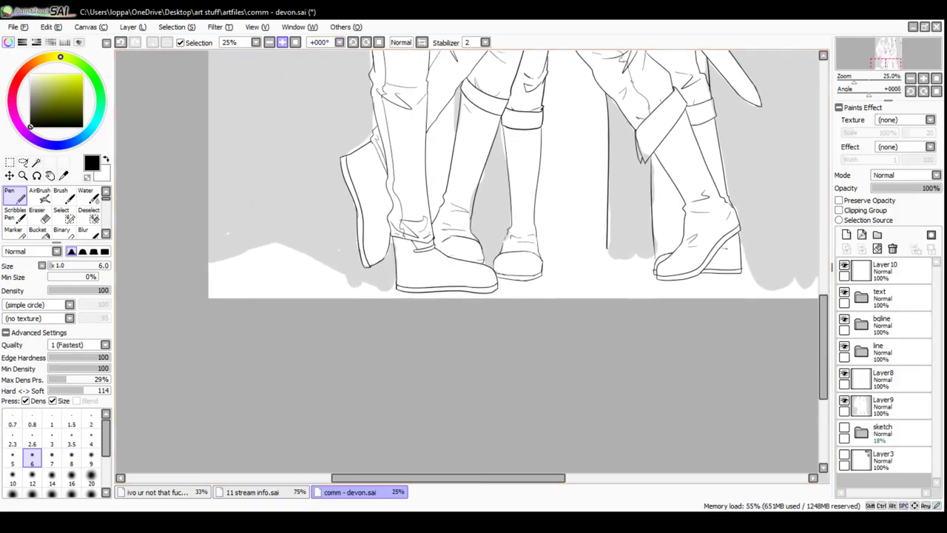
click(282, 43)
click(282, 42)
click(282, 43)
drag(424, 247, 578, 260)
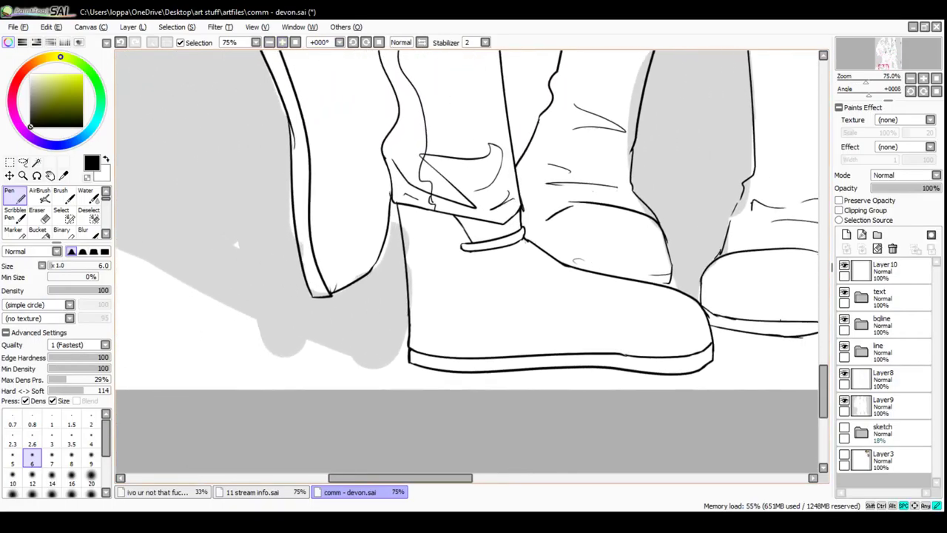
drag(235, 244, 234, 242)
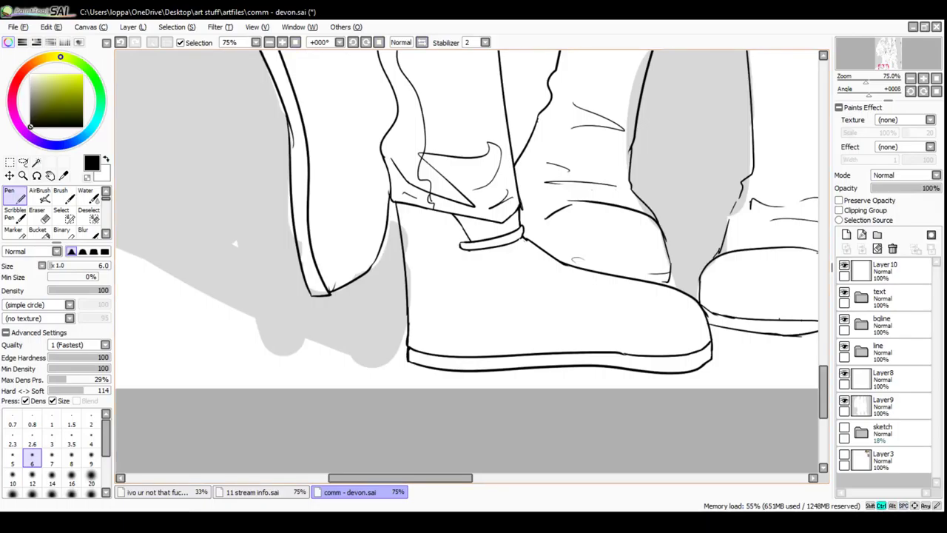
key(ctrl+z)
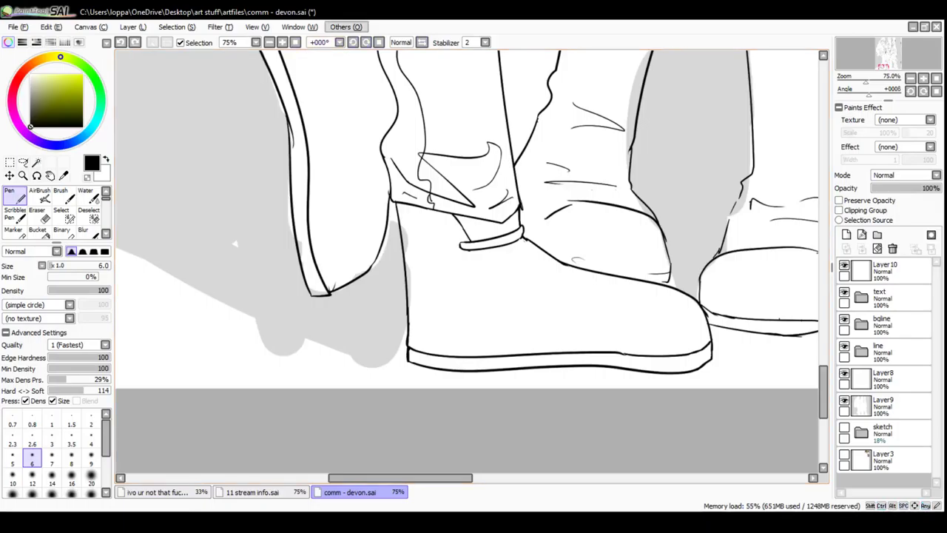
click(282, 42)
drag(459, 252, 337, 170)
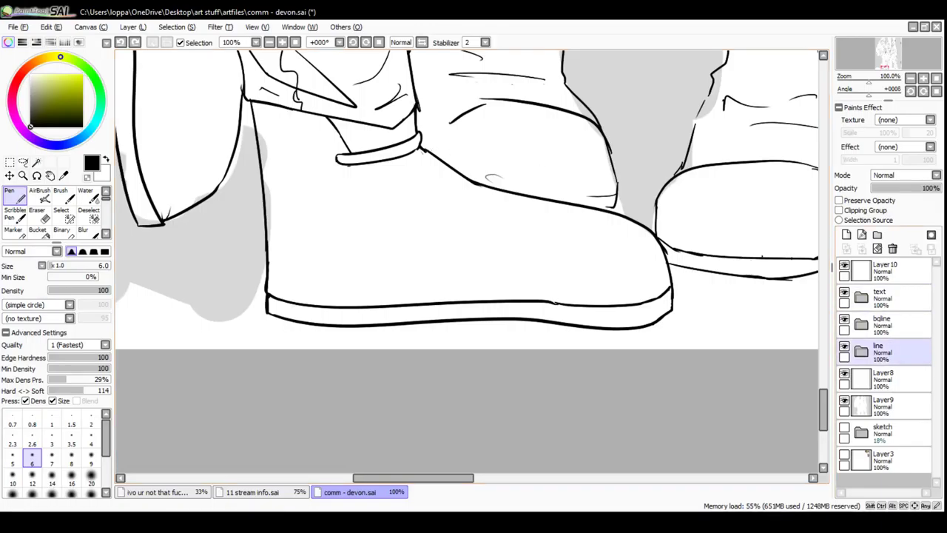
click(884, 351)
click(862, 324)
click(892, 351)
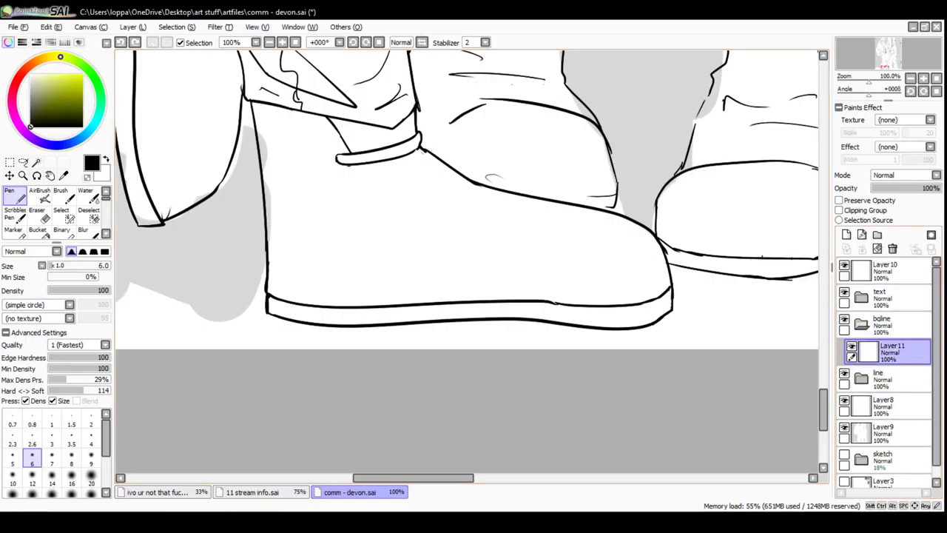
Select the dusk line layer and erase the overshooting line at the raised shoe's lower tip with the Eraser at size 14
drag(242, 160, 692, 363)
drag(485, 359, 423, 333)
click(888, 379)
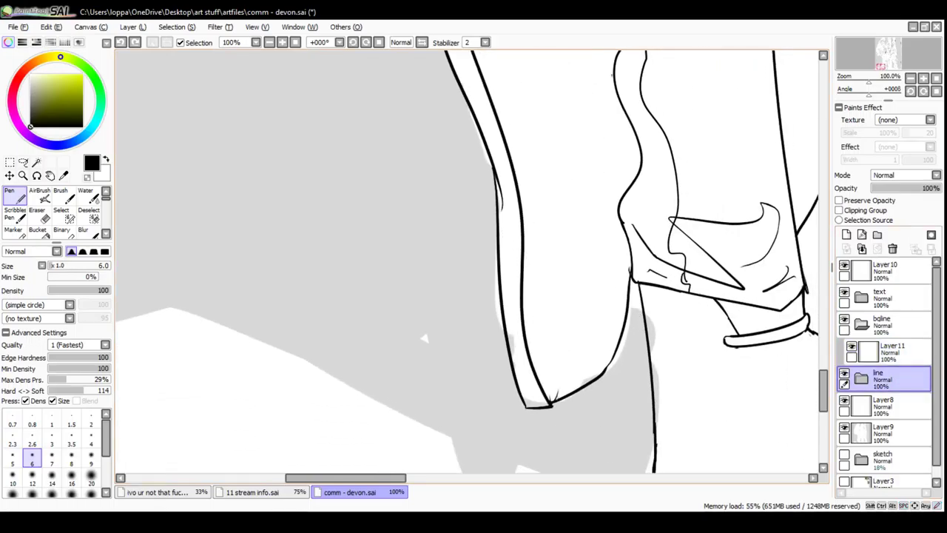
key(ctrl+shift)
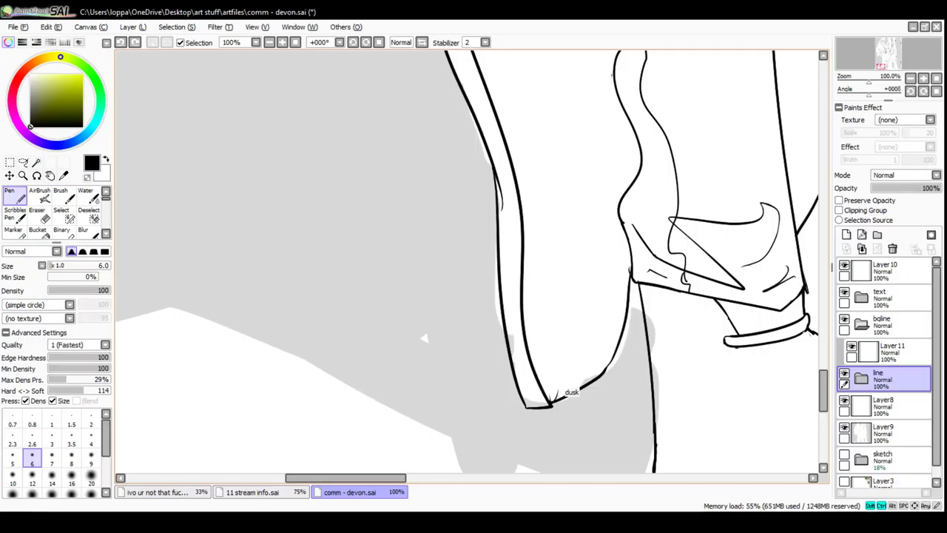
ctrl+shift+click(561, 394)
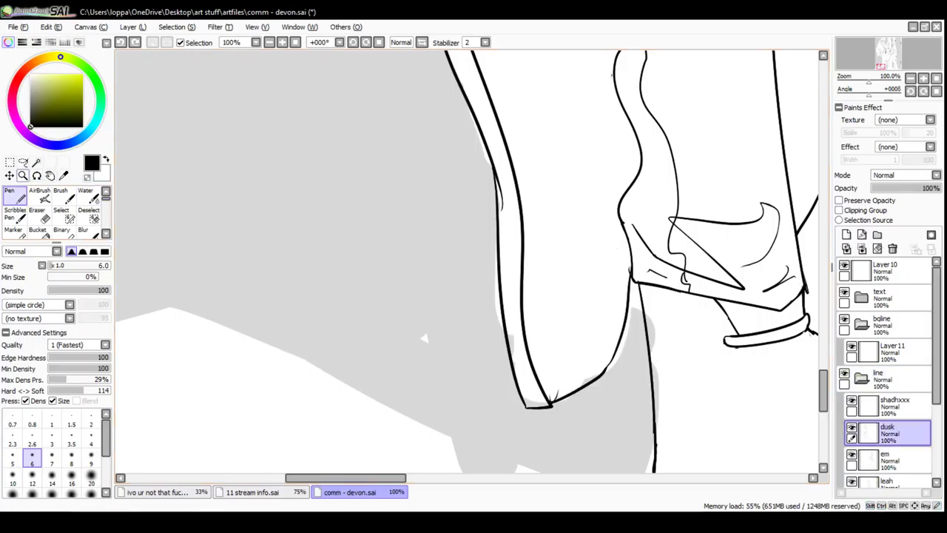
click(40, 215)
drag(556, 396, 554, 394)
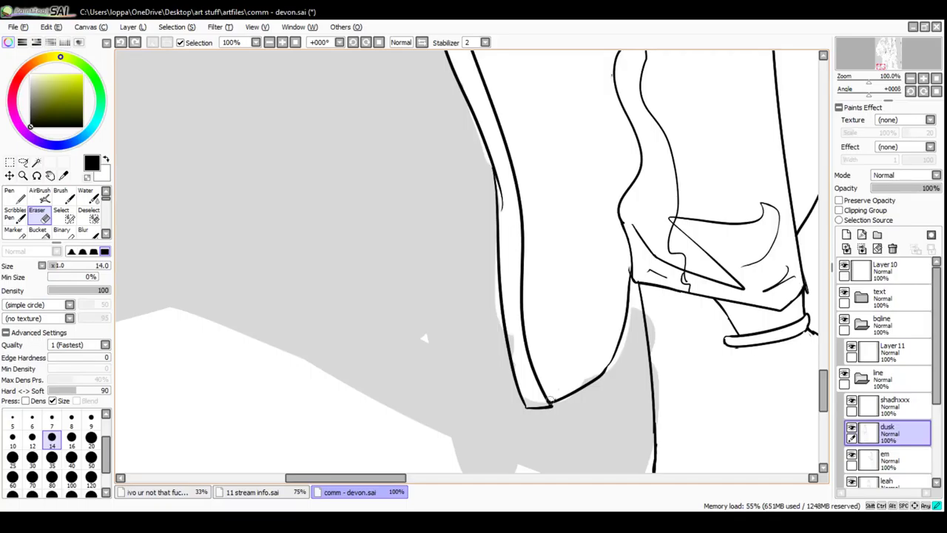
drag(551, 401, 552, 400)
drag(553, 399, 555, 398)
alt+click(384, 338)
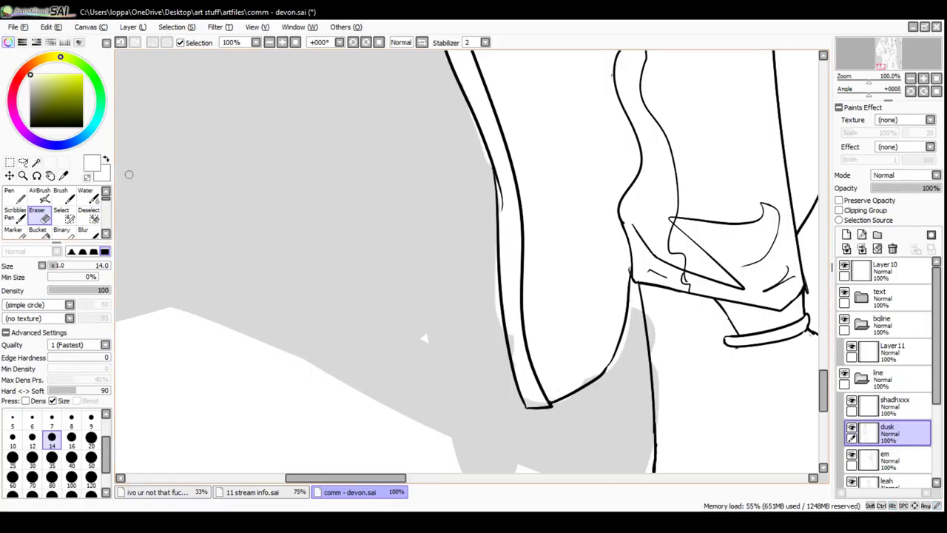
key(x)
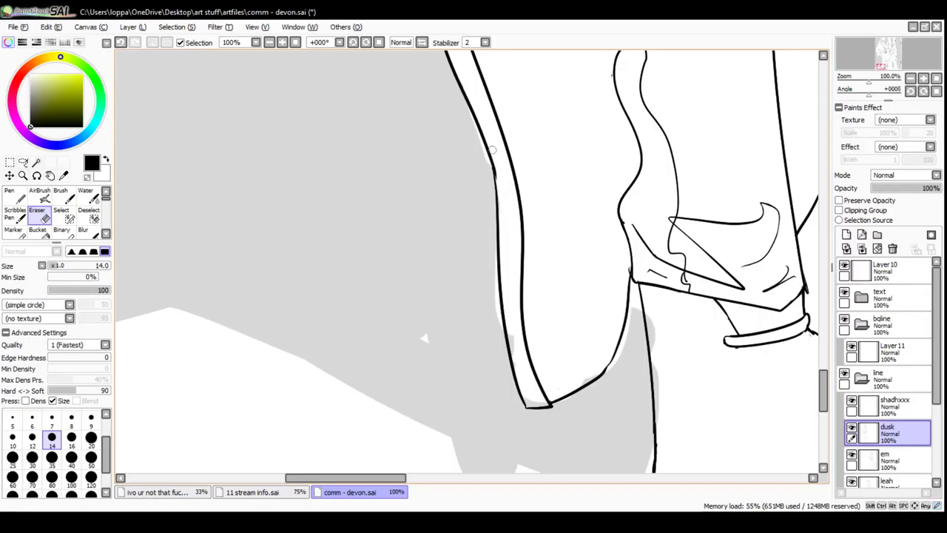
Erase stray line ends around the trouser hem and the ankle band of the large front shoe on the dusk layer
drag(684, 258, 558, 206)
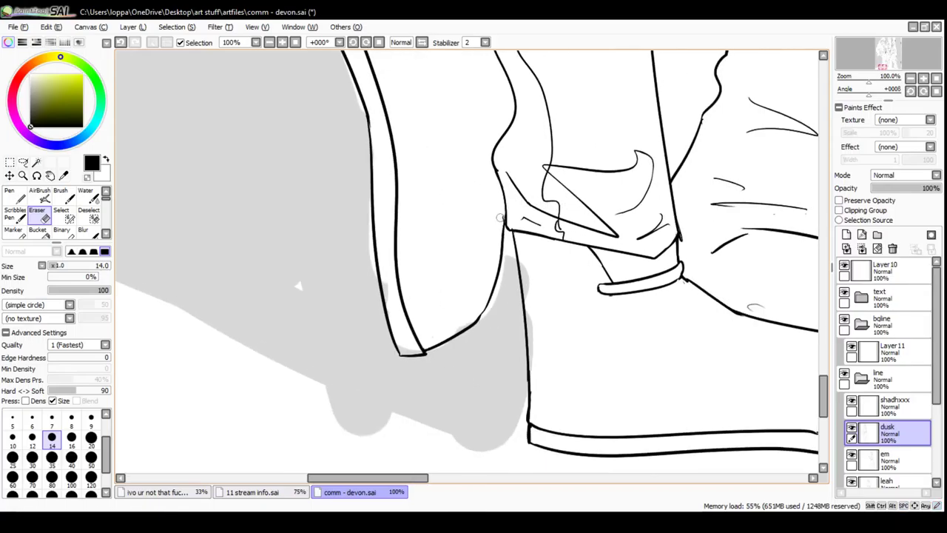
drag(501, 217, 502, 213)
mouse_move(688, 244)
mouse_down()
mouse_move(632, 223)
mouse_move(530, 208)
mouse_move(540, 220)
mouse_move(533, 208)
mouse_up()
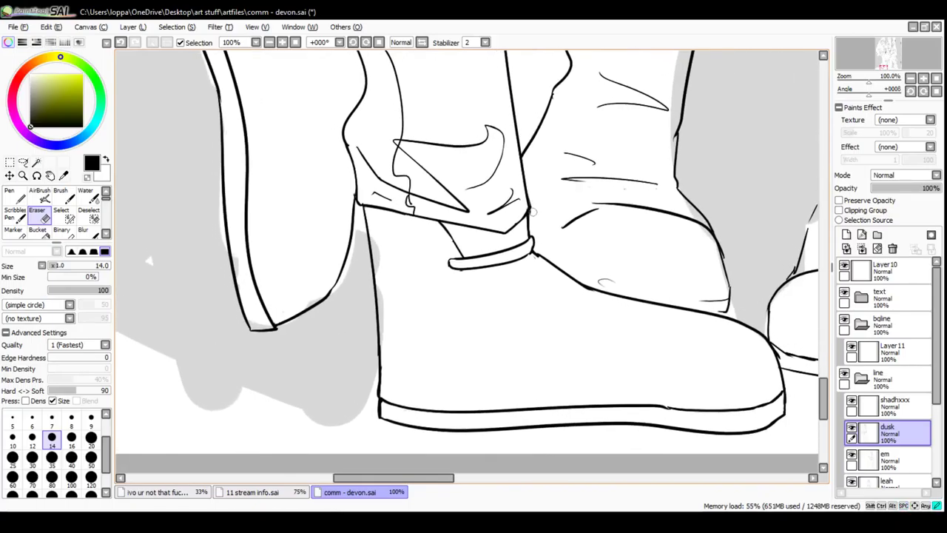
drag(410, 199, 410, 202)
drag(453, 272, 458, 270)
key(ctrl+z)
key(ctrl+z)
click(463, 271)
drag(533, 256, 549, 260)
Select the leah line layer, which holds the boot behind the front shoe
key(space)
drag(657, 197, 672, 248)
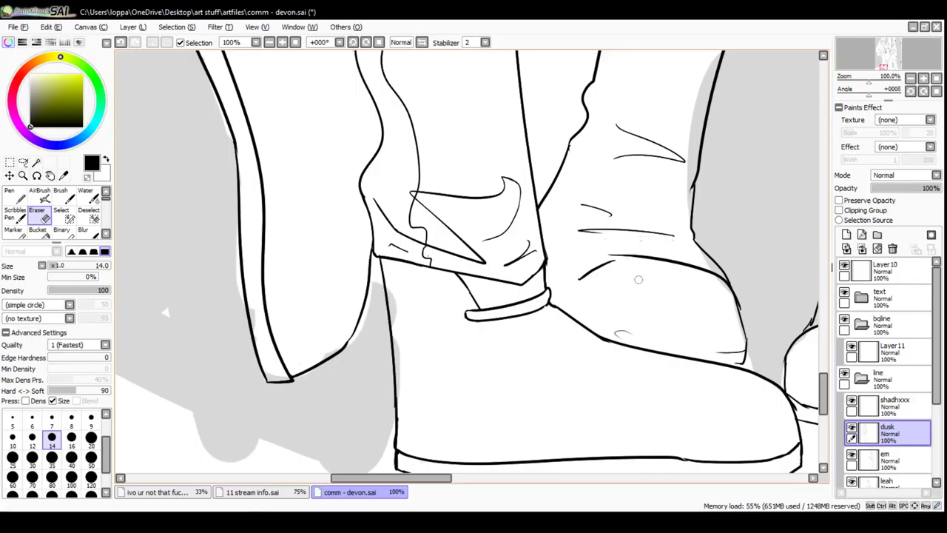
key(ctrl+shift)
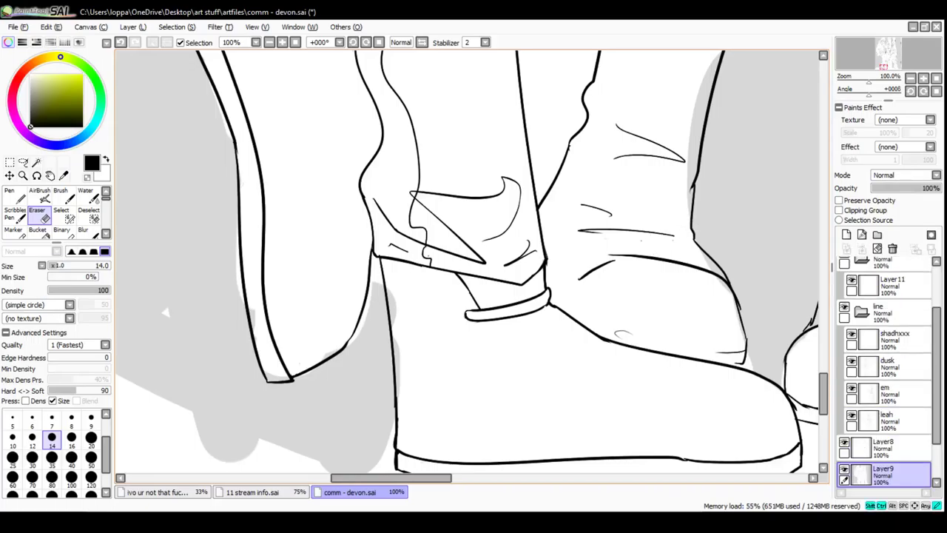
ctrl+shift+click(644, 238)
key(ctrl+shift)
ctrl+shift+click(644, 238)
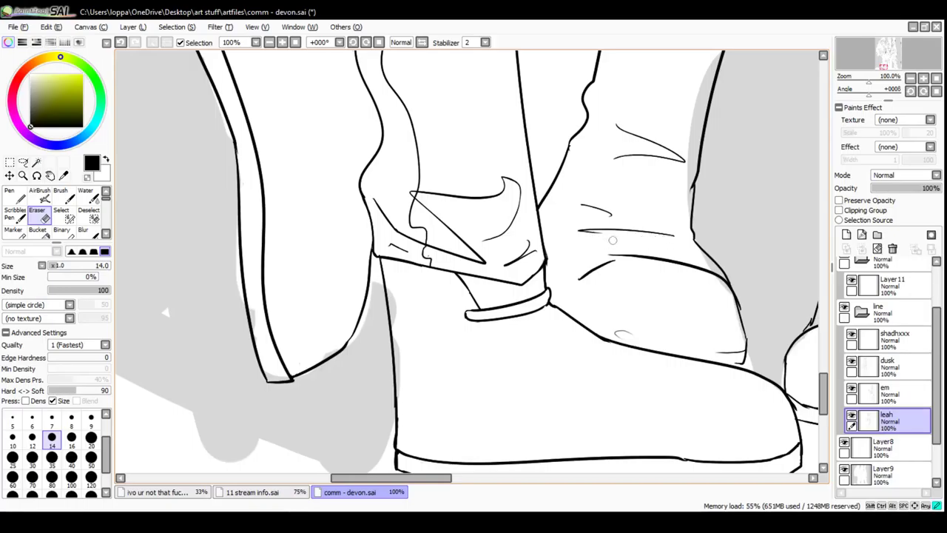
Erase the overshooting line end where the raised shoe meets the trouser cuff on the dusk layer
mouse_move(623, 273)
mouse_down()
mouse_move(640, 392)
mouse_move(726, 467)
mouse_up()
mouse_move(545, 169)
mouse_down()
mouse_move(658, 250)
mouse_move(634, 238)
mouse_move(645, 244)
mouse_up()
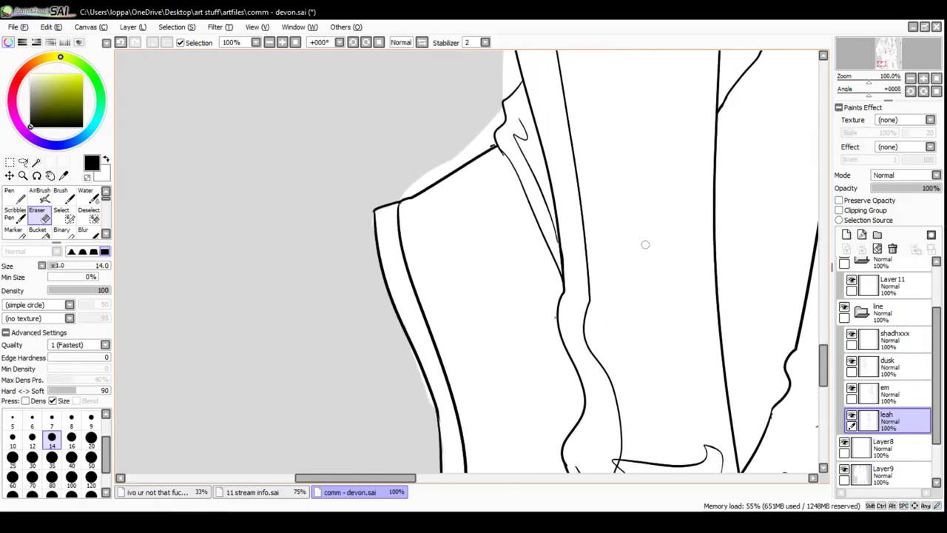
click(904, 365)
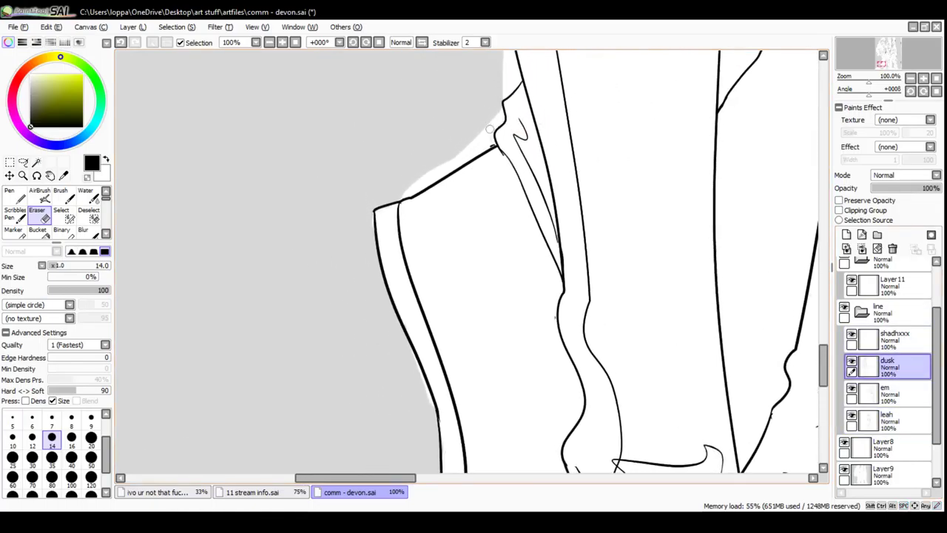
drag(492, 148, 498, 151)
key(ctrl+z)
click(488, 146)
key(ctrl+z)
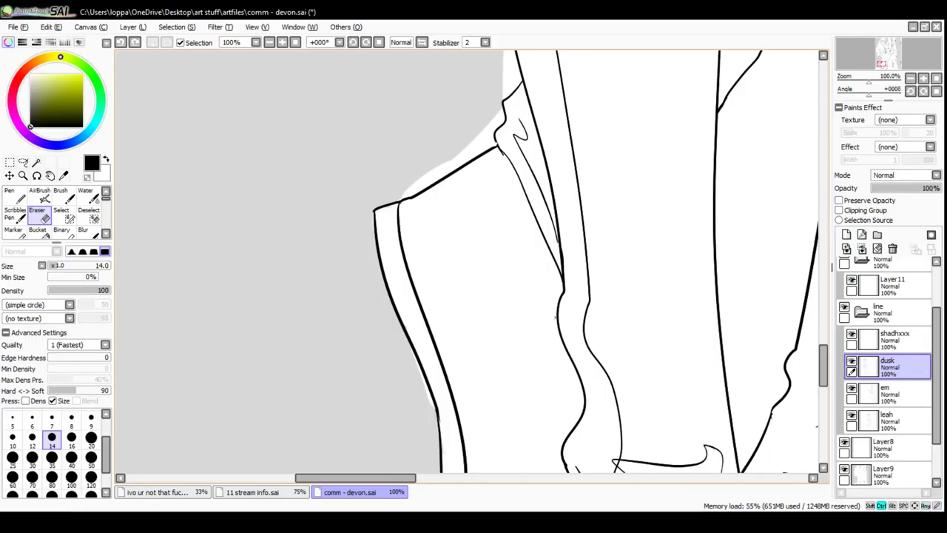
mouse_move(489, 146)
mouse_down()
mouse_move(503, 157)
mouse_move(493, 144)
mouse_up()
key(ctrl+z)
Select the leah layer and erase stray marks on the sole and toe cap of the boot beside the large front shoe
key(space)
mouse_move(518, 385)
mouse_down()
mouse_move(511, 210)
mouse_move(481, 102)
mouse_up()
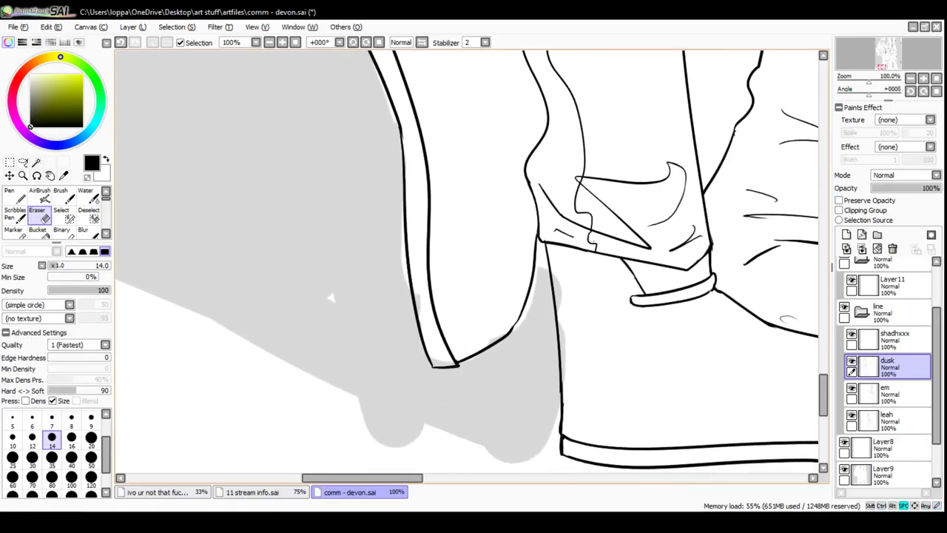
drag(330, 298, 283, 308)
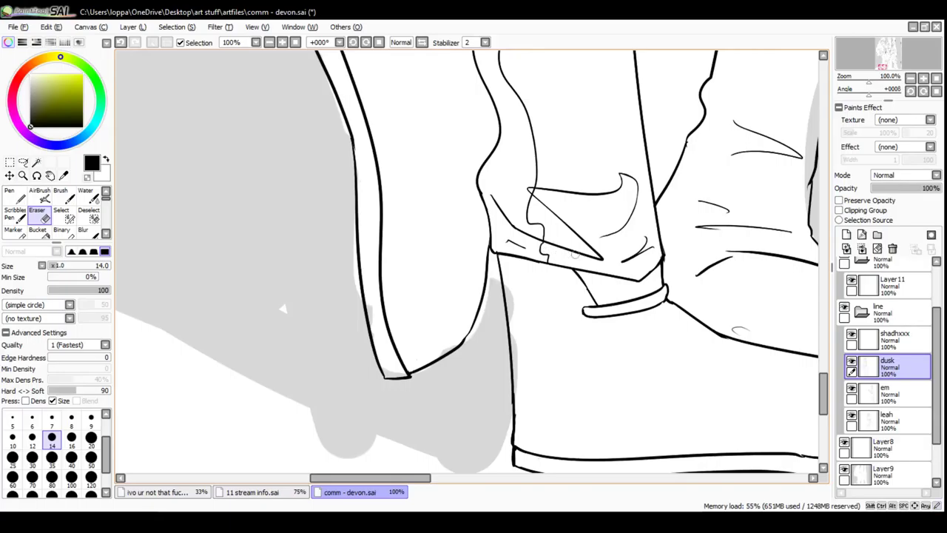
drag(598, 271, 243, 134)
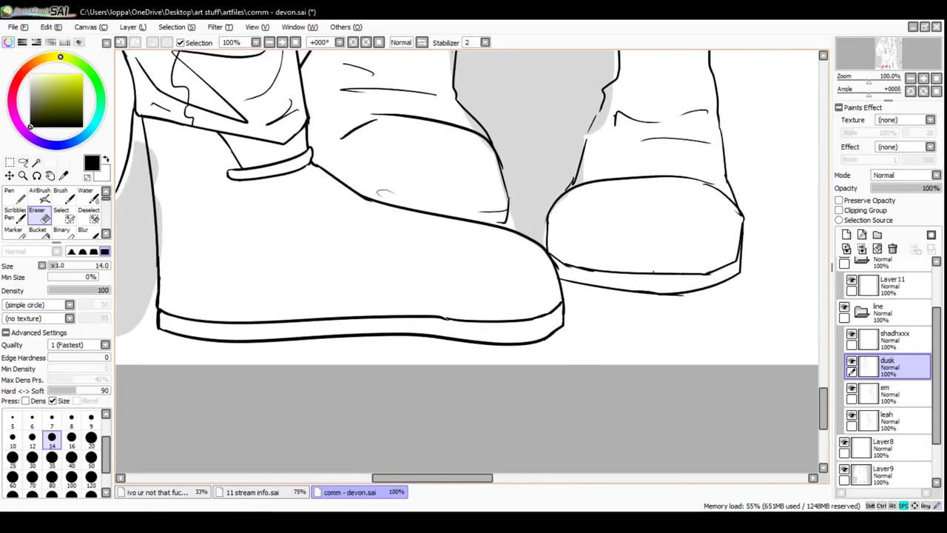
drag(593, 246, 555, 252)
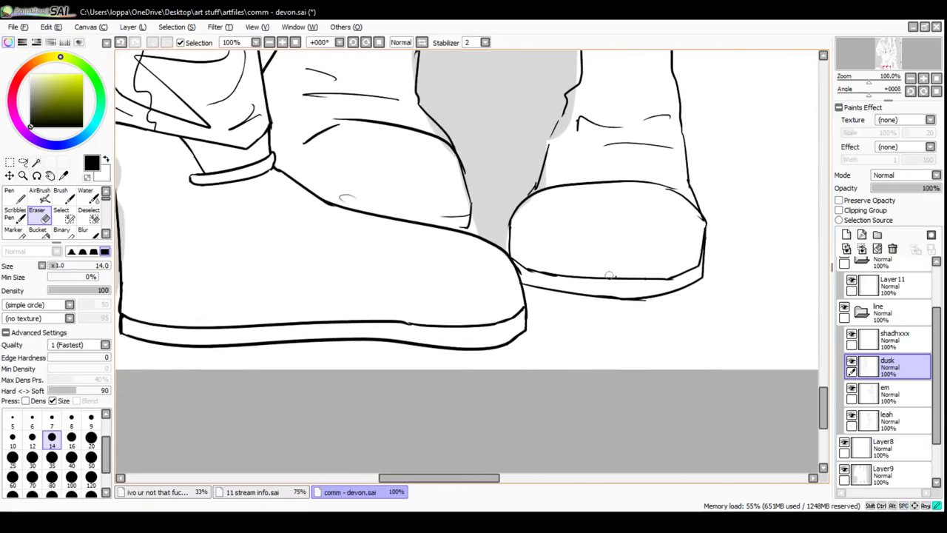
drag(563, 244, 549, 399)
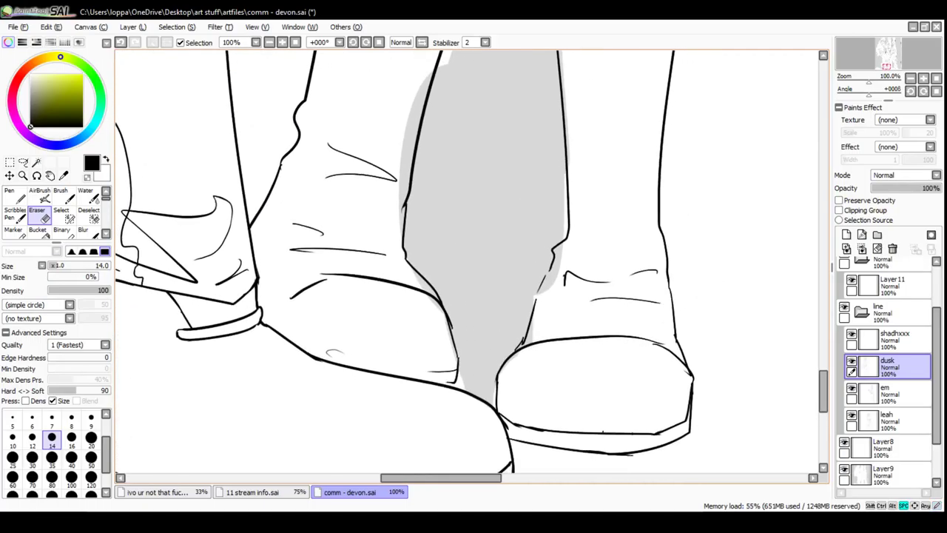
click(888, 394)
click(888, 420)
mouse_move(608, 433)
mouse_down()
mouse_move(585, 302)
mouse_move(617, 334)
mouse_move(605, 331)
mouse_move(621, 329)
mouse_move(595, 330)
mouse_up()
drag(668, 243, 640, 213)
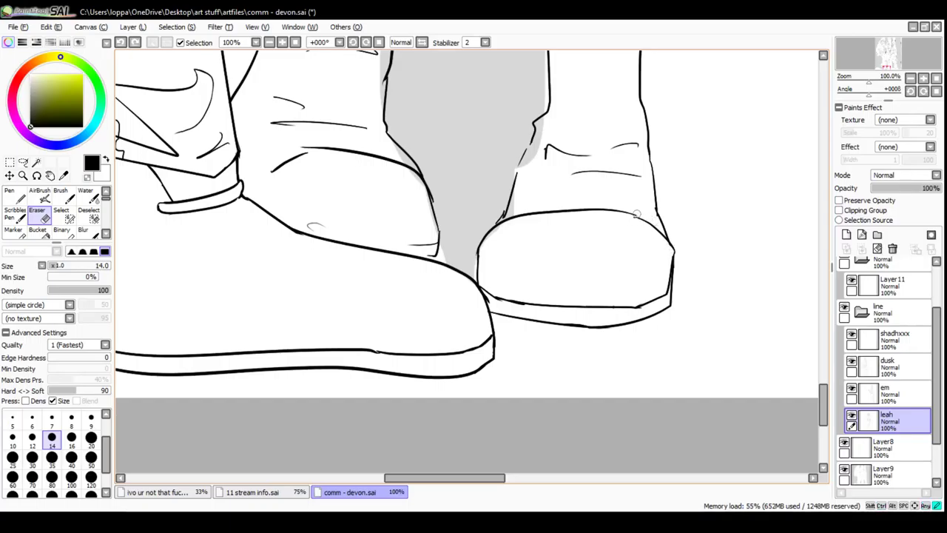
drag(507, 216, 504, 216)
Draw the short bottom edge of the partly hidden rear boot's sole at its toe with the size 6 Pen
key(alt+Tab)
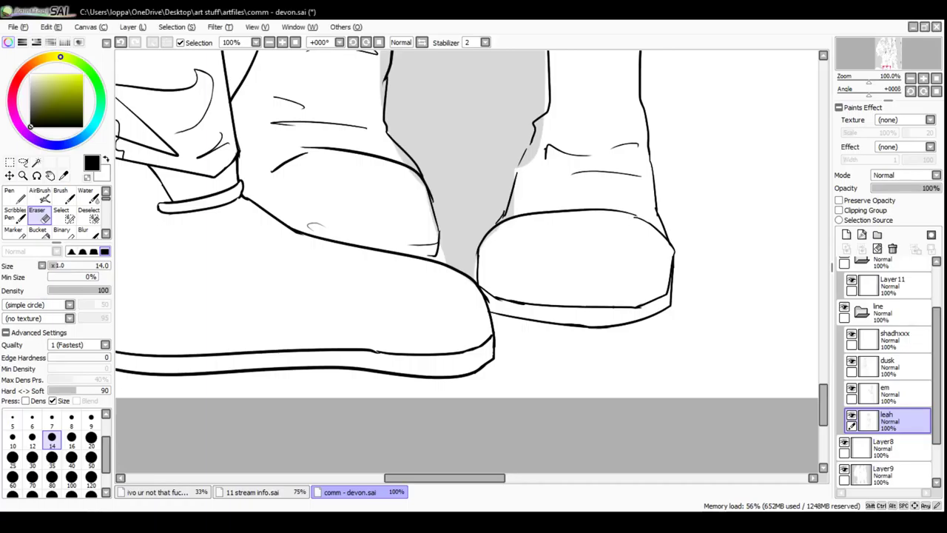
drag(444, 244, 630, 339)
drag(315, 290, 258, 205)
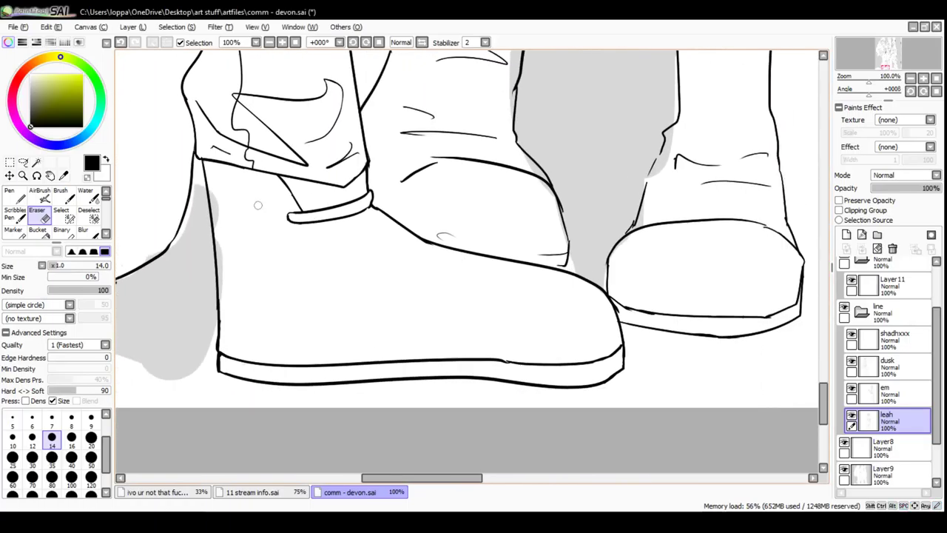
key(n)
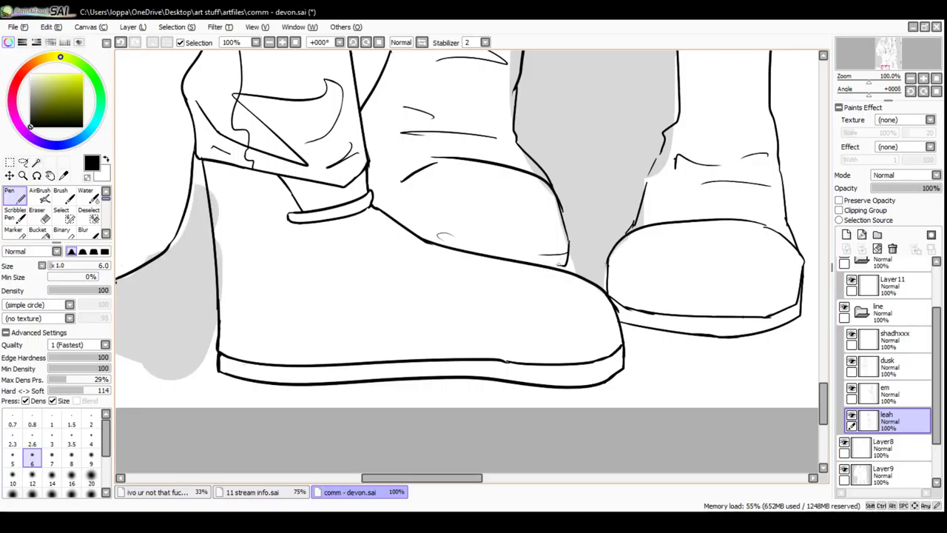
drag(565, 265, 545, 266)
key(ctrl+z)
drag(649, 174, 568, 208)
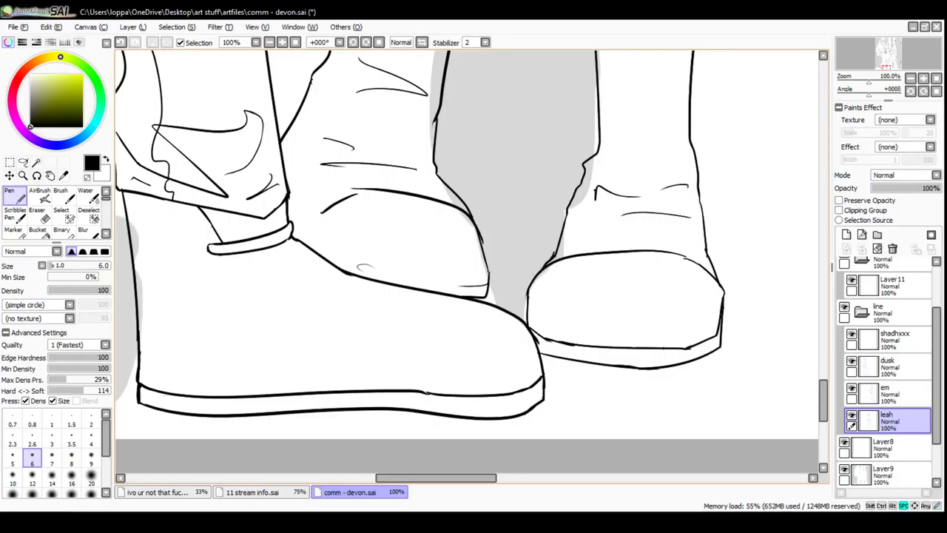
Select the dusk line layer, which holds the trousers of the figure with the raised foot
mouse_move(543, 267)
mouse_down()
mouse_move(570, 330)
mouse_move(731, 309)
mouse_up()
drag(384, 151, 561, 373)
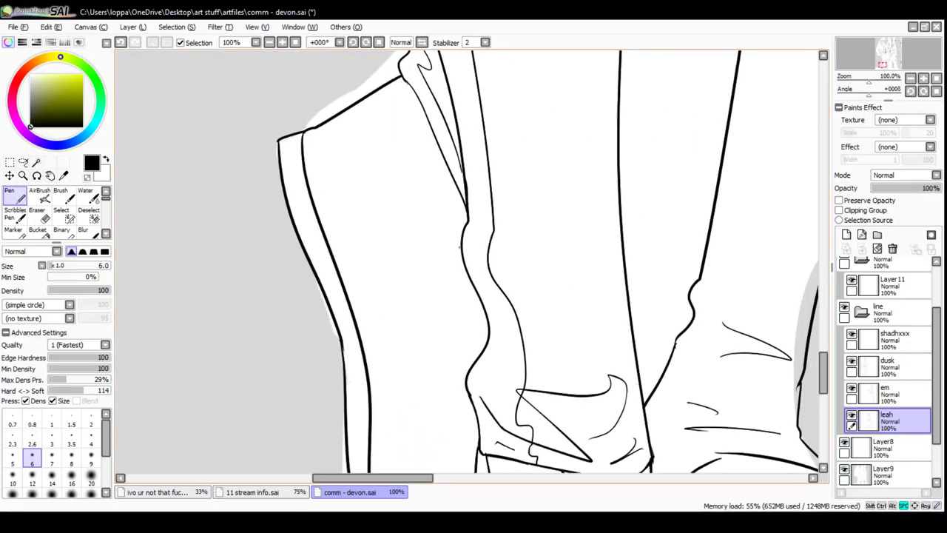
click(269, 42)
click(269, 42)
click(269, 43)
drag(631, 74, 424, 201)
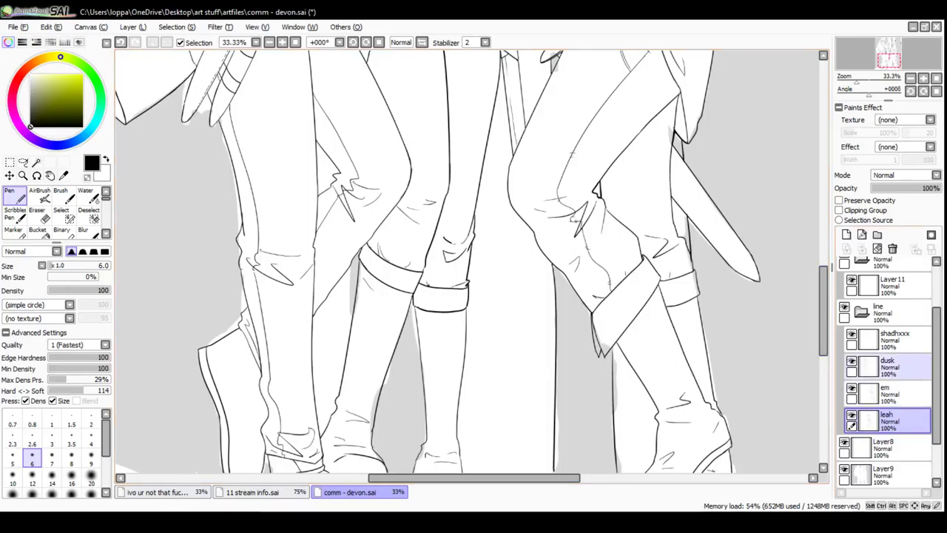
click(894, 367)
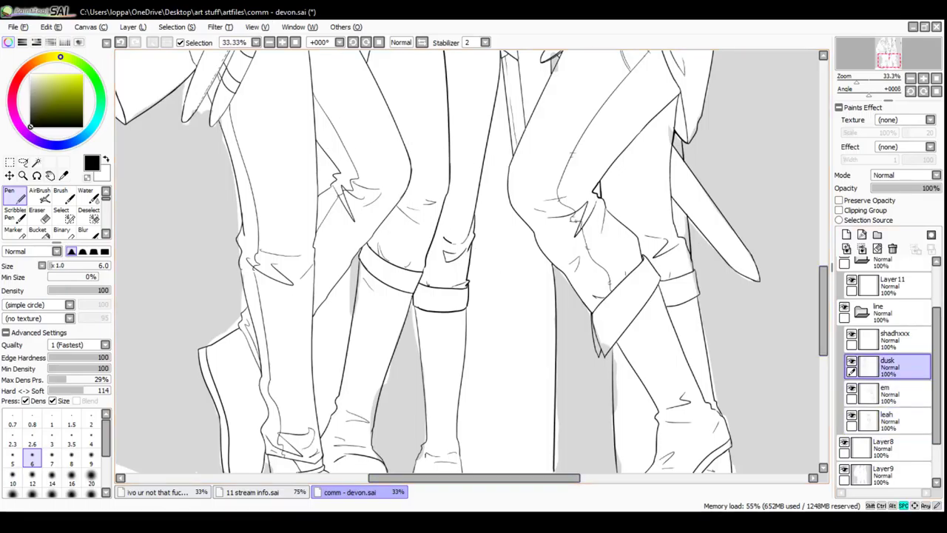
click(282, 42)
click(282, 42)
click(282, 43)
drag(333, 148, 637, 435)
drag(445, 294, 412, 425)
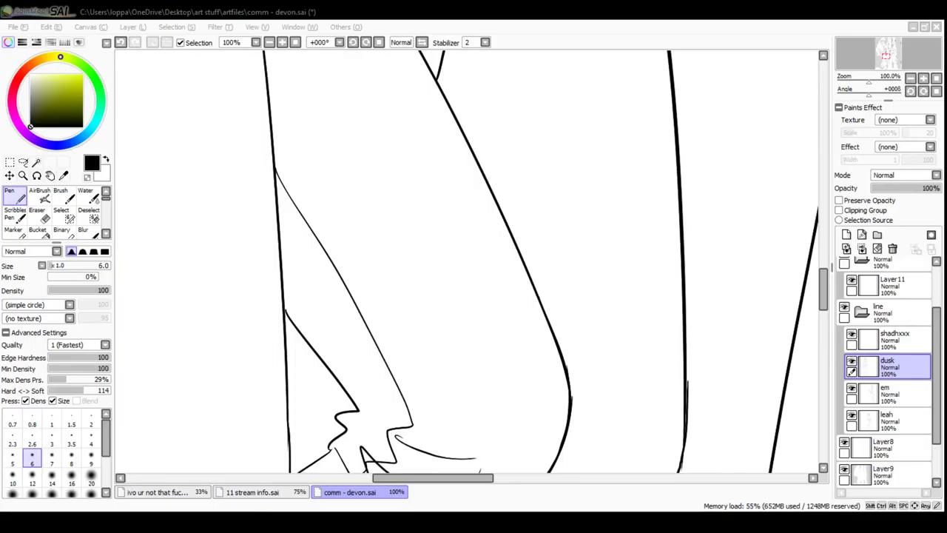
click(495, 105)
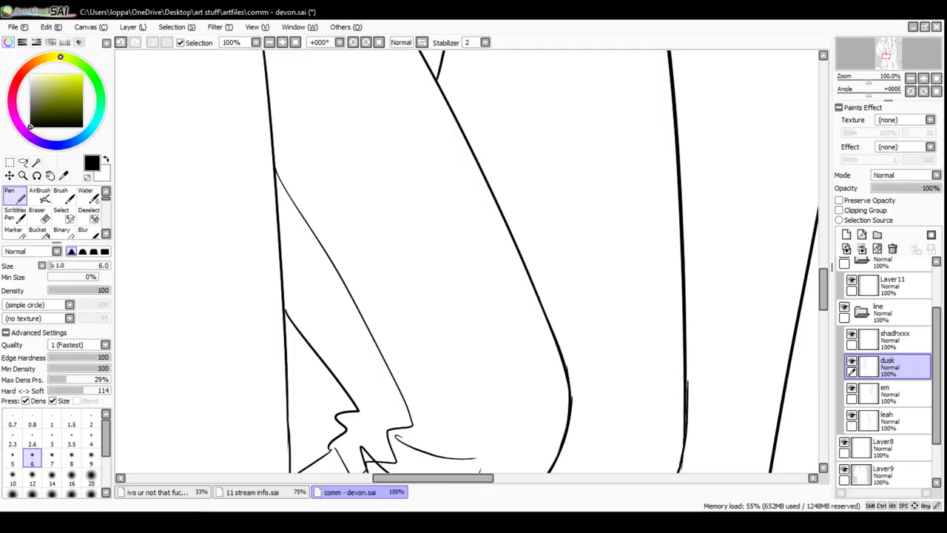
key(space)
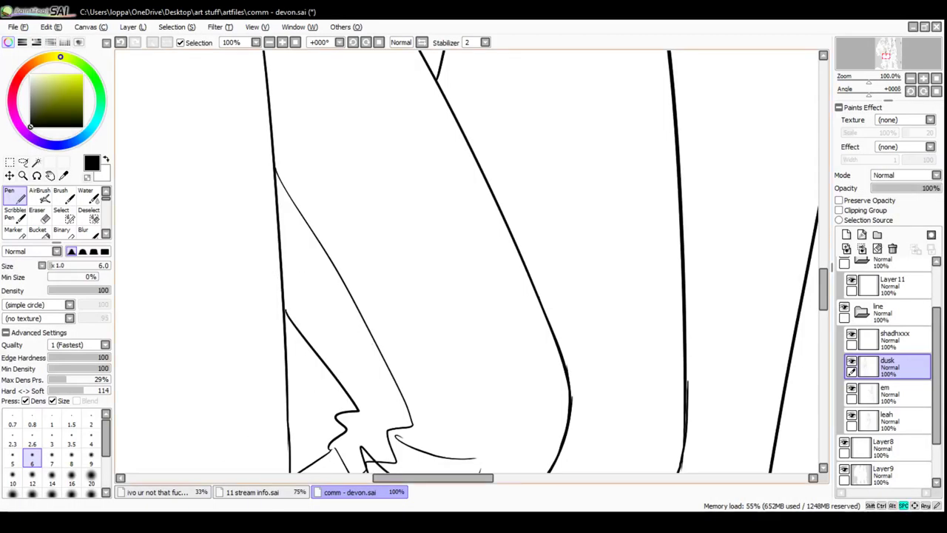
drag(259, 275, 266, 148)
Thicken the slanted trouser line running from the front leg down to the zigzag fold behind the bent knee with the size 6 Pen
drag(293, 180, 324, 237)
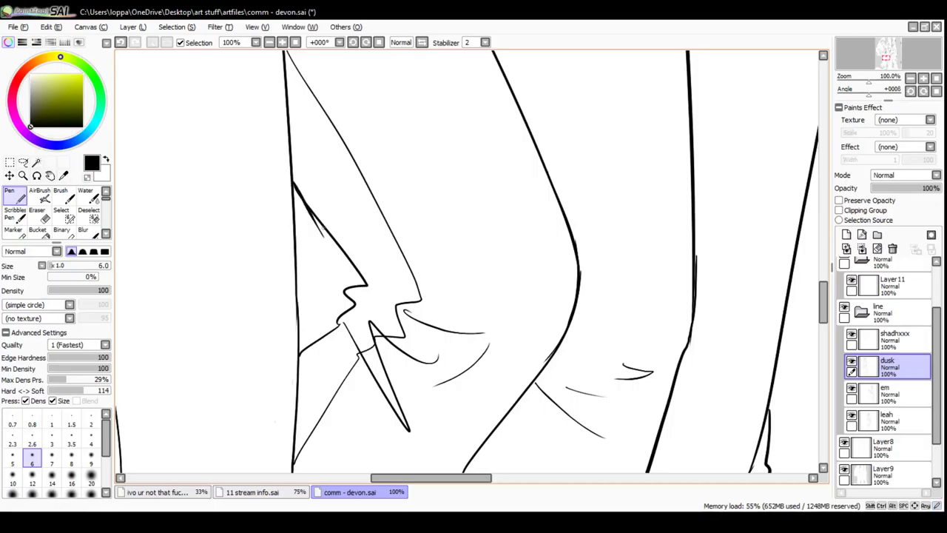
key(ctrl+z)
drag(293, 180, 324, 228)
key(ctrl+z)
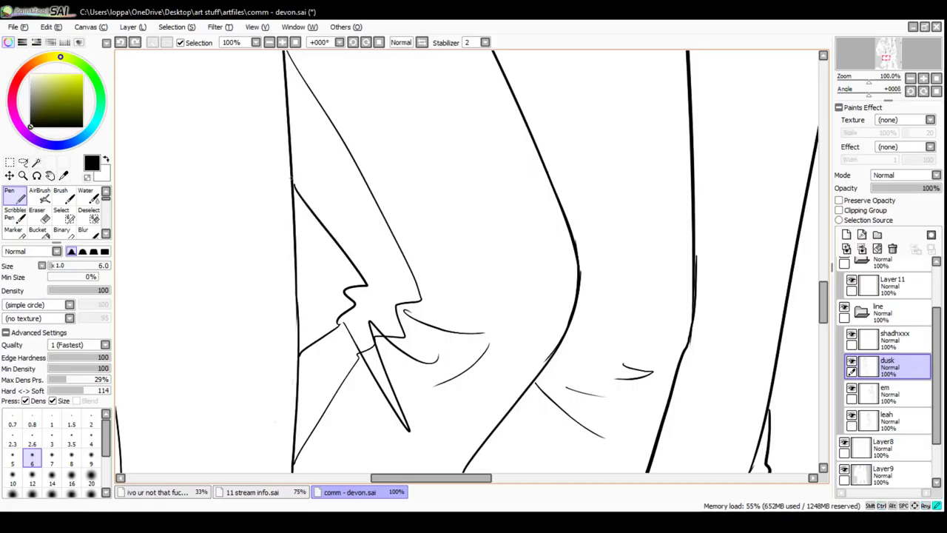
drag(290, 178, 328, 239)
key(ctrl+z)
mouse_move(293, 181)
mouse_down()
mouse_move(343, 251)
mouse_move(296, 187)
mouse_move(315, 218)
mouse_up()
key(ctrl+z)
key(ctrl+z)
key(ctrl+z)
drag(347, 252, 362, 277)
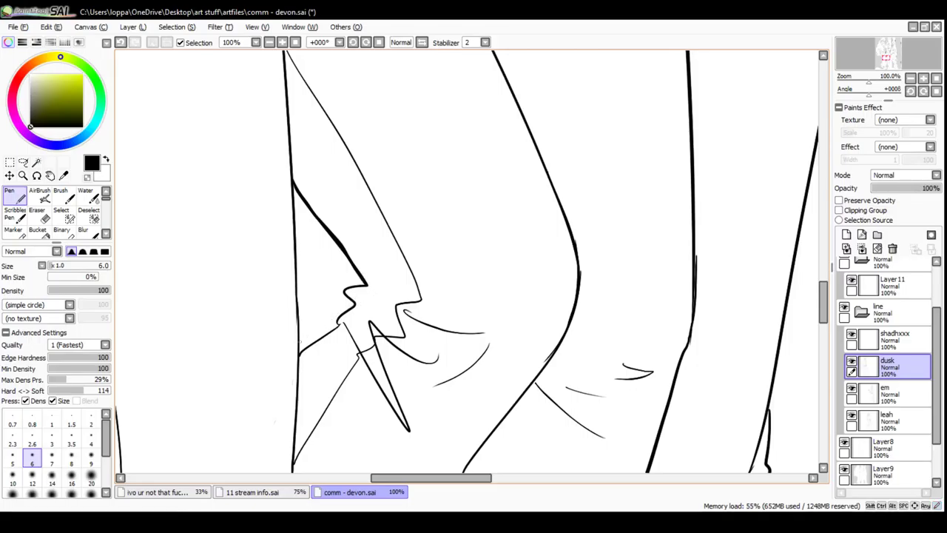
Thicken the zigzag fold behind the bent knee and the short line joining it to the front leg
key(ctrl+z)
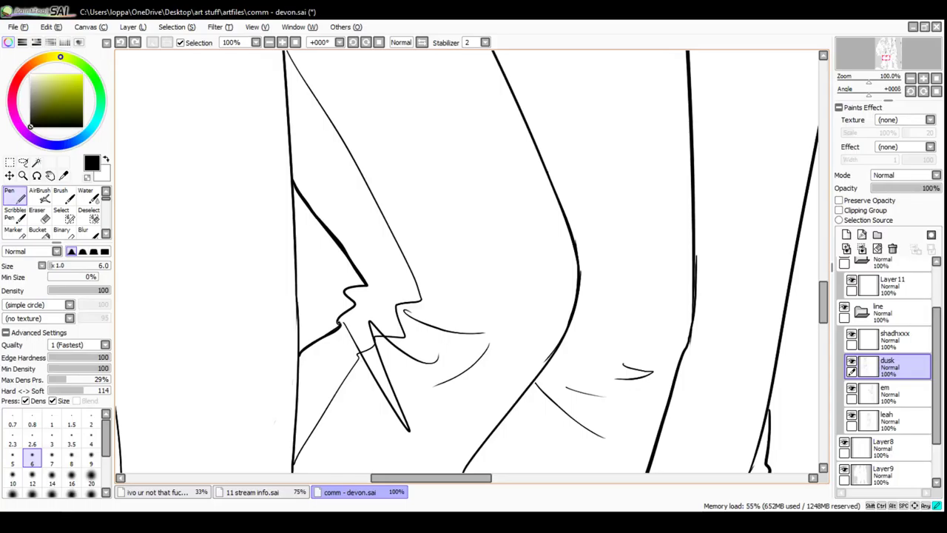
key(ctrl+y)
key(ctrl+z)
drag(345, 290, 372, 283)
key(space)
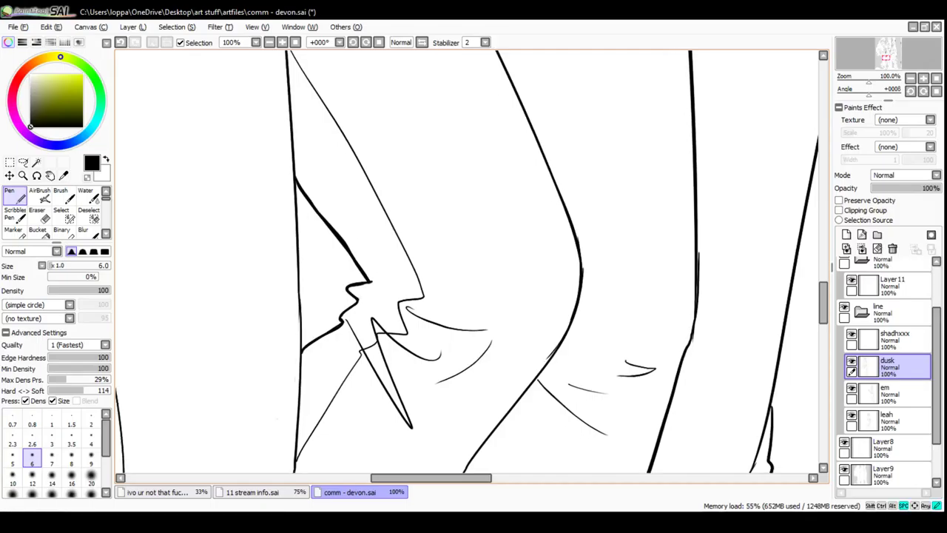
Erase the overshooting line end on the front leg's outer outline above the knee with the size 14 Eraser
drag(361, 249, 408, 213)
drag(305, 287, 326, 158)
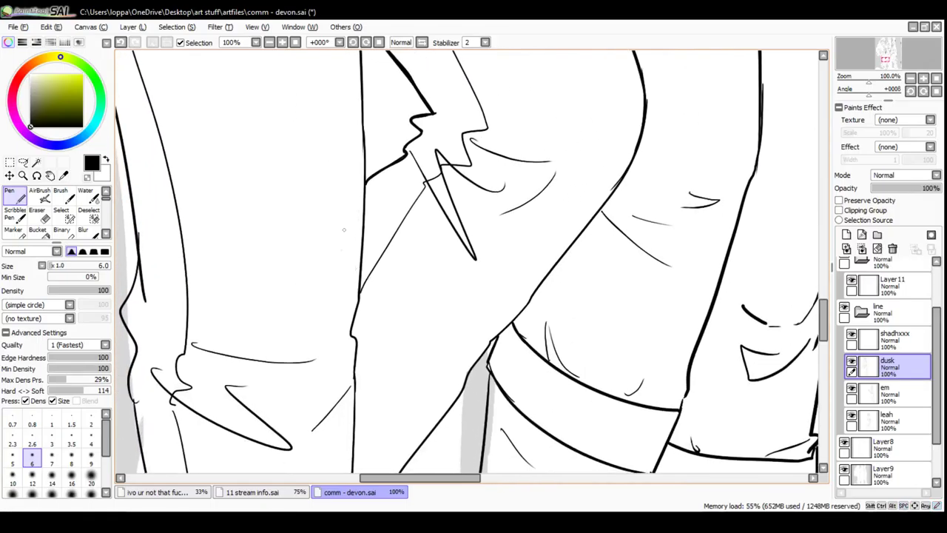
drag(178, 304, 375, 218)
key(e)
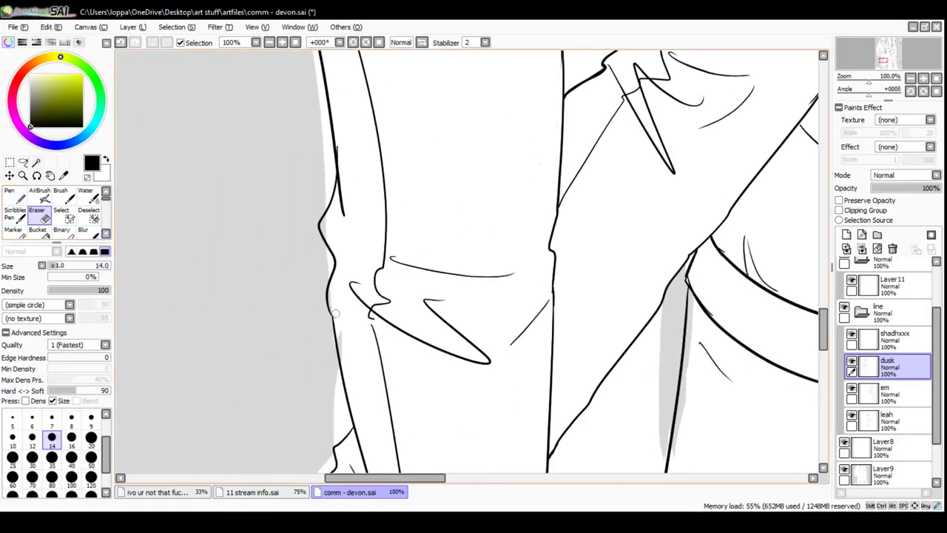
scroll(348, 189, up, 2)
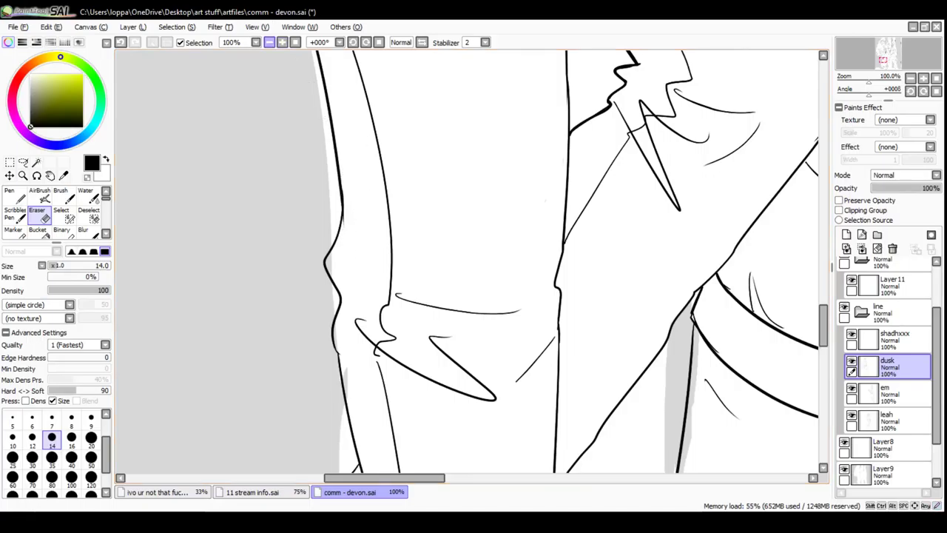
Shave down the rough join in the front leg's outer outline just above the knee with the Eraser
click(268, 42)
drag(308, 183, 336, 157)
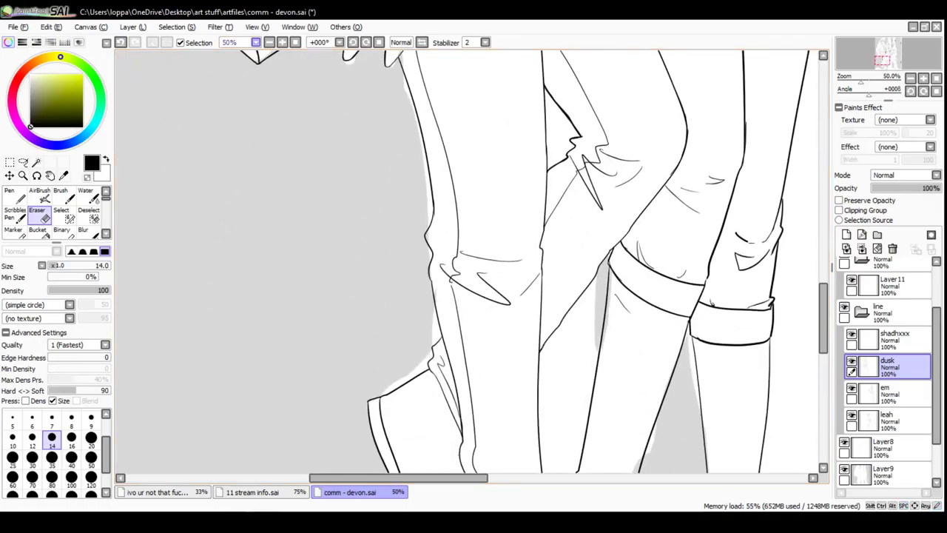
click(282, 42)
click(281, 42)
click(282, 42)
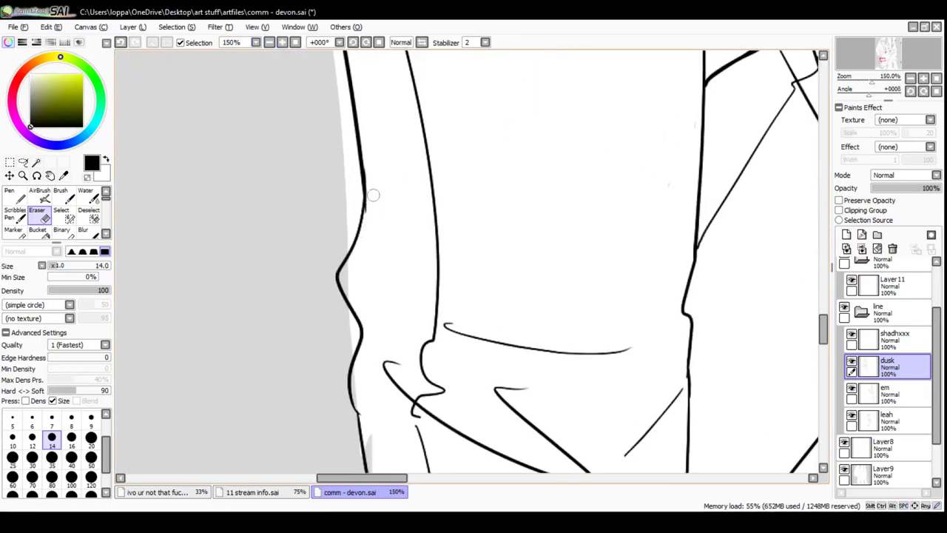
drag(368, 211, 365, 139)
key(ctrl+z)
drag(366, 213, 359, 131)
key(ctrl+z)
drag(369, 187, 368, 152)
Examine the trimmed leg line at lower magnification, then the whole illustration
click(269, 42)
click(269, 42)
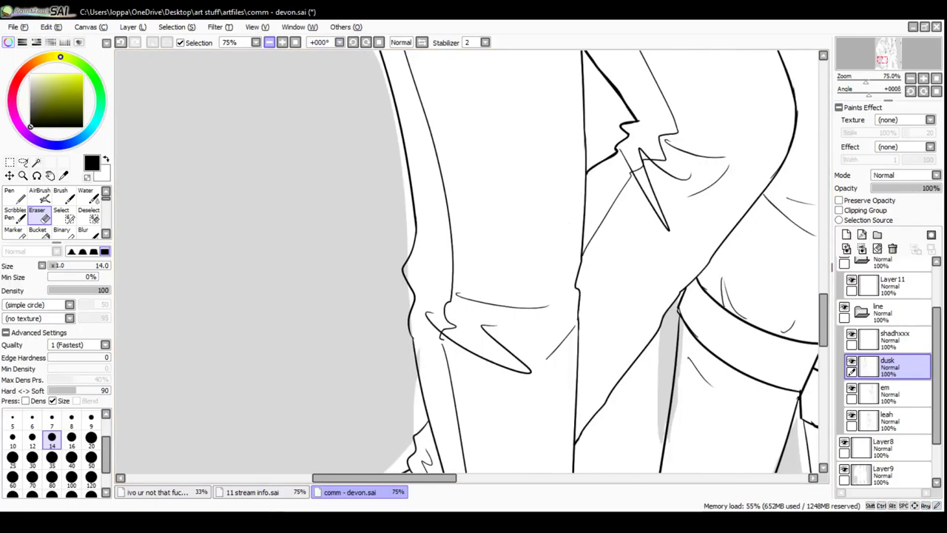
click(269, 42)
click(269, 42)
click(269, 42)
drag(415, 185, 397, 327)
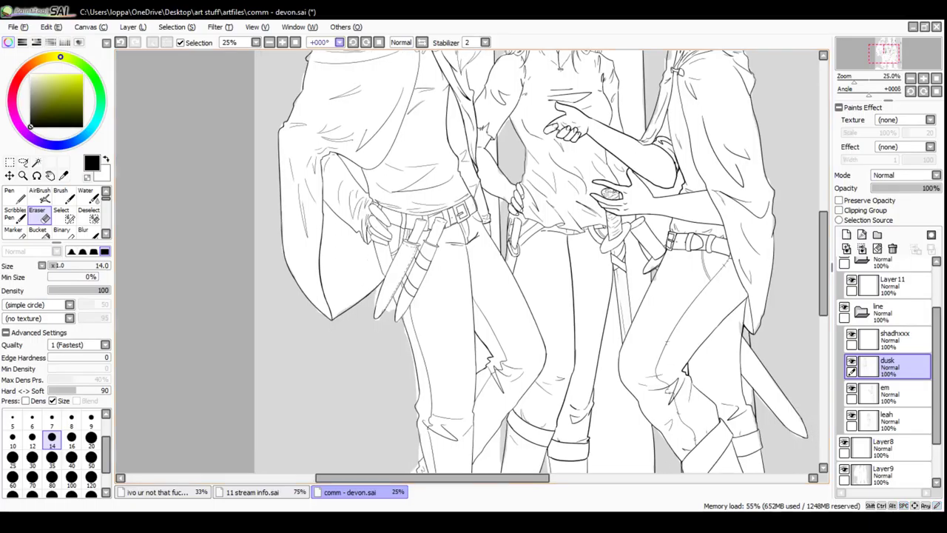
key(minus)
key(minus)
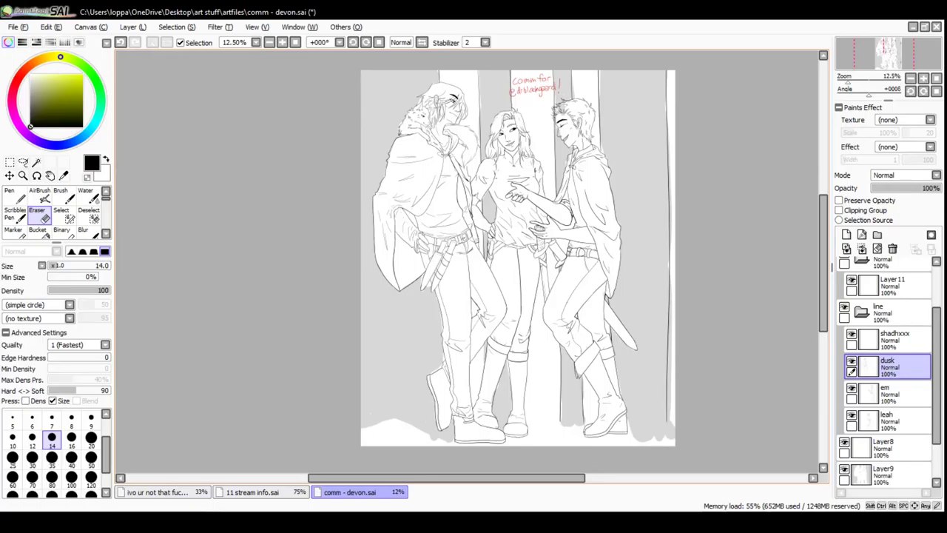
Thicken the knuckle-side outlines of the upper two fingers of the hand resting at the belt with the size 6 Pen
key(plus)
key(plus)
key(plus)
key(plus)
key(plus)
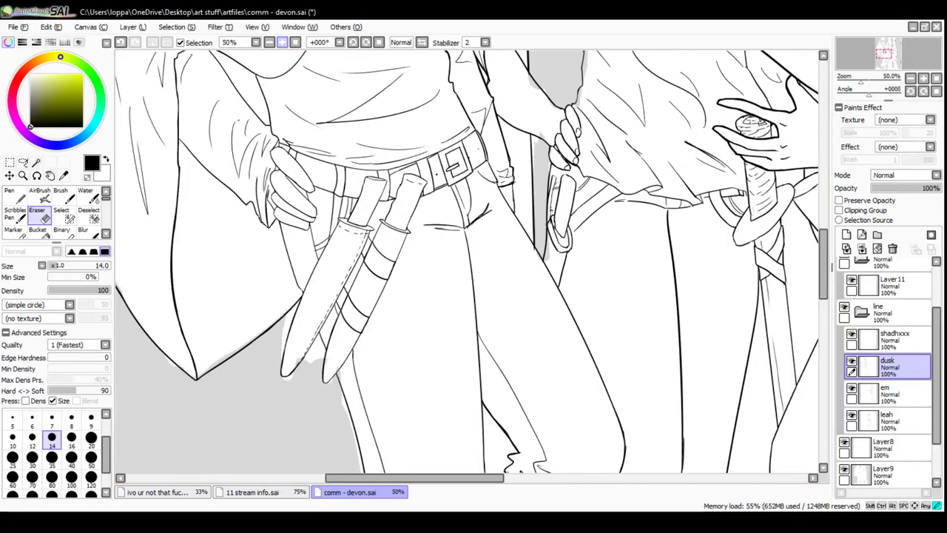
key(n)
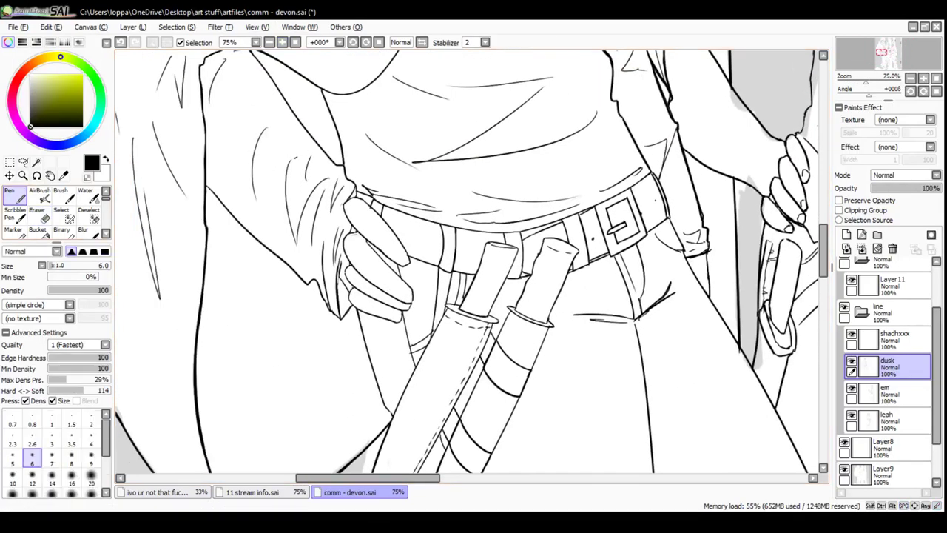
click(282, 42)
drag(415, 267, 522, 261)
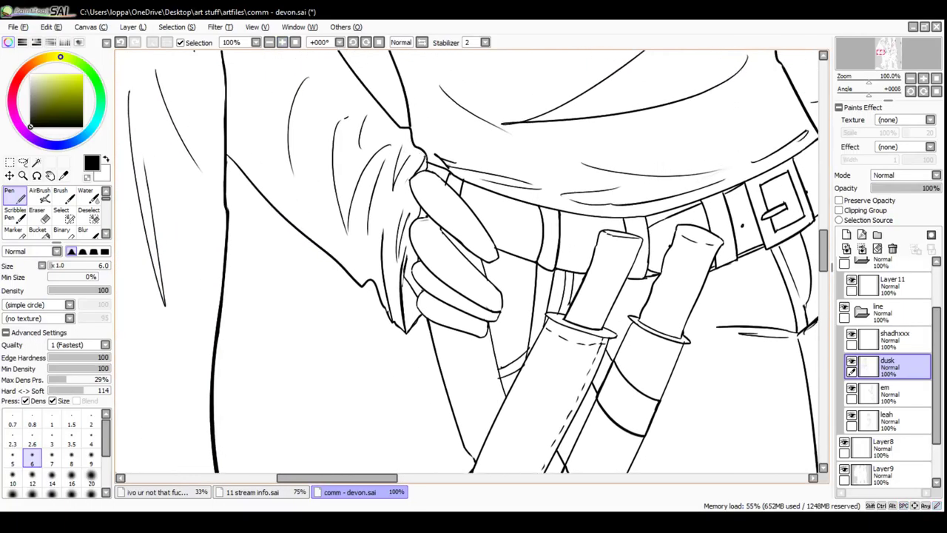
drag(424, 154, 427, 158)
click(452, 190)
mouse_move(422, 171)
mouse_down()
mouse_move(408, 179)
mouse_move(441, 227)
mouse_move(411, 232)
mouse_move(417, 291)
mouse_up()
key(ctrl+z)
key(ctrl+z)
key(ctrl+z)
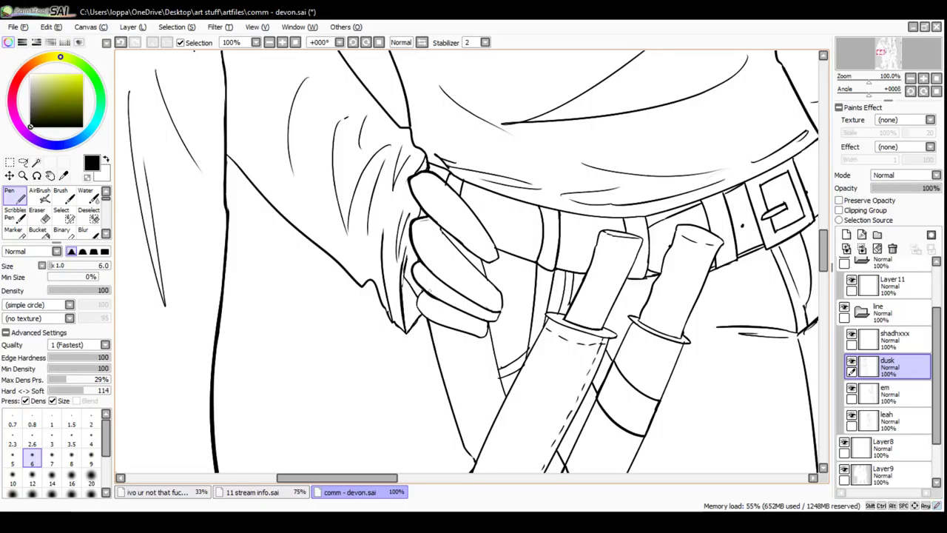
Thicken the knuckle-side curves of the lower fingers where they meet the sleeve cuff
key(ctrl+z)
mouse_move(418, 305)
mouse_down()
mouse_move(419, 322)
mouse_move(418, 305)
mouse_up()
key(ctrl+z)
key(ctrl+z)
key(ctrl+z)
key(ctrl+z)
Thicken the upper edge of the second finger, directly beneath the uppermost finger
drag(440, 225, 488, 277)
key(ctrl+z)
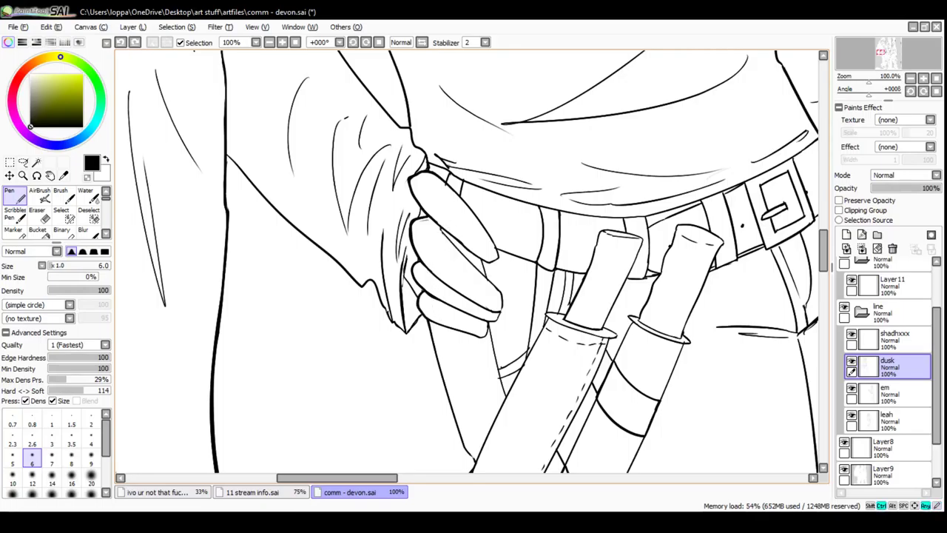
drag(440, 230, 489, 279)
key(ctrl+z)
key(ctrl+z)
key(ctrl+z)
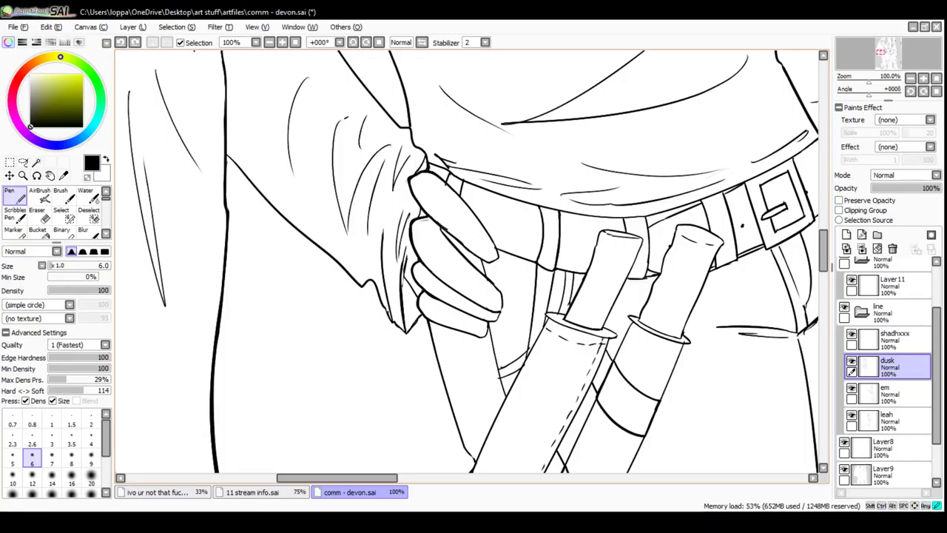
key(ctrl+z)
drag(443, 225, 469, 250)
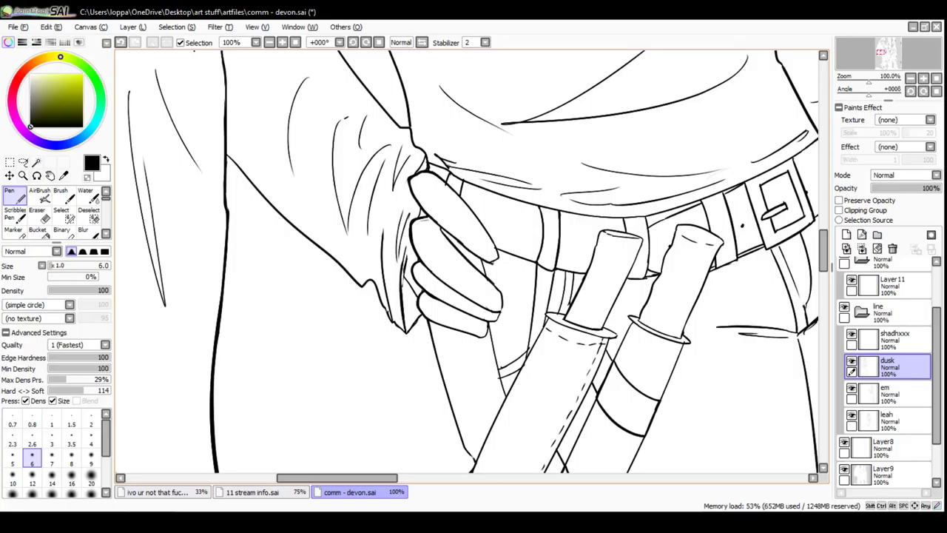
key(ctrl+z)
Thicken the upper edge of the uppermost finger from the knuckle down to the fingertip
drag(438, 176, 473, 216)
key(ctrl+z)
drag(443, 180, 486, 229)
key(ctrl+z)
drag(442, 179, 486, 225)
key(ctrl+z)
key(ctrl+y)
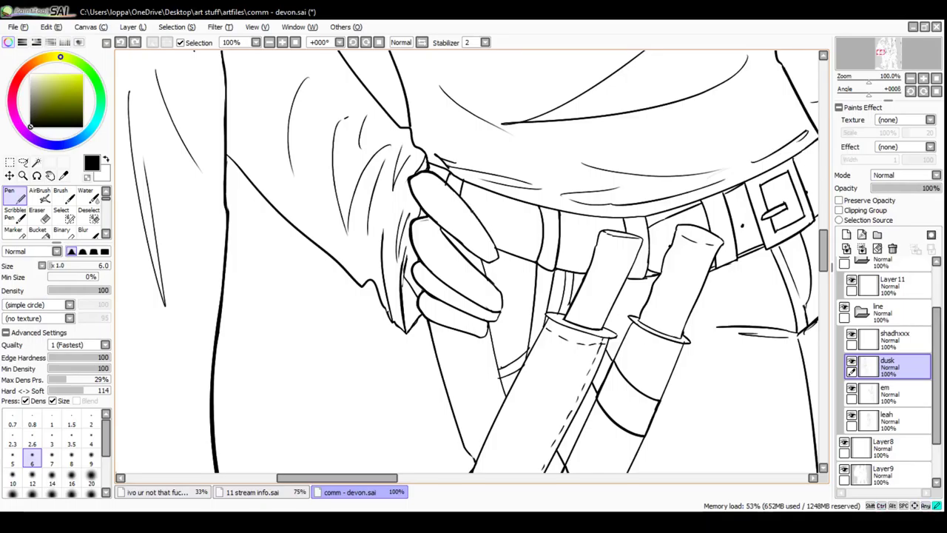
key(ctrl+z)
drag(485, 227, 497, 253)
key(ctrl+z)
drag(468, 207, 478, 216)
key(ctrl+y)
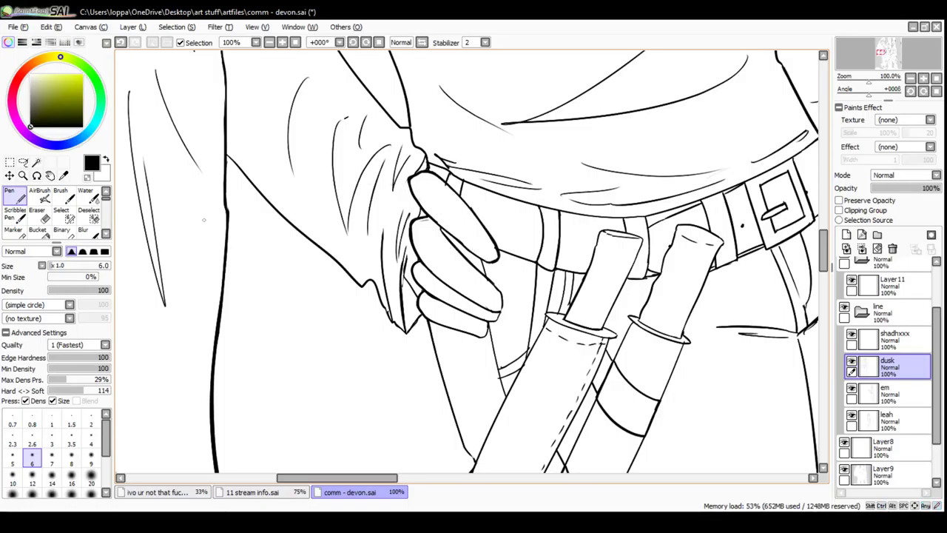
Thicken the inner fold line of the sleeve cuff beside the lower fingers with the size 6 Pen
click(37, 211)
click(282, 42)
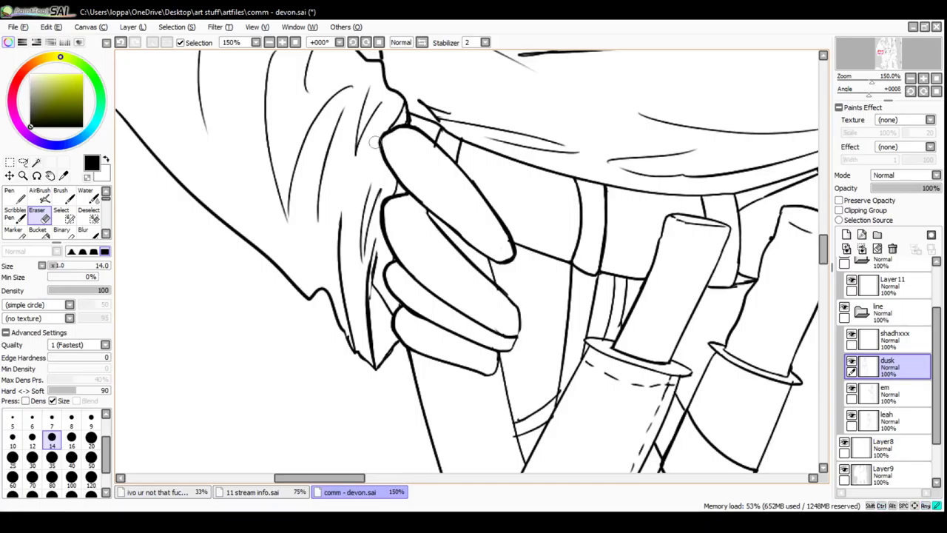
click(13, 196)
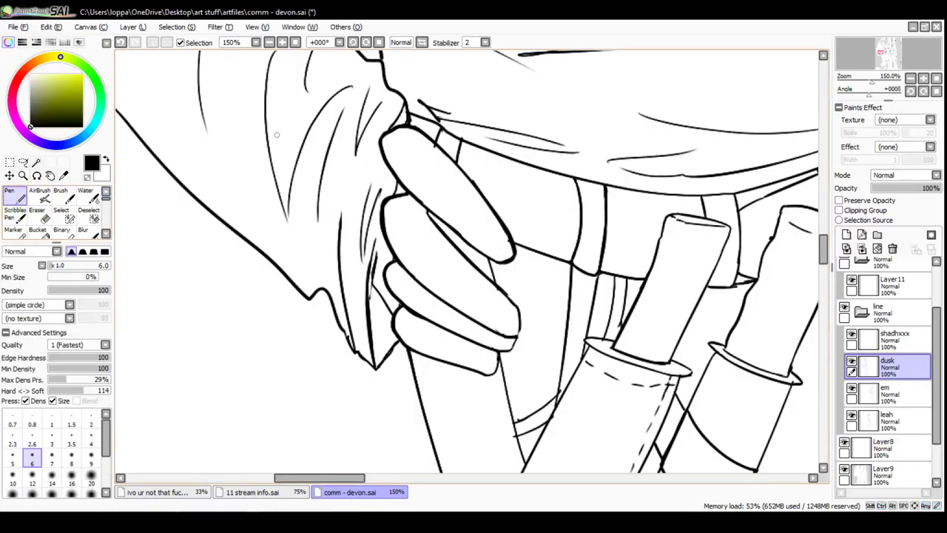
drag(279, 134, 340, 258)
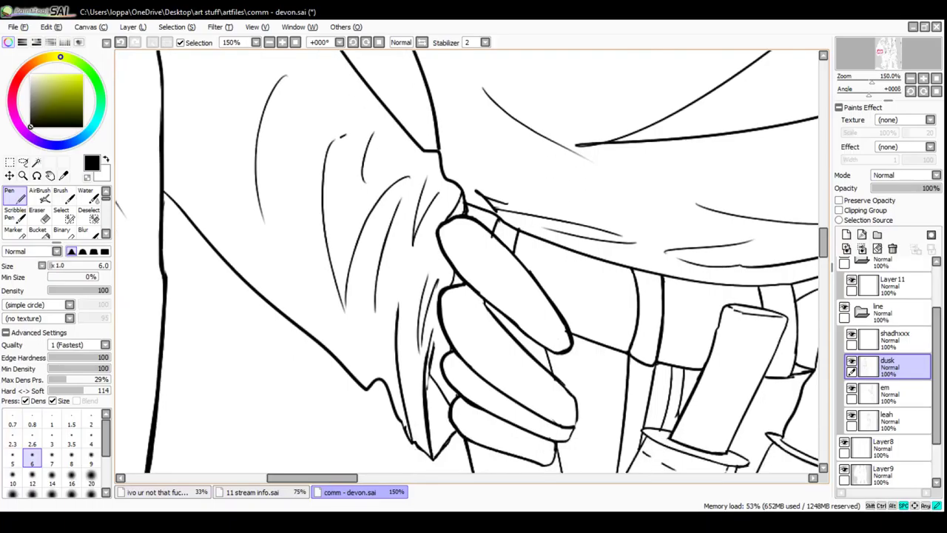
scroll(421, 309, down, 3)
drag(431, 320, 443, 273)
key(ctrl+z)
drag(430, 343, 439, 277)
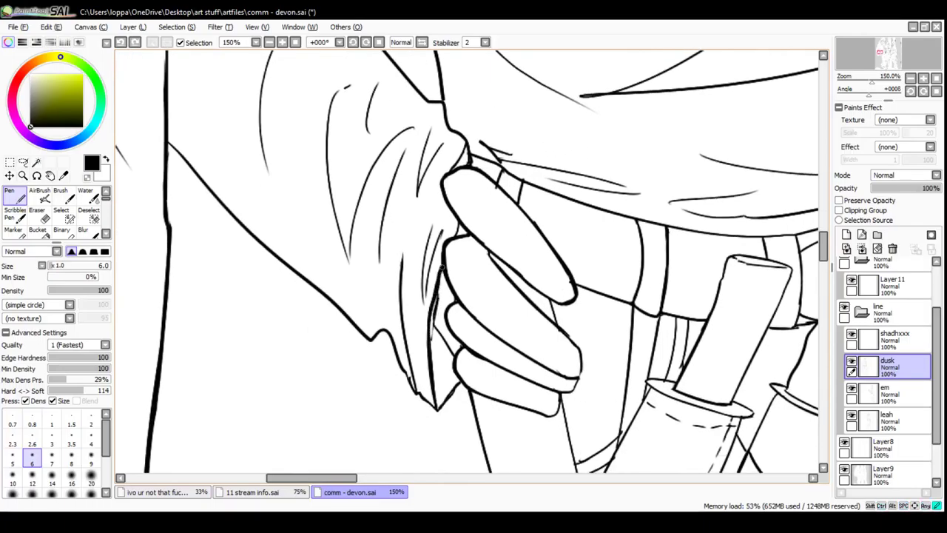
Thicken both sides of the long V-shaped fold in the sleeve above the cuff
scroll(447, 249, up, 2)
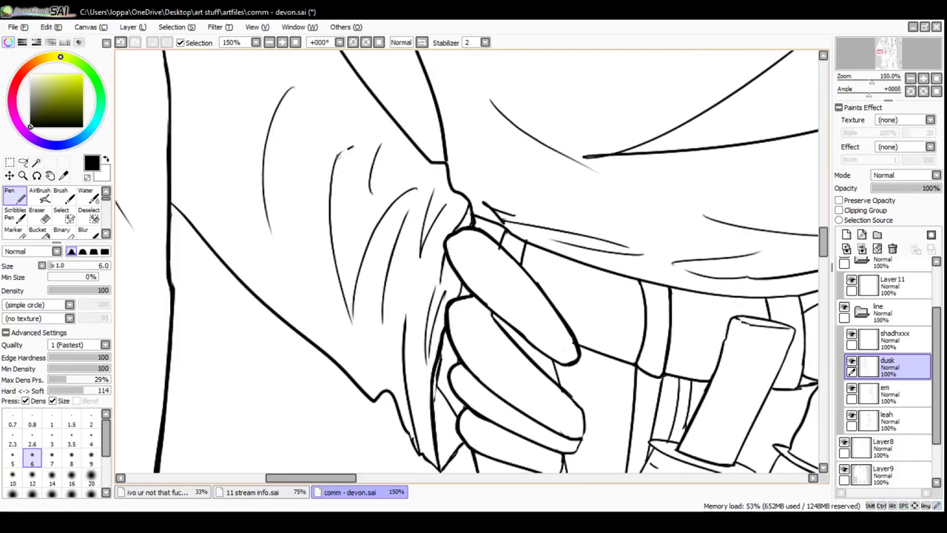
drag(333, 182, 346, 306)
key(ctrl+z)
mouse_move(332, 176)
mouse_down()
mouse_move(352, 318)
mouse_move(364, 249)
mouse_up()
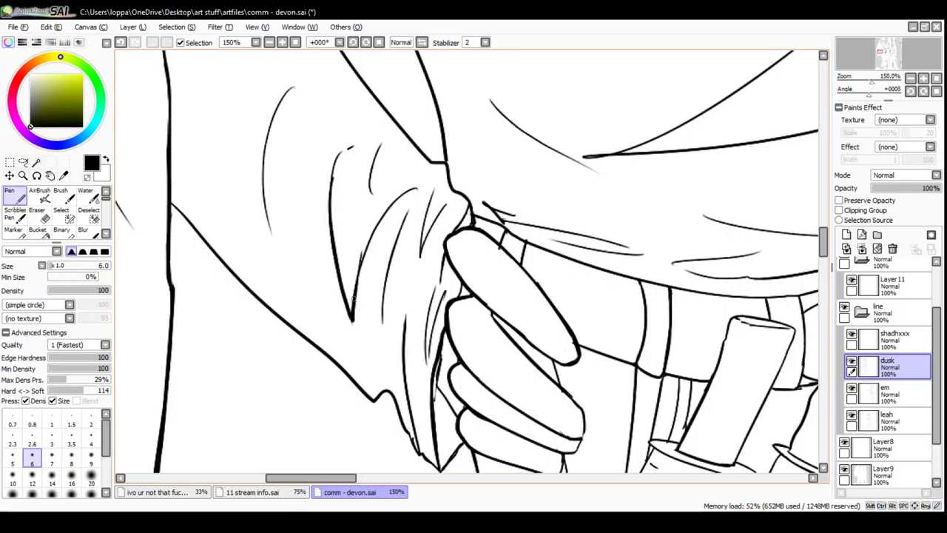
drag(354, 299, 375, 238)
key(ctrl+z)
drag(355, 284, 385, 208)
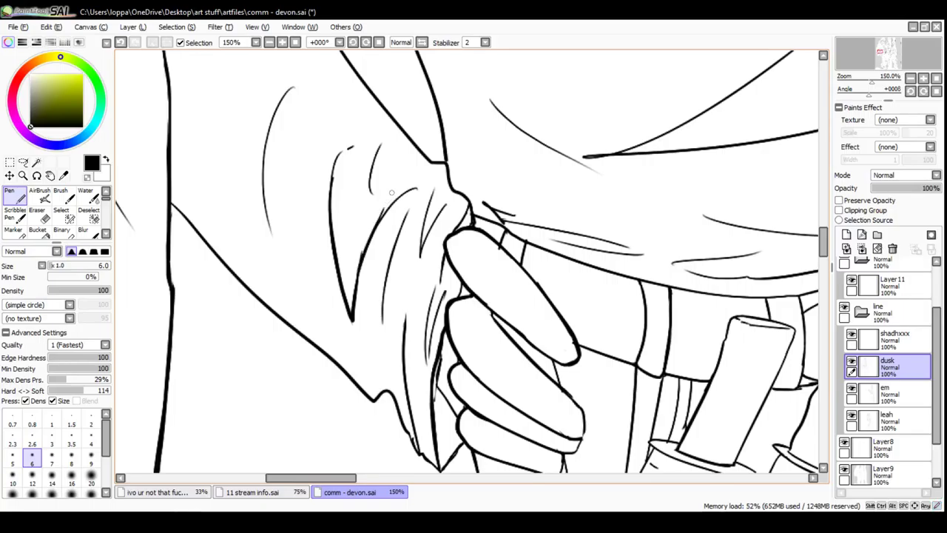
Thicken the short sleeve fold line between the V-shaped fold and the fingers with the size 6 Pen
key(ctrl+z)
mouse_move(355, 283)
mouse_down()
mouse_move(376, 227)
mouse_move(382, 311)
mouse_up()
key(ctrl+z)
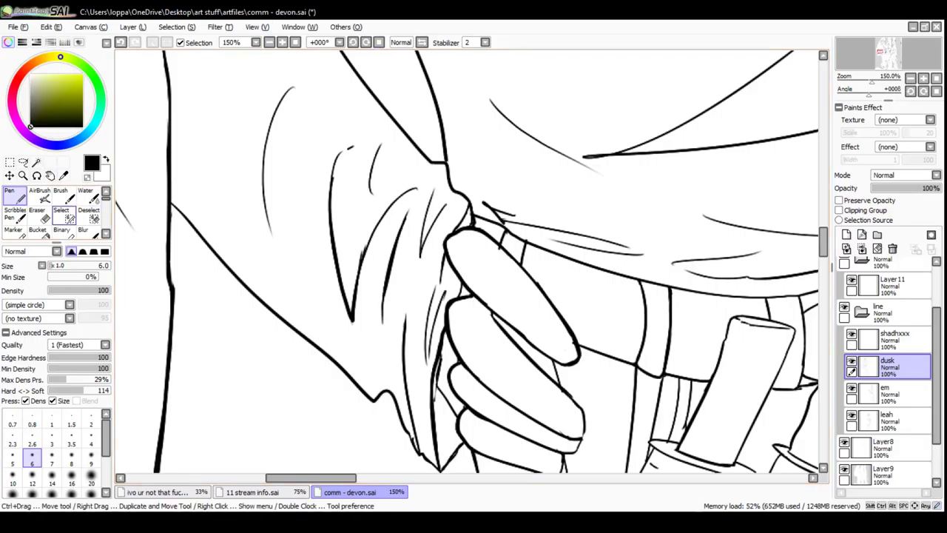
click(36, 214)
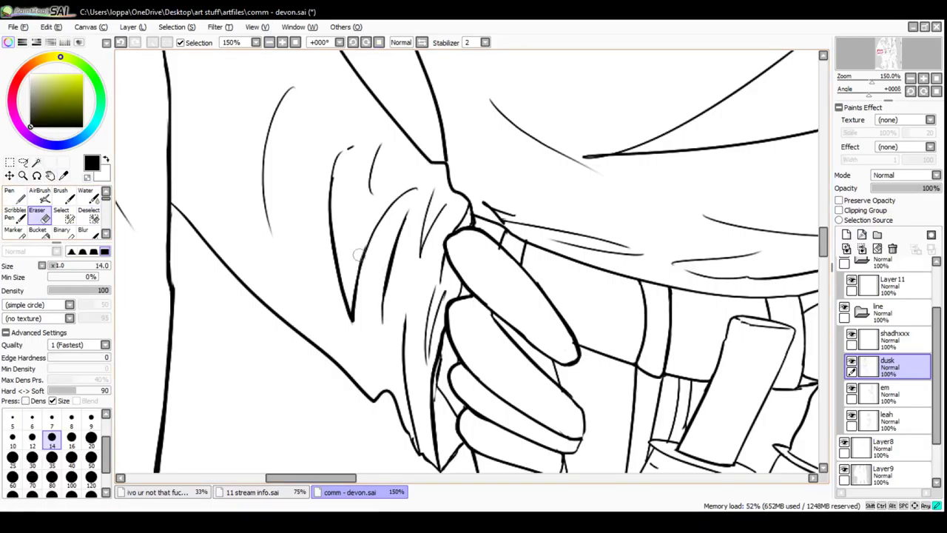
click(14, 196)
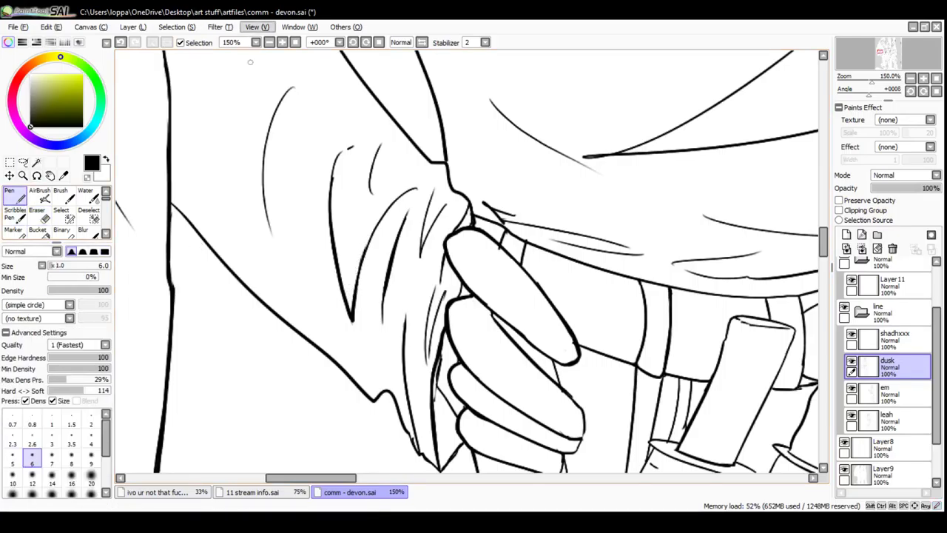
Thicken the whole outline of the cloak clasp's left end piece with the size 6 Pen
click(270, 42)
click(269, 42)
click(269, 43)
click(269, 42)
mouse_move(547, 259)
mouse_down()
mouse_move(421, 225)
mouse_move(458, 392)
mouse_up()
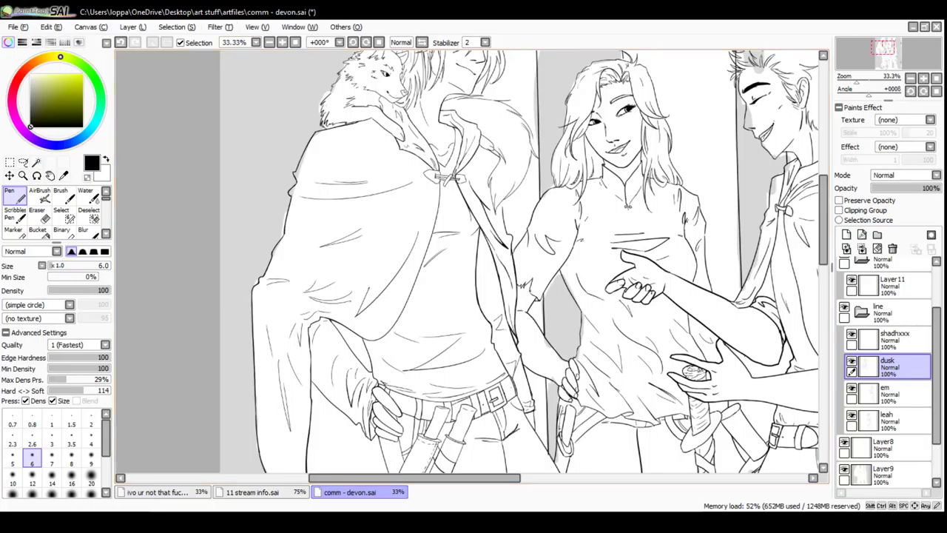
click(282, 42)
click(282, 42)
click(282, 42)
drag(415, 140, 439, 402)
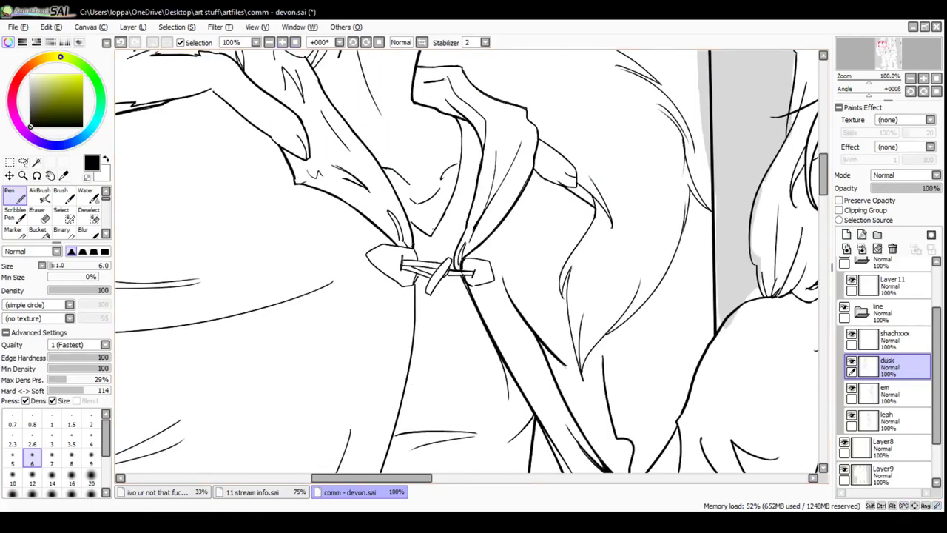
click(282, 43)
drag(333, 219, 405, 145)
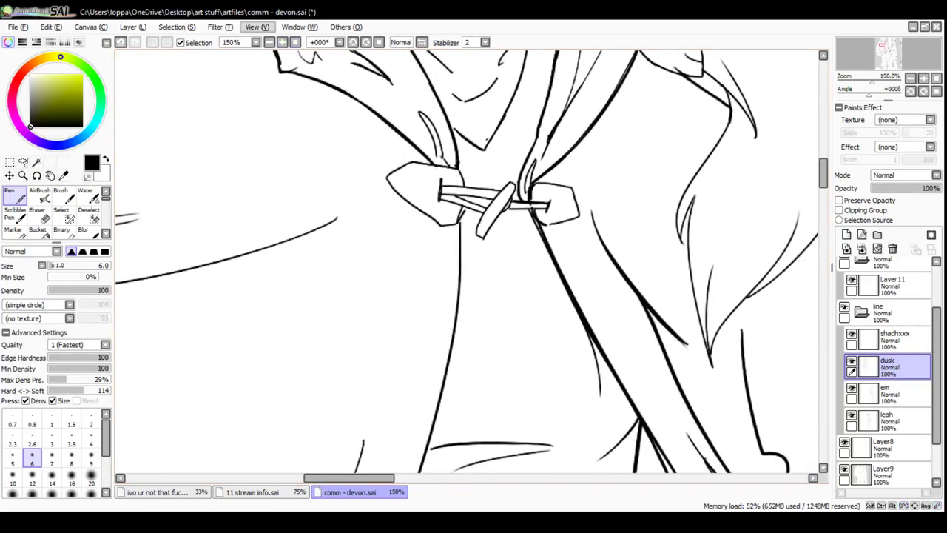
click(282, 43)
drag(427, 103, 440, 273)
mouse_move(476, 331)
mouse_down()
mouse_move(468, 308)
mouse_move(444, 299)
mouse_move(407, 296)
mouse_move(373, 319)
mouse_up()
key(ctrl+z)
drag(364, 253, 288, 143)
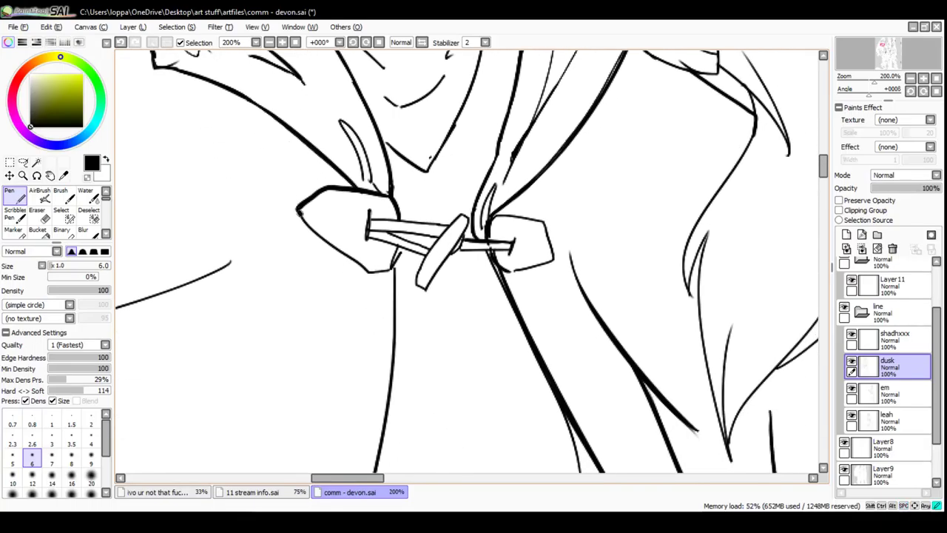
mouse_move(298, 210)
mouse_down()
mouse_move(369, 274)
mouse_move(387, 276)
mouse_move(396, 245)
mouse_up()
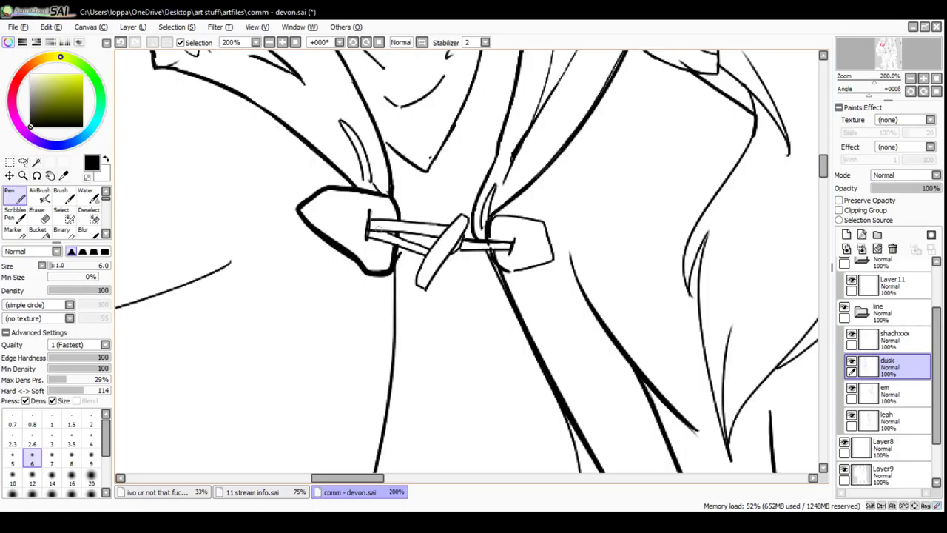
Thicken the short vertical bar where the cords attach to the clasp's left end piece
drag(366, 240, 369, 197)
key(ctrl+z)
drag(365, 239, 368, 196)
Thicken the rounded upper end and the lower side of the slanted toggle in the middle of the clasp
mouse_move(416, 286)
mouse_down()
mouse_move(432, 251)
mouse_move(470, 213)
mouse_move(436, 283)
mouse_move(451, 223)
mouse_move(468, 211)
mouse_move(425, 291)
mouse_move(426, 258)
mouse_move(467, 213)
mouse_move(469, 233)
mouse_move(430, 278)
mouse_up()
key(ctrl+z)
key(ctrl+z)
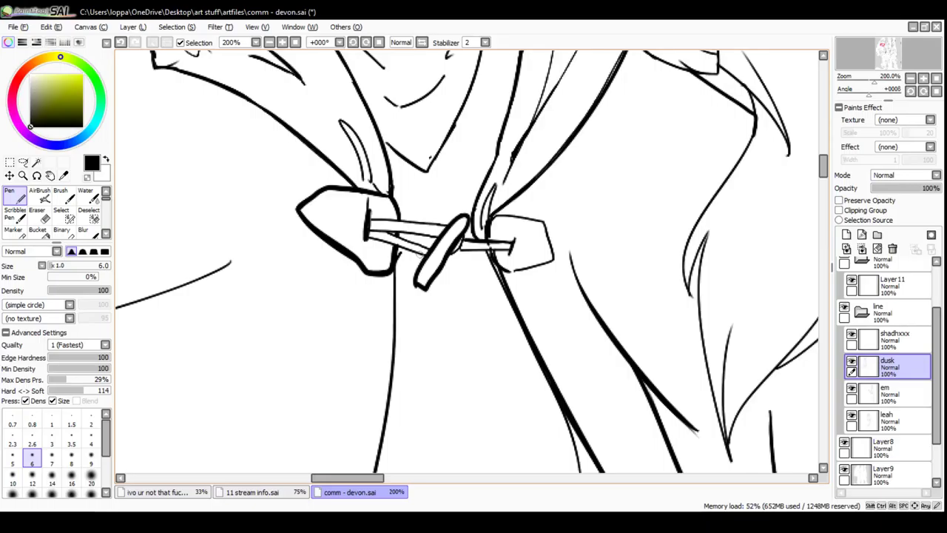
key(ctrl+z)
mouse_move(424, 288)
mouse_down()
mouse_move(468, 218)
mouse_move(426, 286)
mouse_move(457, 247)
mouse_up()
key(ctrl+z)
key(ctrl+z)
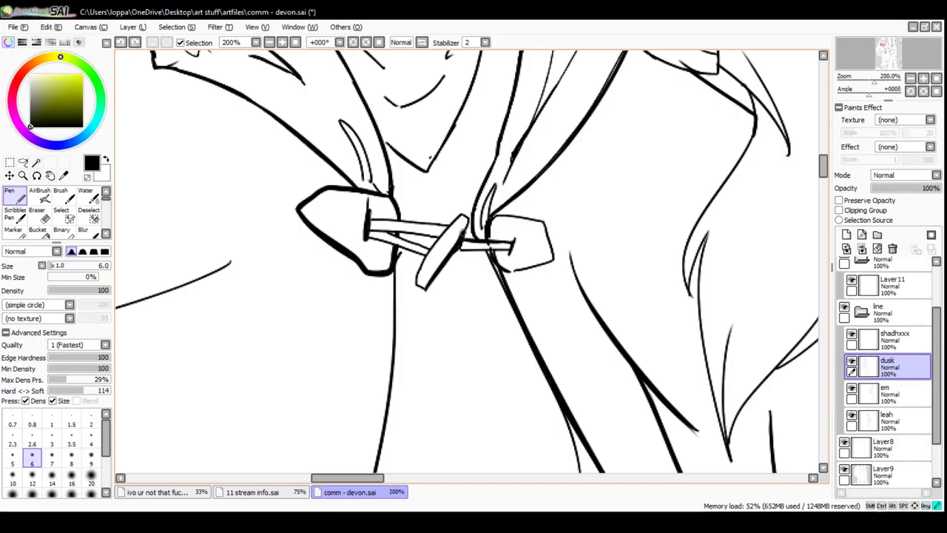
drag(462, 213, 433, 252)
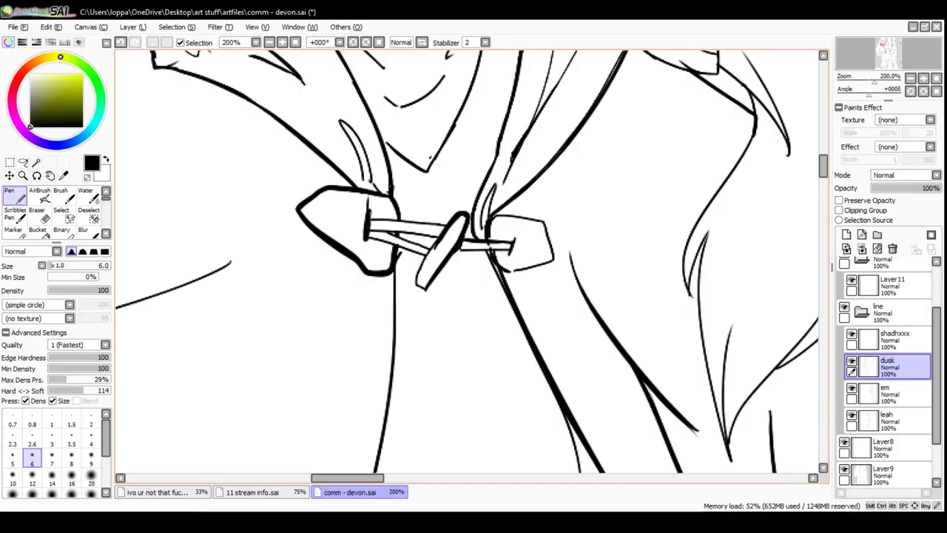
key(alt+Tab)
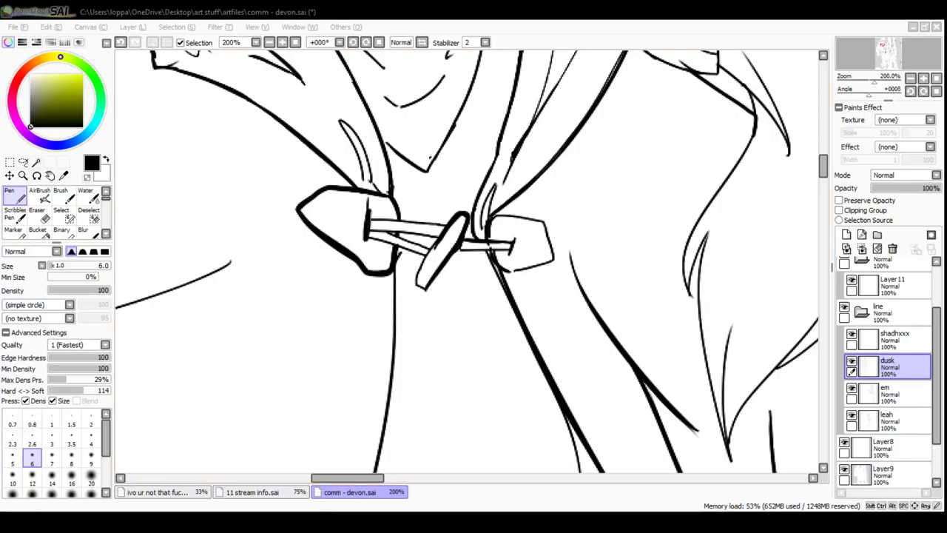
key(alt+Tab)
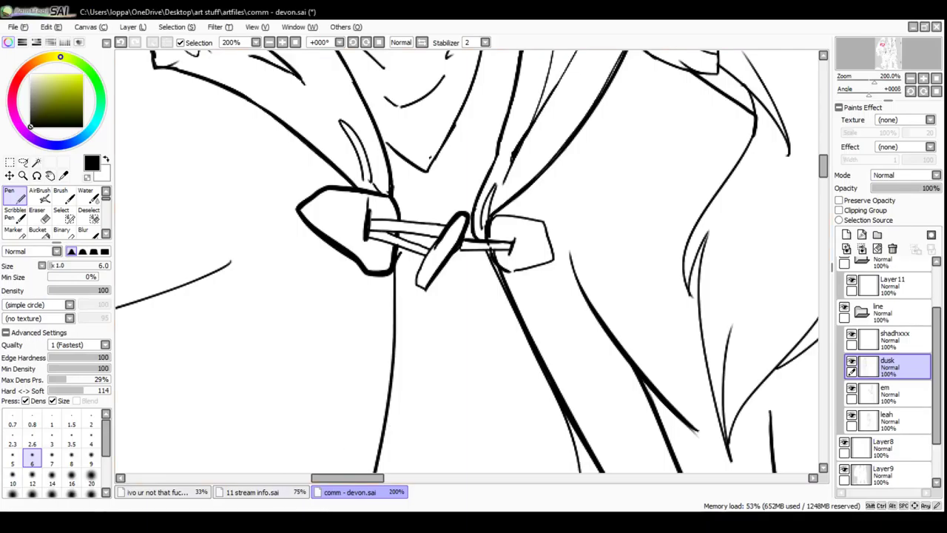
click(37, 210)
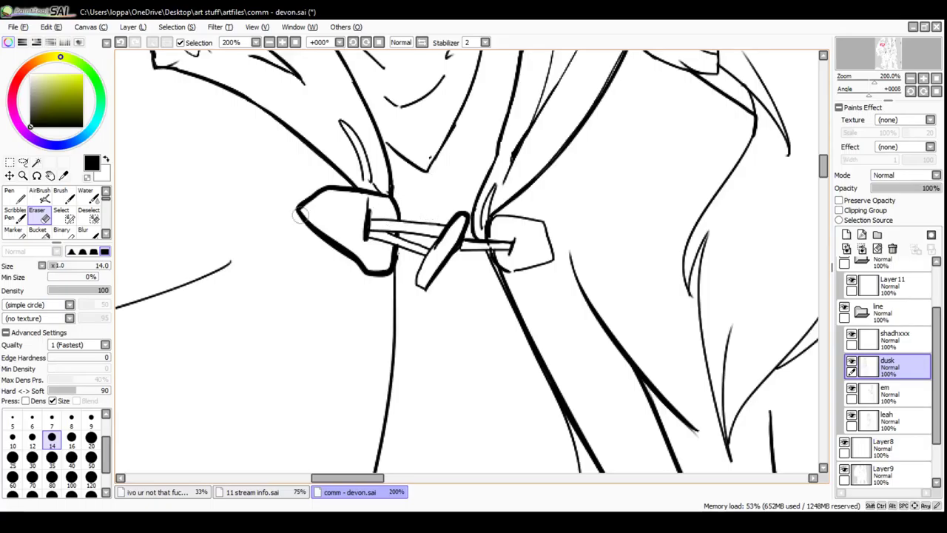
key(n)
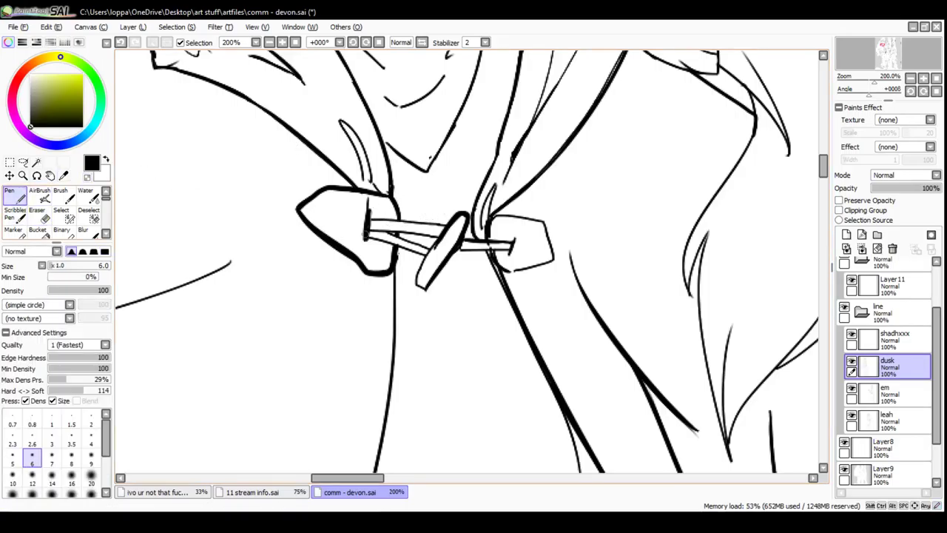
Thicken the cord lines running from the clasp's left end piece to the slanted toggle
drag(367, 229, 443, 234)
drag(371, 219, 445, 225)
key(ctrl+z)
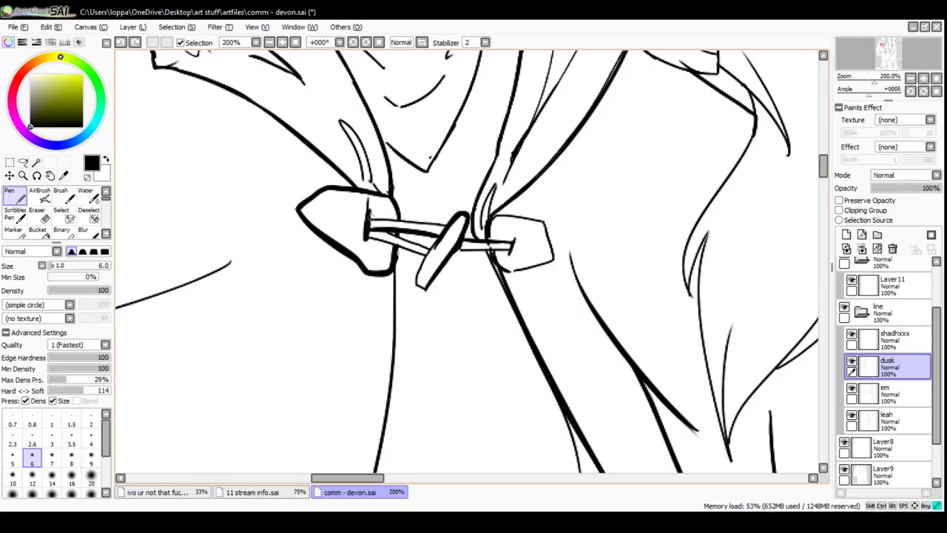
drag(370, 219, 447, 224)
drag(370, 233, 430, 249)
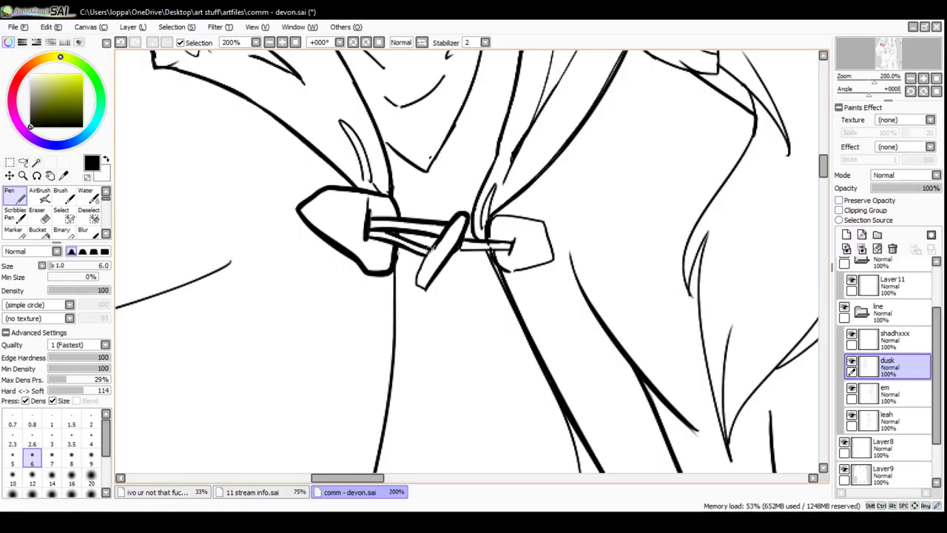
Thicken the rest of the toggle's outline and the cord leading to the clasp's right end piece
mouse_move(428, 287)
mouse_down()
mouse_move(444, 234)
mouse_move(508, 247)
mouse_move(495, 250)
mouse_move(509, 248)
mouse_move(481, 241)
mouse_move(511, 243)
mouse_move(462, 239)
mouse_move(495, 244)
mouse_up()
key(ctrl+z)
key(ctrl+z)
key(ctrl+z)
Erase the stray line overlaps around the clasp's right end piece with the size 14 Eraser
key(e)
mouse_move(495, 245)
mouse_down()
mouse_move(486, 253)
mouse_move(538, 387)
mouse_up()
key(space)
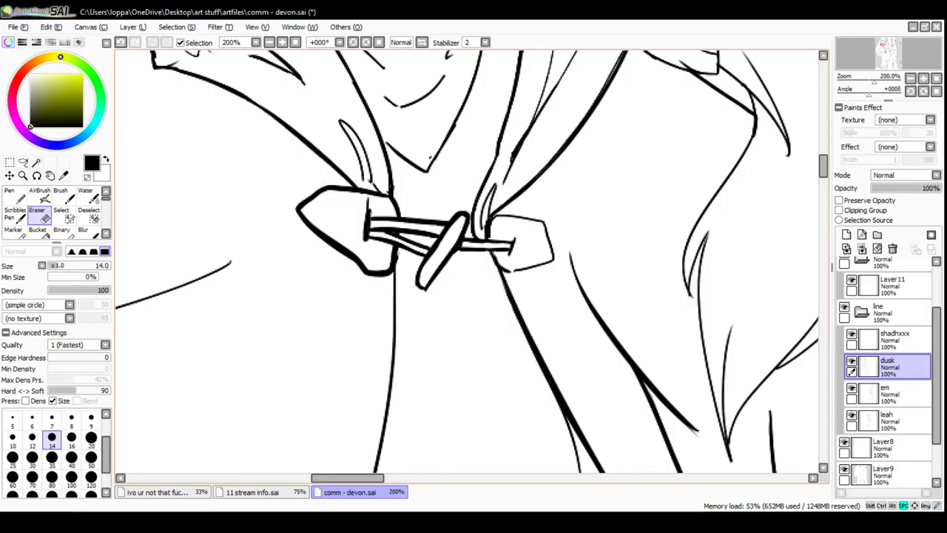
drag(505, 158, 495, 205)
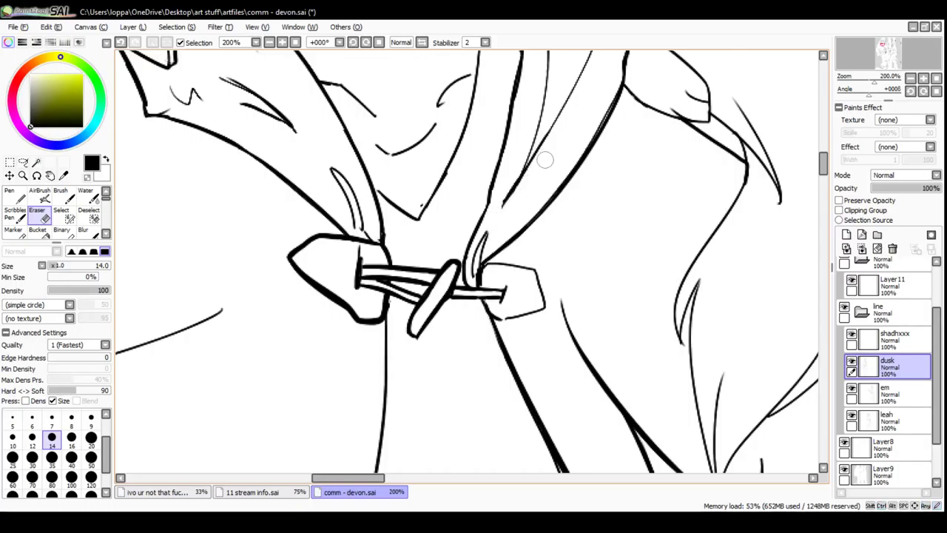
Examine the line weight of the collar, fur animal, cape and torso around the clasp
mouse_move(501, 210)
mouse_down()
mouse_move(535, 171)
mouse_move(504, 221)
mouse_move(525, 176)
mouse_move(614, 235)
mouse_up()
key(ctrl+z)
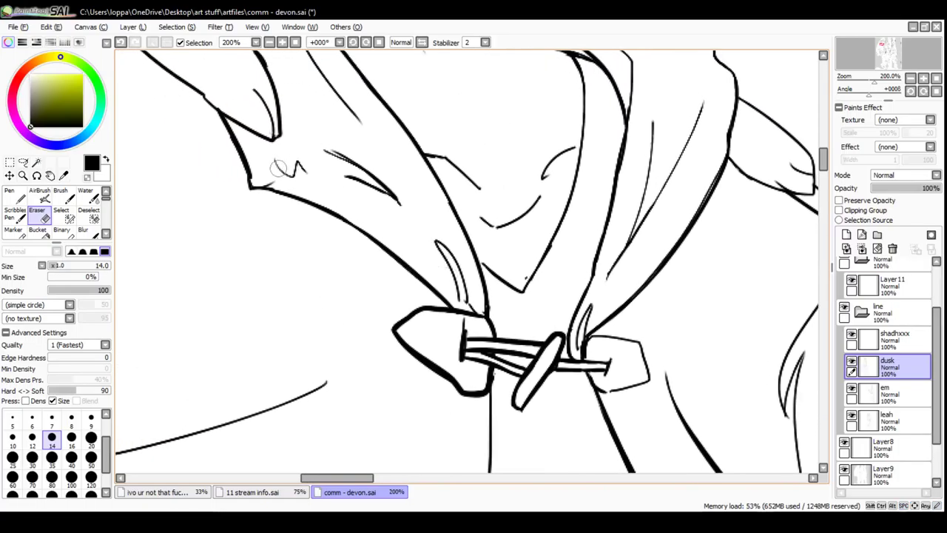
mouse_move(272, 181)
mouse_down()
mouse_move(292, 231)
mouse_move(377, 315)
mouse_up()
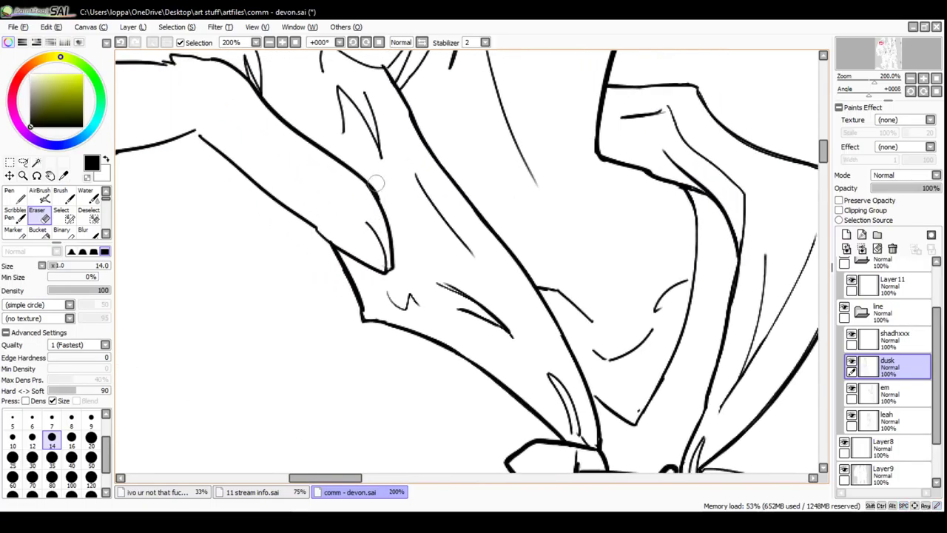
click(270, 42)
click(271, 42)
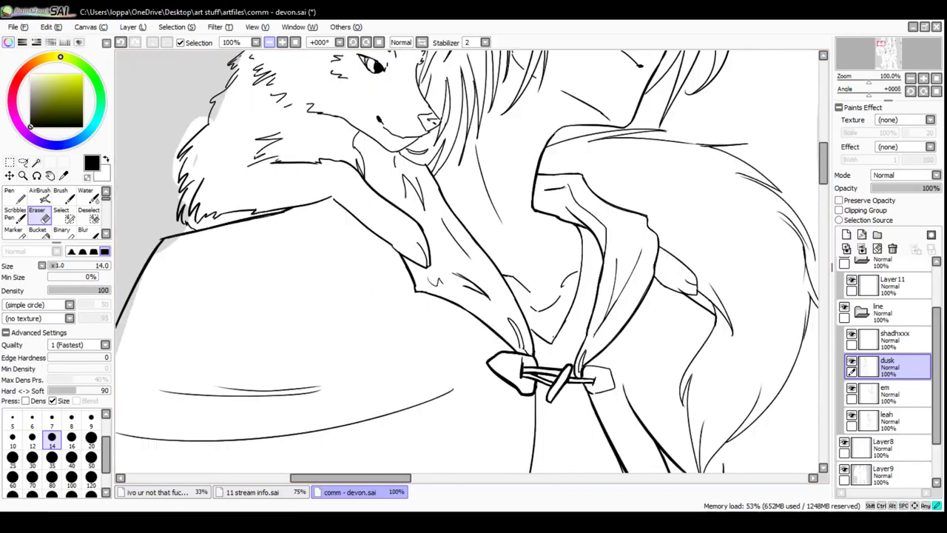
click(270, 43)
click(270, 43)
drag(414, 244, 349, 213)
drag(444, 251, 413, 127)
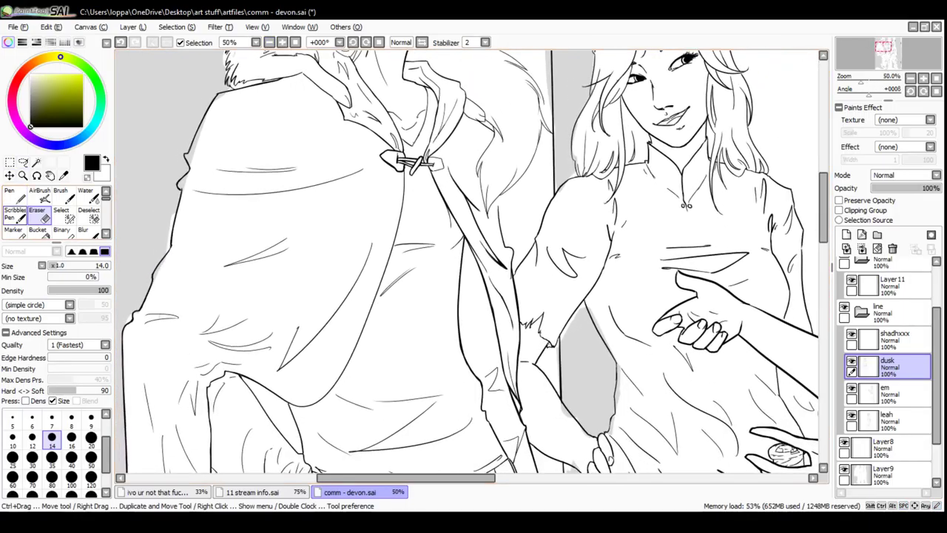
Try to thicken the cape's front edge below the clasp with the Scribbles Pen
click(15, 215)
click(282, 42)
click(282, 42)
click(282, 43)
drag(296, 62, 375, 189)
drag(357, 108, 351, 261)
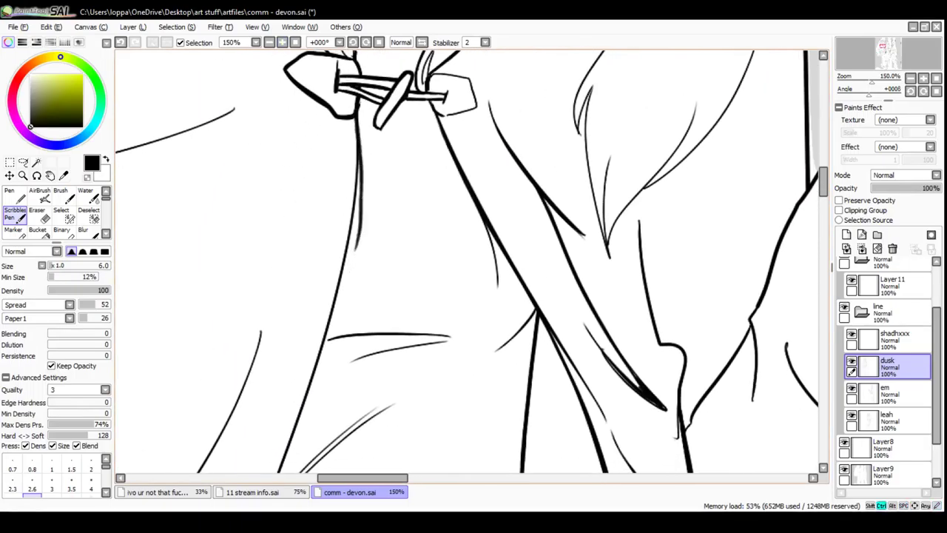
key(ctrl+z)
Thicken the cape's front edge from the clasp's left end piece down past the shirt folds with the size 6 Pen
click(14, 195)
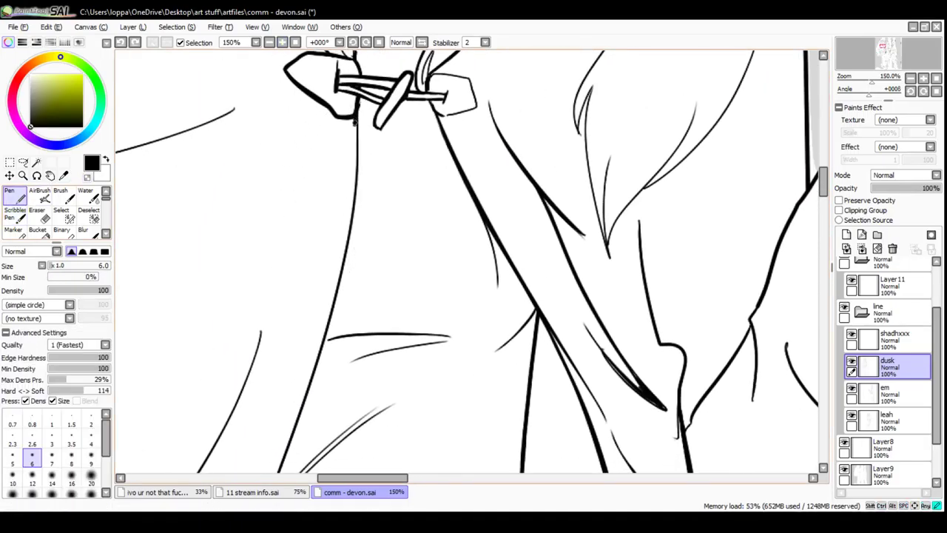
drag(355, 122, 327, 340)
key(ctrl+z)
mouse_move(357, 109)
mouse_down()
mouse_move(352, 268)
mouse_move(335, 336)
mouse_up()
key(ctrl+z)
mouse_move(357, 108)
mouse_down()
mouse_move(353, 210)
mouse_move(314, 354)
mouse_up()
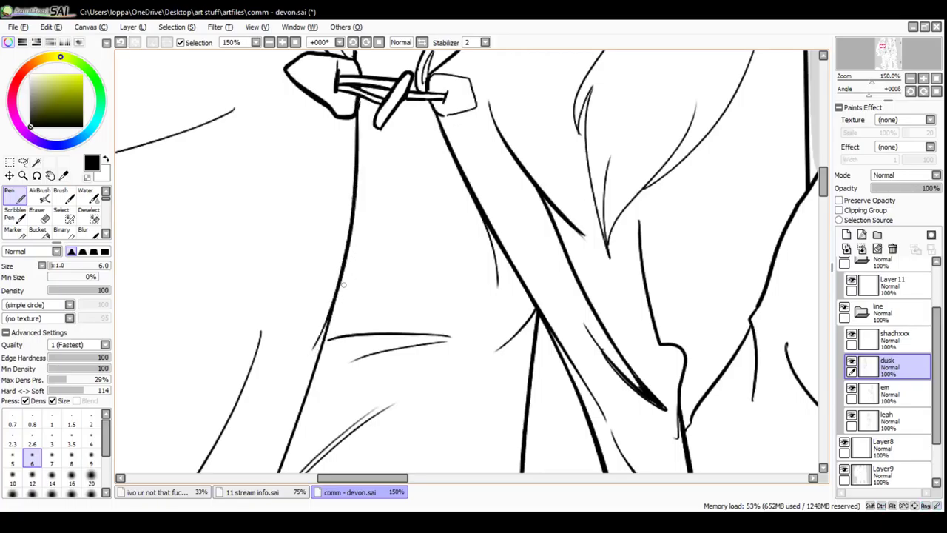
key(ctrl+z)
mouse_move(356, 111)
mouse_down()
mouse_move(354, 188)
mouse_move(330, 316)
mouse_up()
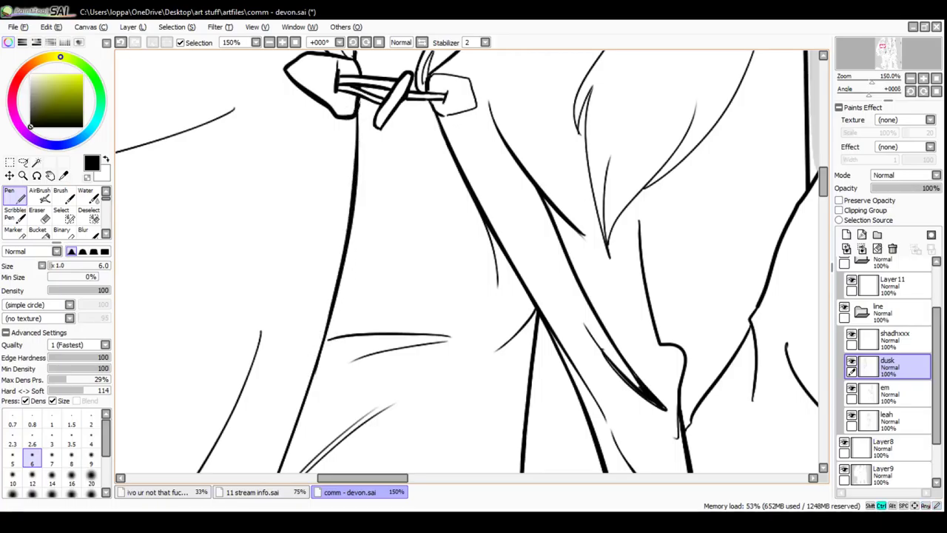
key(ctrl+z)
mouse_move(357, 109)
mouse_down()
mouse_move(350, 234)
mouse_move(323, 357)
mouse_up()
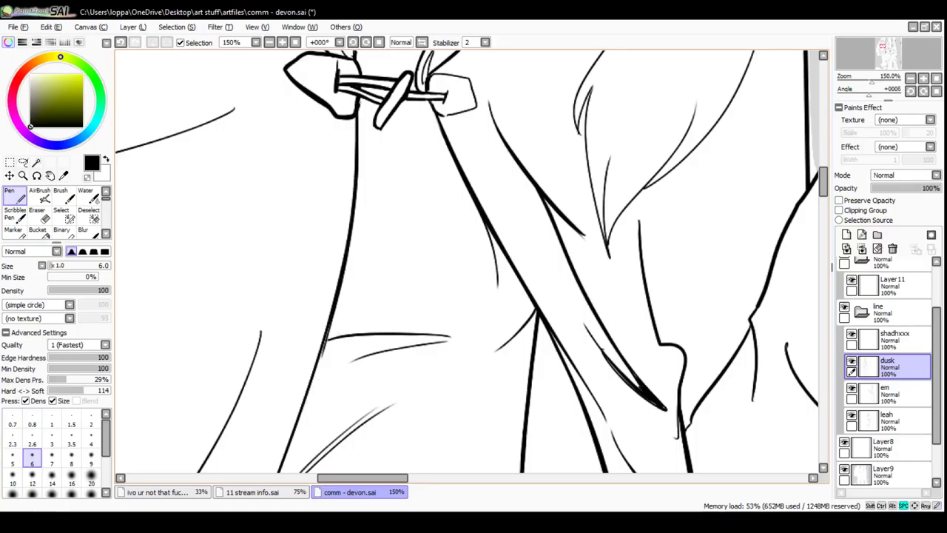
drag(368, 333, 418, 194)
drag(383, 167, 301, 407)
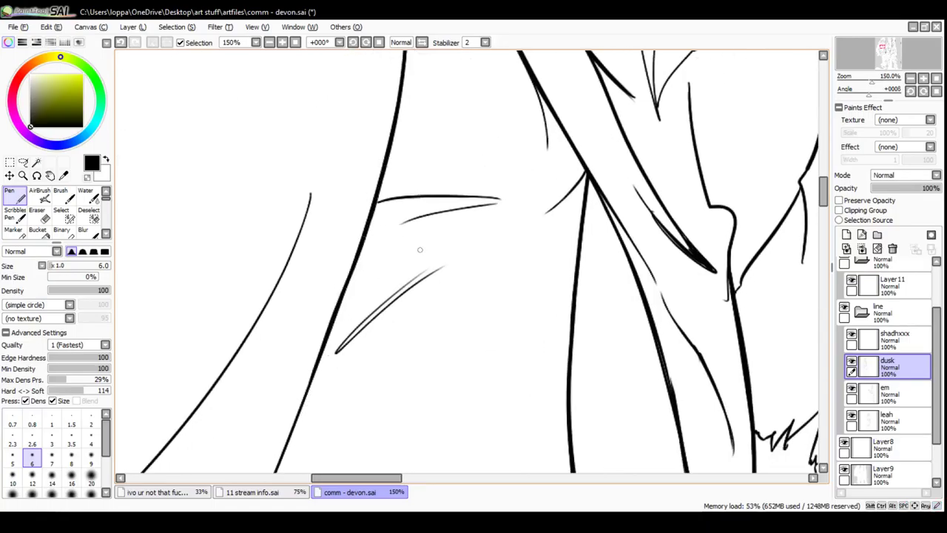
Continue the thickened cape edge down into the start of its curved lower hem above the belt area
drag(420, 249, 506, 68)
mouse_move(403, 174)
mouse_down()
mouse_move(305, 409)
mouse_move(491, 191)
mouse_move(493, 215)
mouse_move(441, 271)
mouse_up()
key(ctrl+z)
mouse_move(508, 183)
mouse_down()
mouse_move(429, 276)
mouse_move(487, 220)
mouse_move(435, 289)
mouse_up()
key(ctrl+z)
key(ctrl+z)
mouse_move(505, 192)
mouse_down()
mouse_move(479, 234)
mouse_move(501, 193)
mouse_move(437, 271)
mouse_up()
key(ctrl+z)
key(ctrl+z)
drag(508, 185, 458, 272)
key(ctrl+z)
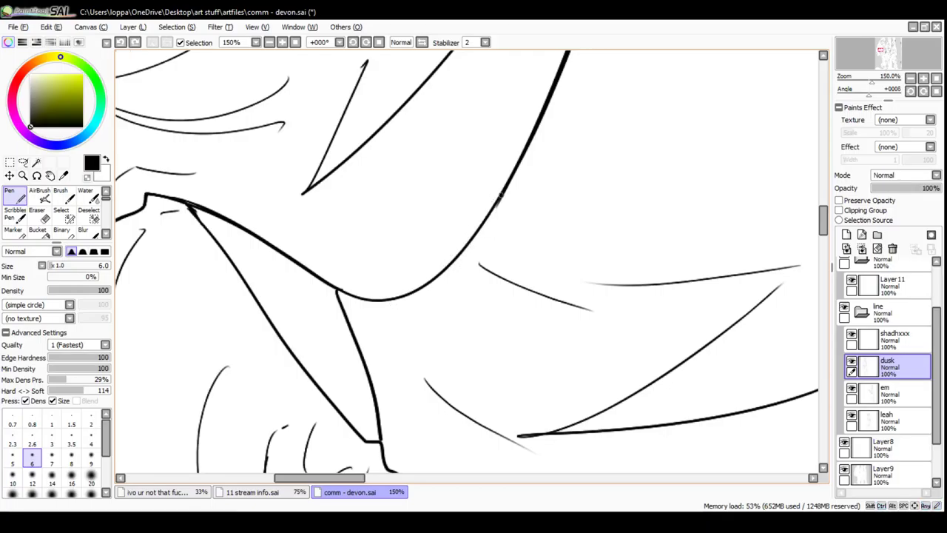
drag(506, 189, 453, 262)
key(ctrl+z)
drag(493, 206, 445, 273)
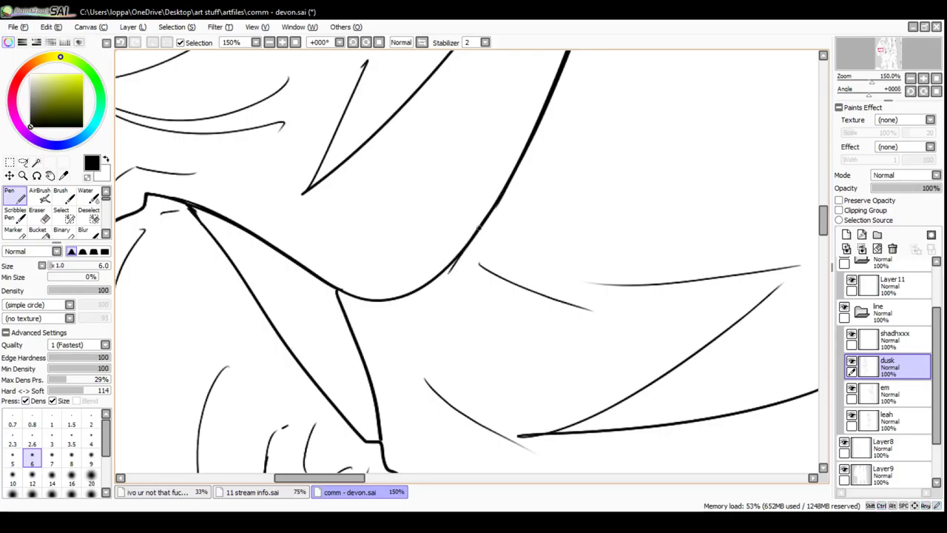
key(ctrl+z)
drag(500, 199, 456, 261)
Thicken the outline of the cloak clasp's right end piece
drag(503, 170, 339, 321)
drag(518, 111, 349, 426)
drag(501, 61, 478, 245)
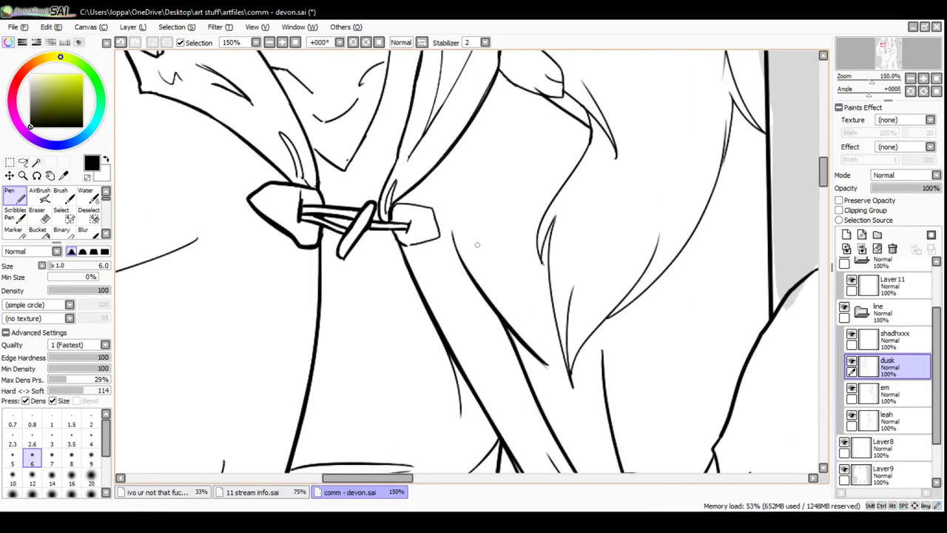
drag(401, 201, 435, 210)
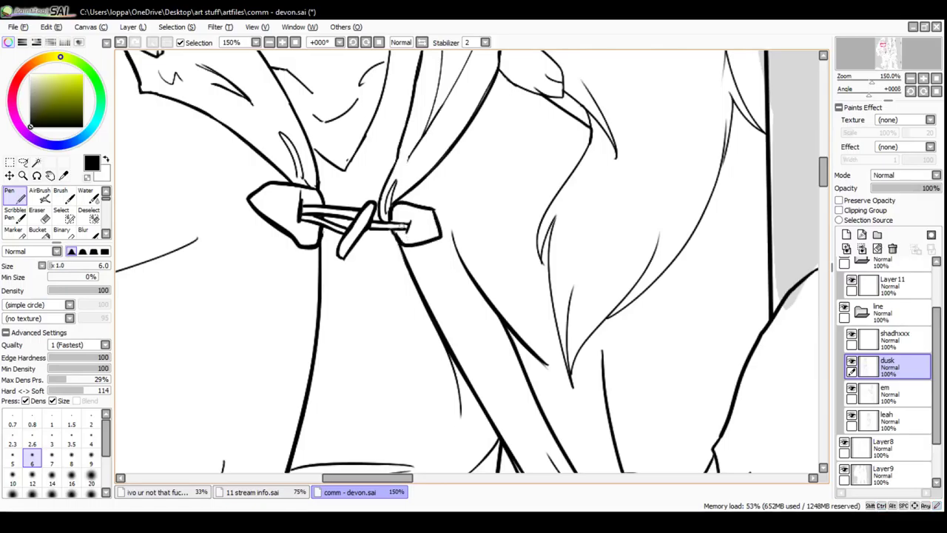
Thicken the angular inner fold line along the right side of the collar, from above the clasp to the neck
scroll(419, 222, up, 5)
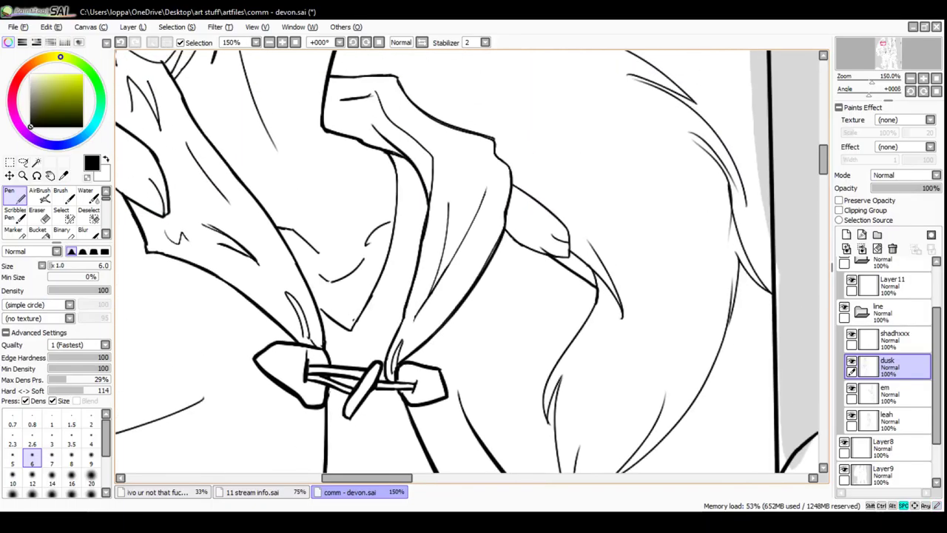
drag(426, 224, 437, 163)
key(ctrl+z)
drag(428, 213, 437, 157)
key(ctrl+z)
mouse_move(428, 219)
mouse_down()
mouse_move(432, 155)
mouse_move(383, 105)
mouse_up()
key(ctrl+z)
mouse_move(426, 216)
mouse_down()
mouse_move(432, 178)
mouse_move(374, 88)
mouse_move(359, 87)
mouse_up()
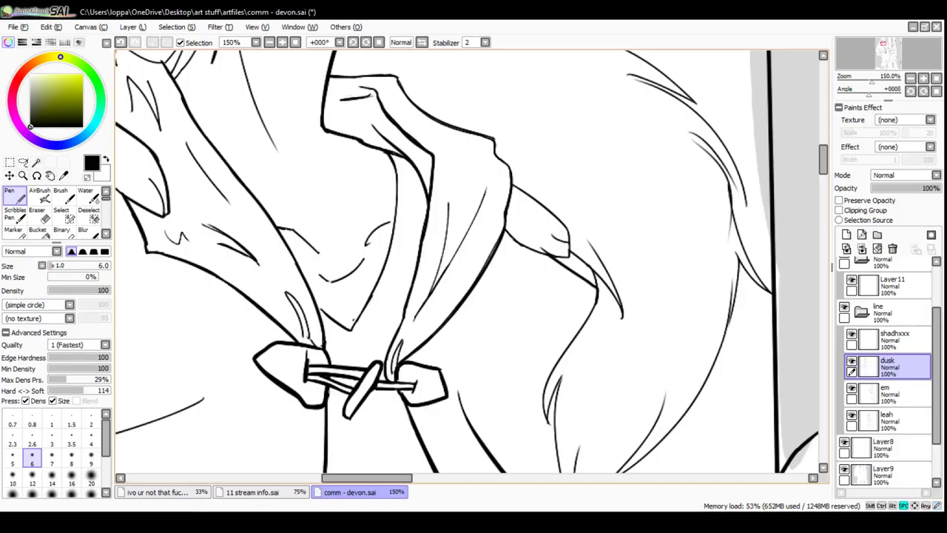
mouse_move(327, 296)
mouse_down()
mouse_move(443, 281)
mouse_move(489, 374)
mouse_up()
key(ctrl+z)
key(ctrl+z)
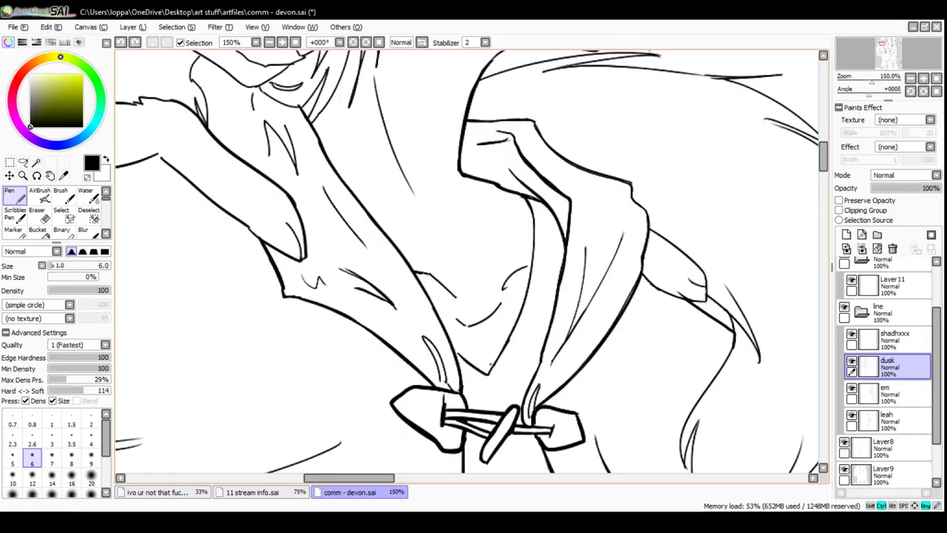
mouse_move(448, 344)
mouse_down()
mouse_move(487, 375)
mouse_move(472, 365)
mouse_move(504, 339)
mouse_move(524, 299)
mouse_up()
key(ctrl+z)
key(ctrl+z)
key(ctrl+z)
mouse_move(523, 195)
mouse_down()
mouse_move(534, 229)
mouse_move(504, 382)
mouse_up()
key(ctrl+z)
mouse_move(523, 196)
mouse_down()
mouse_move(531, 281)
mouse_move(489, 374)
mouse_up()
key(ctrl+z)
key(ctrl+z)
mouse_move(532, 216)
mouse_down()
mouse_move(532, 259)
mouse_move(497, 330)
mouse_up()
key(ctrl+z)
scroll(497, 331, down, 3)
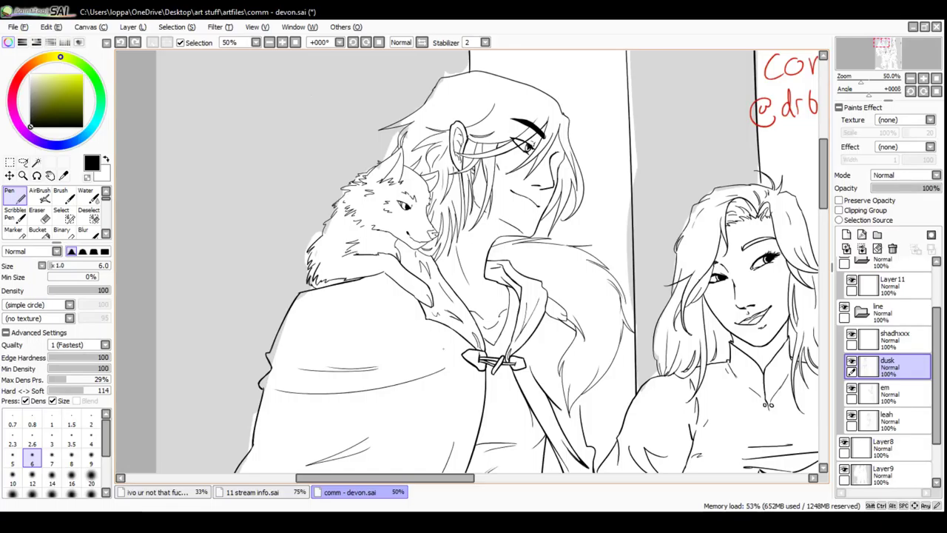
Thicken the collar's inner edge from below its fold down to the neckline's V point with the size 6 Pen
click(282, 42)
click(283, 43)
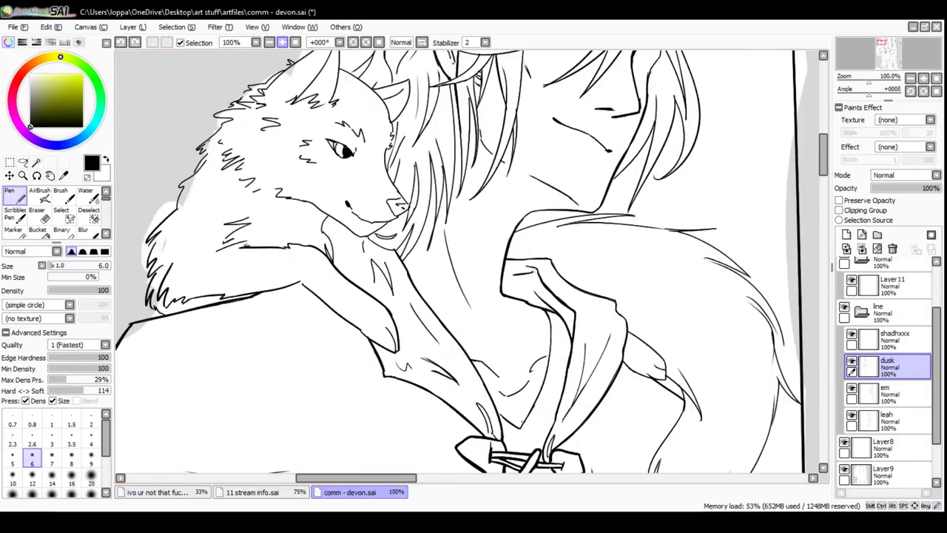
click(282, 42)
click(282, 43)
drag(518, 333, 381, 140)
drag(456, 250, 465, 261)
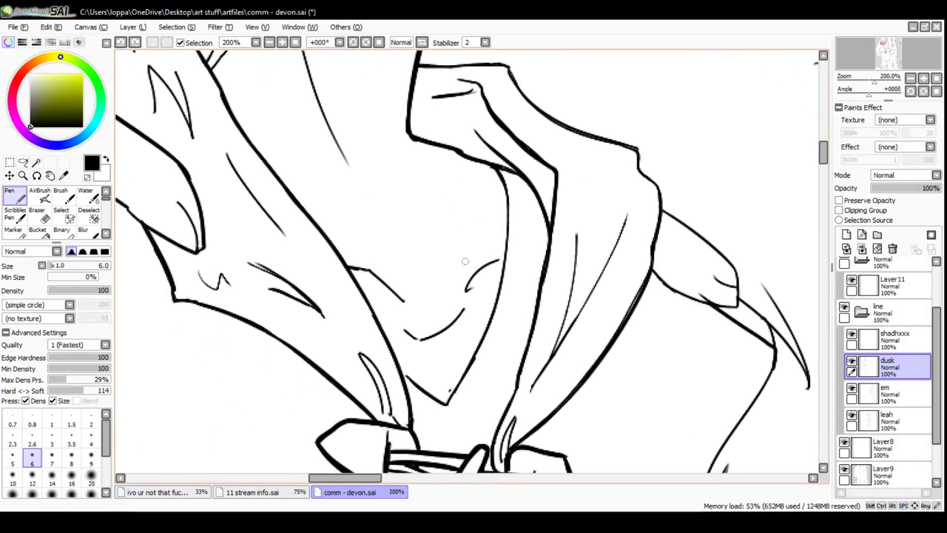
mouse_move(499, 170)
mouse_down()
mouse_move(509, 221)
mouse_move(503, 280)
mouse_up()
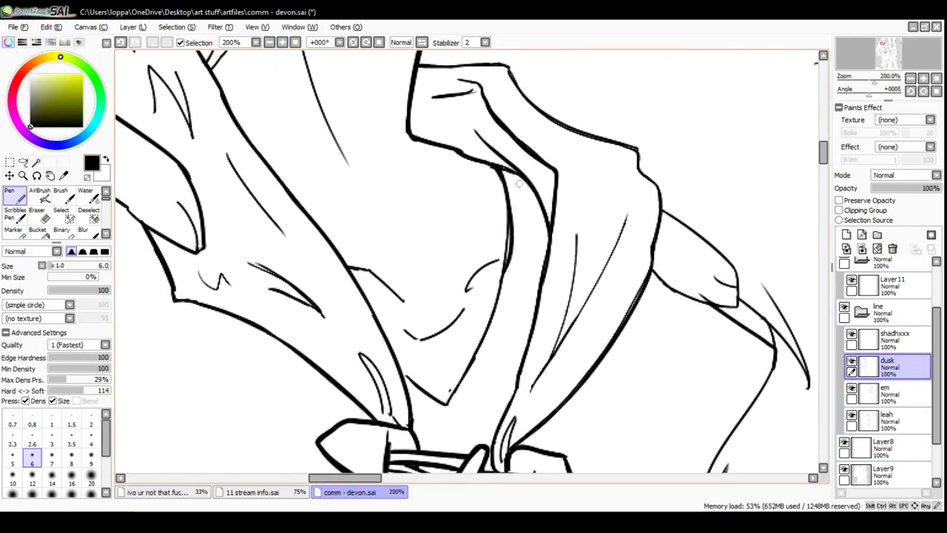
key(ctrl+z)
mouse_move(499, 172)
mouse_down()
mouse_move(510, 222)
mouse_move(466, 364)
mouse_up()
key(ctrl+z)
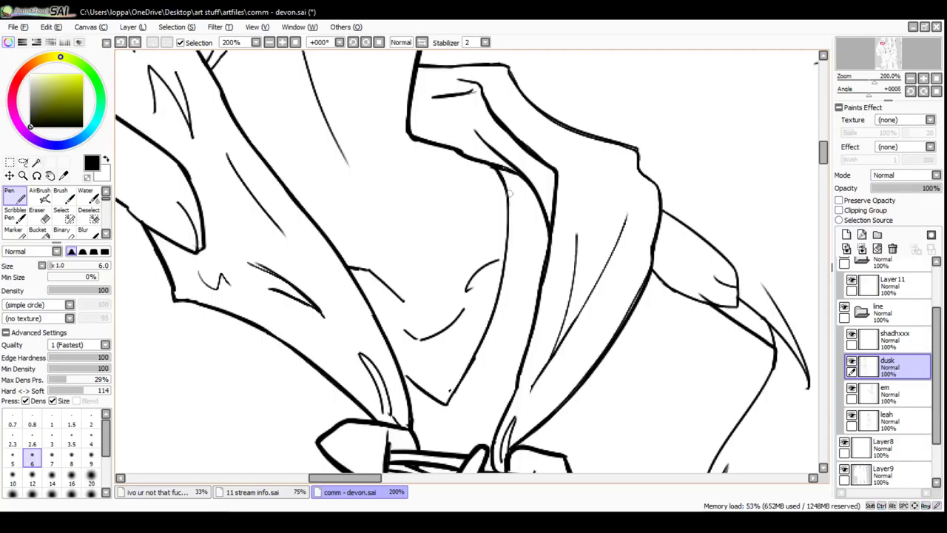
mouse_move(503, 189)
mouse_down()
mouse_move(497, 293)
mouse_move(504, 190)
mouse_move(507, 272)
mouse_move(460, 398)
mouse_up()
key(ctrl+z)
key(ctrl+z)
mouse_move(505, 182)
mouse_down()
mouse_move(499, 283)
mouse_move(446, 403)
mouse_up()
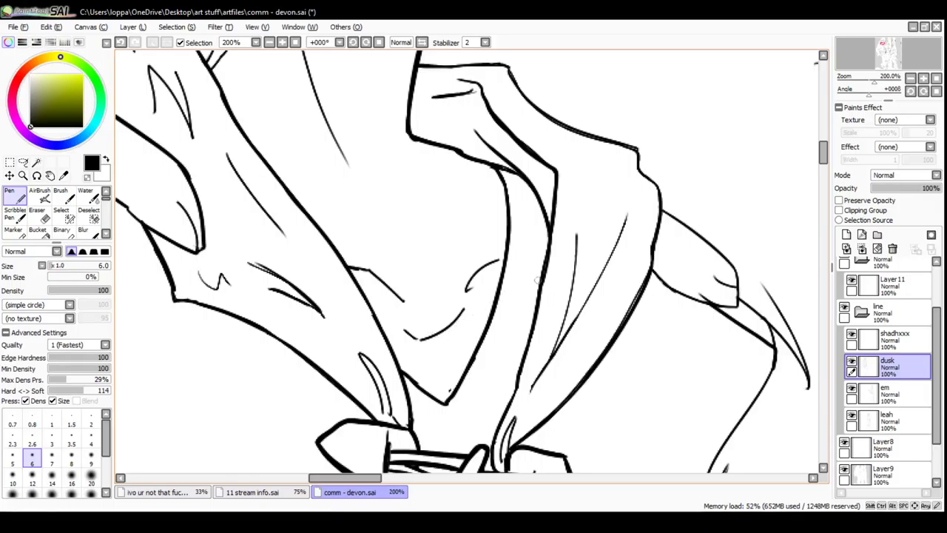
Add short strokes between the nose and mouth and below the lower lip of the long-haired man's face
key(space)
drag(481, 67, 323, 502)
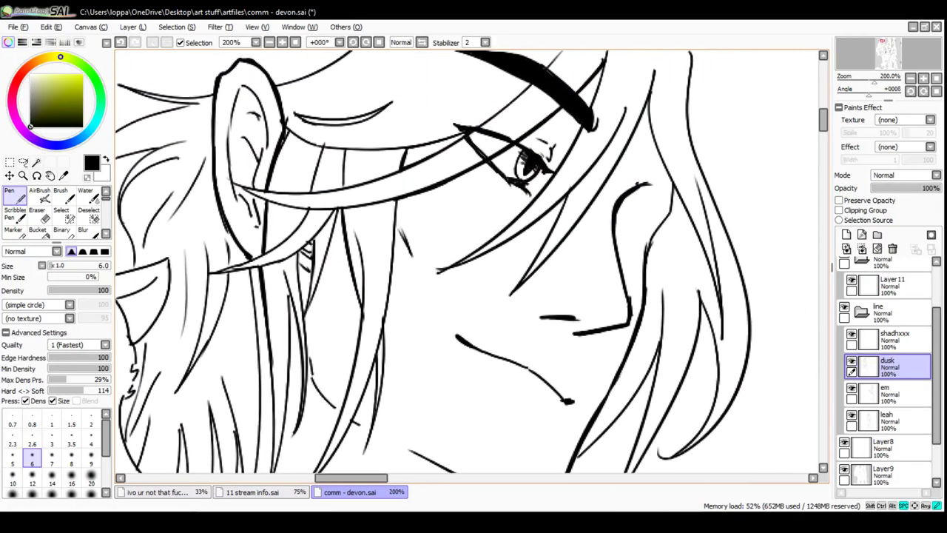
mouse_move(555, 364)
mouse_down()
mouse_move(530, 345)
mouse_move(540, 351)
mouse_up()
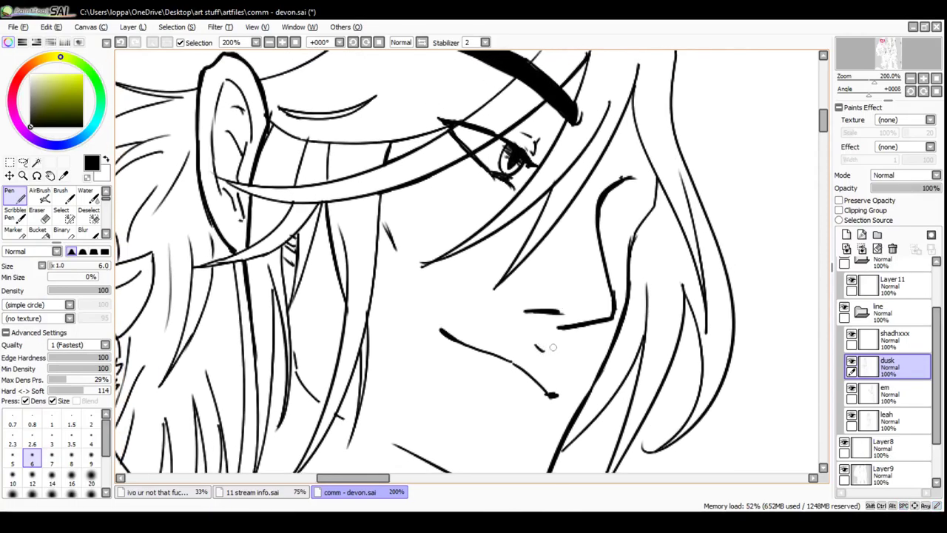
scroll(485, 264, down, 1)
drag(507, 346, 514, 353)
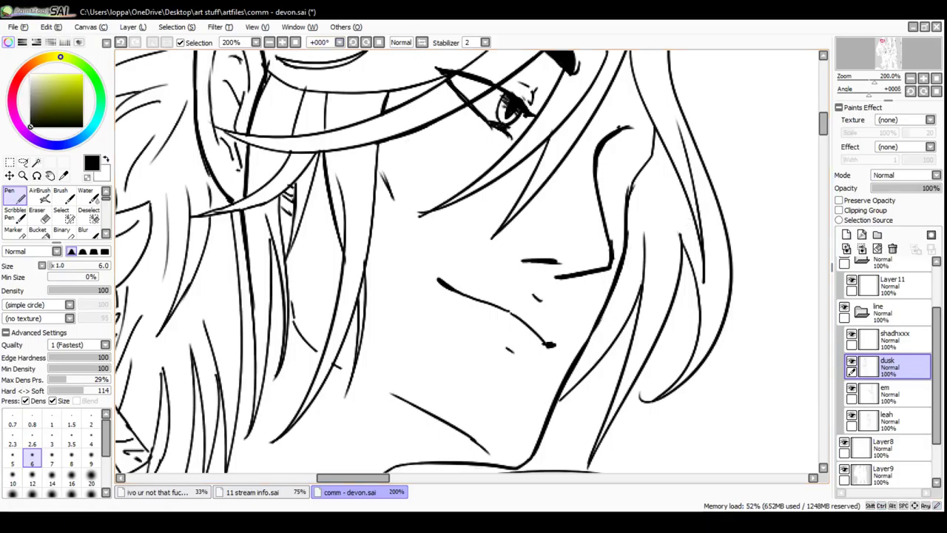
click(269, 42)
click(269, 42)
click(270, 43)
click(270, 43)
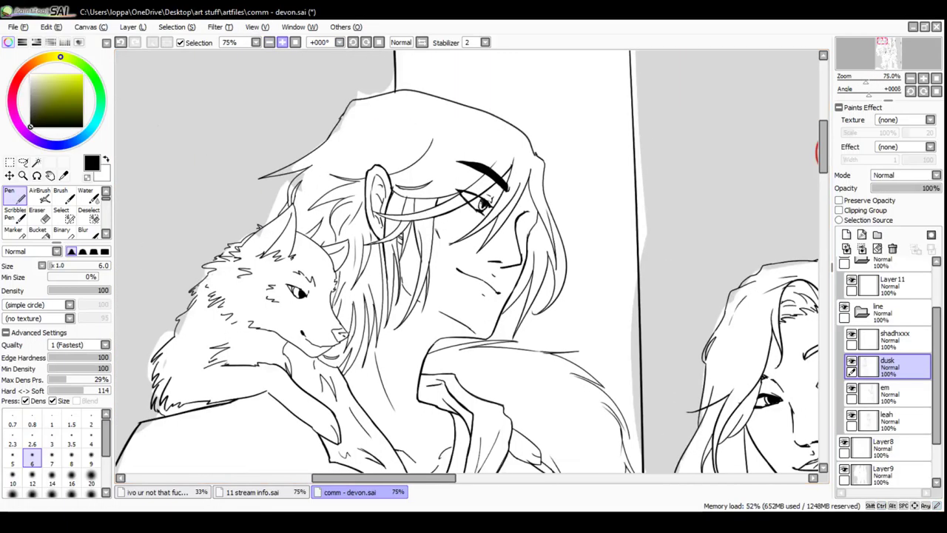
Draw short hatching strokes beside the hair strands below the man's ear
scroll(467, 262, up, 4)
mouse_move(396, 156)
mouse_down()
mouse_move(444, 249)
mouse_move(404, 231)
mouse_move(410, 240)
mouse_up()
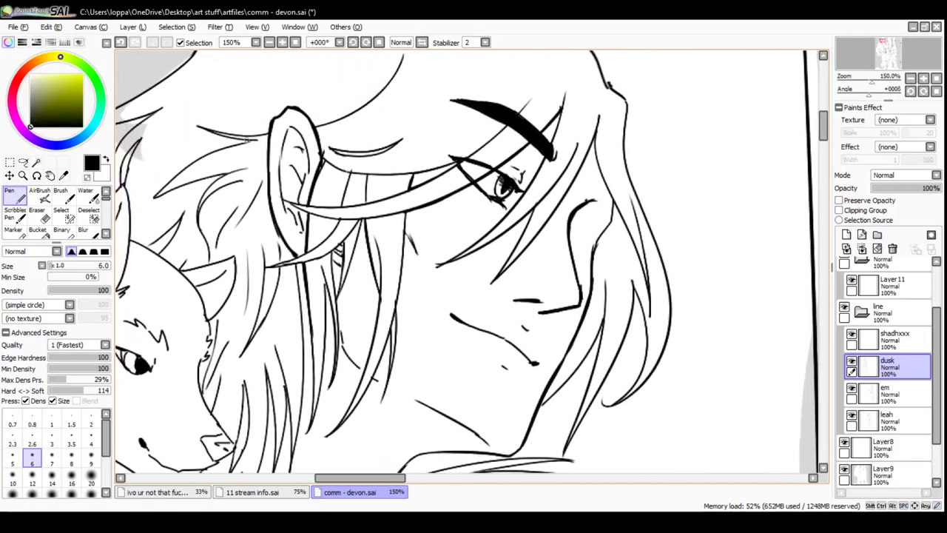
drag(247, 140, 314, 199)
drag(473, 266, 426, 218)
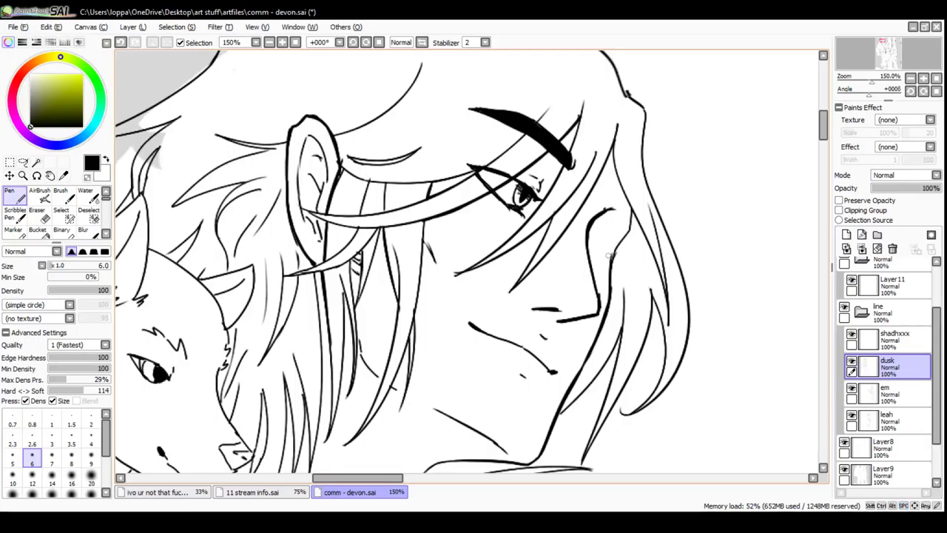
mouse_move(564, 172)
mouse_down()
mouse_move(593, 139)
mouse_move(623, 128)
mouse_up()
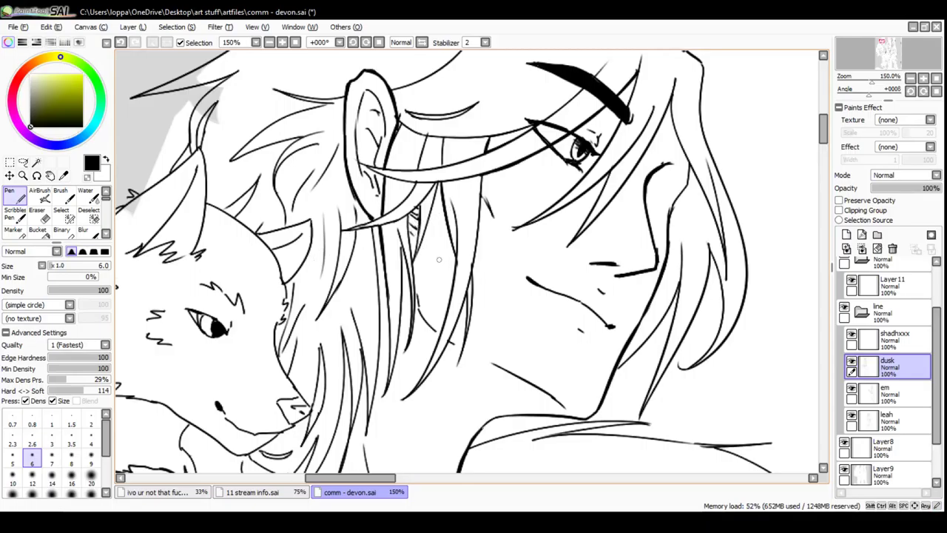
mouse_move(420, 231)
mouse_down()
mouse_move(435, 241)
mouse_move(428, 248)
mouse_move(439, 246)
mouse_move(429, 234)
mouse_up()
key(ctrl+z)
key(ctrl+z)
key(ctrl+z)
key(ctrl+z)
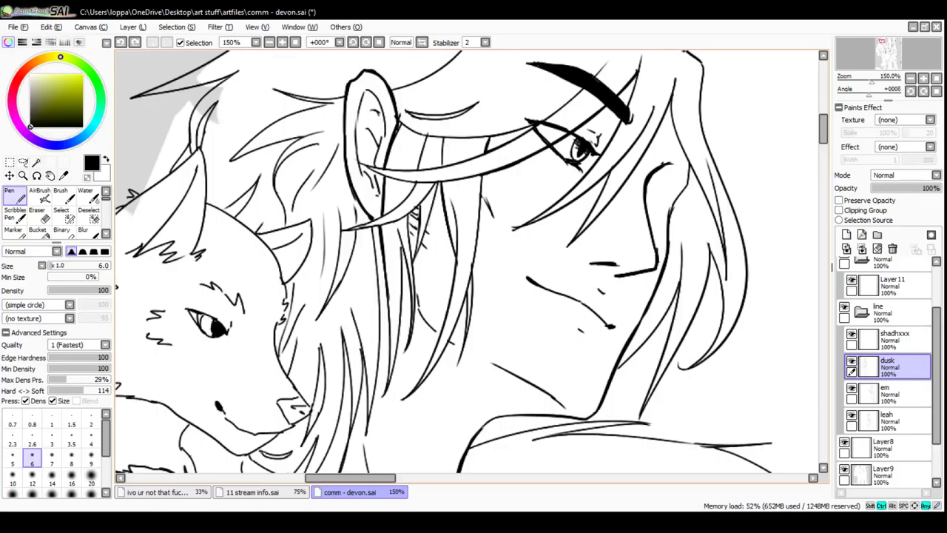
drag(424, 219, 429, 225)
key(ctrl+z)
key(ctrl+z)
click(431, 225)
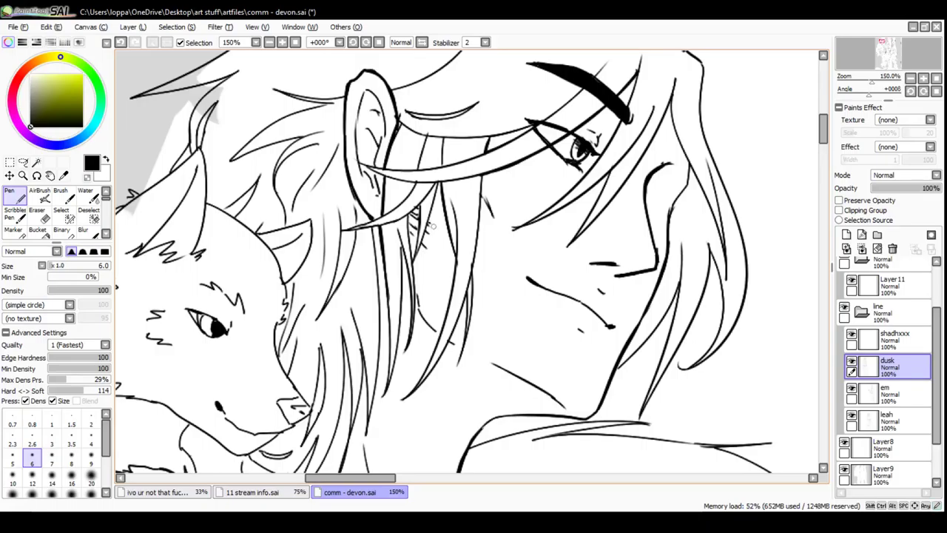
click(269, 43)
click(270, 42)
click(269, 42)
drag(474, 296, 447, 253)
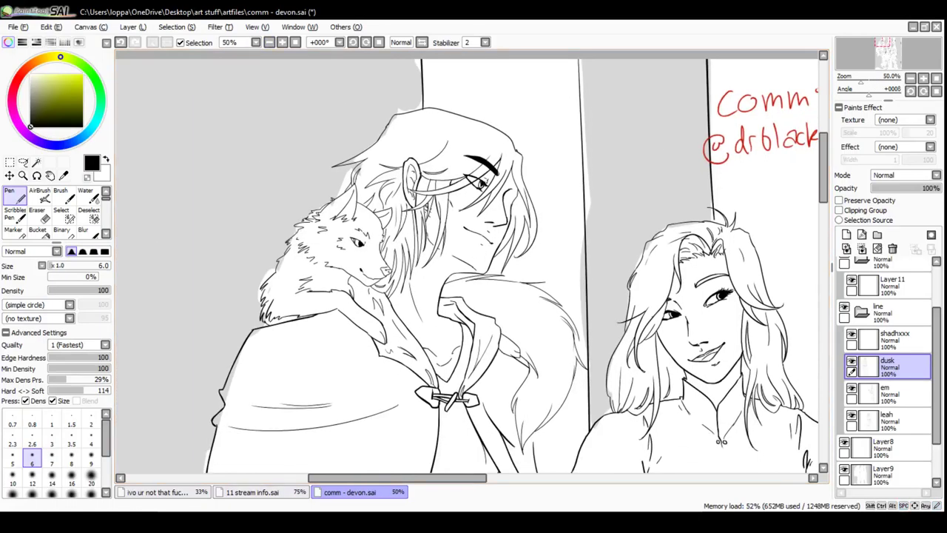
key(alt+Tab)
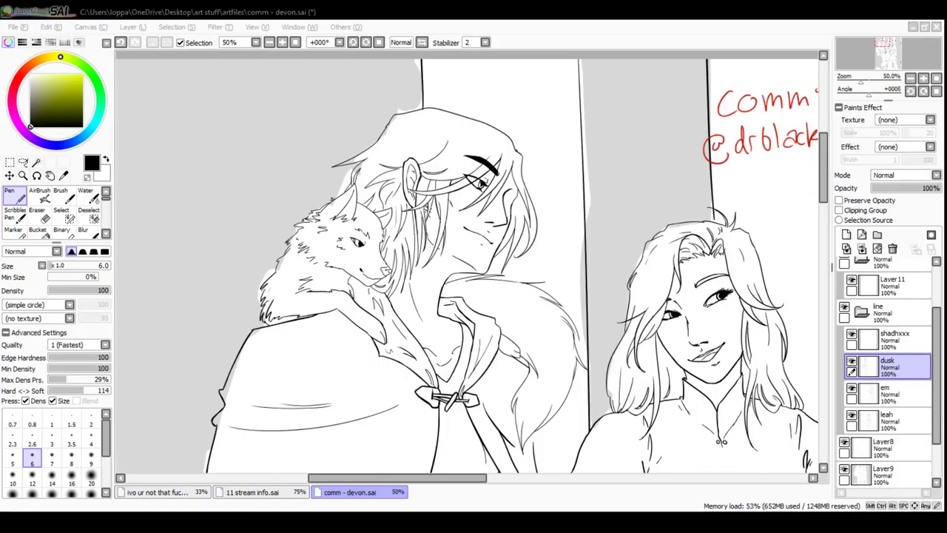
key(alt+Tab)
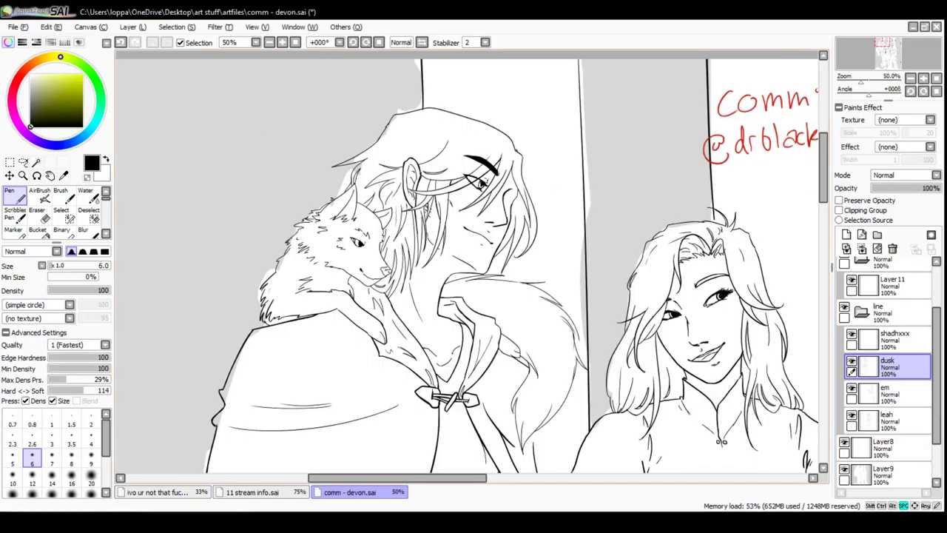
On the shadhxxx layer, add small fur strokes under the wolf's chin and at the bend of its foreleg
drag(468, 296, 478, 255)
scroll(470, 261, down, 2)
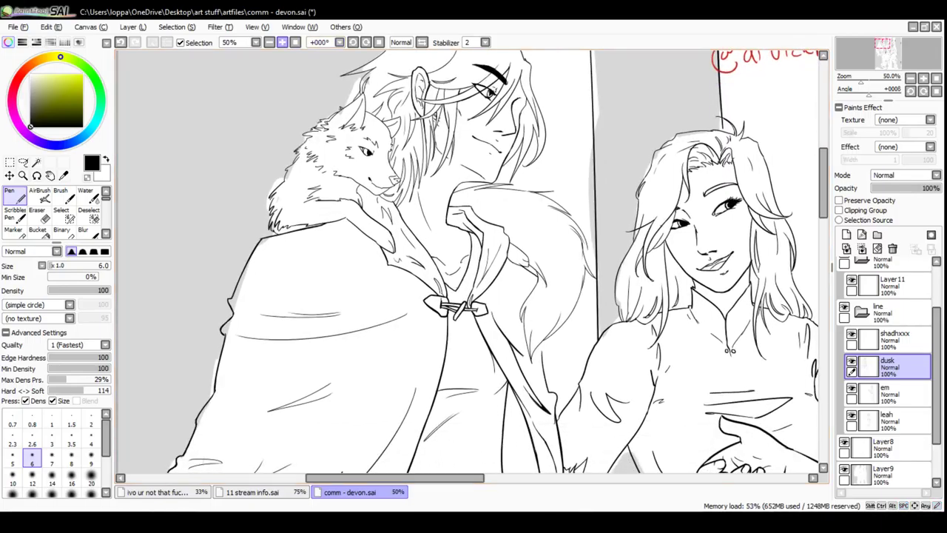
click(282, 42)
click(282, 42)
drag(402, 219, 532, 303)
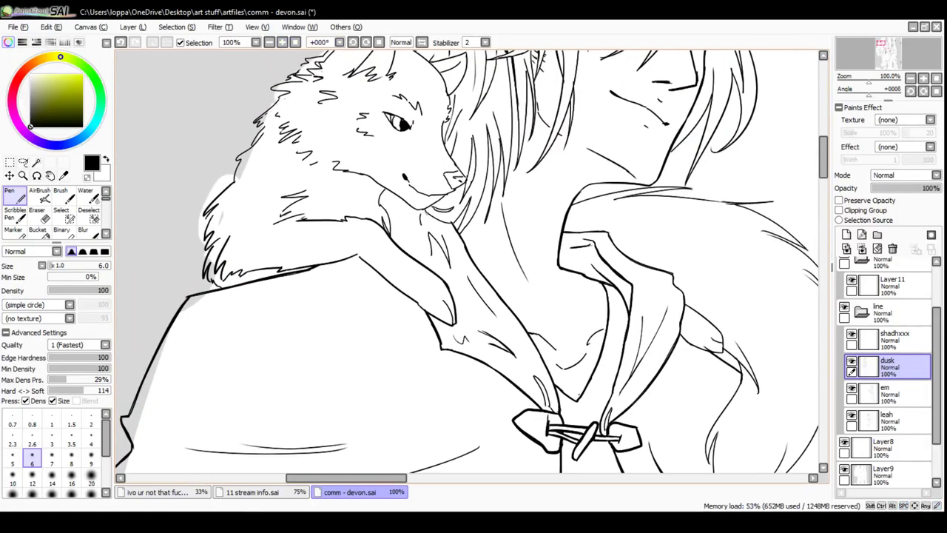
mouse_move(389, 211)
mouse_down()
mouse_move(406, 215)
mouse_move(390, 212)
mouse_move(404, 215)
mouse_move(390, 214)
mouse_move(422, 247)
mouse_up()
key(ctrl+z)
key(ctrl+z)
click(897, 340)
drag(419, 245, 440, 274)
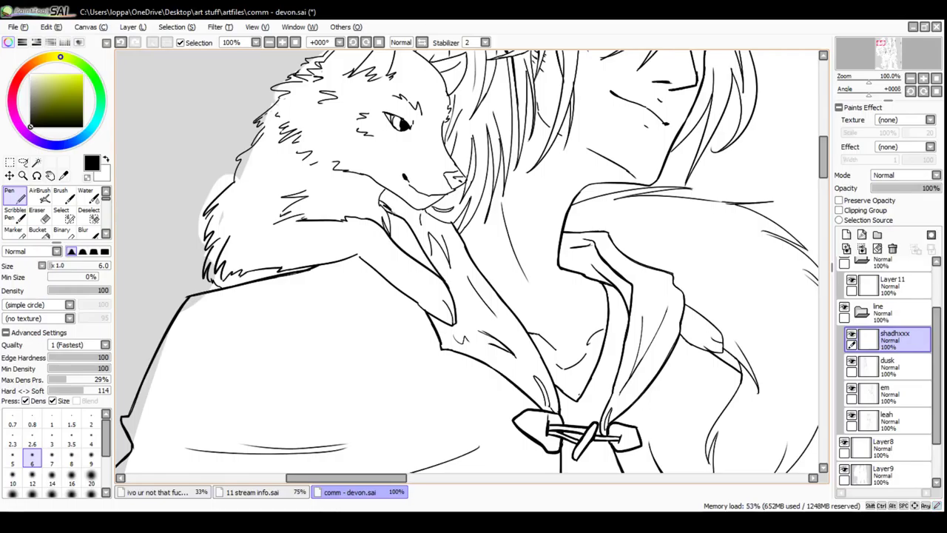
key(ctrl+z)
drag(381, 200, 397, 214)
drag(345, 250, 340, 243)
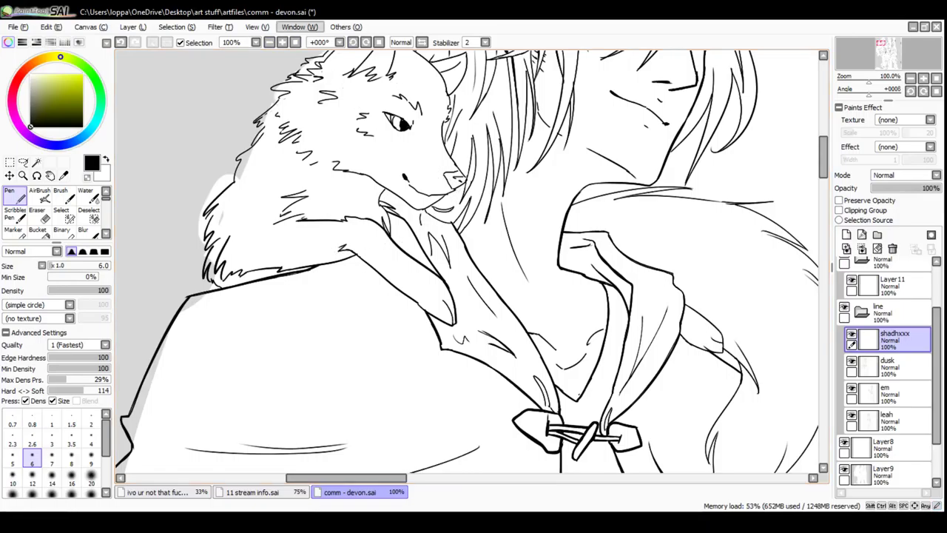
Thicken the wolf's muzzle edge, nose details and mouth line
click(282, 42)
mouse_move(433, 145)
mouse_down()
mouse_move(428, 210)
mouse_move(440, 222)
mouse_move(463, 203)
mouse_up()
key(ctrl+z)
drag(464, 203, 437, 169)
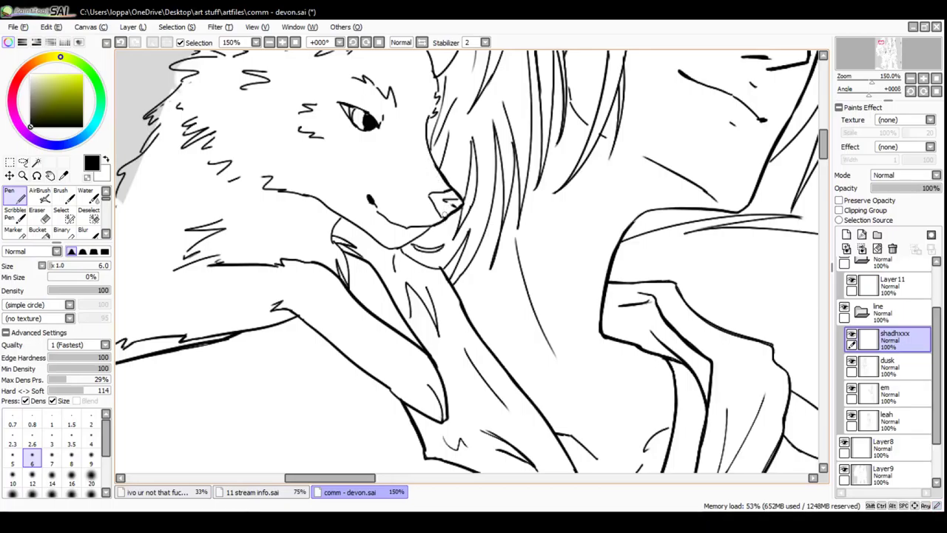
mouse_move(444, 217)
mouse_down()
mouse_move(428, 195)
mouse_move(437, 192)
mouse_up()
drag(439, 191, 444, 190)
mouse_move(444, 194)
mouse_down()
mouse_move(433, 200)
mouse_move(435, 222)
mouse_move(403, 225)
mouse_move(420, 226)
mouse_move(396, 225)
mouse_move(372, 200)
mouse_up()
key(ctrl+z)
drag(370, 198, 373, 203)
key(e)
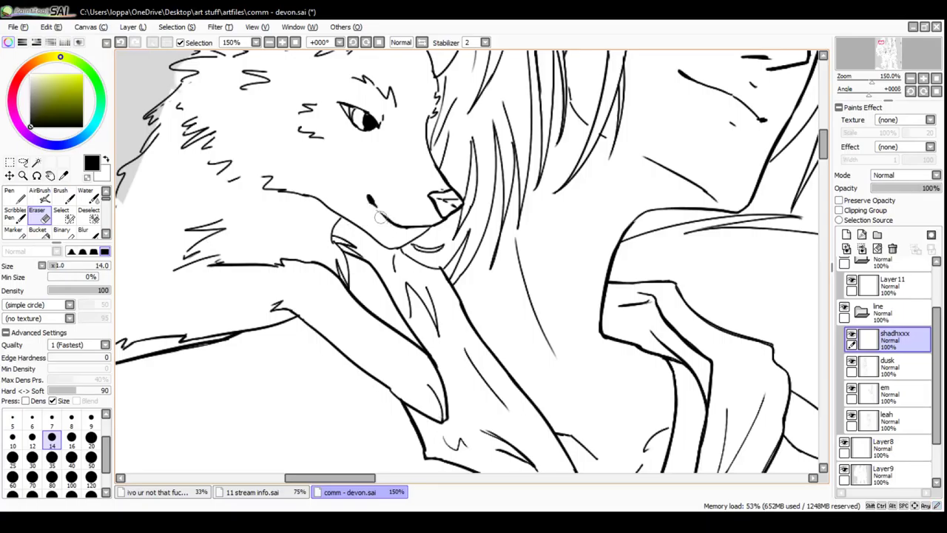
Review the line art from the wolf and faces down the figures to the boots
drag(377, 216, 418, 301)
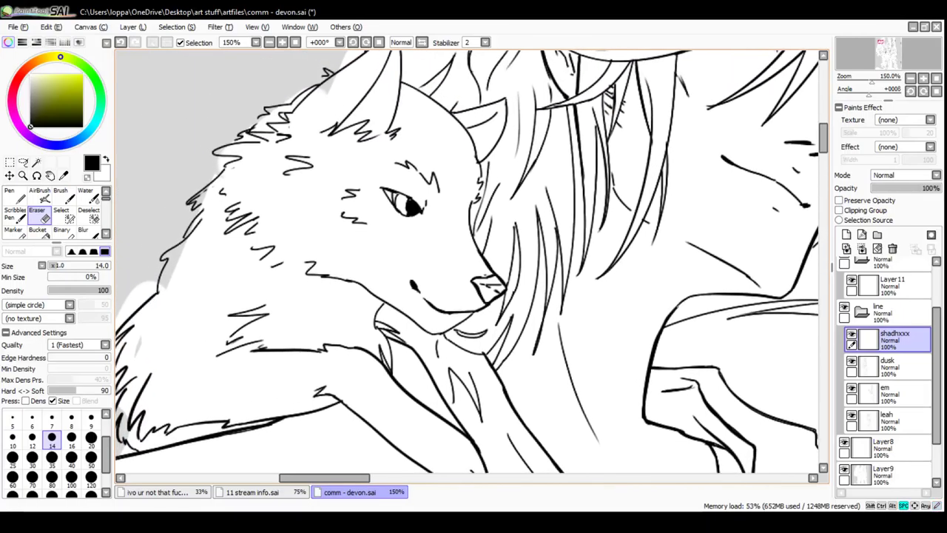
drag(561, 223, 574, 294)
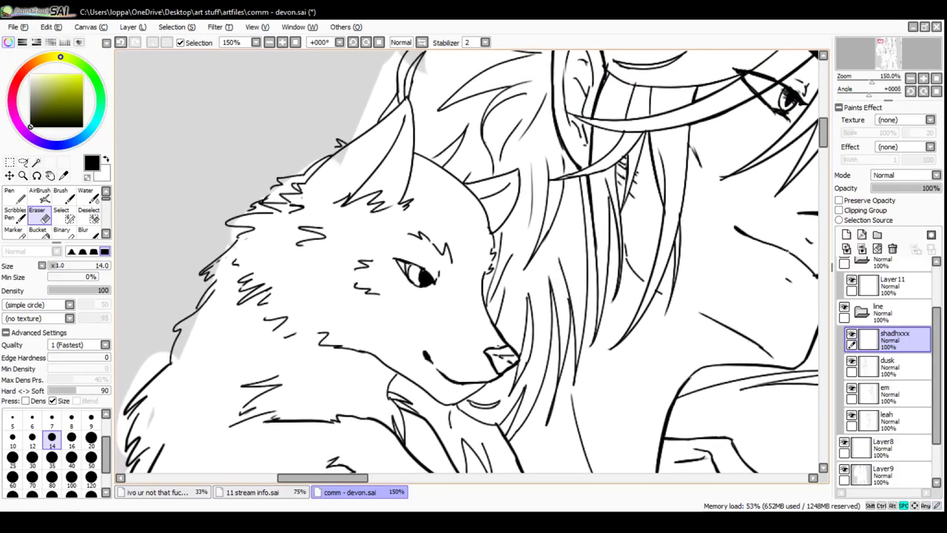
double_click(269, 43)
drag(474, 255, 364, 218)
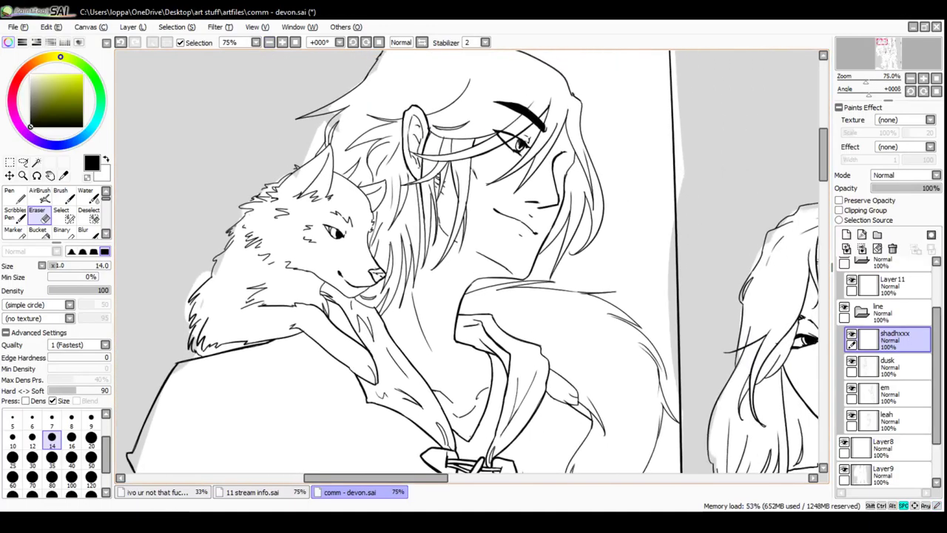
click(270, 42)
drag(444, 266, 423, 124)
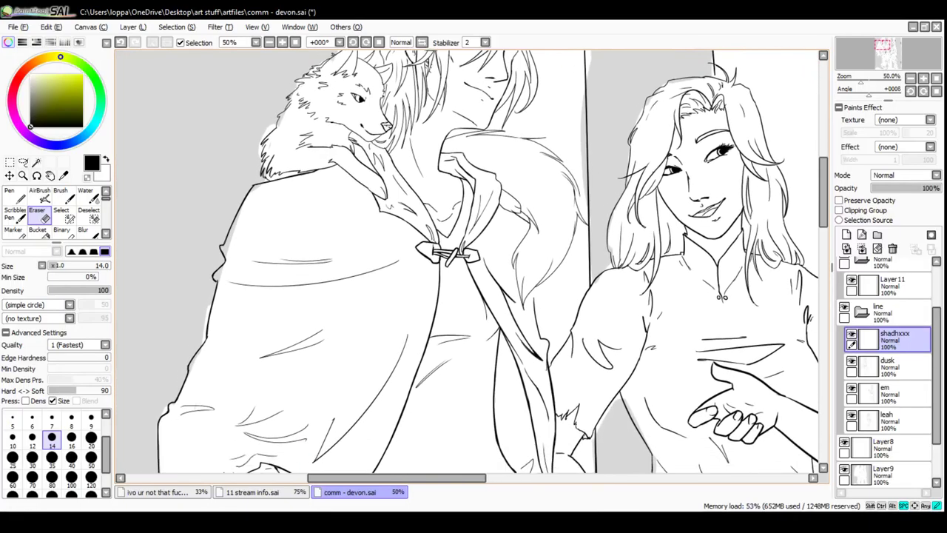
scroll(474, 259, down, 8)
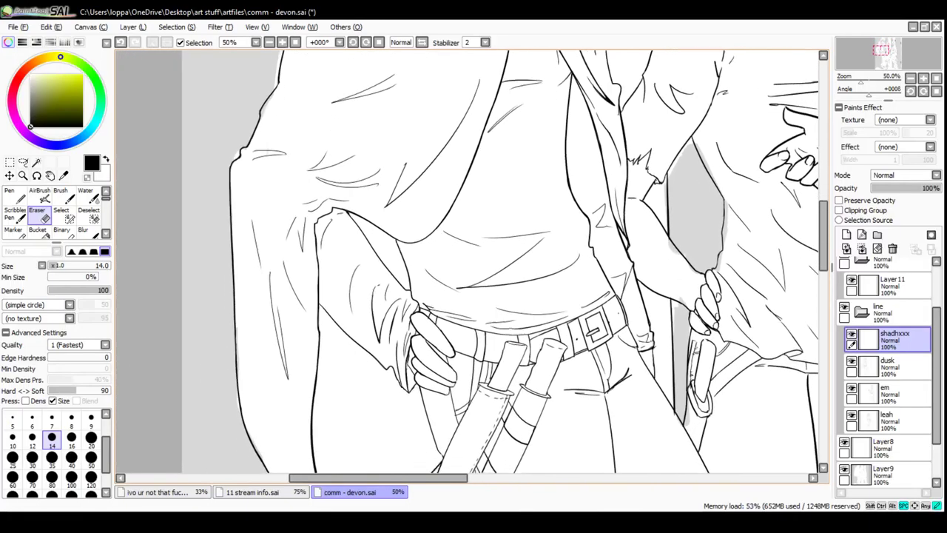
scroll(474, 259, down, 10)
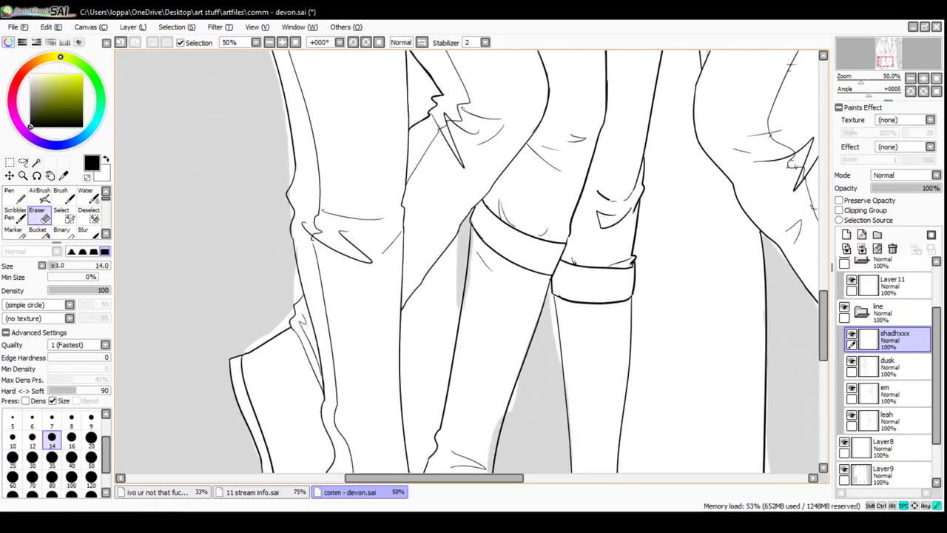
scroll(474, 259, down, 8)
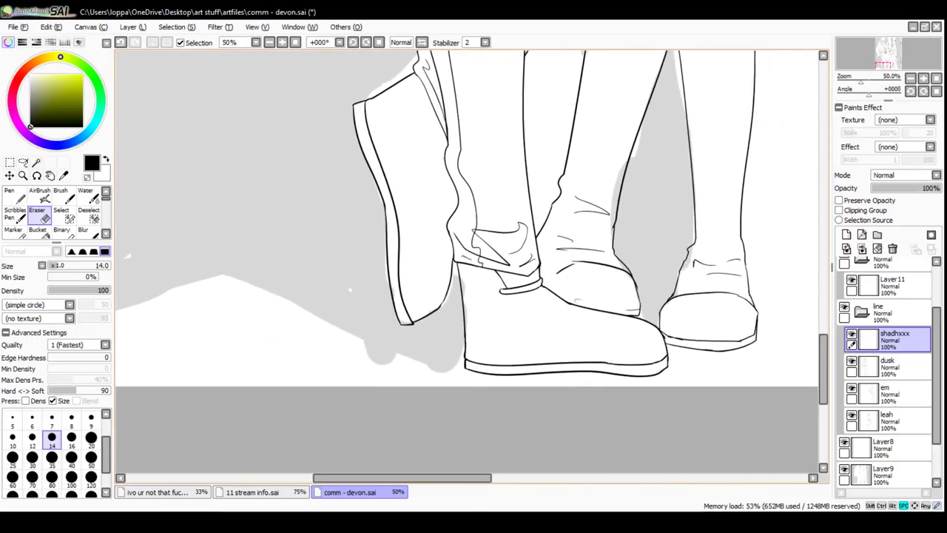
Handwrite the note "really don't wanna do those shoelaces Lmao" on the grey background beside the raised boot with the size 6 Scribbles Pen
click(15, 214)
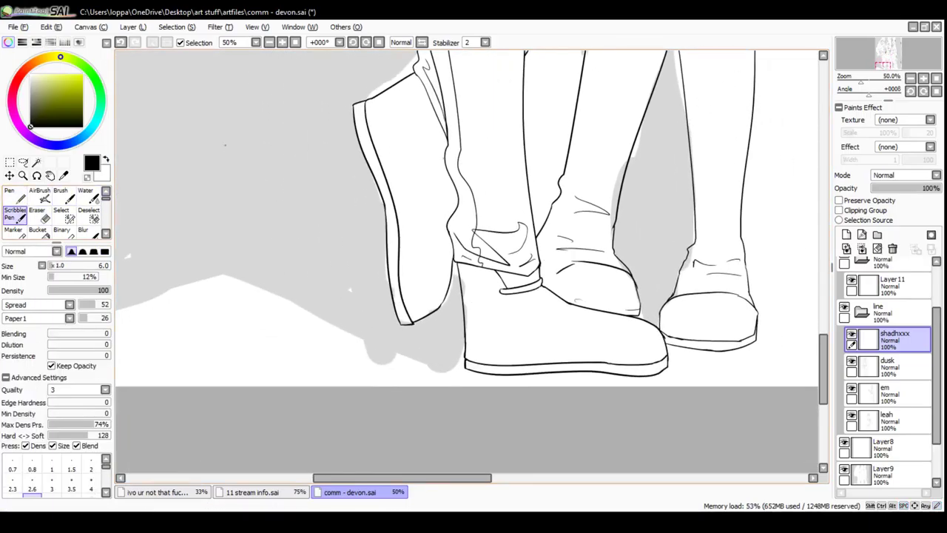
mouse_move(220, 164)
mouse_down()
mouse_move(230, 145)
mouse_move(257, 155)
mouse_move(272, 119)
mouse_move(284, 147)
mouse_move(278, 178)
mouse_move(225, 198)
mouse_up()
mouse_move(228, 198)
mouse_down()
mouse_move(234, 189)
mouse_move(246, 200)
mouse_move(273, 193)
mouse_up()
mouse_move(271, 184)
mouse_down()
mouse_move(284, 194)
mouse_move(335, 194)
mouse_up()
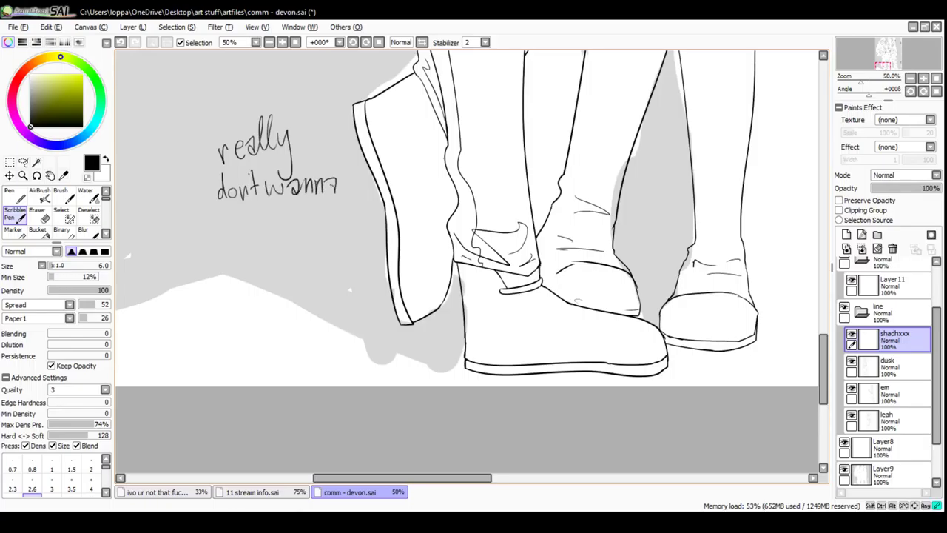
drag(253, 216, 248, 226)
mouse_move(255, 205)
mouse_down()
mouse_move(255, 230)
mouse_move(263, 220)
mouse_move(286, 230)
mouse_up()
mouse_move(278, 219)
mouse_down()
mouse_move(292, 217)
mouse_move(294, 231)
mouse_up()
mouse_move(295, 222)
mouse_down()
mouse_move(302, 231)
mouse_move(300, 222)
mouse_up()
mouse_move(311, 216)
mouse_down()
mouse_move(307, 230)
mouse_move(321, 228)
mouse_up()
mouse_move(256, 245)
mouse_down()
mouse_move(264, 244)
mouse_move(258, 258)
mouse_up()
mouse_move(271, 240)
mouse_down()
mouse_move(271, 257)
mouse_move(288, 247)
mouse_move(303, 256)
mouse_up()
drag(306, 237, 307, 256)
drag(312, 243, 321, 256)
mouse_move(327, 251)
mouse_down()
mouse_move(307, 294)
mouse_move(321, 281)
mouse_move(329, 292)
mouse_move(352, 284)
mouse_up()
drag(356, 275, 356, 276)
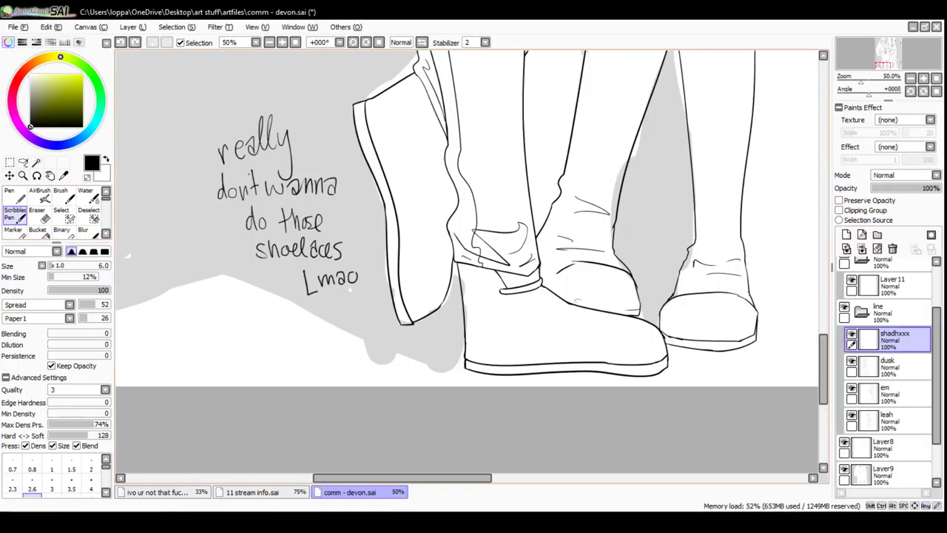
Erase the handwritten note about the shoelaces from the grey background beside the raised boot
key(e)
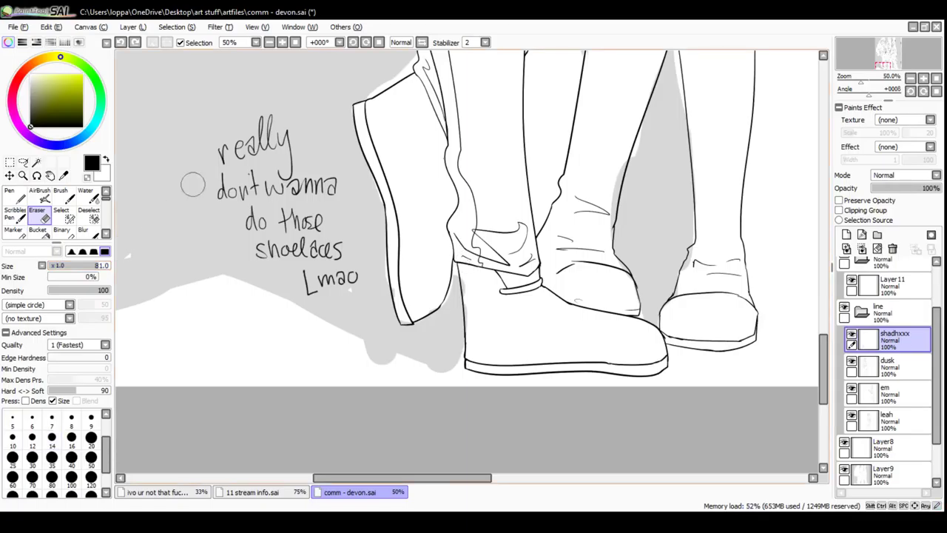
mouse_move(192, 185)
mouse_down()
mouse_move(237, 181)
mouse_move(303, 313)
mouse_move(351, 260)
mouse_move(307, 318)
mouse_up()
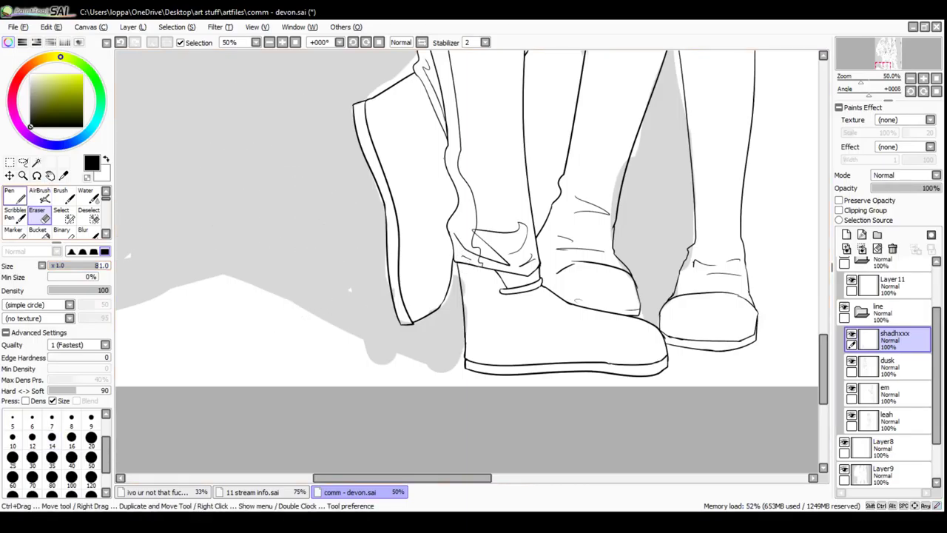
click(15, 194)
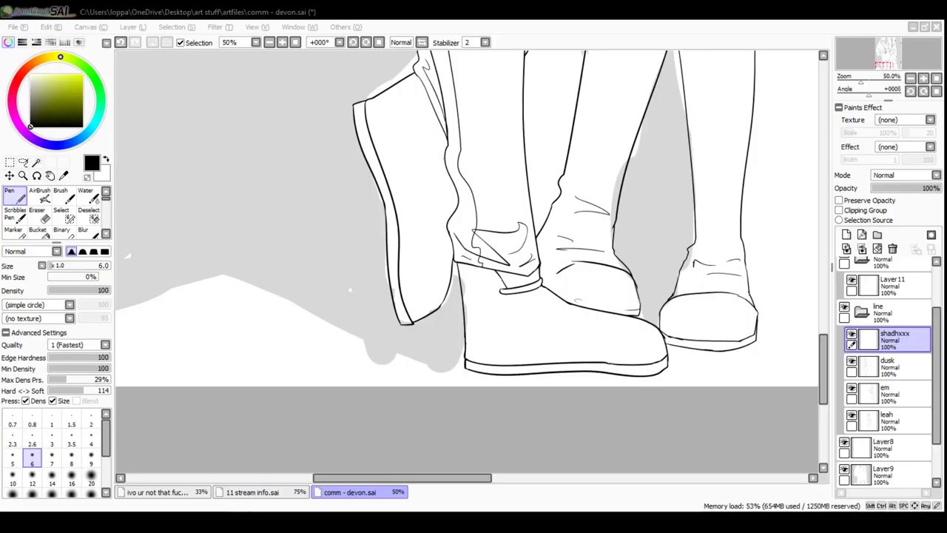
click(163, 492)
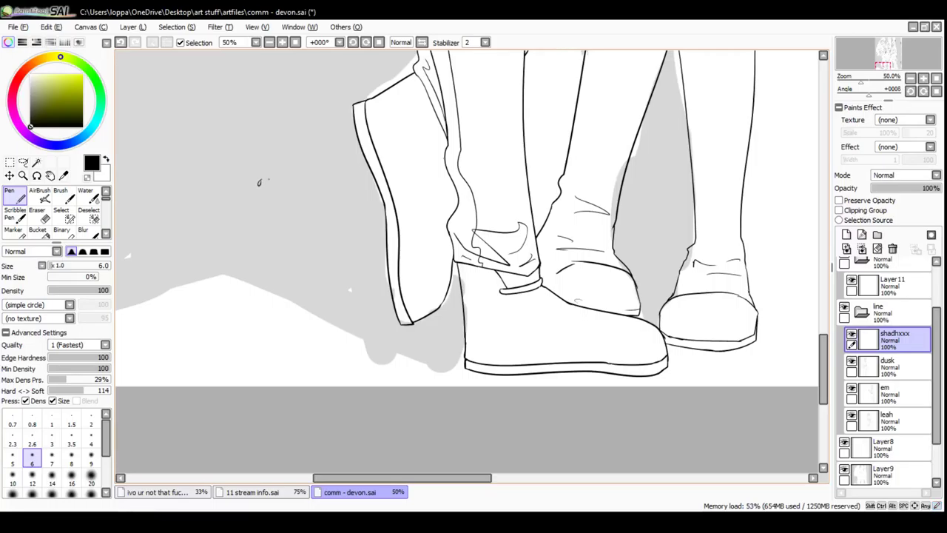
Handwrite the note "one shoelace is enough" beside the raised boot with the size 6 Scribbles Pen
click(15, 213)
drag(234, 176, 262, 178)
drag(237, 197, 263, 203)
drag(272, 192, 285, 199)
mouse_move(291, 191)
mouse_down()
mouse_move(297, 177)
mouse_move(303, 198)
mouse_up()
mouse_move(306, 188)
mouse_down()
mouse_move(339, 197)
mouse_move(294, 234)
mouse_move(292, 259)
mouse_move(338, 242)
mouse_move(342, 280)
mouse_up()
drag(348, 223, 364, 252)
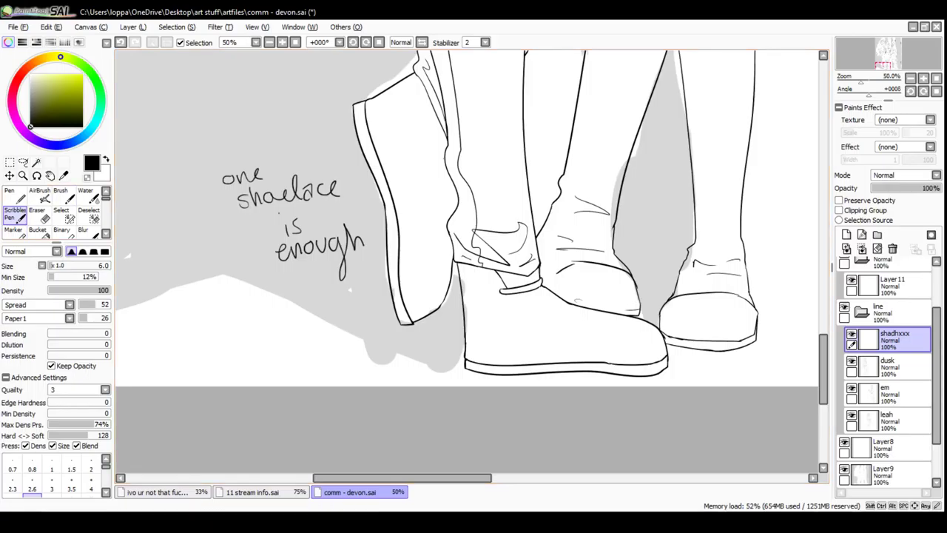
Erase the "one shoelace is enough" note and switch back to the Pen
key(e)
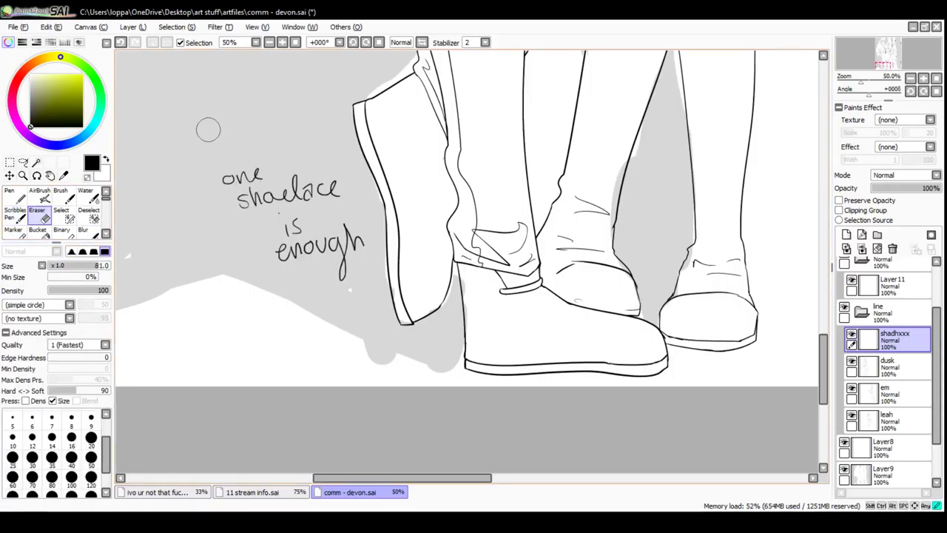
drag(226, 167, 318, 302)
mouse_move(306, 300)
mouse_down()
mouse_move(343, 288)
mouse_move(346, 296)
mouse_move(364, 254)
mouse_up()
click(13, 195)
click(15, 216)
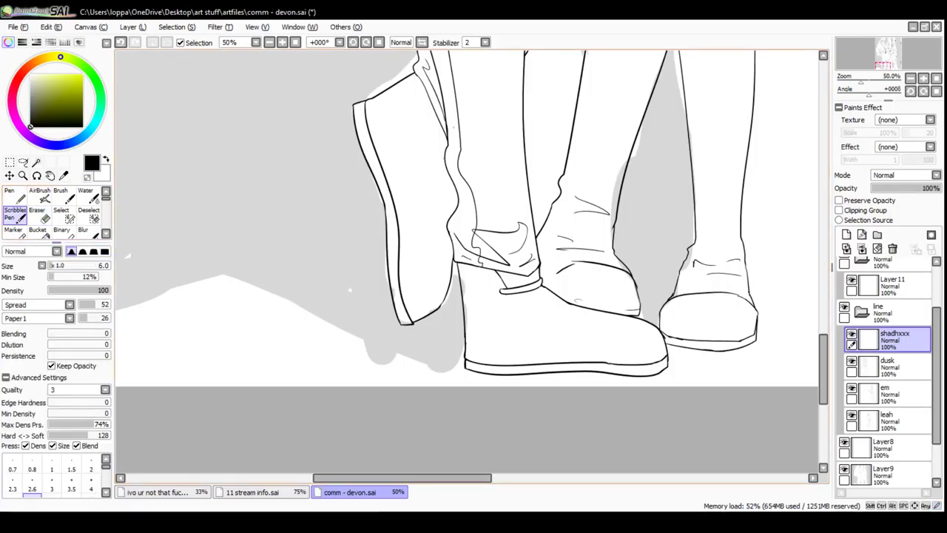
click(40, 195)
click(15, 196)
Collapse the line folder and make Layer11 the active layer for drawing around the boots
click(861, 312)
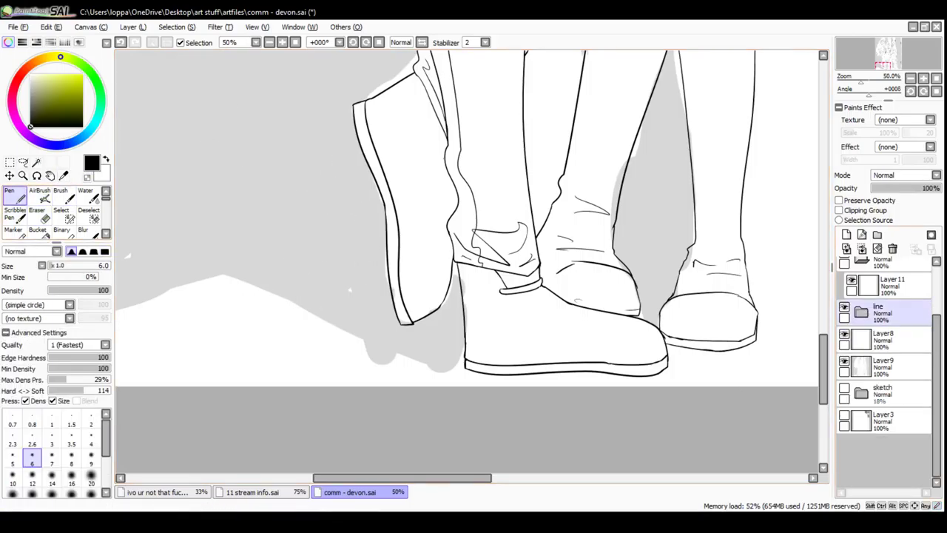
click(893, 285)
click(269, 42)
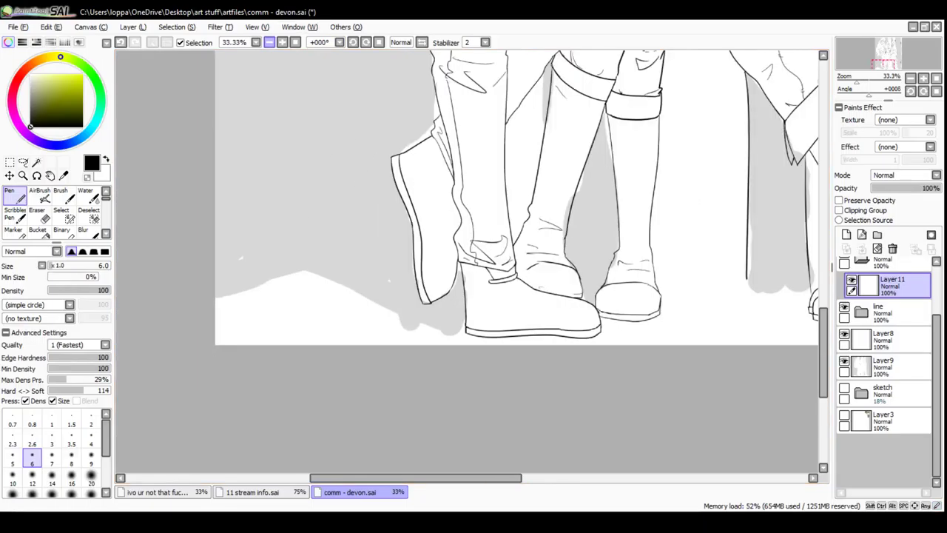
click(269, 42)
click(269, 42)
click(270, 42)
drag(511, 215, 391, 393)
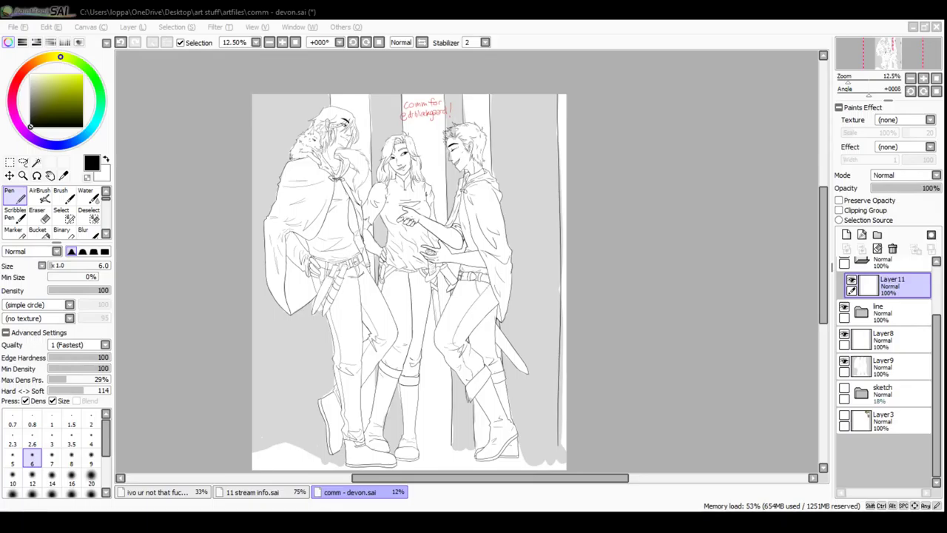
key(alt+Tab)
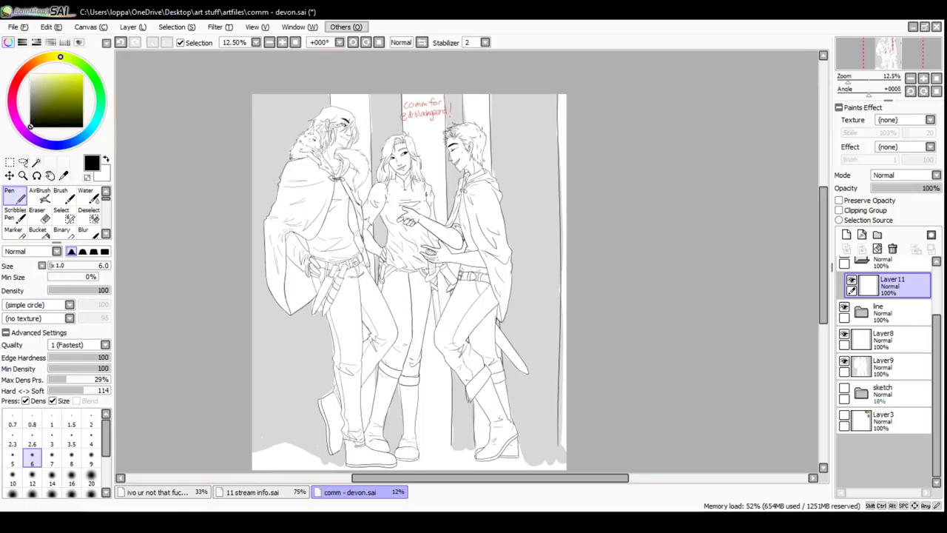
click(283, 42)
click(283, 42)
drag(450, 404, 494, 123)
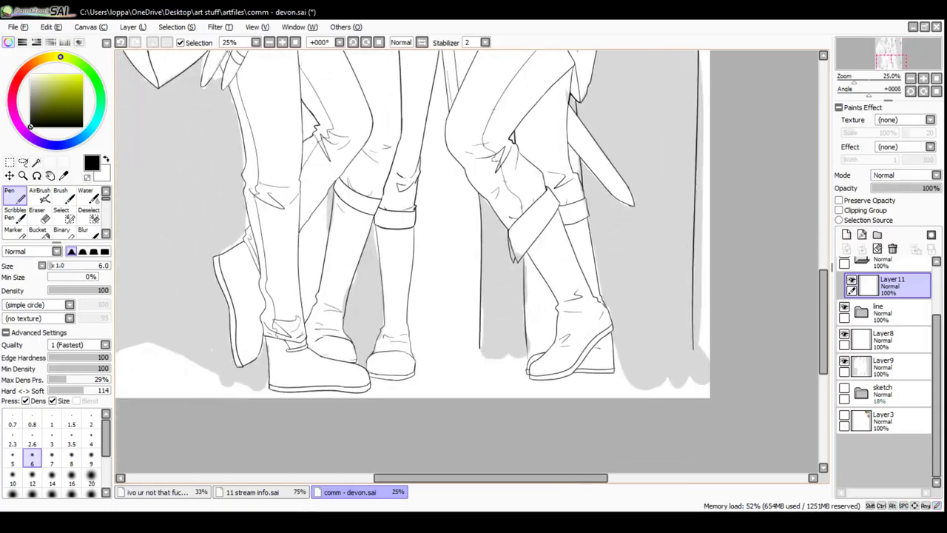
scroll(412, 222, down, 2)
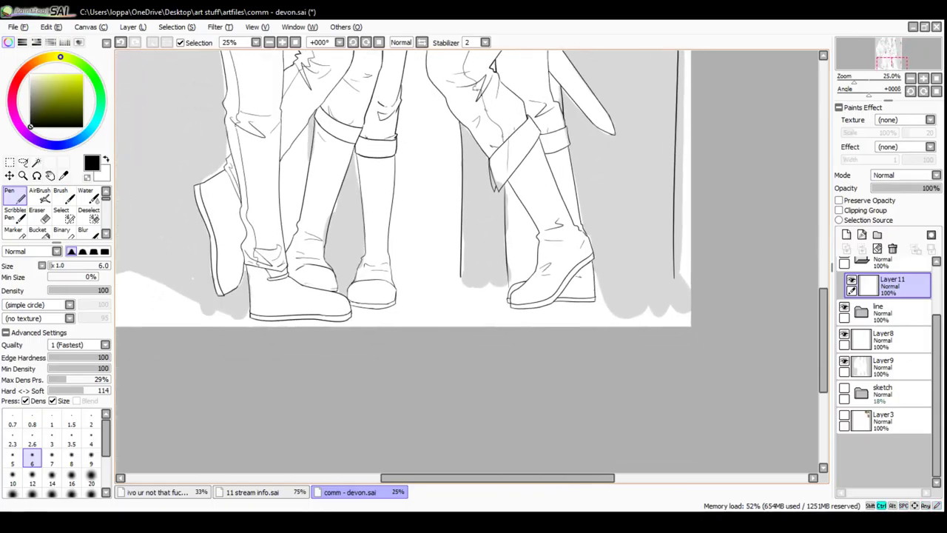
scroll(406, 236, up, 2)
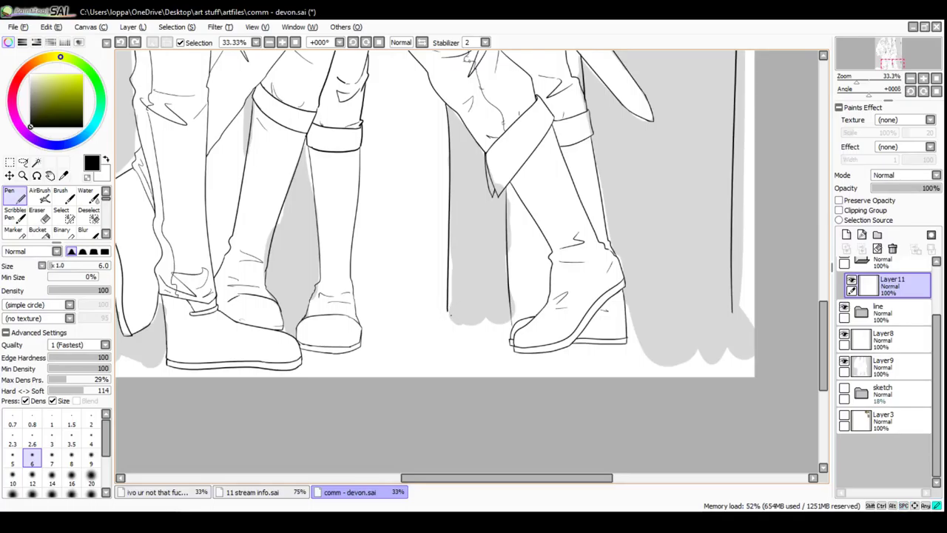
drag(450, 319, 394, 254)
key(ctrl+z)
drag(450, 318, 406, 244)
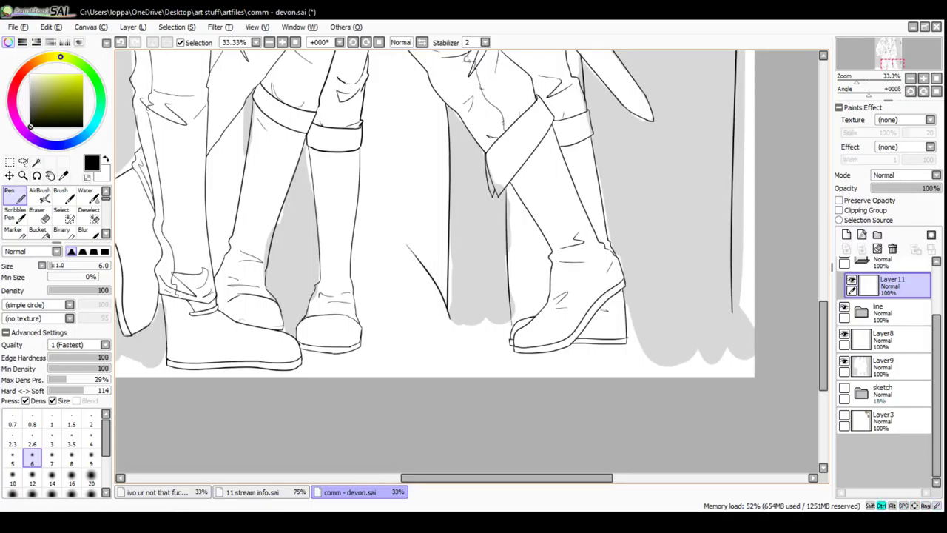
key(ctrl+z)
Set the Pen size to 9 and draw one long slanting grass blade ending at the base of the tree trunk edge
click(91, 458)
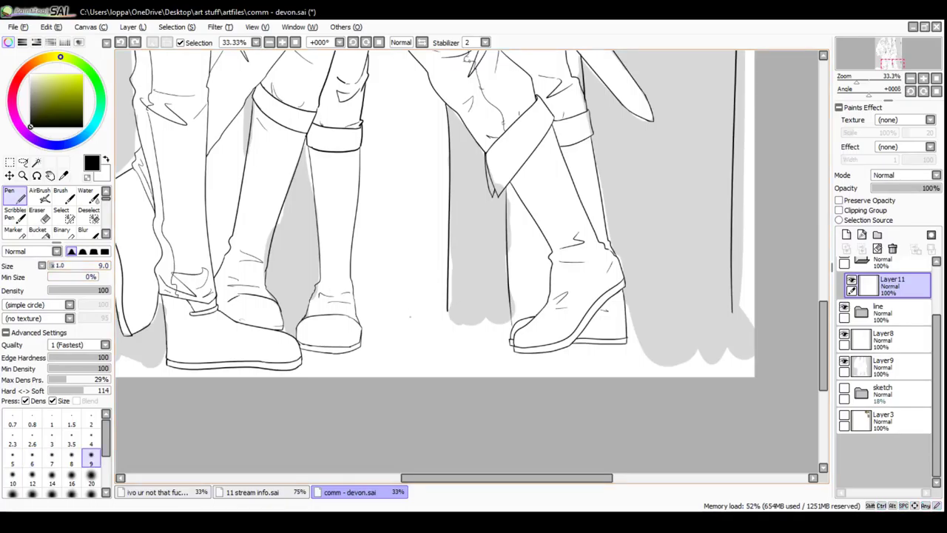
drag(448, 320, 394, 254)
key(ctrl+z)
mouse_move(453, 320)
mouse_down()
mouse_move(398, 254)
mouse_move(446, 316)
mouse_up()
key(ctrl+z)
drag(400, 255, 449, 326)
key(ctrl+z)
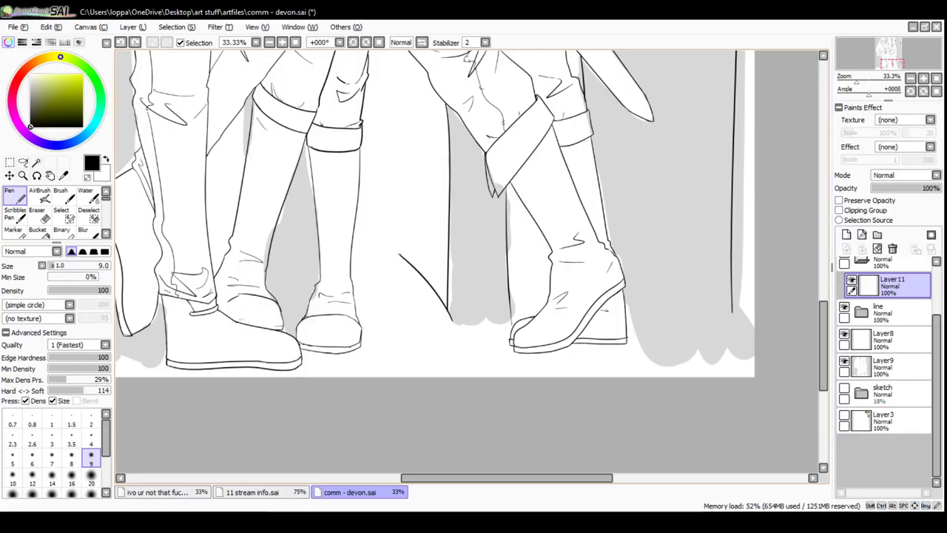
drag(403, 257, 450, 326)
key(ctrl+z)
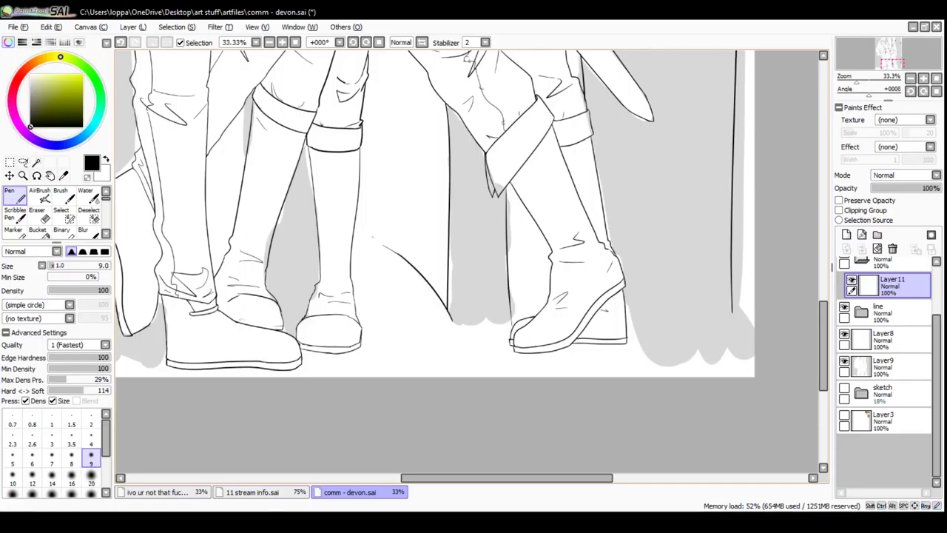
drag(382, 244, 450, 325)
key(ctrl+z)
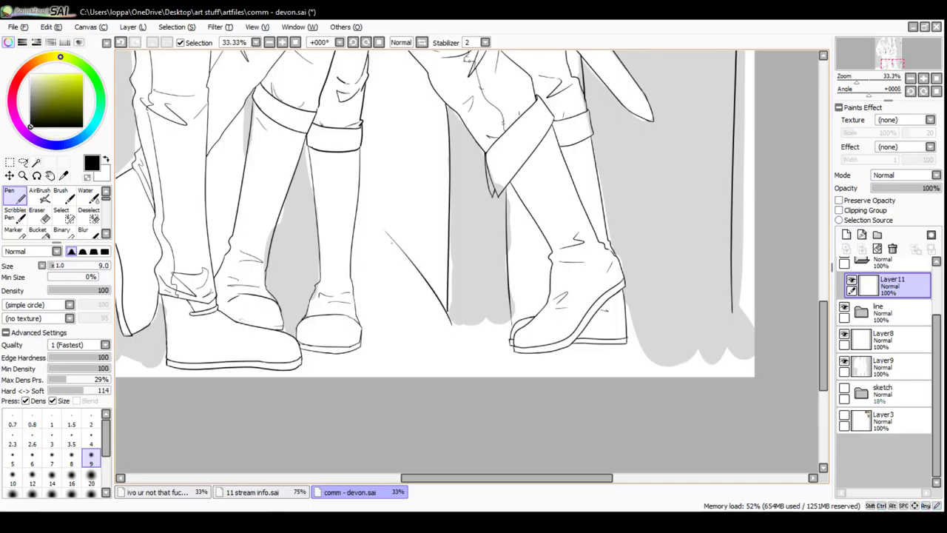
drag(396, 241, 447, 326)
key(ctrl+z)
drag(388, 237, 450, 321)
key(ctrl+z)
Add shorter slanting grass blades fanning out from the long blade towards the middle figure's boot
drag(387, 230, 436, 327)
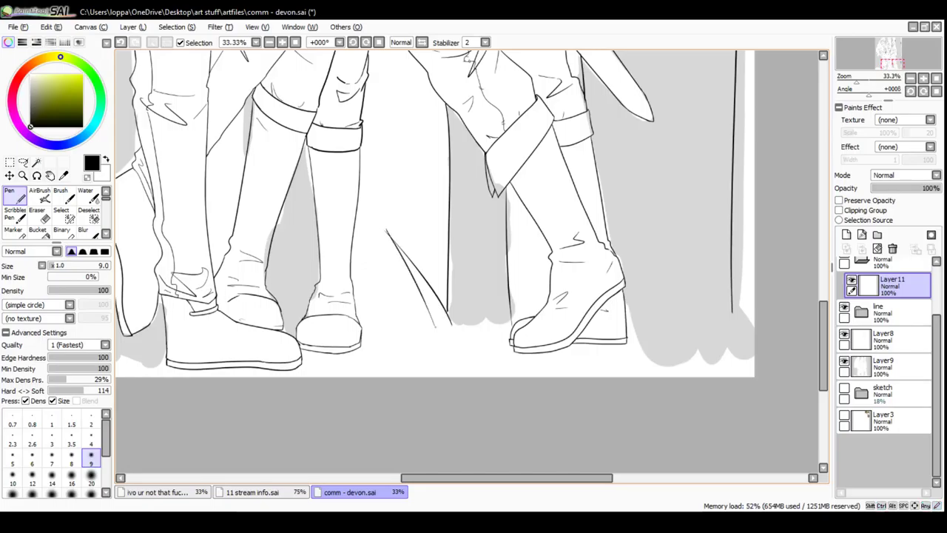
key(ctrl+z)
drag(386, 231, 413, 281)
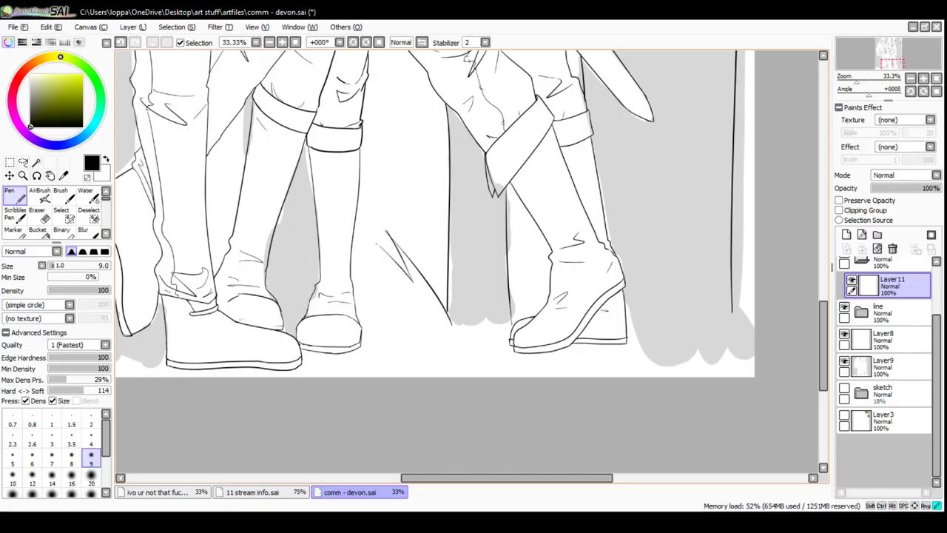
drag(377, 244, 419, 327)
mouse_move(384, 293)
mouse_down()
mouse_move(416, 322)
mouse_move(412, 332)
mouse_up()
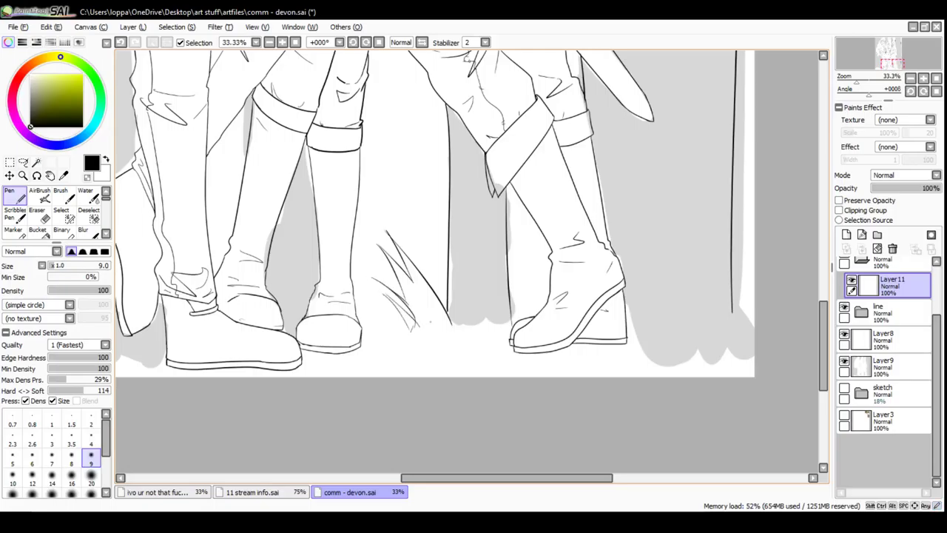
Draw upright and slanting grass blades against the white tree trunk to thicken the tuft at its base
drag(421, 235, 446, 305)
drag(419, 237, 441, 300)
drag(442, 266, 445, 306)
drag(440, 271, 448, 298)
drag(401, 252, 443, 338)
mouse_move(413, 286)
mouse_down()
mouse_move(438, 331)
mouse_move(431, 319)
mouse_up()
drag(429, 315, 435, 342)
Fill the base of the grey gap between the tree trunks with curved upright grass blades
drag(463, 272, 450, 333)
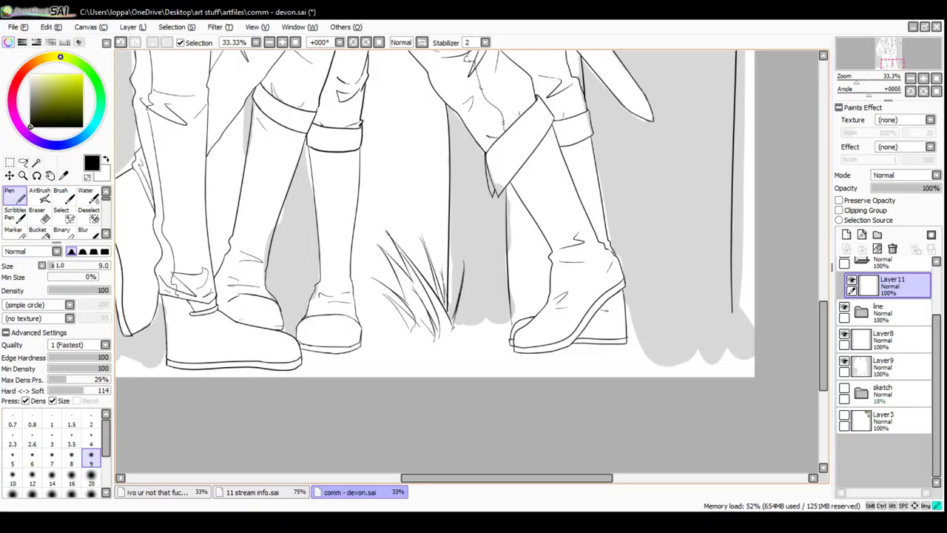
drag(472, 256, 454, 327)
drag(474, 262, 456, 337)
drag(497, 281, 468, 338)
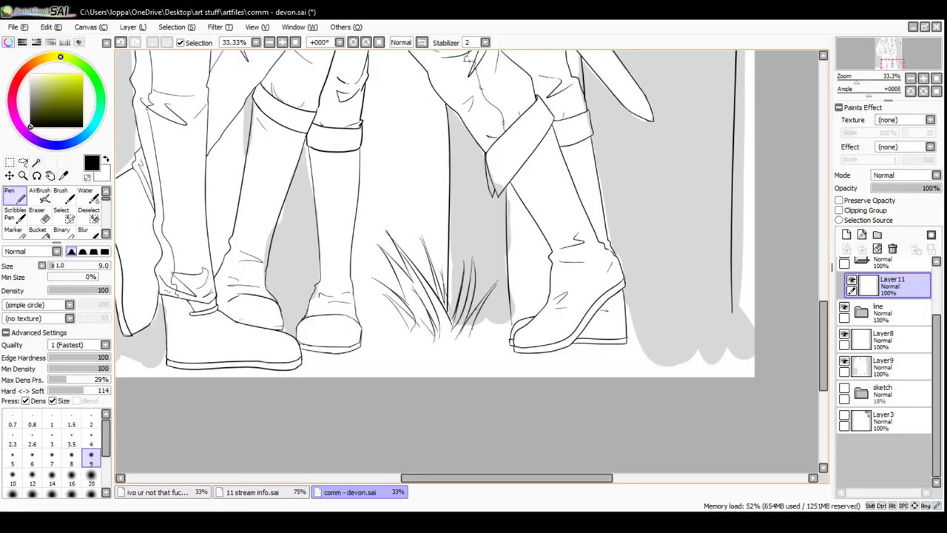
drag(483, 256, 478, 301)
key(ctrl+z)
drag(481, 265, 481, 330)
Draw grass blades rising behind the toe of the heeled boot, along the second trunk edge
mouse_move(537, 267)
mouse_down()
mouse_move(517, 321)
mouse_move(513, 296)
mouse_move(513, 306)
mouse_up()
mouse_move(517, 248)
mouse_down()
mouse_move(512, 303)
mouse_move(510, 285)
mouse_up()
drag(515, 252, 508, 287)
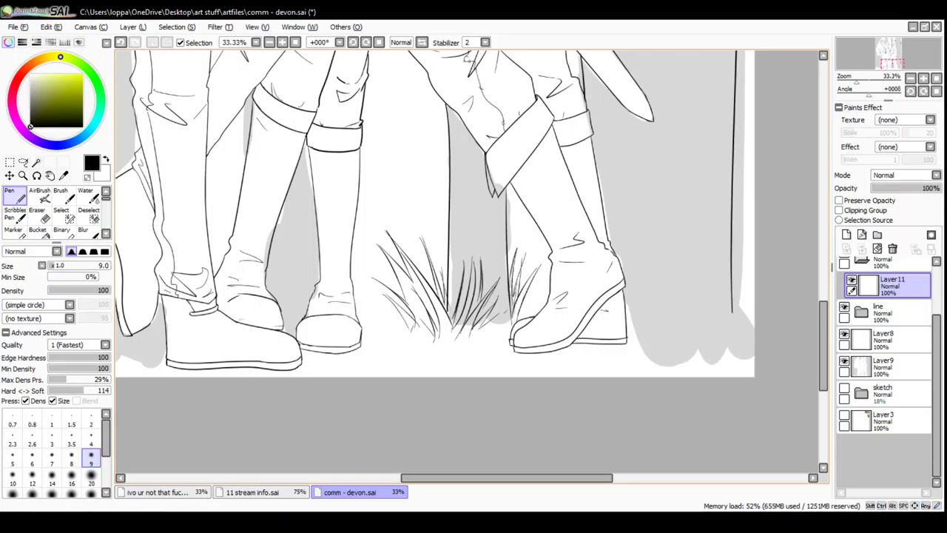
Add fine blades among the tallest grass at the foot of the white tree trunk
drag(424, 247, 426, 276)
key(ctrl+z)
mouse_move(423, 230)
mouse_down()
mouse_move(425, 280)
mouse_move(421, 273)
mouse_up()
key(ctrl+z)
drag(421, 230, 436, 292)
key(ctrl+z)
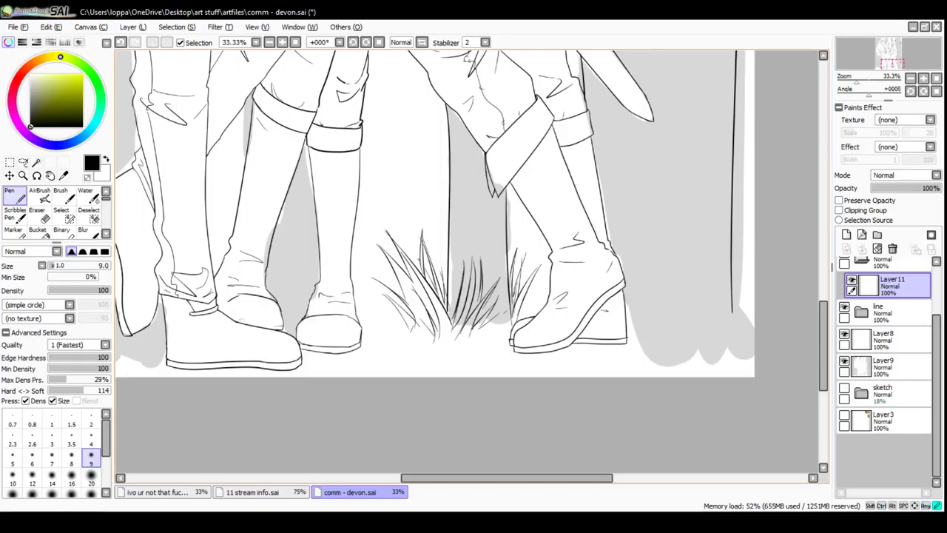
drag(405, 235, 420, 265)
drag(442, 234, 444, 266)
Draw leaning grass blades along the middle figure's front boot, from the shin down to the sole
drag(388, 294, 374, 334)
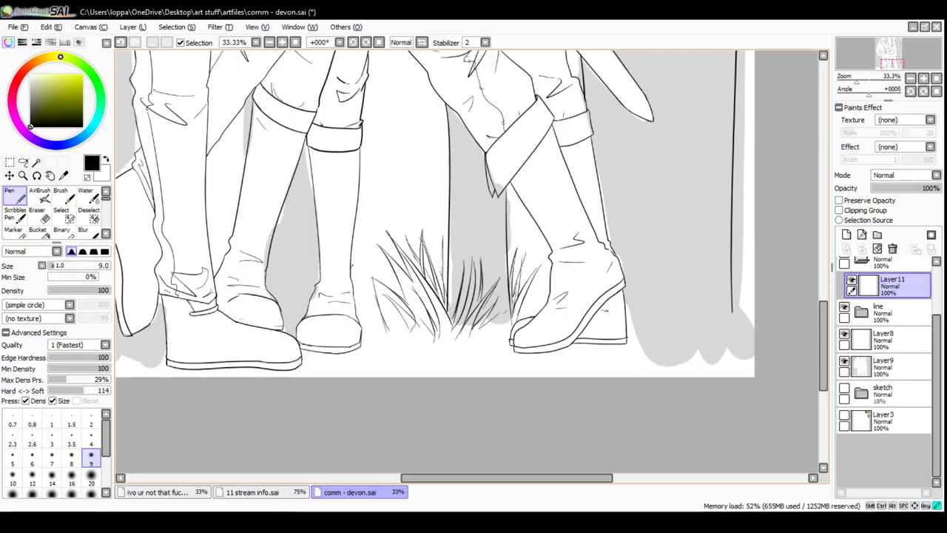
drag(379, 229, 352, 265)
mouse_move(377, 232)
mouse_down()
mouse_move(352, 284)
mouse_move(361, 326)
mouse_up()
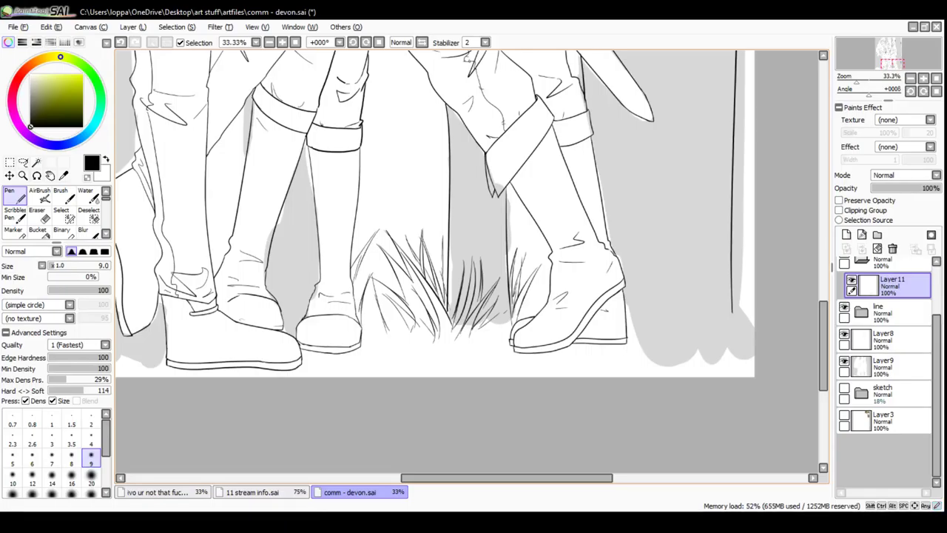
drag(363, 275, 359, 351)
drag(367, 314, 370, 348)
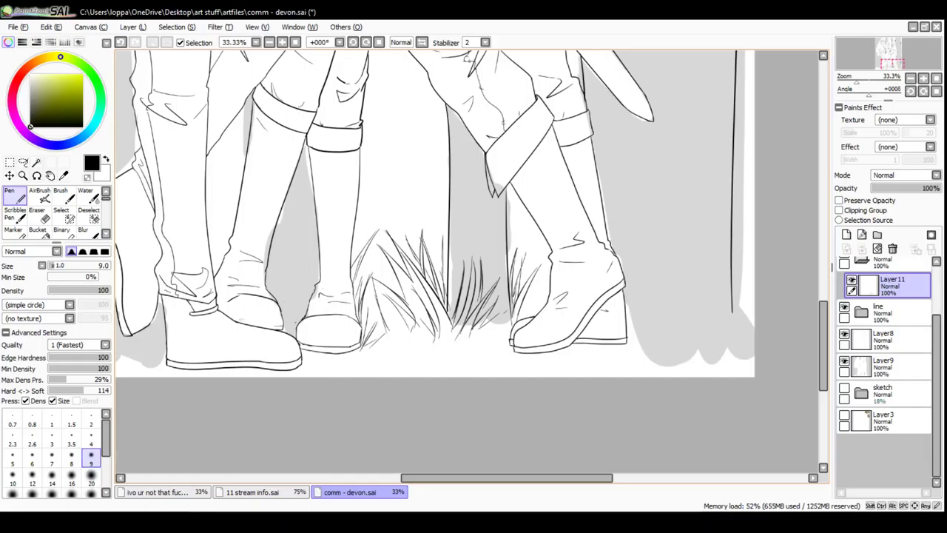
drag(294, 265, 300, 335)
key(ctrl+z)
key(ctrl+z)
drag(297, 253, 291, 332)
key(ctrl+z)
drag(297, 254, 294, 310)
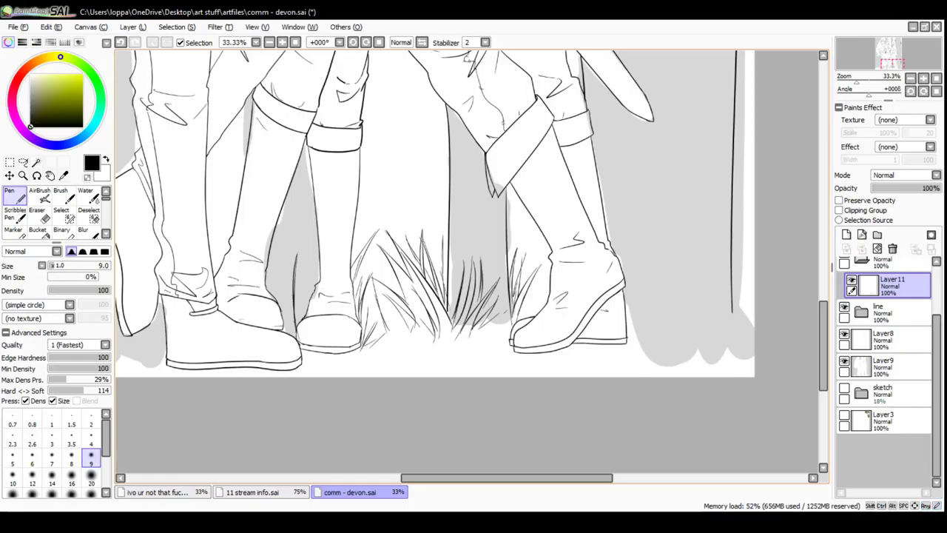
key(ctrl+z)
Fill the grey gap between the middle figure's two boots with a dense tuft of upright grass blades
drag(296, 253, 291, 345)
drag(304, 274, 295, 322)
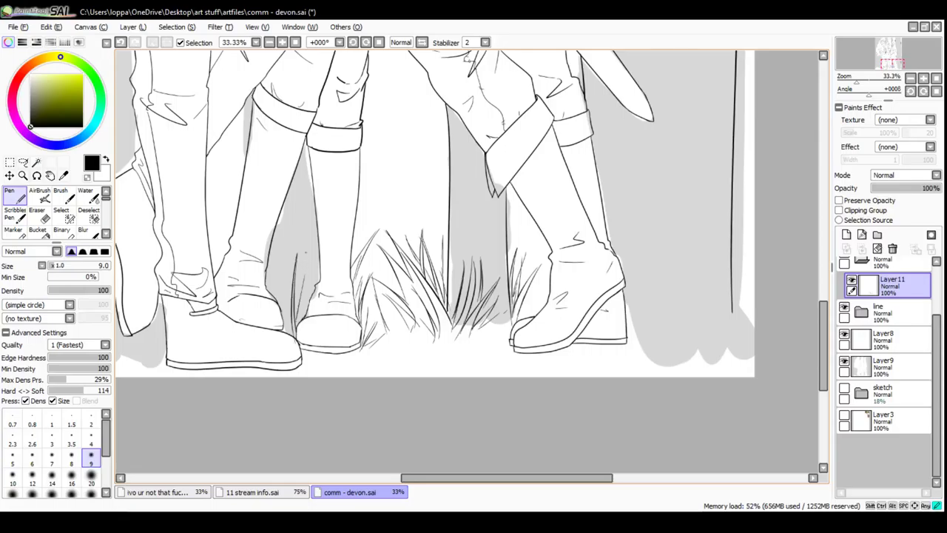
drag(306, 254, 298, 324)
drag(314, 269, 303, 314)
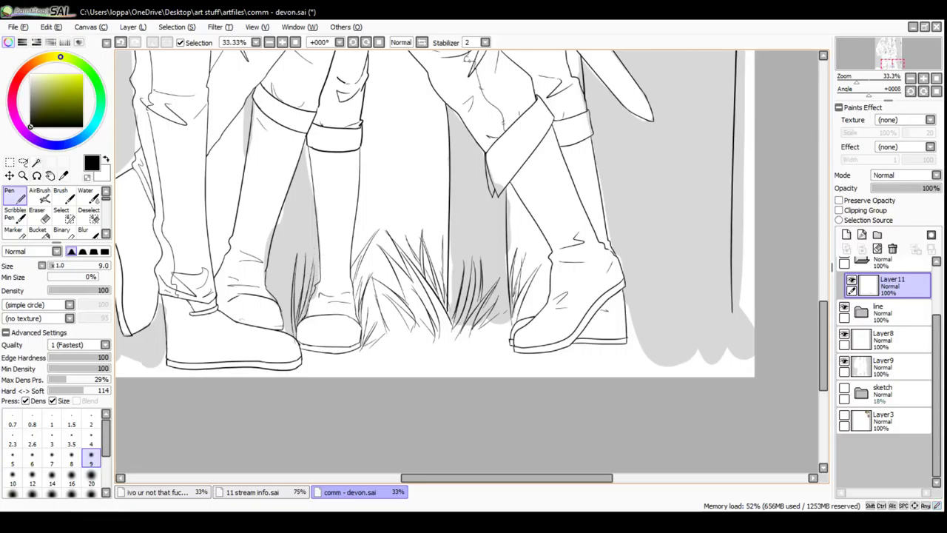
drag(288, 241, 290, 321)
drag(292, 284, 283, 332)
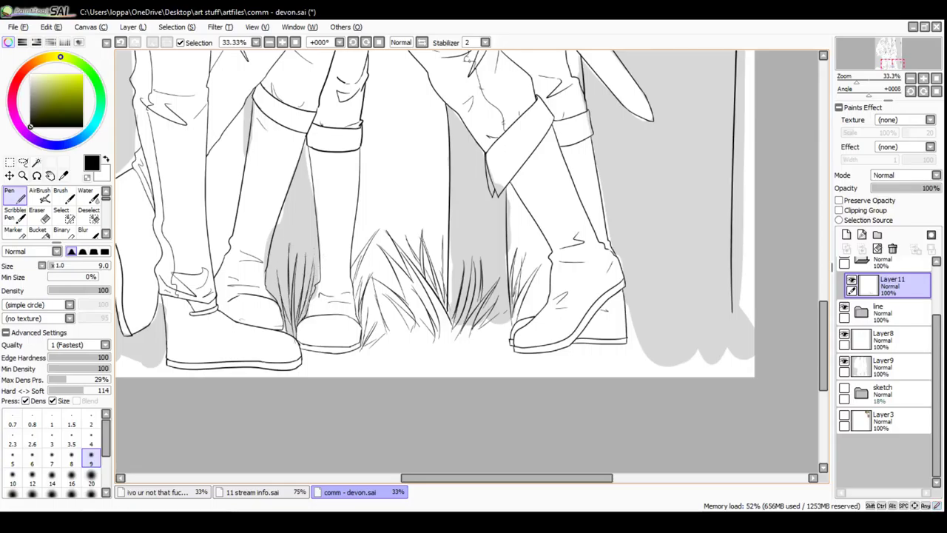
drag(285, 265, 276, 297)
mouse_move(284, 253)
mouse_down()
mouse_move(274, 296)
mouse_move(280, 257)
mouse_up()
drag(283, 254, 266, 296)
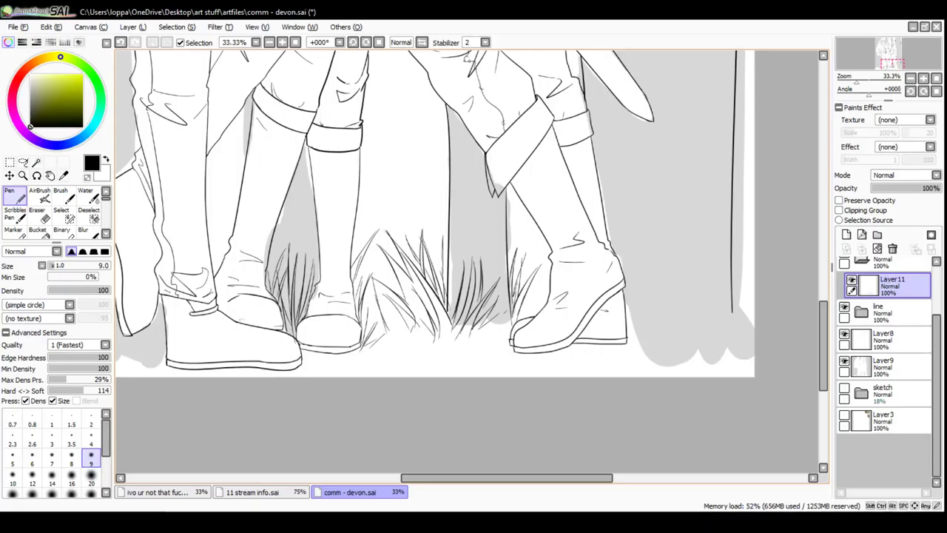
Draw thin grass blades in the narrow gap between the cuffed trouser leg and the middle figure's rear boot
drag(227, 222, 213, 255)
drag(217, 218, 216, 282)
key(ctrl+z)
drag(219, 238, 215, 274)
drag(223, 214, 225, 253)
drag(234, 219, 230, 246)
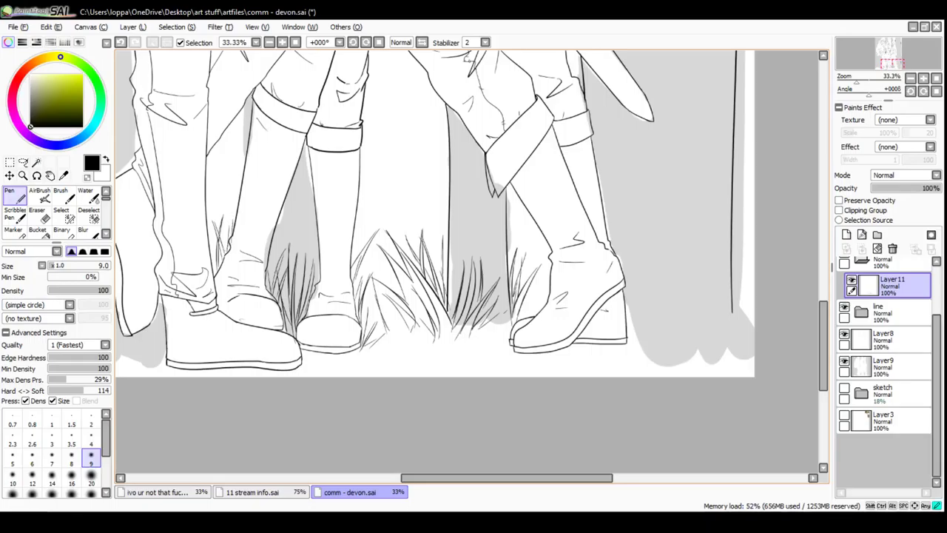
Draw upright grass blades in the tuft between the middle figure's front boot and the white tree trunk's edge
drag(244, 304, 405, 292)
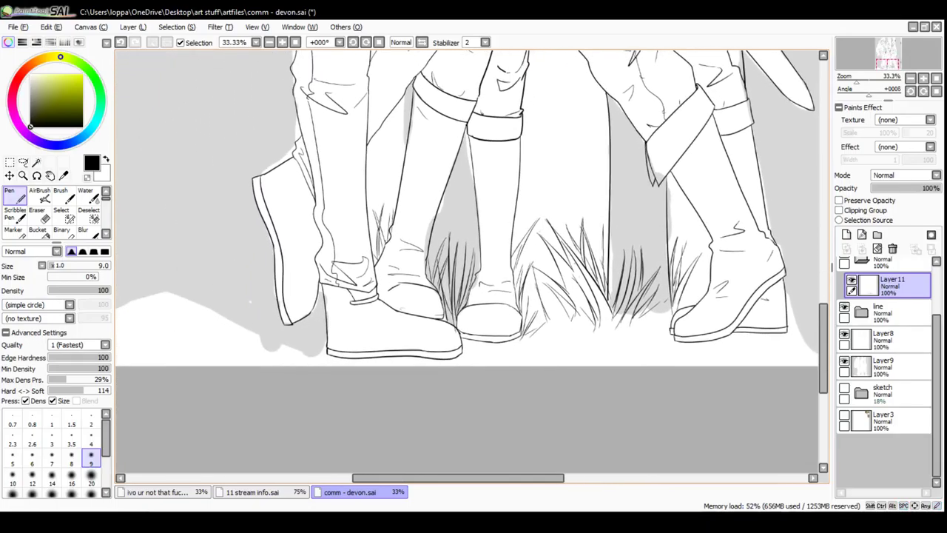
drag(547, 238, 544, 329)
drag(552, 294, 555, 321)
drag(574, 287, 557, 253)
drag(584, 326, 558, 260)
drag(564, 308, 553, 244)
key(x)
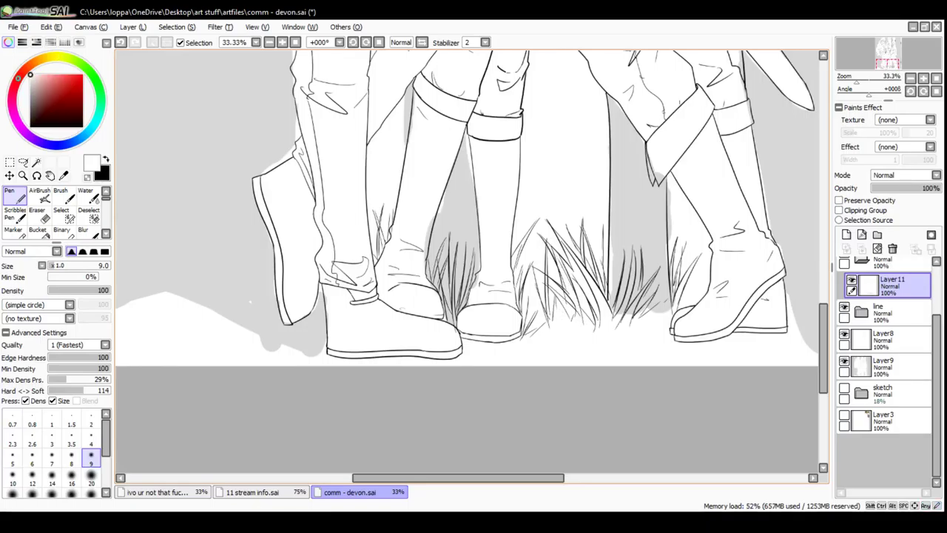
key(x)
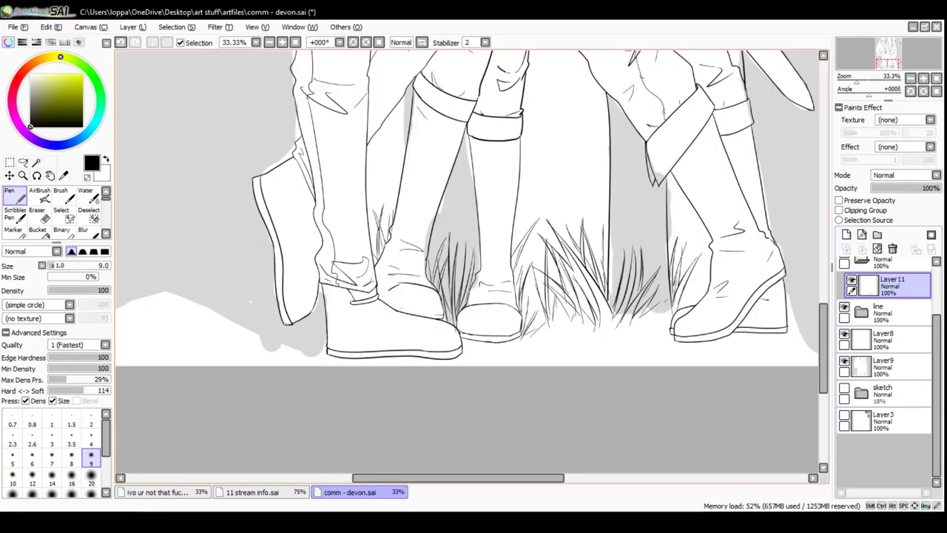
key(x)
key(x)
Thicken the base of the grass in front of the white trunk with more short, thin blades
drag(594, 327, 569, 257)
drag(585, 315, 578, 276)
drag(600, 330, 575, 256)
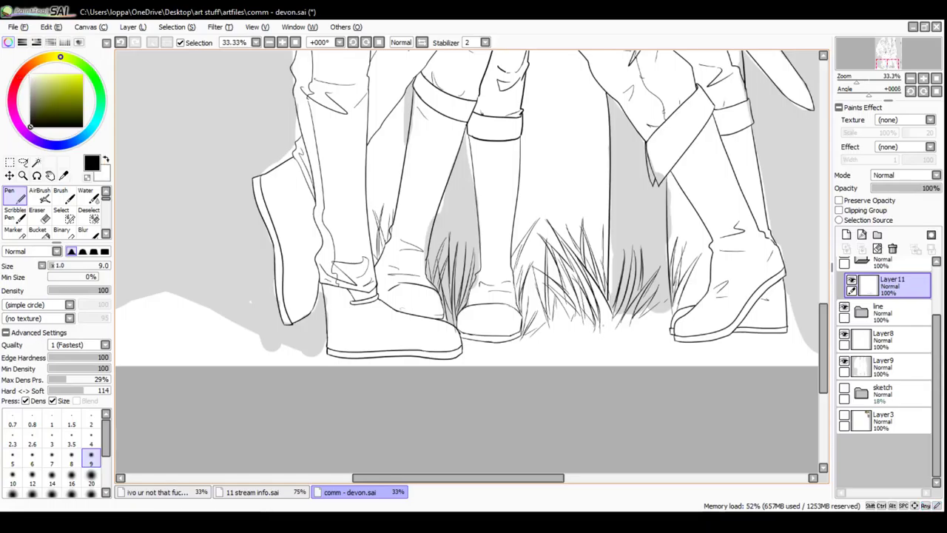
drag(605, 321, 600, 308)
drag(541, 316, 531, 253)
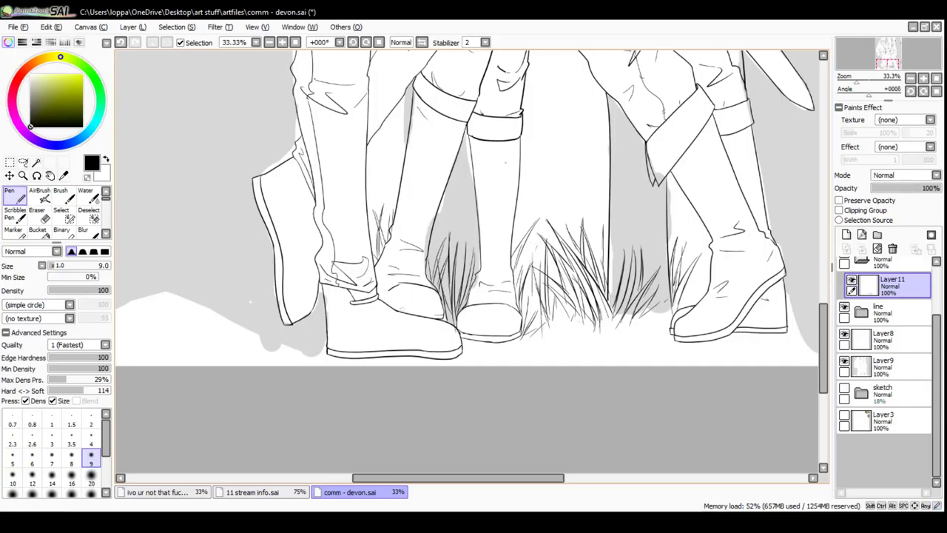
Draw long thin strokes running down the white tree trunk into the grass at its foot
click(270, 43)
click(269, 43)
key(space)
drag(444, 199, 444, 295)
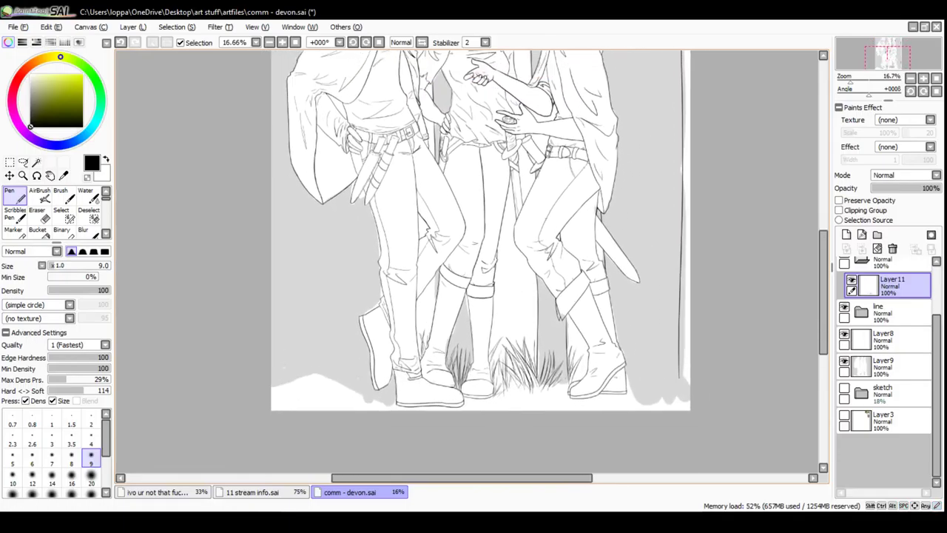
drag(523, 294, 532, 341)
mouse_move(516, 275)
mouse_down()
mouse_move(529, 355)
mouse_move(533, 281)
mouse_up()
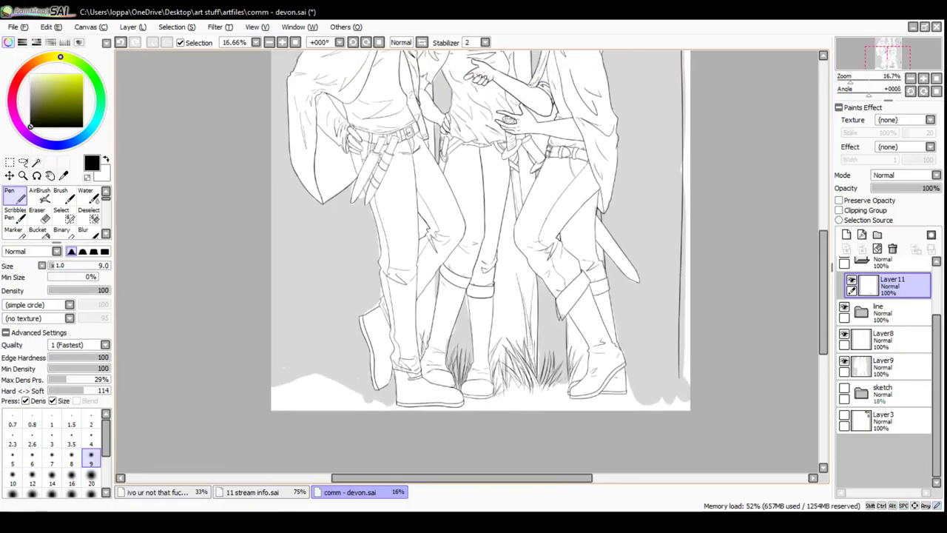
drag(531, 318, 537, 370)
drag(503, 271, 520, 339)
drag(500, 265, 504, 346)
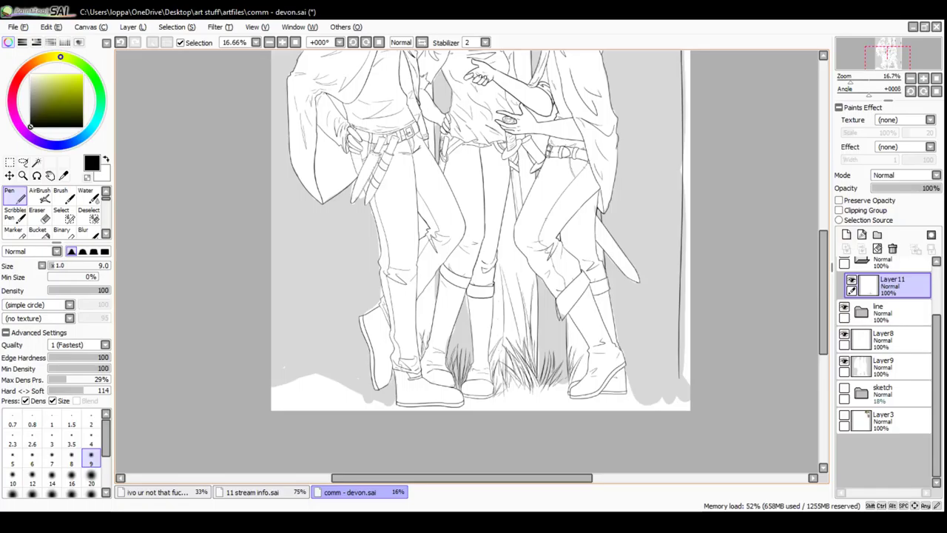
drag(502, 269, 496, 349)
key(ctrl+z)
drag(501, 267, 502, 346)
Add long thin strokes on the white trunk beside the middle figure's front boot, reaching down into the grass
key(Page_Up)
key(Page_Up)
key(Page_Up)
key(Page_Up)
drag(562, 422, 367, 86)
drag(370, 222, 344, 103)
click(282, 42)
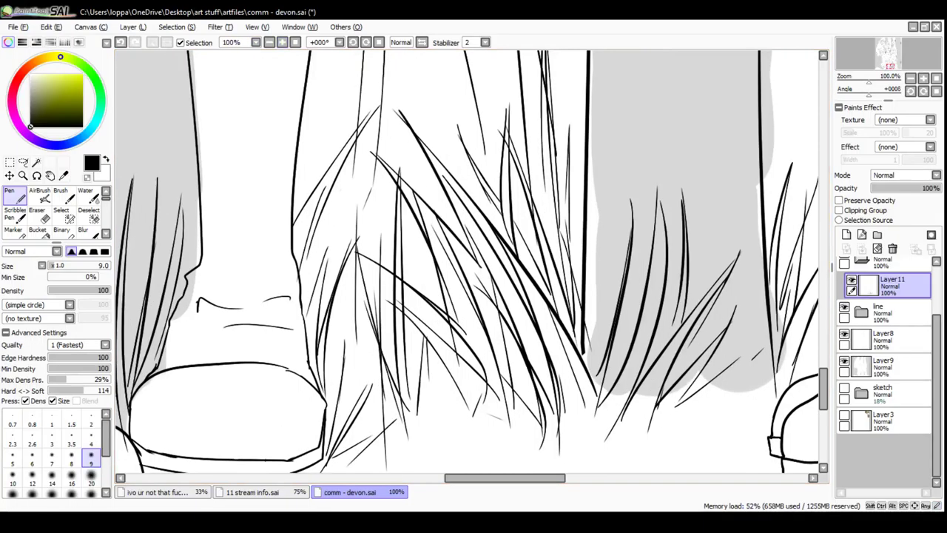
click(269, 42)
click(269, 43)
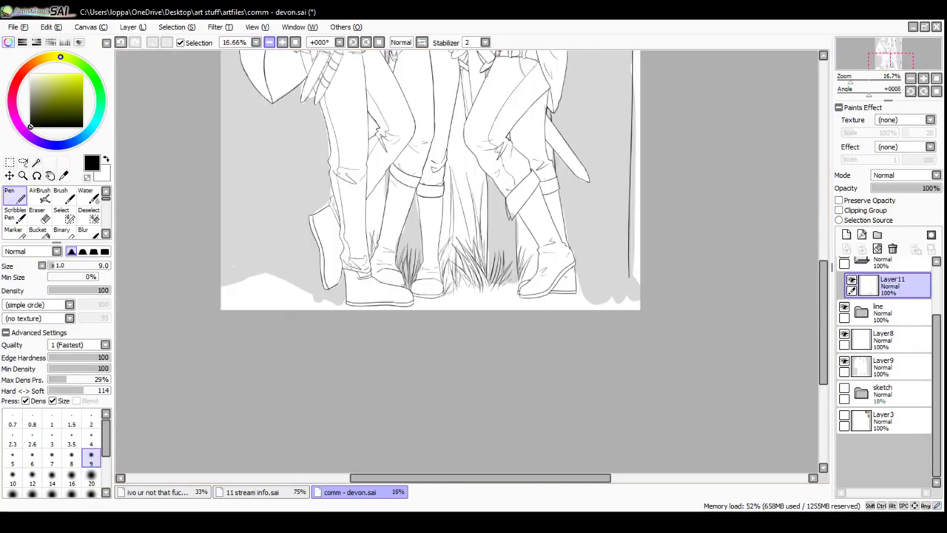
drag(444, 222, 477, 376)
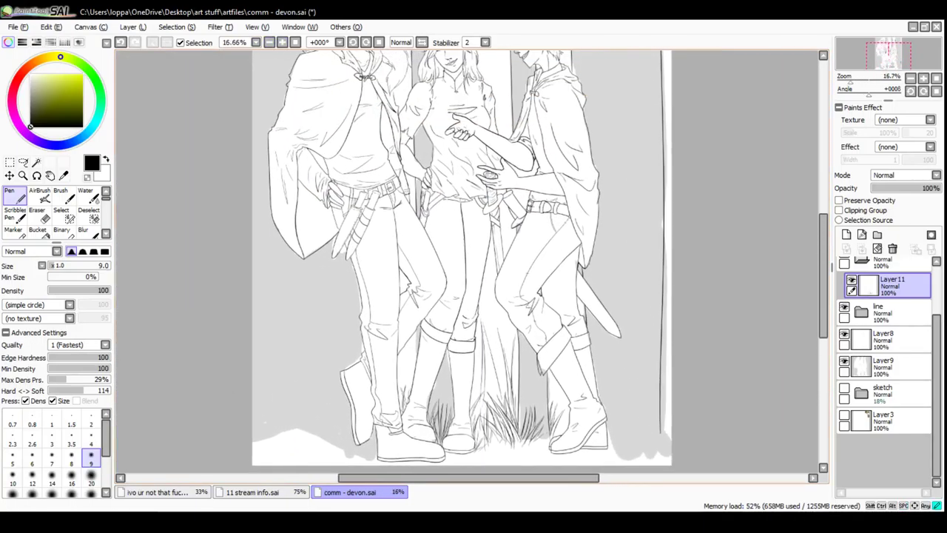
drag(485, 332, 498, 414)
drag(486, 385, 482, 421)
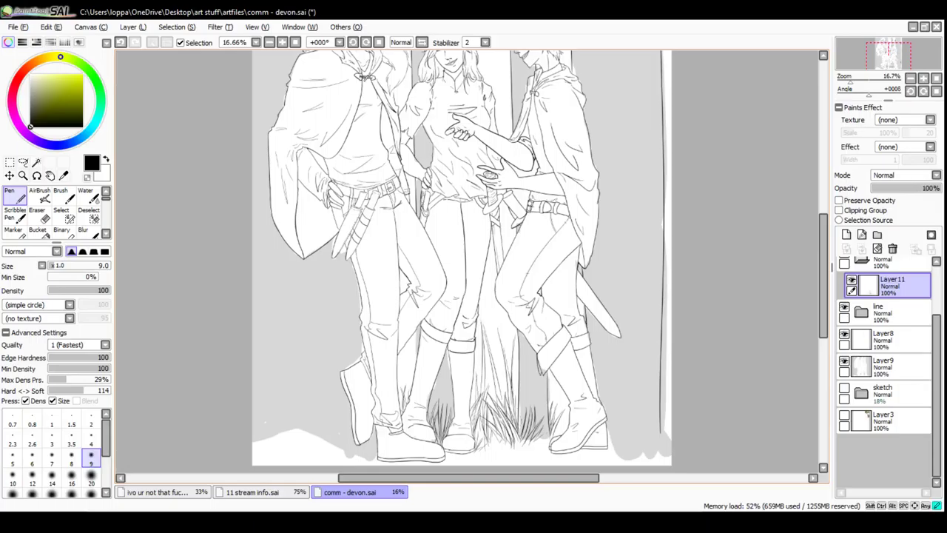
Draw tall curved grass blades in the grey gap between the white trunk and the right figure's front boot
drag(526, 352, 522, 419)
drag(541, 375, 534, 410)
key(ctrl+z)
drag(545, 377, 535, 407)
drag(618, 342, 604, 399)
drag(633, 327, 607, 408)
key(ctrl+z)
key(ctrl+z)
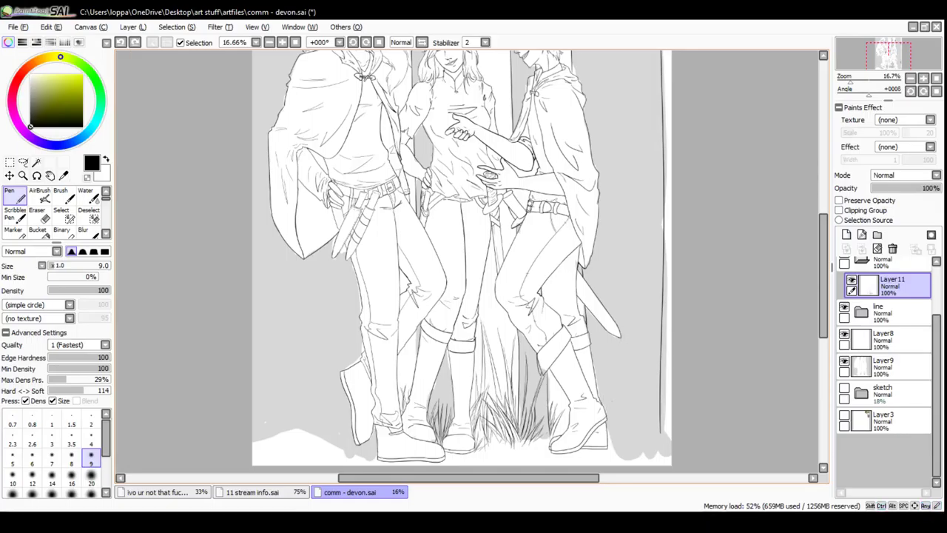
Draw a cluster of tall leaning grass blades behind the right figure's boot heel
drag(631, 361, 609, 433)
drag(633, 363, 616, 444)
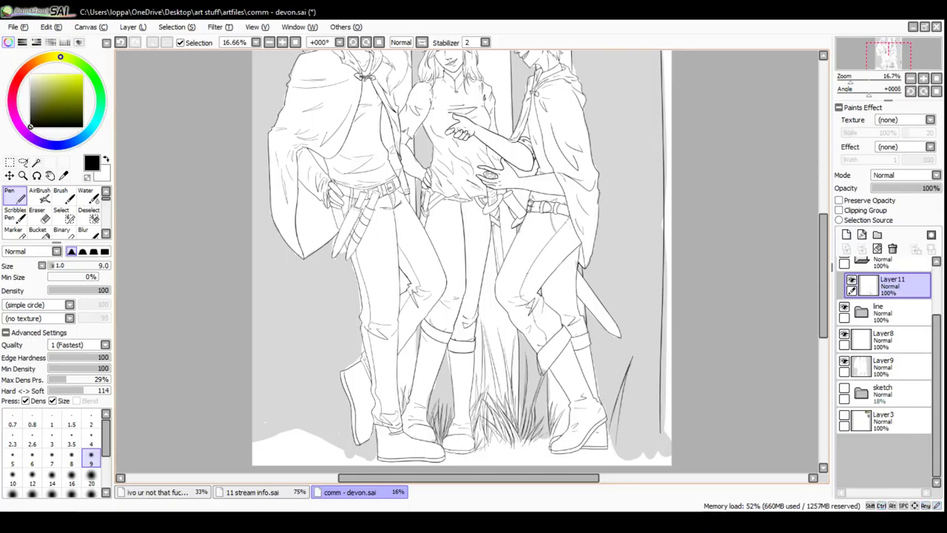
key(ctrl+z)
drag(631, 361, 612, 443)
drag(637, 374, 613, 440)
drag(636, 394, 616, 434)
drag(641, 377, 621, 443)
mouse_move(610, 381)
mouse_down()
mouse_move(608, 427)
mouse_move(618, 444)
mouse_up()
mouse_move(646, 400)
mouse_down()
mouse_move(628, 451)
mouse_move(618, 445)
mouse_up()
drag(635, 404, 615, 452)
drag(648, 398, 640, 438)
drag(651, 400, 638, 449)
double_click(282, 42)
drag(710, 422, 418, 122)
Undo the last several grass strokes behind the right figure's heel, keeping the tall leaning blades
key(ctrl+z)
key(ctrl+z)
key(ctrl+z)
key(ctrl+z)
key(ctrl+z)
key(ctrl+z)
key(ctrl+z)
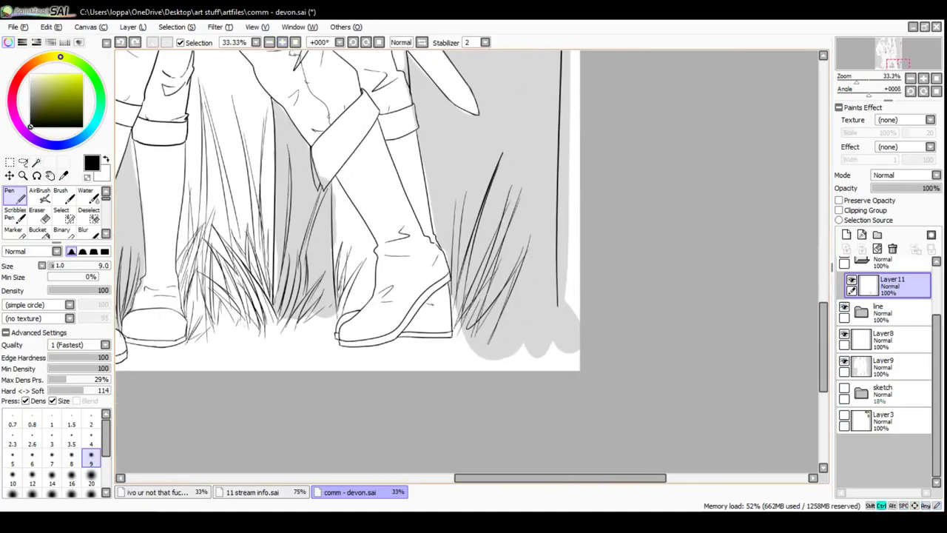
key(ctrl+z)
key(ctrl+z)
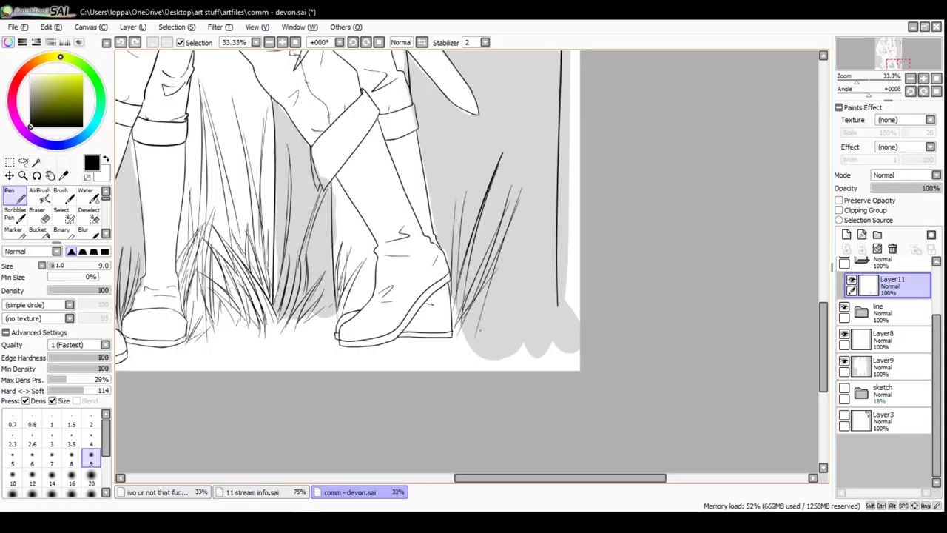
Fill out the tuft behind the right figure's heel with shorter blades at its base and along the boot
drag(520, 259, 477, 333)
drag(503, 287, 482, 344)
drag(524, 256, 485, 338)
drag(507, 224, 499, 285)
key(ctrl+z)
drag(506, 235, 498, 320)
drag(506, 285, 496, 339)
drag(489, 207, 481, 261)
drag(451, 180, 446, 252)
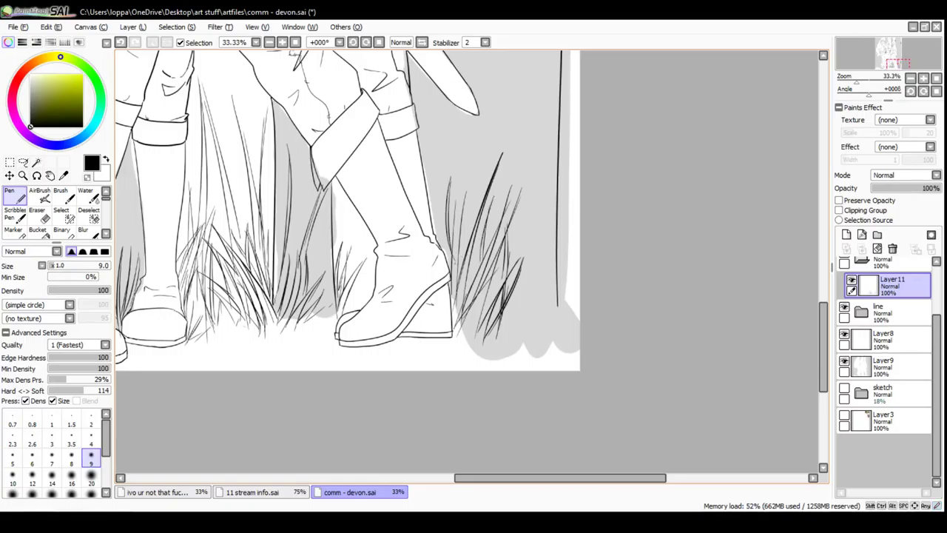
drag(456, 206, 458, 299)
Draw pointed grass blades around the foot of the far-right tree trunk's outline
key(space)
drag(414, 252, 490, 288)
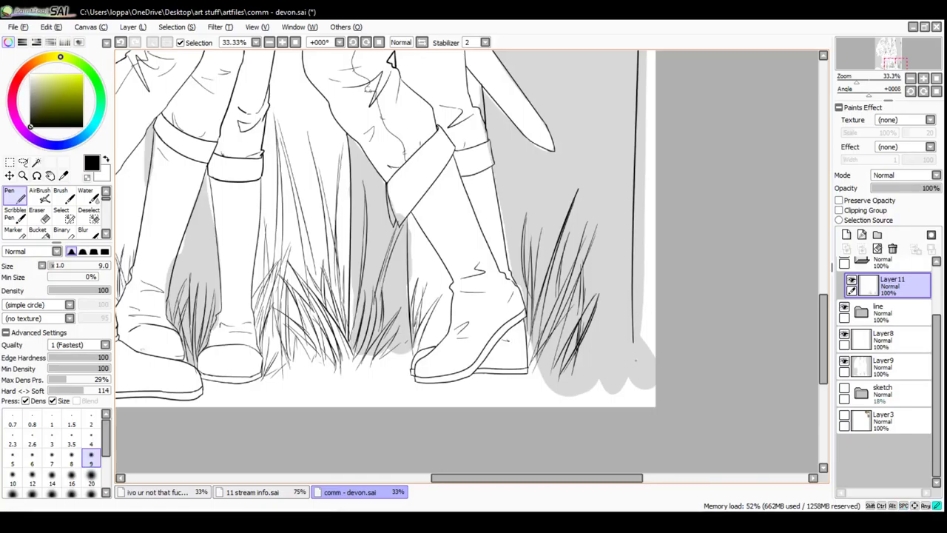
drag(622, 259, 635, 361)
drag(622, 275, 640, 385)
mouse_move(648, 284)
mouse_down()
mouse_move(640, 391)
mouse_move(622, 370)
mouse_up()
mouse_move(617, 287)
mouse_down()
mouse_move(589, 387)
mouse_move(612, 366)
mouse_move(603, 373)
mouse_move(613, 346)
mouse_move(609, 355)
mouse_move(605, 323)
mouse_move(600, 364)
mouse_move(594, 346)
mouse_move(608, 386)
mouse_up()
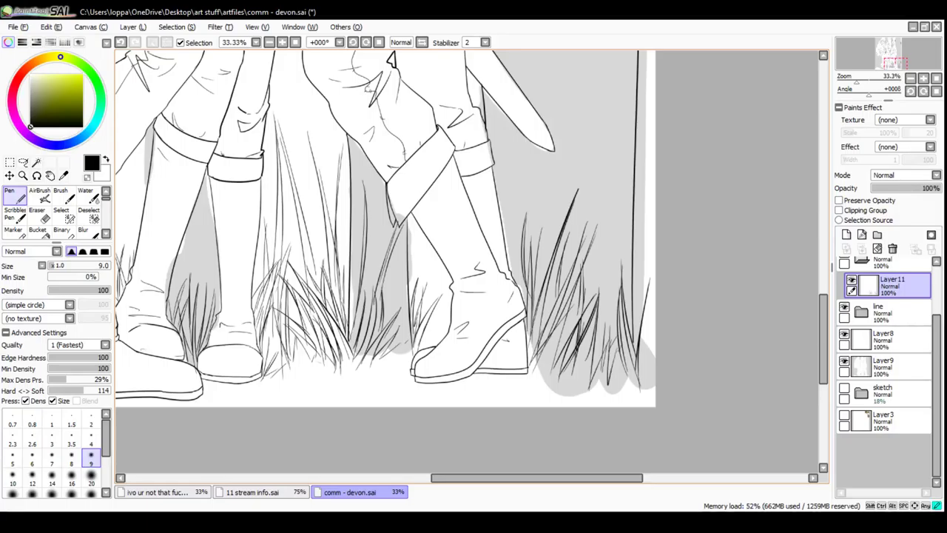
mouse_move(620, 350)
mouse_down()
mouse_move(611, 390)
mouse_move(613, 381)
mouse_up()
drag(614, 306, 600, 388)
Add dark scribbled accents at the roots of the grass between the middle and right figures' boots
drag(473, 311, 637, 310)
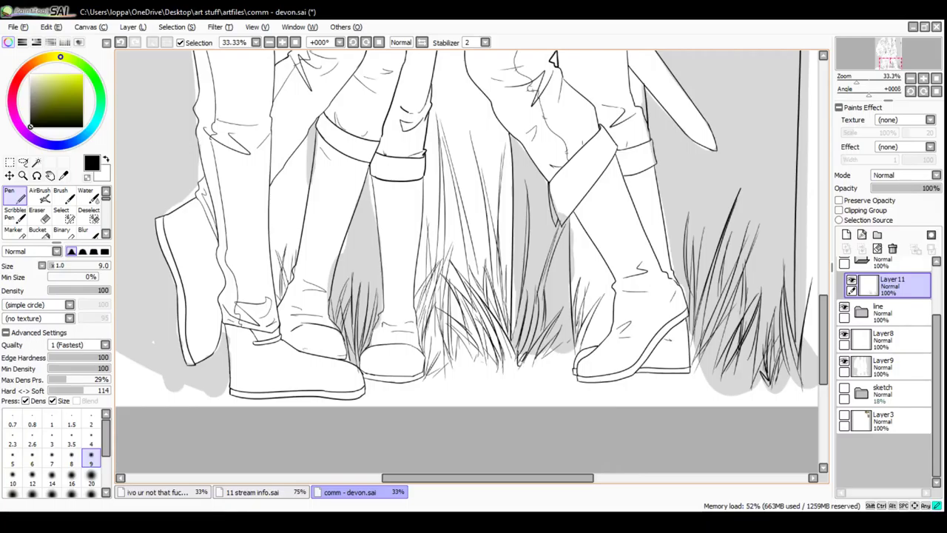
mouse_move(513, 350)
mouse_down()
mouse_move(506, 368)
mouse_move(541, 363)
mouse_up()
drag(444, 346, 447, 361)
drag(453, 346, 450, 363)
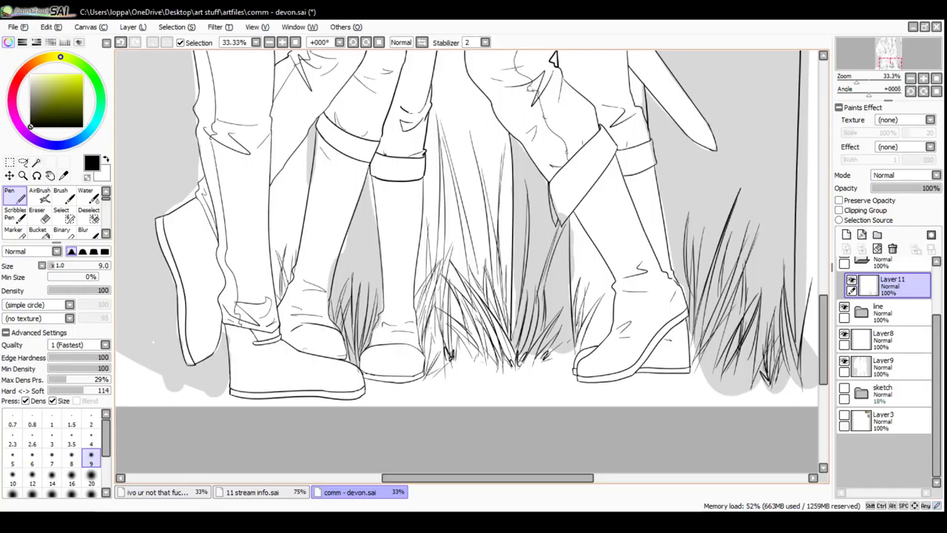
drag(430, 317, 427, 368)
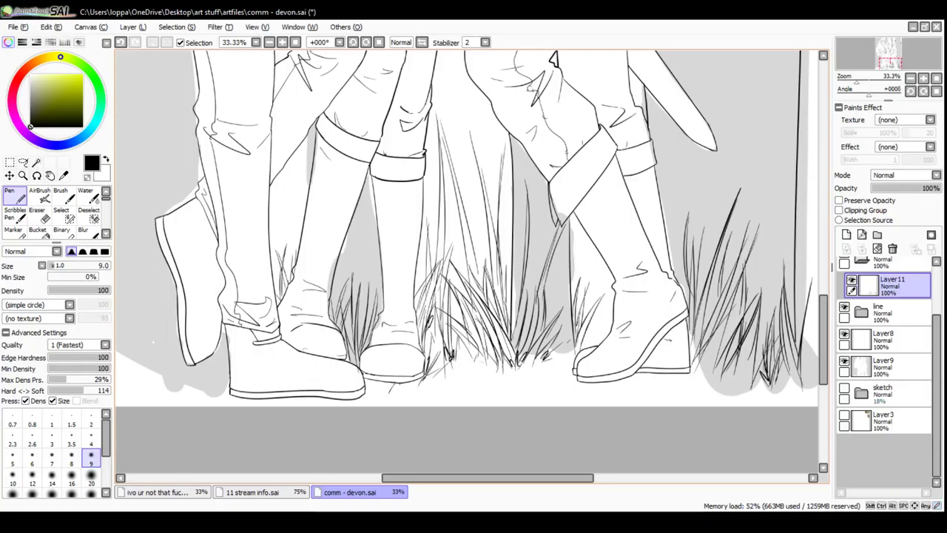
drag(396, 383, 391, 391)
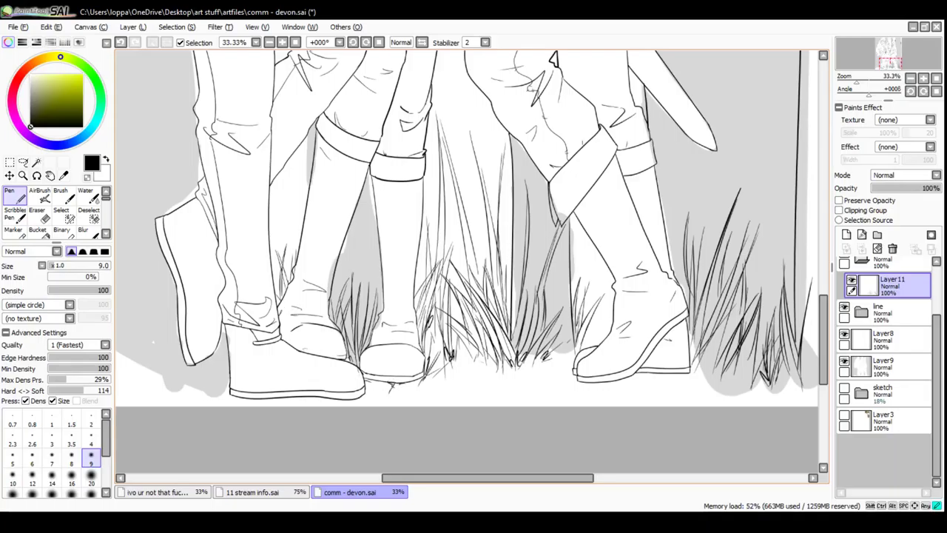
Draw leaning grass blades from the left figure's trouser cuff across the middle figure's rear boot, redoing unsatisfactory strokes
drag(289, 282, 287, 330)
key(ctrl+z)
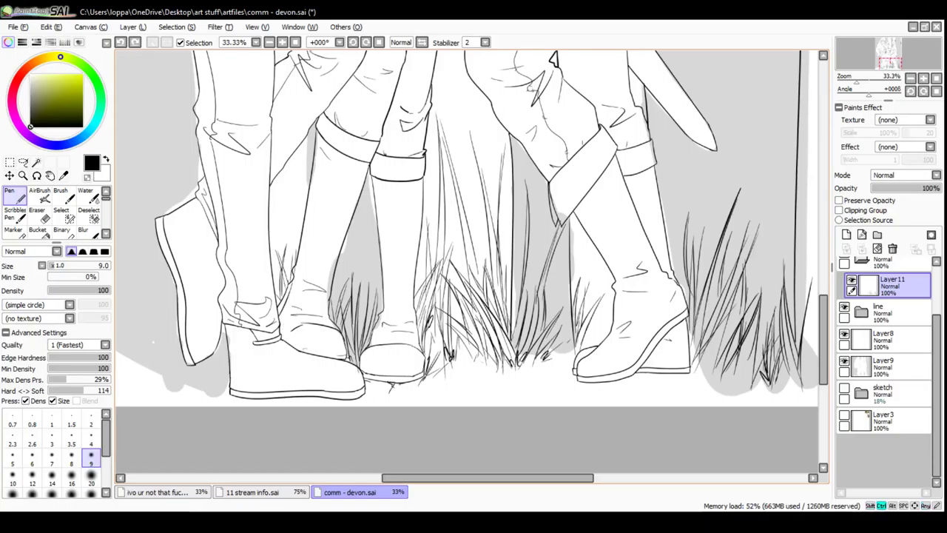
drag(298, 289, 282, 325)
key(ctrl+z)
drag(299, 286, 282, 339)
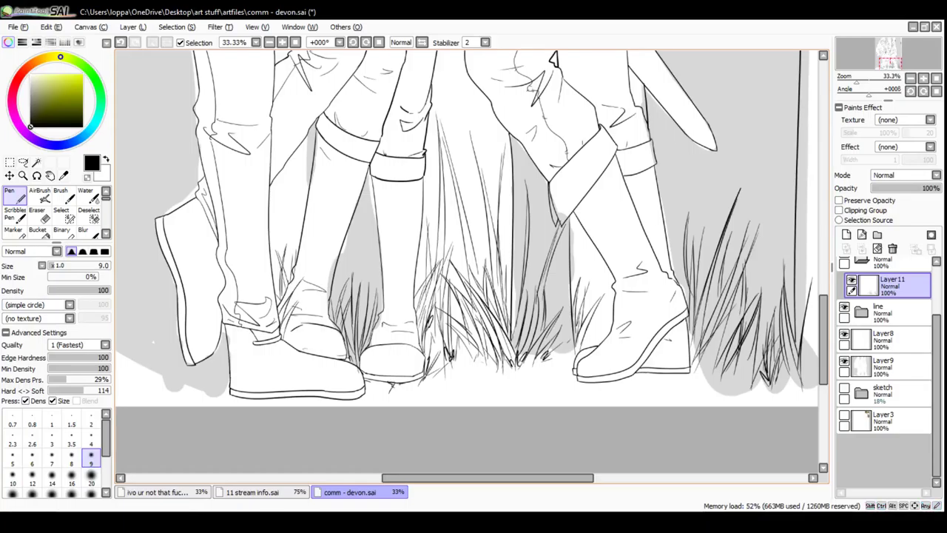
drag(302, 292, 288, 324)
drag(302, 296, 283, 342)
key(ctrl+z)
key(ctrl+z)
key(ctrl+z)
drag(298, 298, 281, 330)
key(ctrl+z)
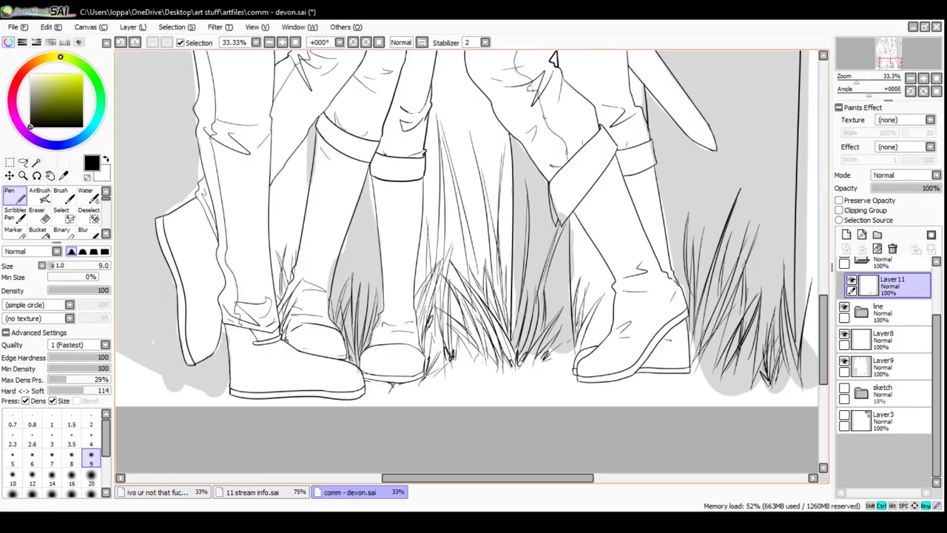
drag(284, 266, 282, 305)
drag(284, 268, 280, 314)
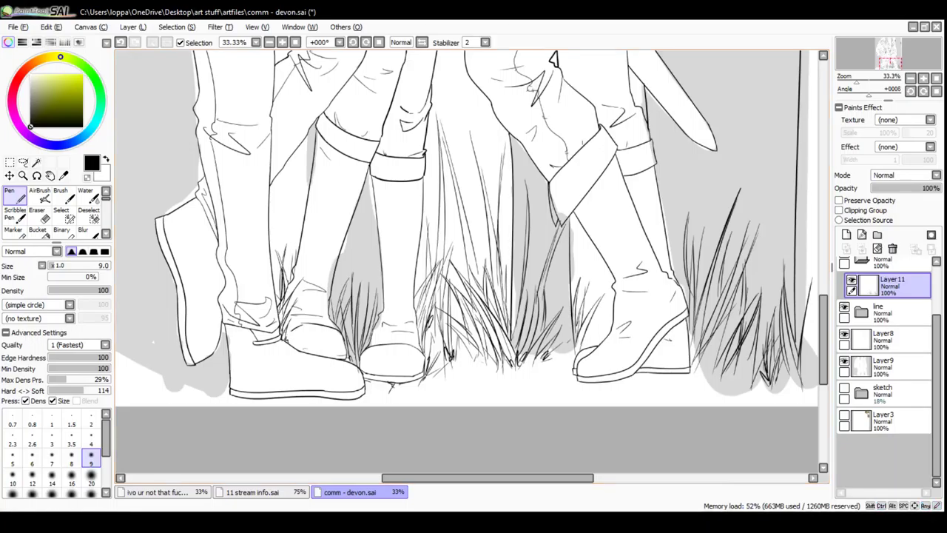
click(282, 42)
click(282, 42)
click(282, 42)
drag(277, 355, 652, 231)
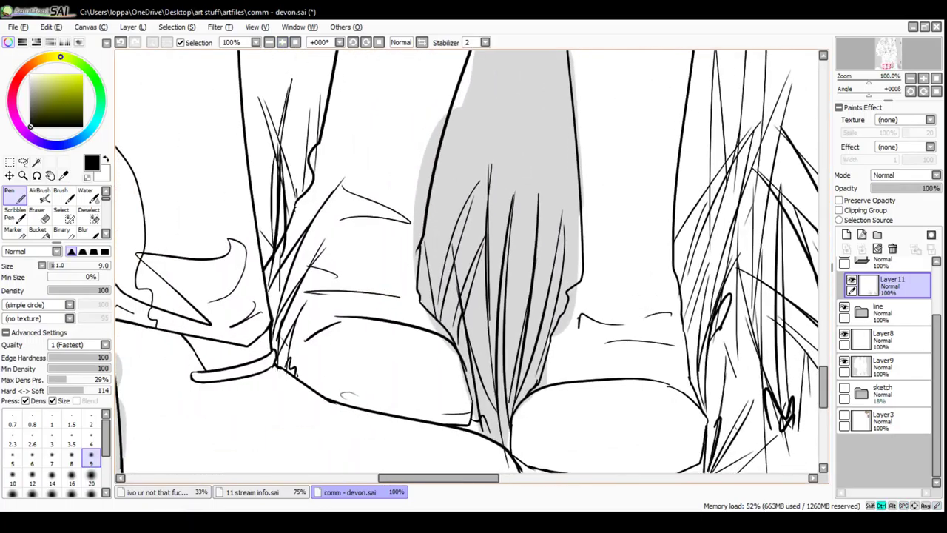
key(ctrl+z)
key(ctrl+z)
Draw a thin upright blade along the left figure's trouser edge in the gap beside the rear boot, retrying until it fits
drag(322, 185, 348, 265)
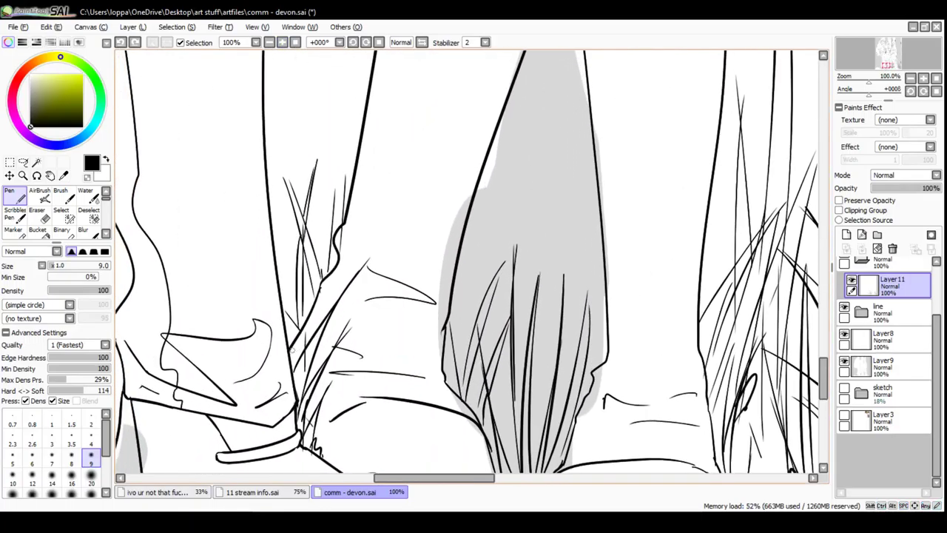
mouse_move(295, 364)
mouse_down()
mouse_move(303, 277)
mouse_move(300, 356)
mouse_up()
key(ctrl+z)
key(ctrl+z)
drag(302, 304, 301, 350)
key(ctrl+z)
drag(301, 305, 301, 355)
key(ctrl+z)
drag(298, 313, 299, 360)
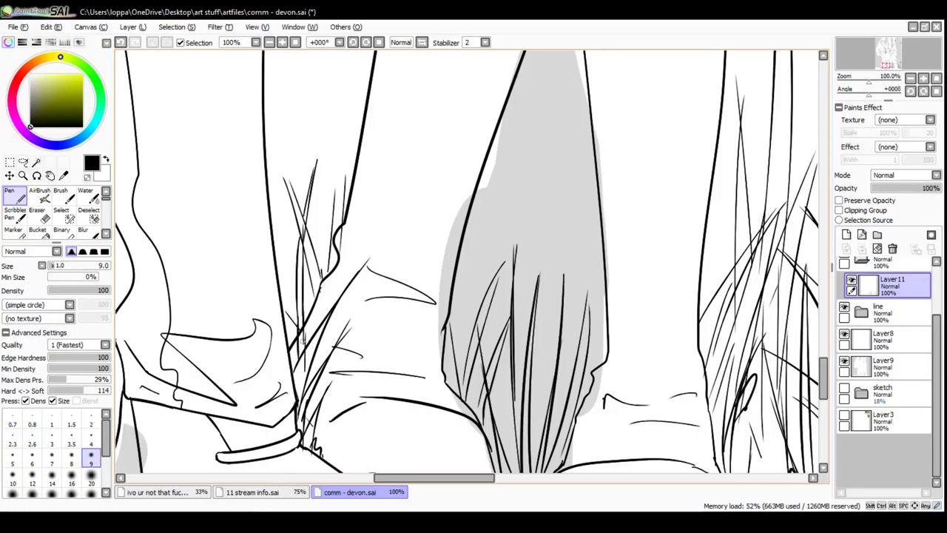
key(ctrl+z)
drag(297, 294, 299, 353)
Expand the line folder, select the lowest character layer inside it and switch to the Eraser
click(888, 340)
click(862, 311)
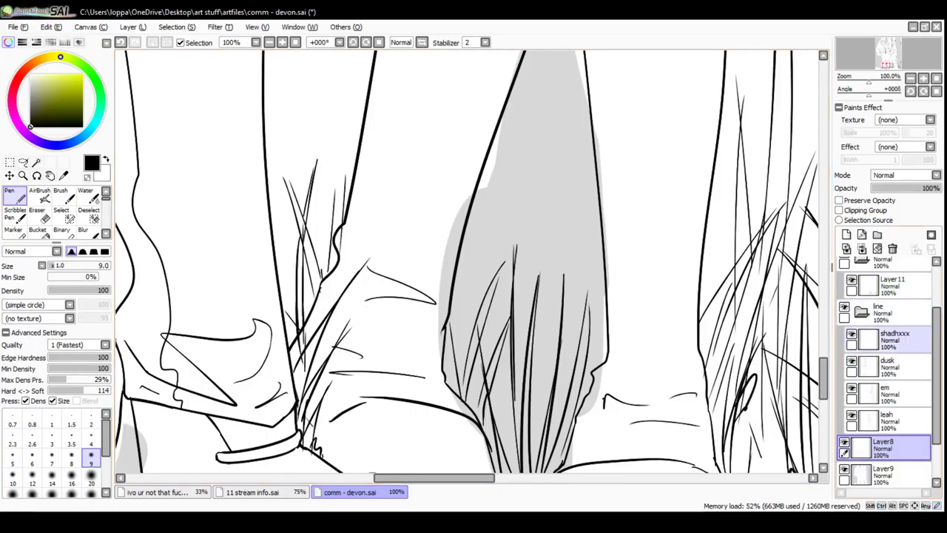
click(891, 367)
click(891, 421)
click(37, 214)
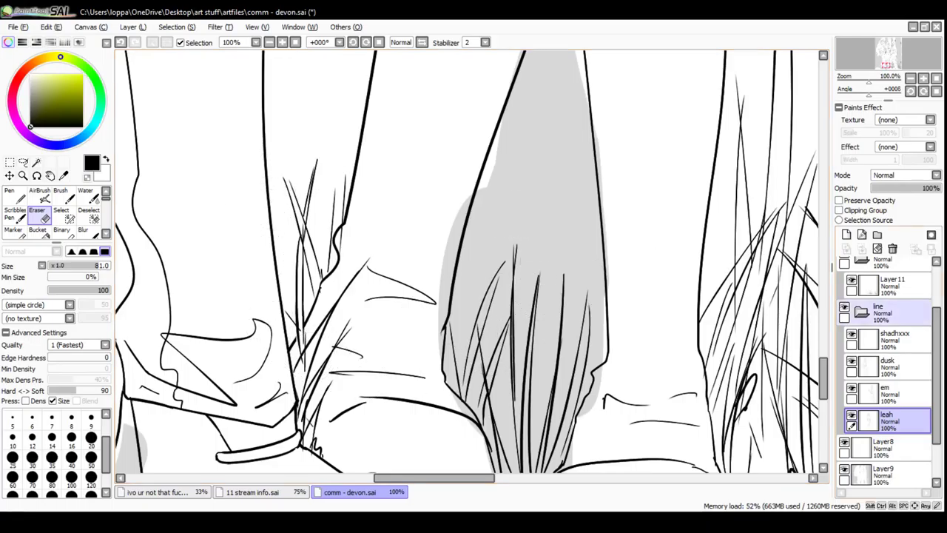
Erase overlapping parts of the grass blades beside the left figure's trouser leg on Layer11 with the Eraser at size 5
click(891, 286)
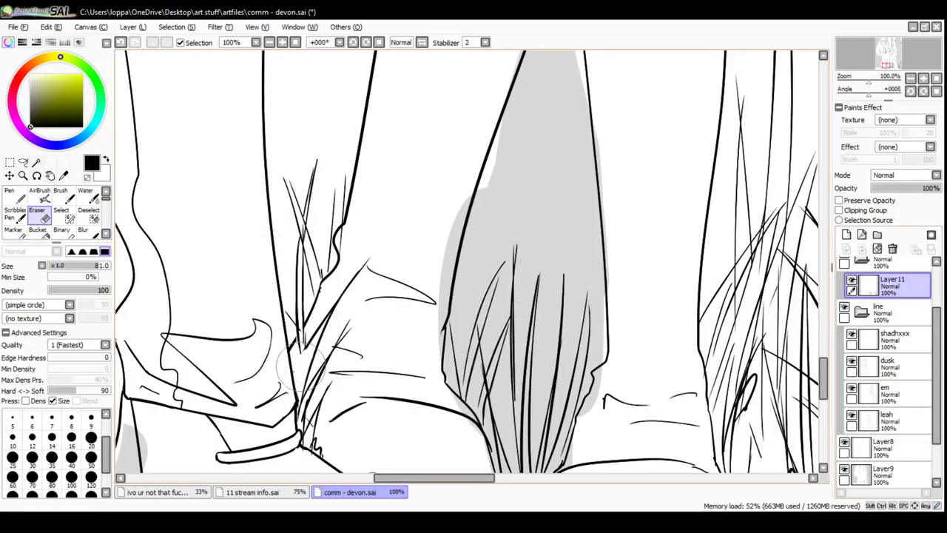
click(12, 418)
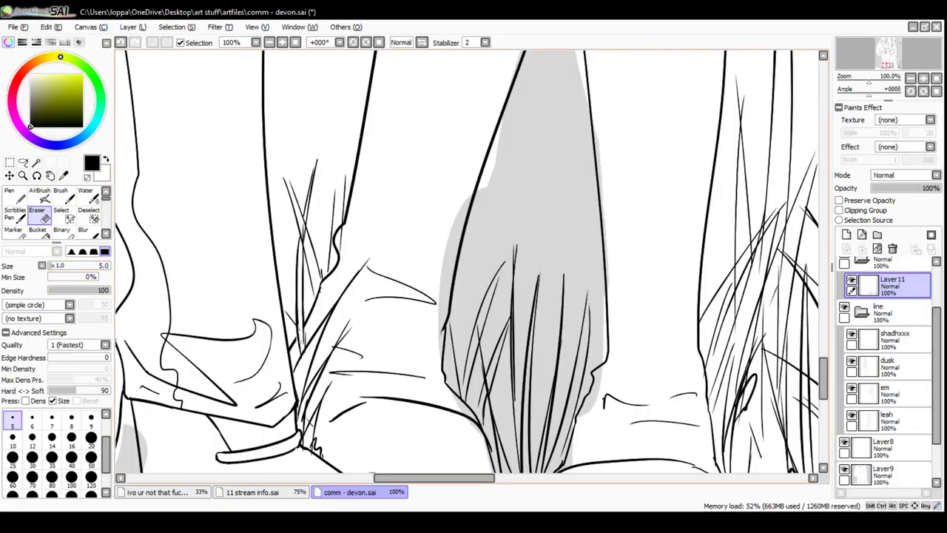
key(ctrl+z)
drag(301, 330, 304, 337)
drag(304, 224, 312, 244)
key(space)
drag(320, 289, 320, 277)
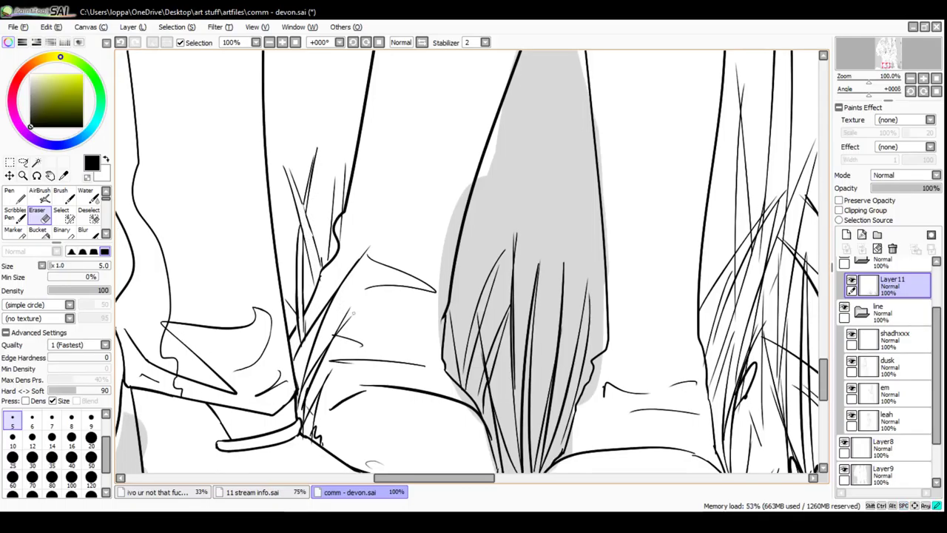
Trim the grass blade ends overlapping beside the left figure's trouser cuff and the middle figure's rear boot with the Eraser
drag(349, 317, 339, 333)
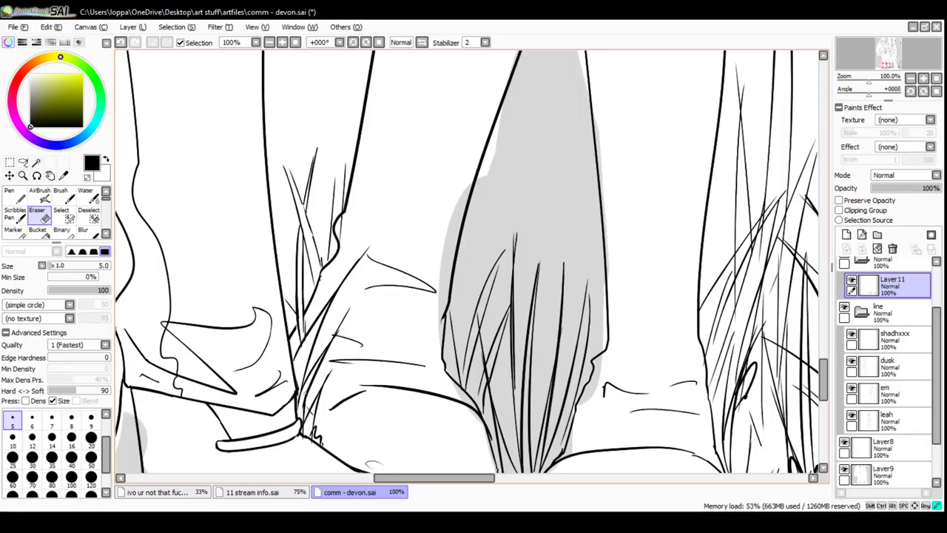
mouse_move(306, 394)
mouse_down()
mouse_move(310, 418)
mouse_move(254, 381)
mouse_up()
key(ctrl+z)
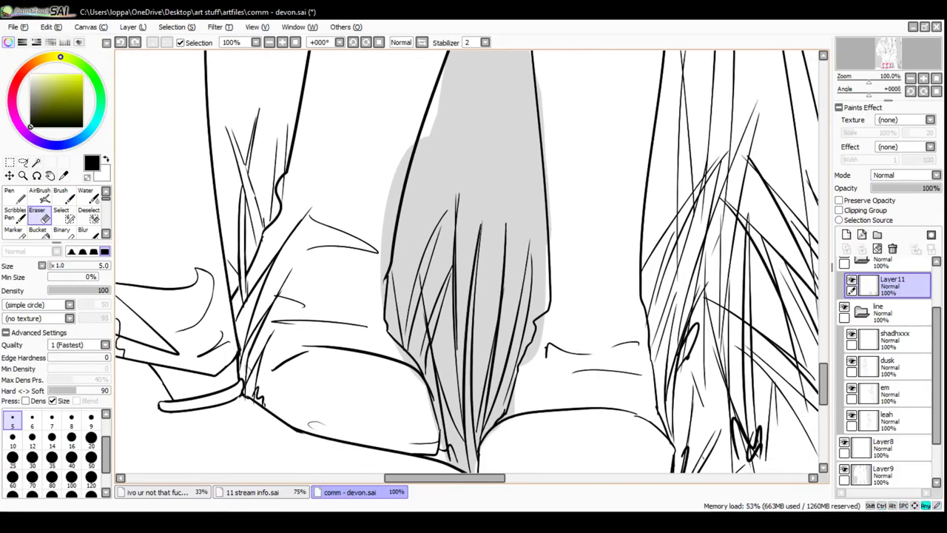
drag(235, 403, 246, 400)
key(ctrl+z)
key(ctrl+y)
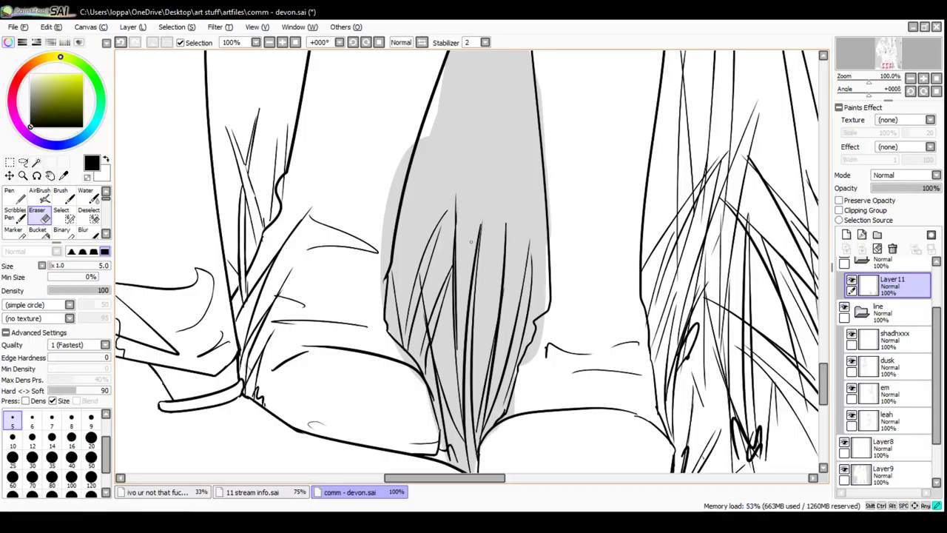
Clean up the tips of the tall grass blades in front of the shaded trunk between the middle figure's boots
drag(478, 233, 484, 221)
key(space)
drag(456, 326, 442, 312)
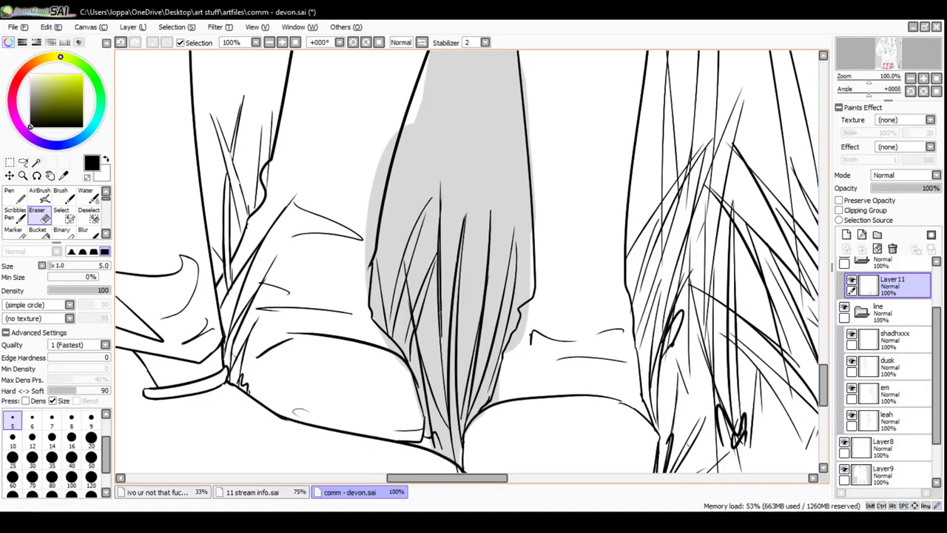
drag(473, 222, 329, 189)
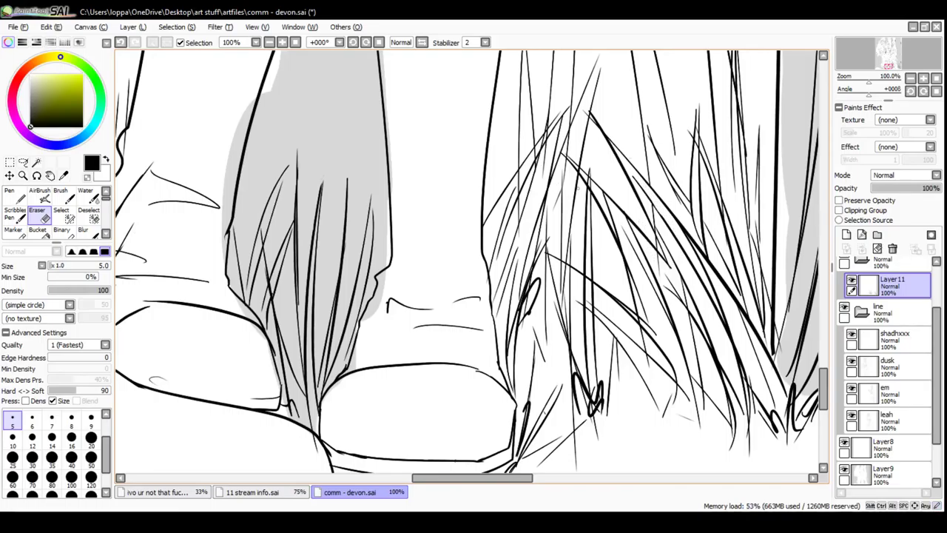
Try to trim the crossing grass blades beside the middle figure's front boot with the size 5 Eraser
drag(589, 173, 590, 191)
key(ctrl+z)
key(ctrl+z)
key(ctrl+z)
key(ctrl+z)
click(269, 42)
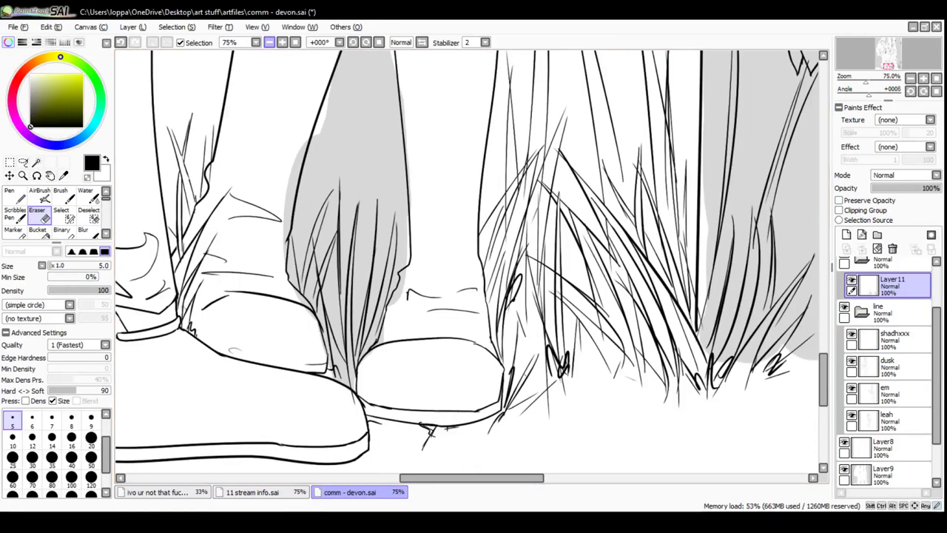
drag(488, 244, 439, 263)
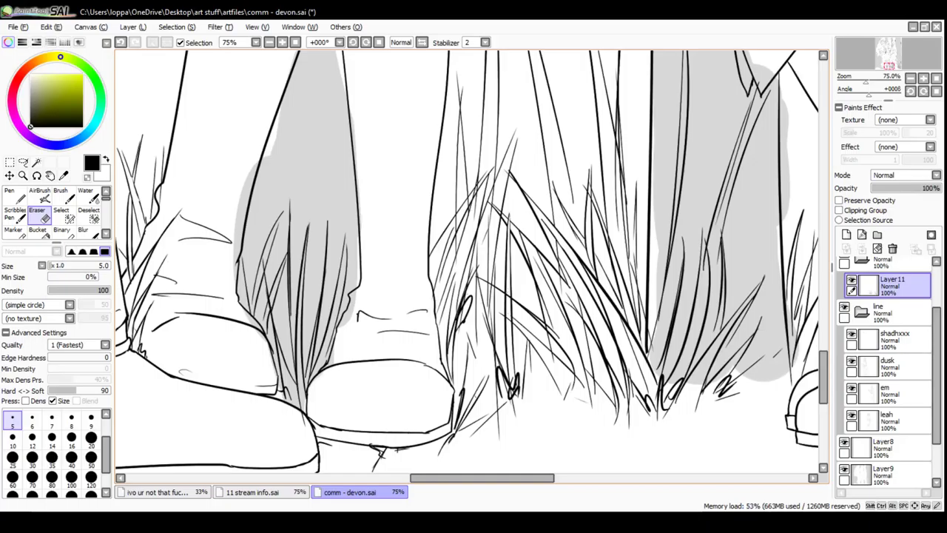
key(ctrl+z)
key(ctrl+z)
Set the Eraser to size 8 and erase the leaning blade where it crosses the upright blade beside the middle figure's front boot
click(72, 419)
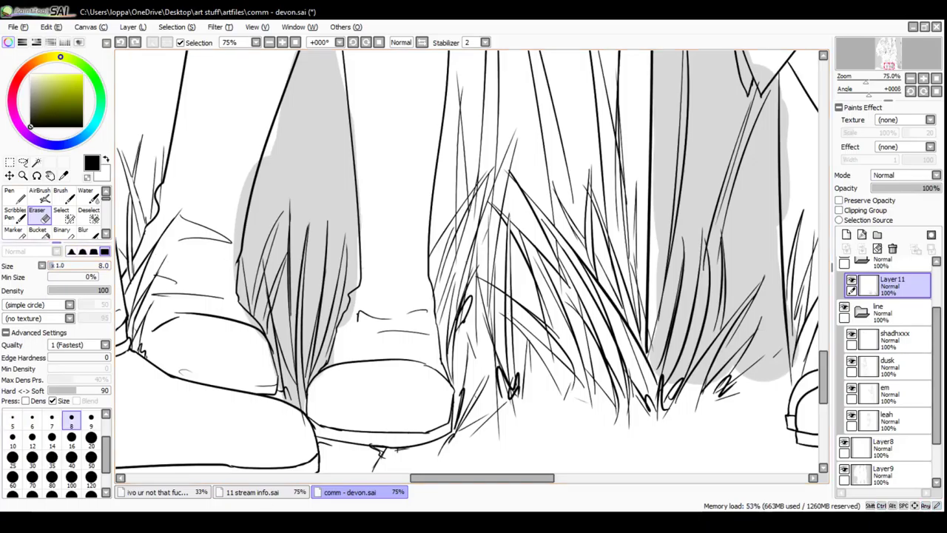
scroll(526, 246, up, 2)
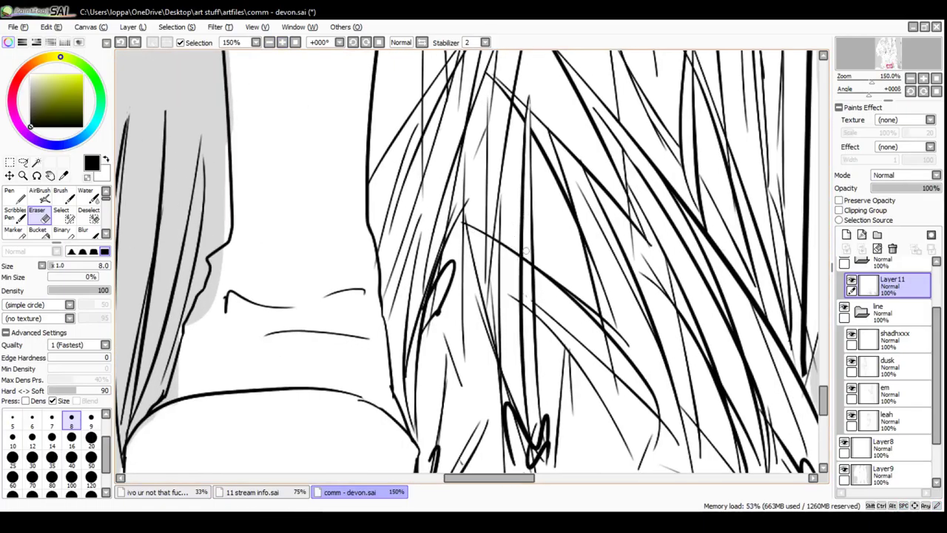
drag(526, 246, 526, 311)
mouse_move(528, 278)
mouse_down()
mouse_move(532, 319)
mouse_move(530, 297)
mouse_up()
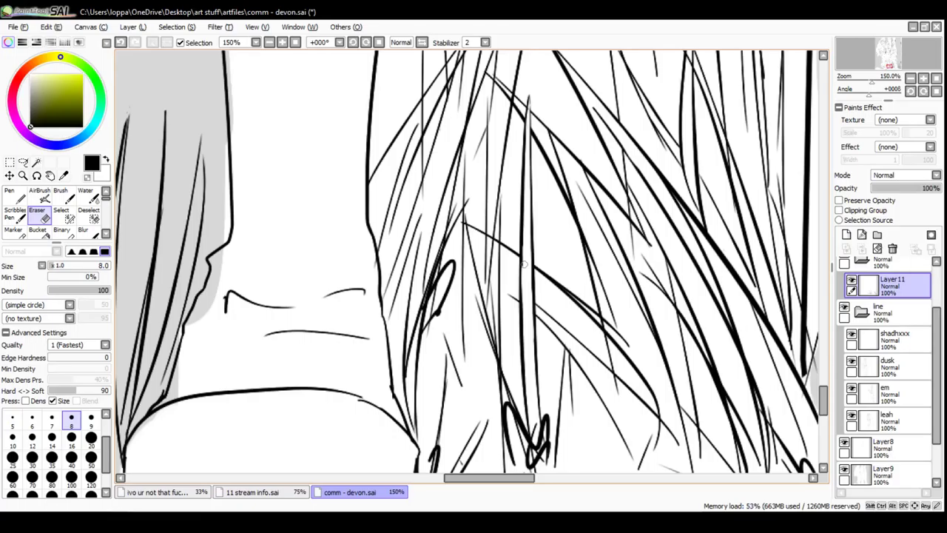
mouse_move(555, 409)
mouse_down()
mouse_move(529, 295)
mouse_move(512, 322)
mouse_up()
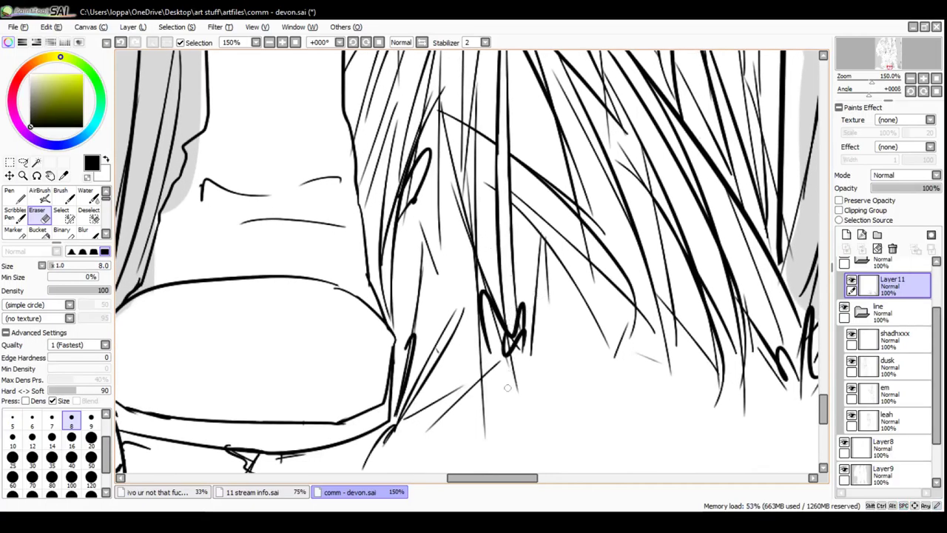
click(269, 43)
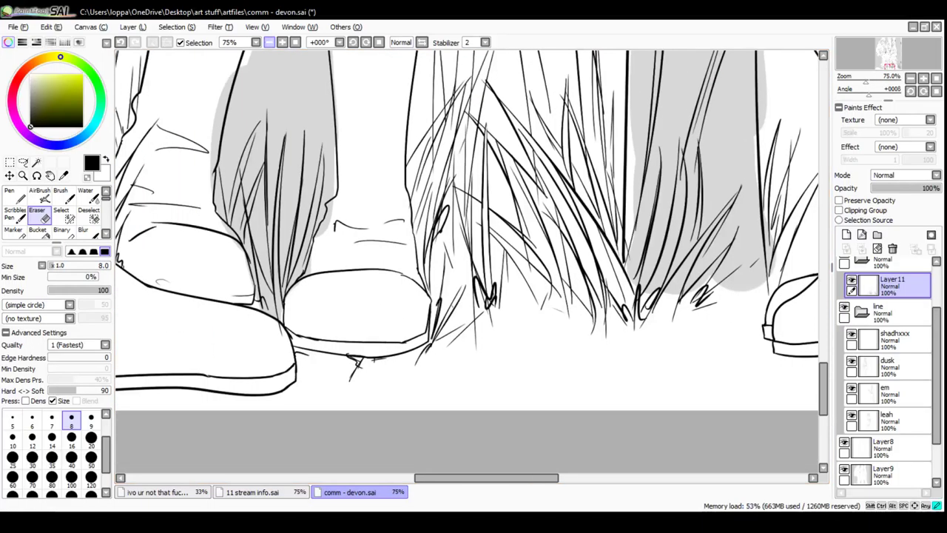
Erase overlapping grass ends at the toe of the left figure's boot, redoing unsatisfactory erasing under the middle figure's sole
key(ctrl+z)
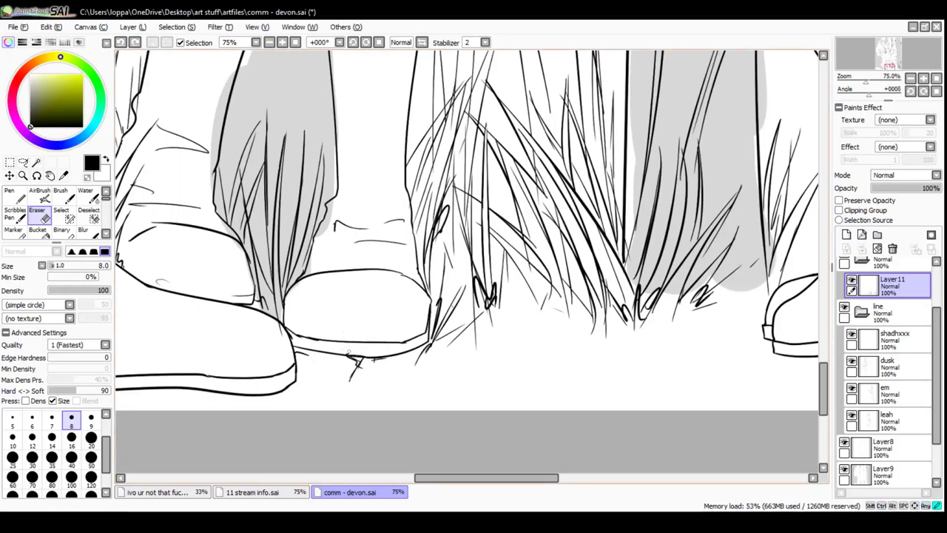
drag(354, 354, 388, 359)
key(ctrl+z)
drag(278, 330, 284, 327)
Erase the end of the grass blade that overlaps the back of the right figure's boot, retrying once
key(space)
drag(666, 318, 301, 287)
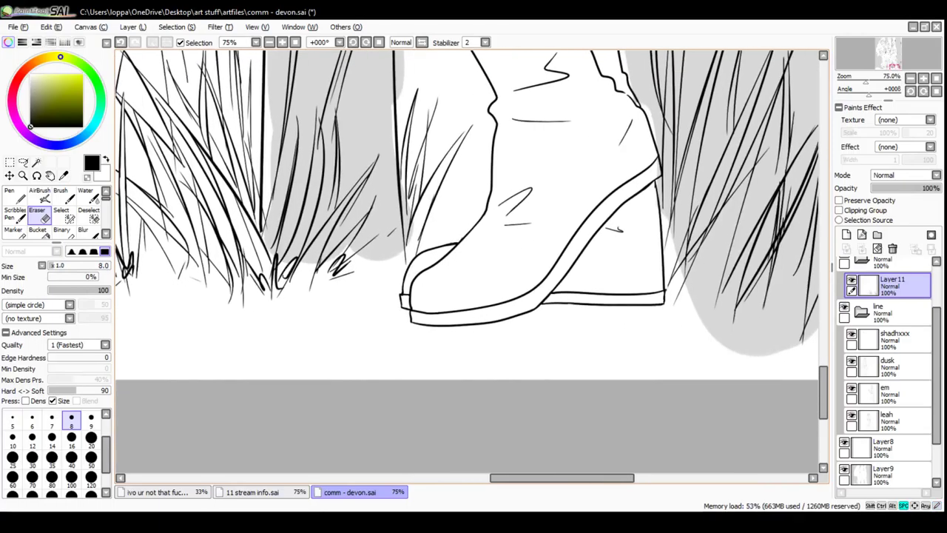
drag(444, 222, 393, 371)
drag(615, 274, 615, 279)
key(ctrl+z)
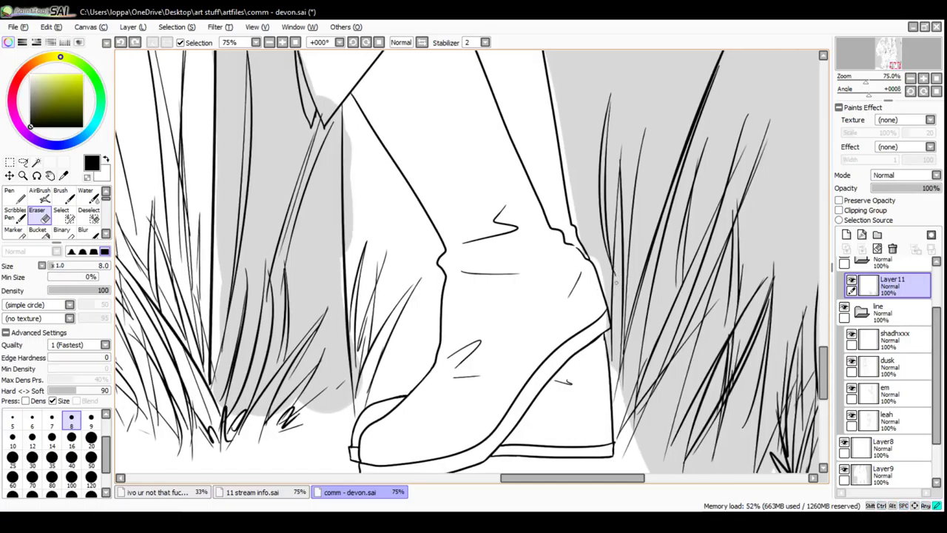
drag(615, 272, 615, 271)
Examine the grass around all three figures' boots at a reduced zoom
key(Page_Down)
key(Page_Down)
key(Page_Down)
key(Page_Down)
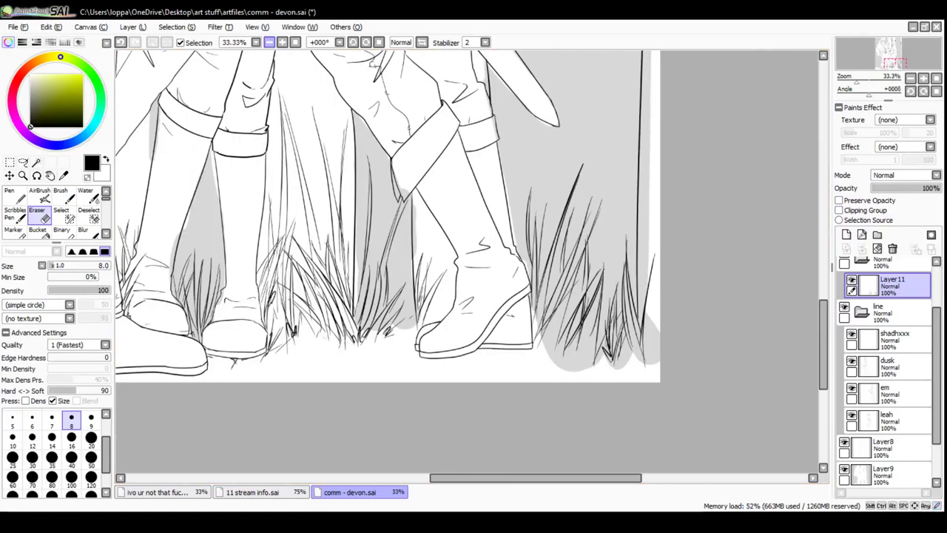
drag(473, 222, 571, 277)
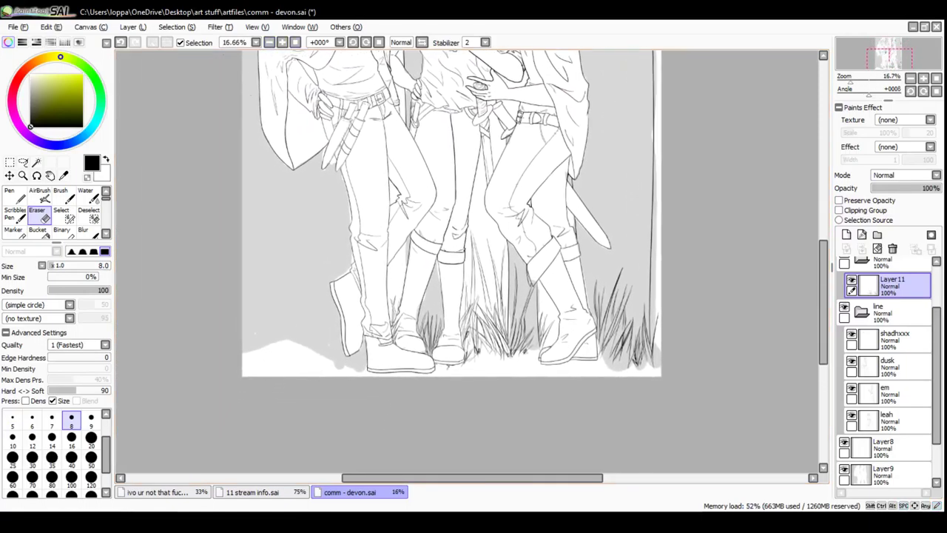
key(Page_Up)
key(Page_Up)
drag(473, 326, 564, 125)
Draw short grass blades behind the heel of the left figure's front boot with the Pen at size 9
click(15, 215)
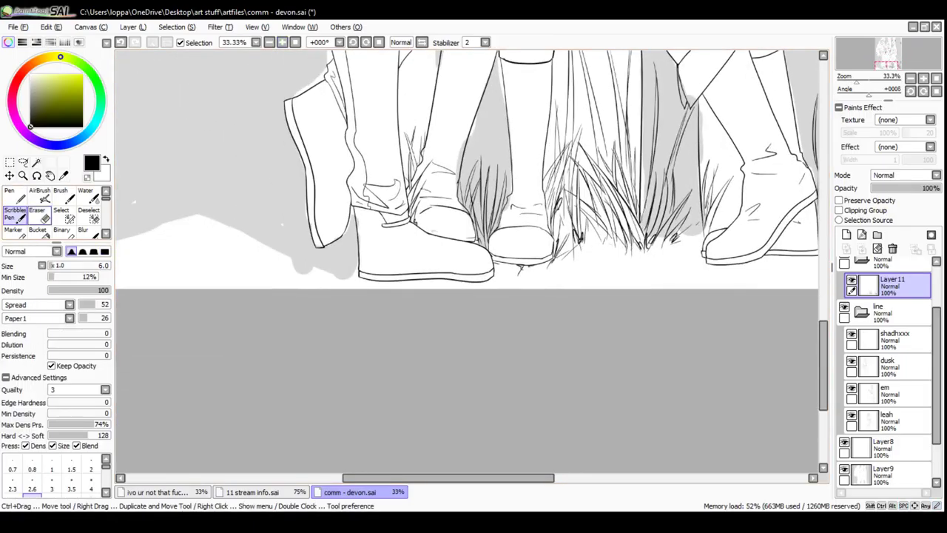
click(15, 196)
mouse_move(354, 274)
mouse_down()
mouse_move(356, 264)
mouse_move(346, 282)
mouse_move(354, 227)
mouse_move(358, 276)
mouse_up()
key(ctrl+z)
drag(346, 243, 357, 275)
drag(338, 252, 358, 281)
Draw tall grass blades along the outer side of the left figure's raised boot and shorter ones beneath it
drag(299, 177, 292, 269)
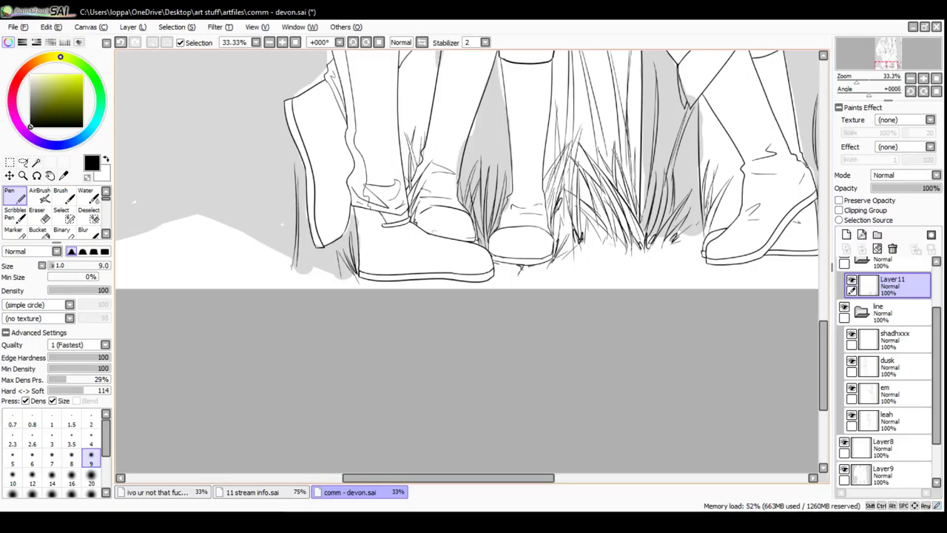
mouse_move(265, 128)
mouse_down()
mouse_move(293, 225)
mouse_move(265, 128)
mouse_up()
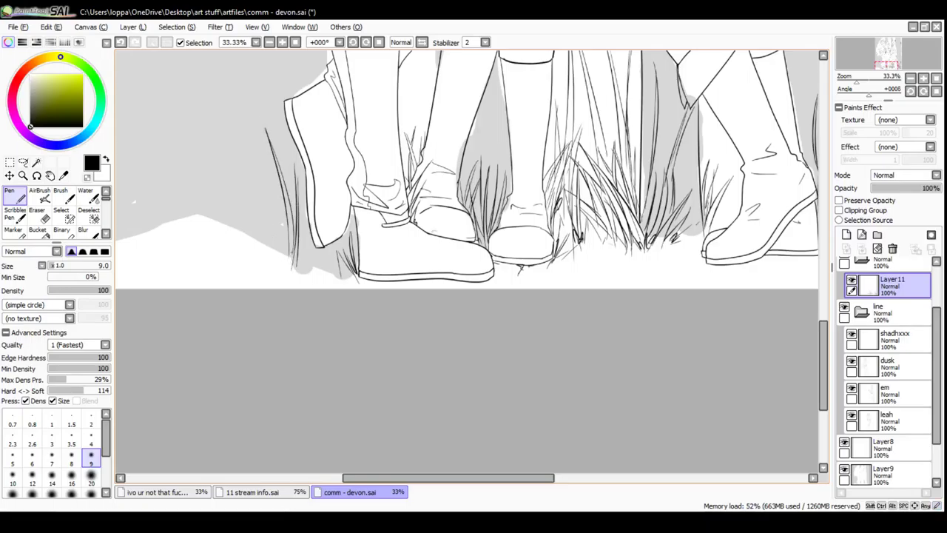
mouse_move(298, 274)
mouse_down()
mouse_move(304, 218)
mouse_move(304, 236)
mouse_up()
mouse_move(299, 275)
mouse_down()
mouse_move(318, 246)
mouse_move(317, 258)
mouse_up()
drag(317, 274, 345, 243)
mouse_move(327, 260)
mouse_down()
mouse_move(341, 239)
mouse_move(304, 220)
mouse_up()
Draw fanned grass blades across the heel of the left figure's front boot, discarding unsatisfactory strokes along the sole
drag(363, 279, 401, 228)
drag(363, 284, 397, 247)
mouse_move(381, 288)
mouse_down()
mouse_move(392, 252)
mouse_move(373, 237)
mouse_up()
drag(361, 274, 373, 233)
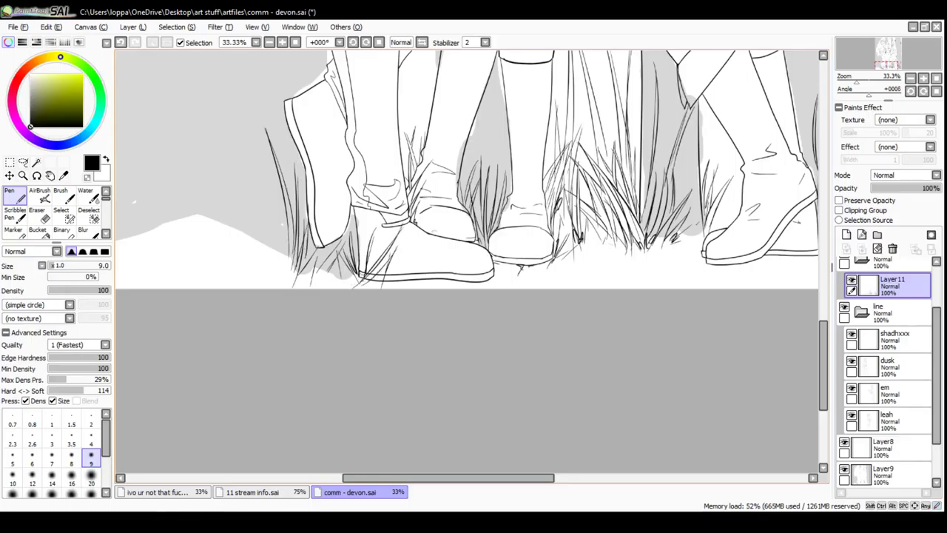
mouse_move(356, 283)
mouse_down()
mouse_move(364, 247)
mouse_move(351, 230)
mouse_move(386, 133)
mouse_move(380, 157)
mouse_up()
drag(414, 282, 451, 247)
key(ctrl+z)
key(ctrl+z)
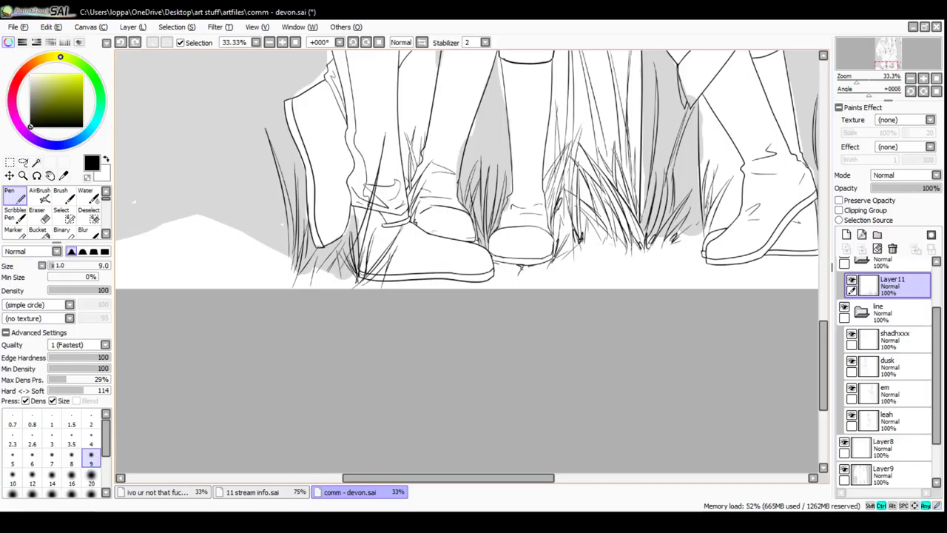
Draw a small tuft of grass blades over the toe of the left figure's front boot, replacing one stroke
mouse_move(486, 286)
mouse_down()
mouse_move(495, 209)
mouse_move(491, 253)
mouse_up()
drag(479, 281, 496, 244)
drag(472, 287, 500, 250)
key(ctrl+z)
drag(493, 287, 505, 233)
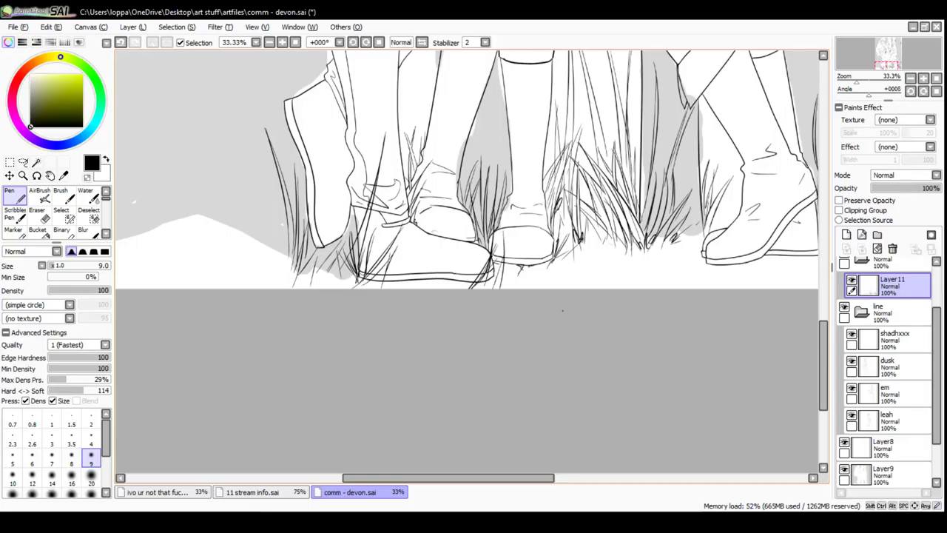
Draw crossing grass blades up over the heel of the right figure's boot, discarding unsatisfactory strokes
drag(564, 311, 308, 411)
mouse_move(521, 380)
mouse_down()
mouse_move(525, 298)
mouse_move(516, 339)
mouse_move(539, 321)
mouse_move(518, 342)
mouse_move(555, 315)
mouse_up()
mouse_move(546, 389)
mouse_down()
mouse_move(561, 311)
mouse_move(543, 303)
mouse_move(500, 354)
mouse_up()
mouse_move(513, 389)
mouse_down()
mouse_move(499, 324)
mouse_move(510, 351)
mouse_move(535, 311)
mouse_up()
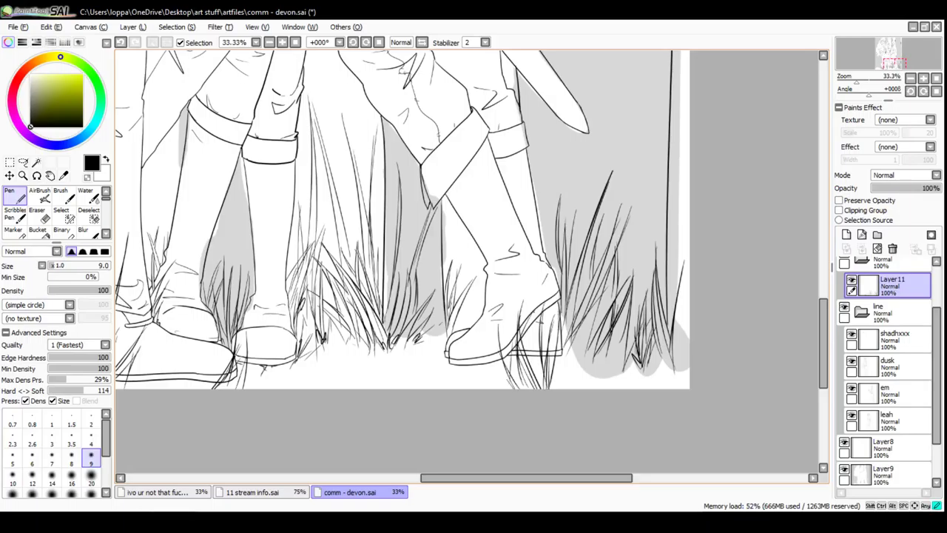
drag(525, 351, 534, 311)
key(ctrl+z)
key(ctrl+z)
key(ctrl+z)
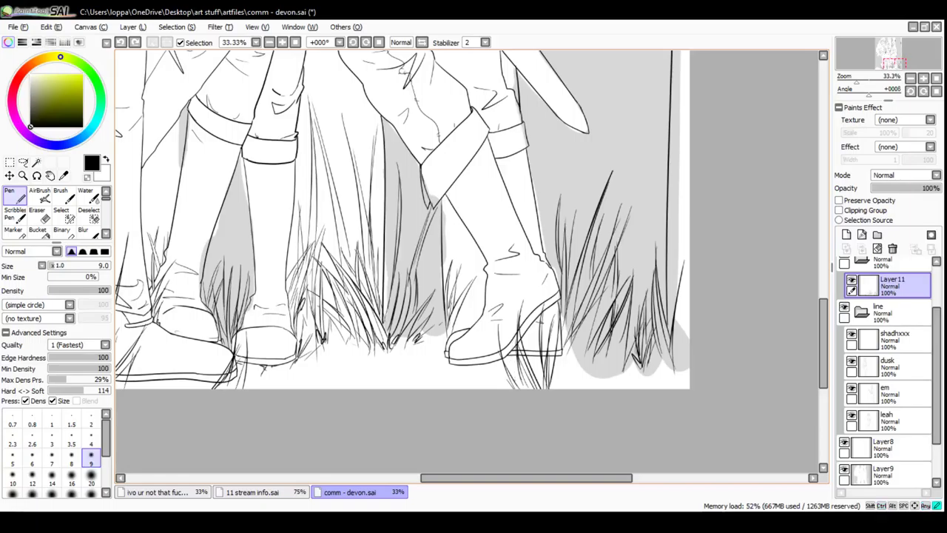
Add more blades at the right figure's boot heel and a short blade on the ground beside it, redoing unsatisfactory strokes
drag(514, 382, 521, 351)
key(ctrl+z)
drag(534, 314, 527, 372)
key(ctrl+z)
mouse_move(534, 320)
mouse_down()
mouse_move(520, 369)
mouse_move(568, 354)
mouse_up()
mouse_move(595, 391)
mouse_down()
mouse_move(605, 340)
mouse_move(596, 359)
mouse_up()
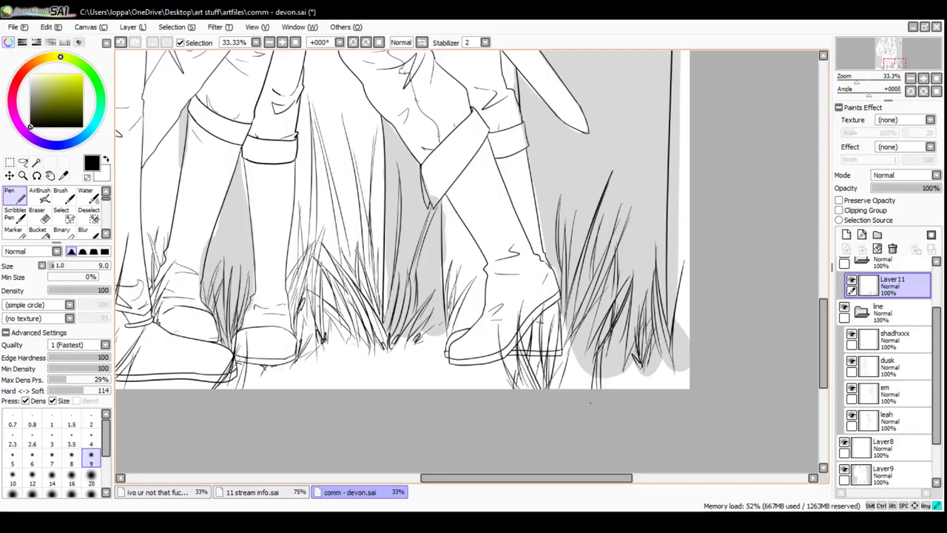
Draw grass blades from the canvas's lower edge up across the front of the right figure's boot
mouse_move(491, 389)
mouse_down()
mouse_move(497, 347)
mouse_move(492, 369)
mouse_move(483, 365)
mouse_move(491, 337)
mouse_up()
drag(488, 373, 491, 343)
mouse_move(463, 390)
mouse_down()
mouse_move(462, 356)
mouse_move(518, 330)
mouse_move(527, 270)
mouse_up()
mouse_move(519, 312)
mouse_down()
mouse_move(528, 263)
mouse_move(523, 293)
mouse_move(532, 291)
mouse_up()
Try to add more tall grass blades beside the left figure's raised boot
mouse_move(370, 222)
mouse_down()
mouse_move(593, 300)
mouse_move(629, 377)
mouse_up()
drag(467, 381, 476, 286)
key(ctrl+z)
key(ctrl+z)
mouse_move(464, 407)
mouse_down()
mouse_move(477, 290)
mouse_move(462, 403)
mouse_up()
key(ctrl+z)
mouse_move(478, 299)
mouse_down()
mouse_move(469, 388)
mouse_move(474, 307)
mouse_move(550, 213)
mouse_move(477, 345)
mouse_move(572, 215)
mouse_move(622, 248)
mouse_up()
key(ctrl+z)
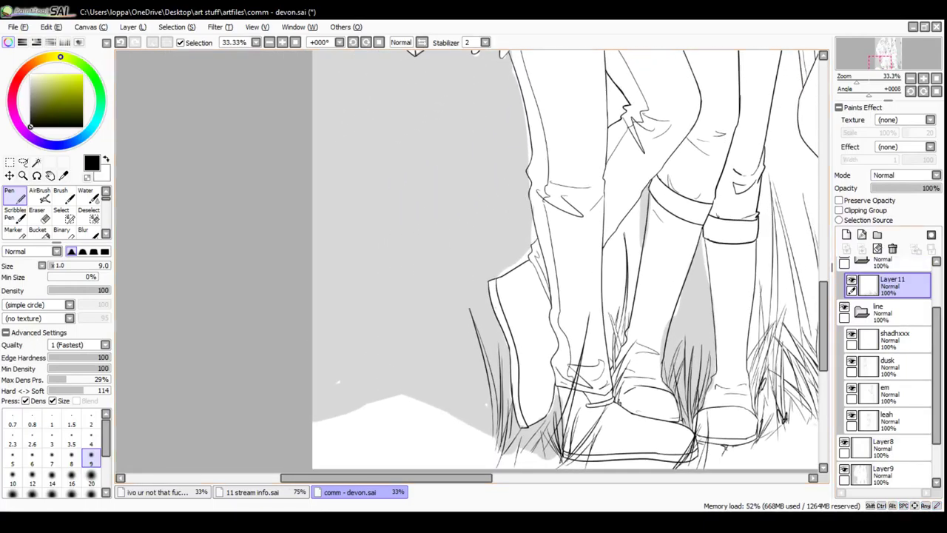
Create a new layer above Layer11 and sketch a jagged foliage outline on the empty background beside the left figure's legs
click(847, 235)
scroll(374, 216, up, 3)
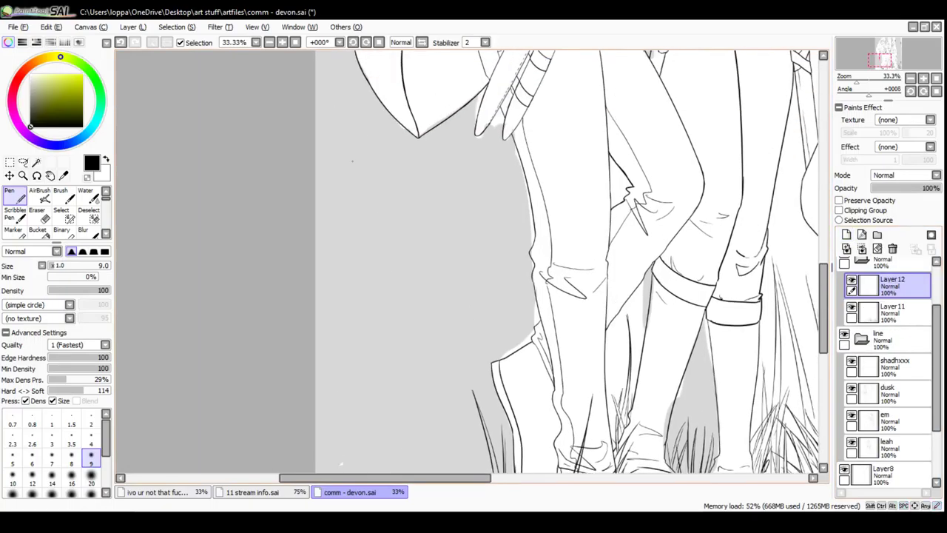
mouse_move(345, 175)
mouse_down()
mouse_move(368, 147)
mouse_move(385, 151)
mouse_move(362, 169)
mouse_move(388, 166)
mouse_move(366, 178)
mouse_move(405, 183)
mouse_move(387, 194)
mouse_move(418, 230)
mouse_up()
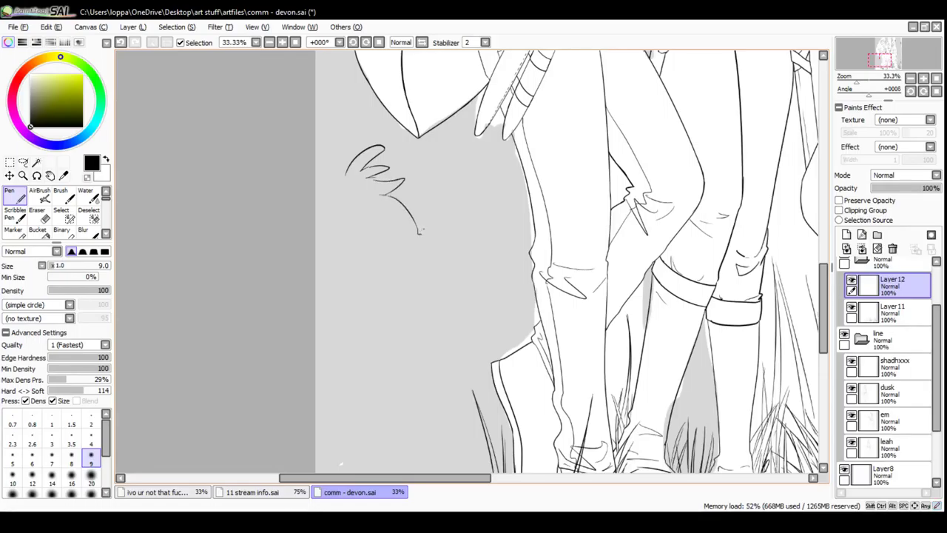
key(ctrl+z)
mouse_move(386, 194)
mouse_down()
mouse_move(405, 199)
mouse_move(434, 260)
mouse_up()
key(alt+Tab)
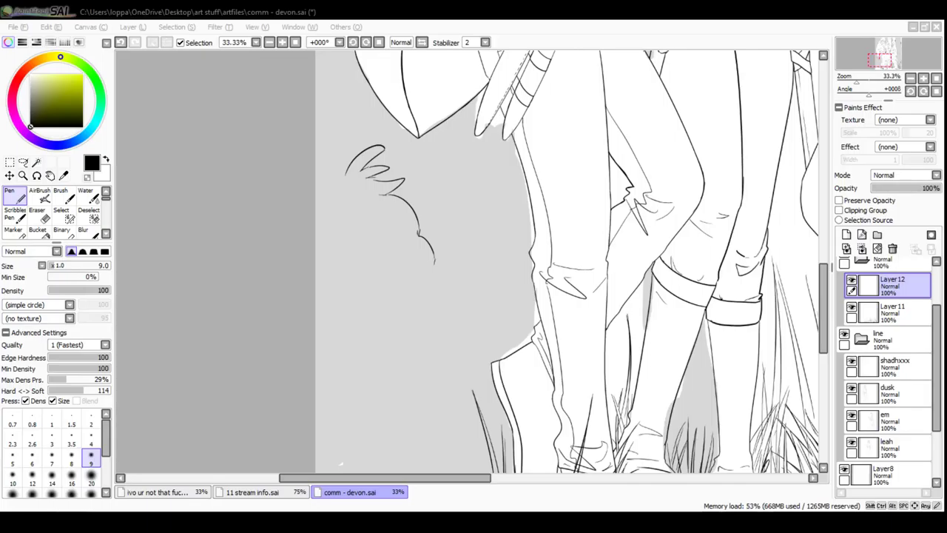
Extend the foliage outline with a cluster of small leaf tips at its lower end
scroll(570, 259, down, 2)
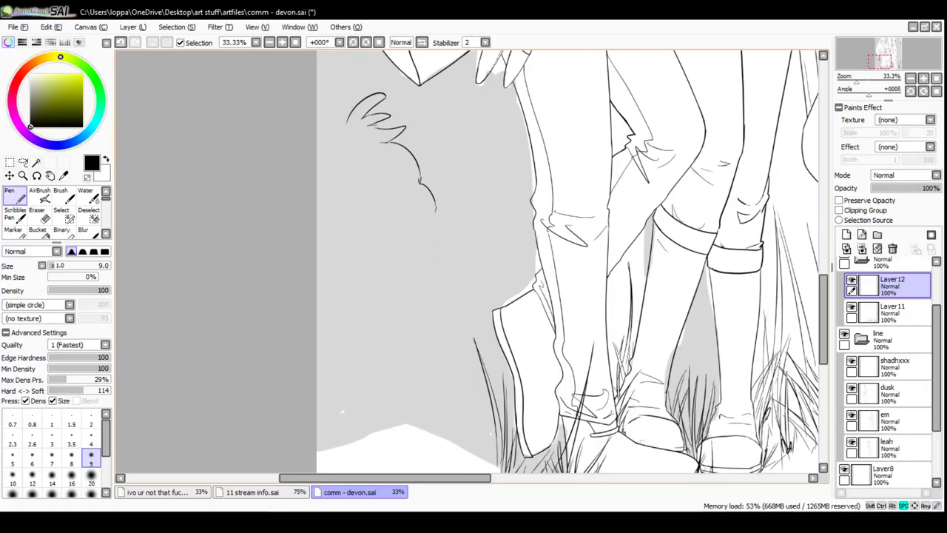
mouse_move(444, 208)
mouse_down()
mouse_move(450, 222)
mouse_move(445, 201)
mouse_move(437, 214)
mouse_move(443, 202)
mouse_up()
key(ctrl+z)
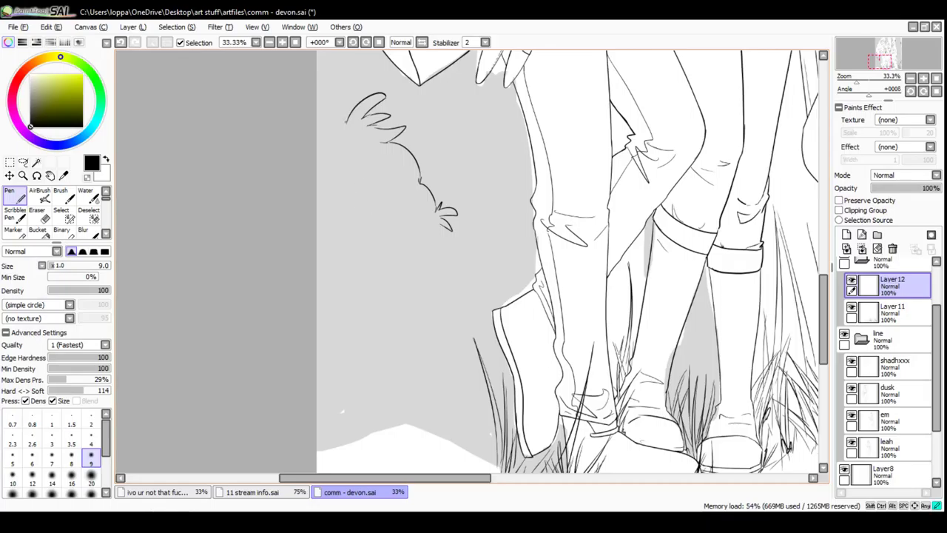
drag(346, 98, 340, 135)
Undo all the foliage outline strokes on the new layer
key(ctrl+z)
key(ctrl+z)
key(ctrl+z)
key(ctrl+z)
key(ctrl+z)
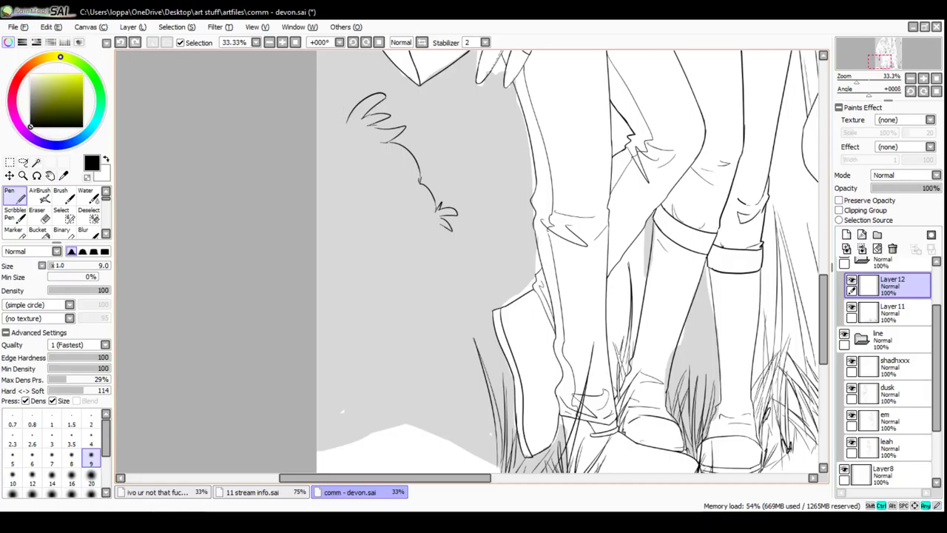
key(ctrl+z)
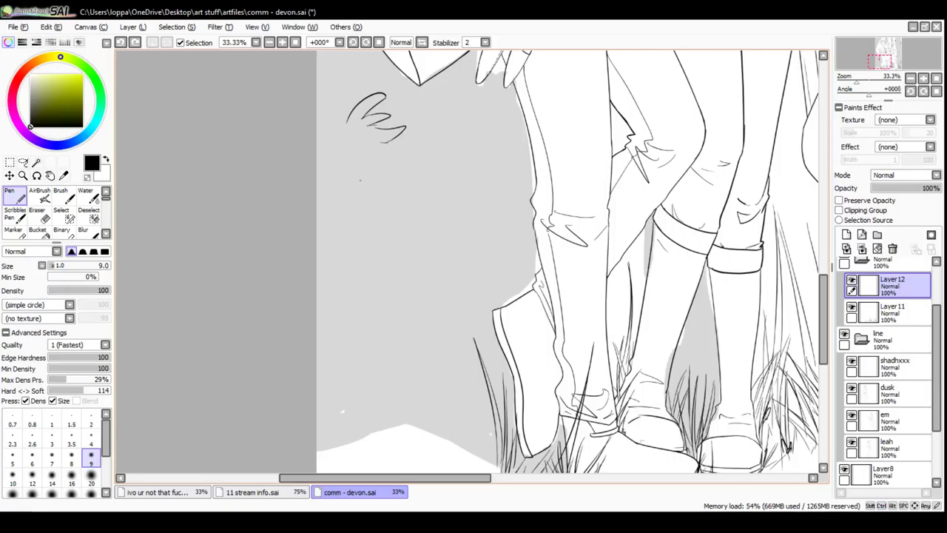
key(ctrl+z)
key(ctrl+z)
key(ctrl+z)
key(ctrl+z)
key(ctrl+z)
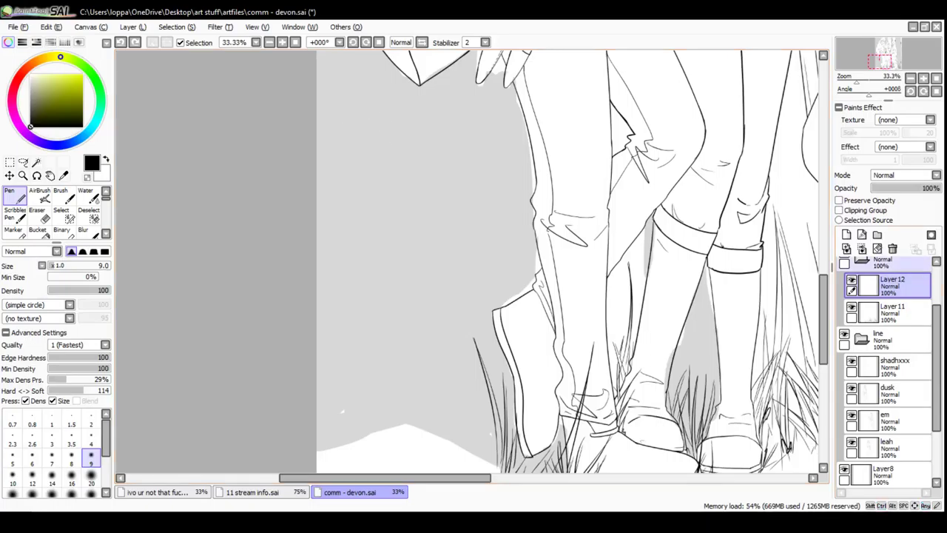
Sketch a tall, thin plant stem in mid grey with the Scribbles Pen on the background beside the left figure's legs
click(15, 215)
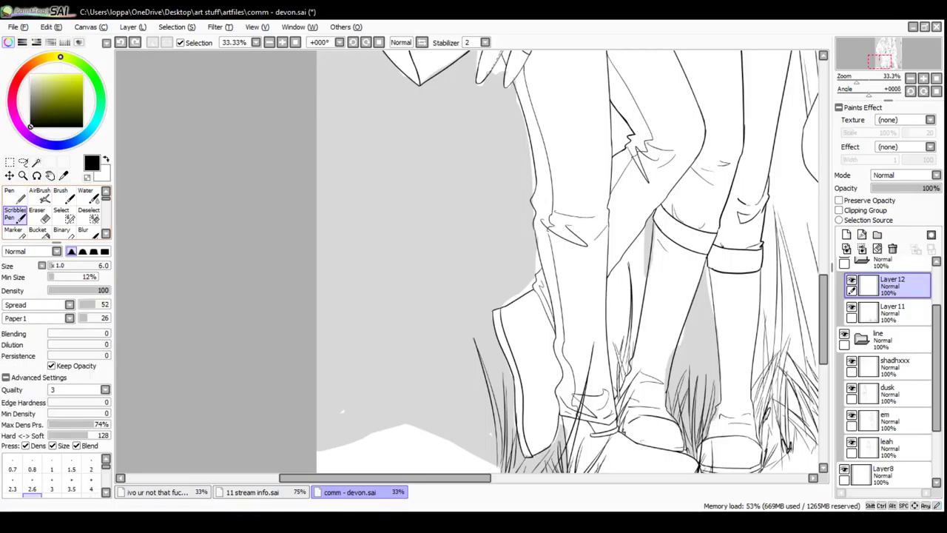
drag(30, 89, 31, 98)
key(ctrl+minus)
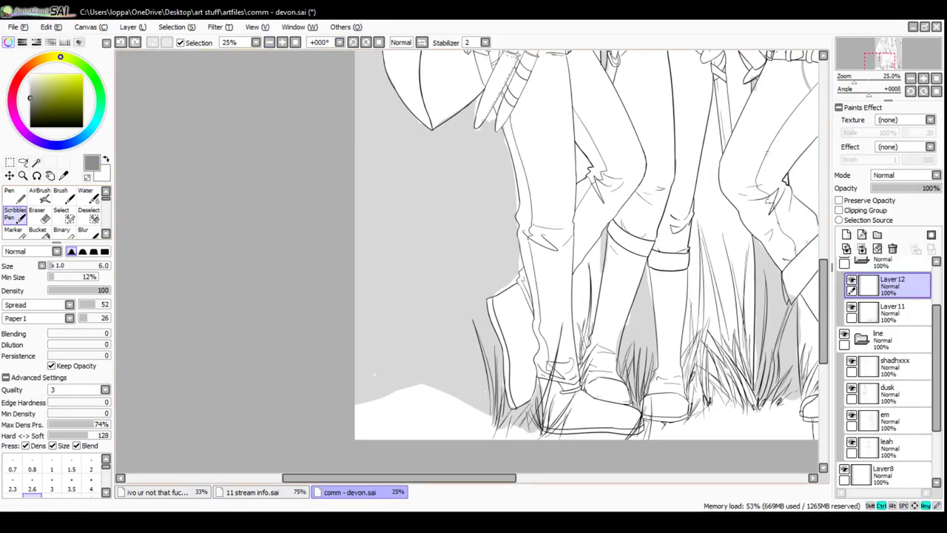
drag(442, 192, 405, 342)
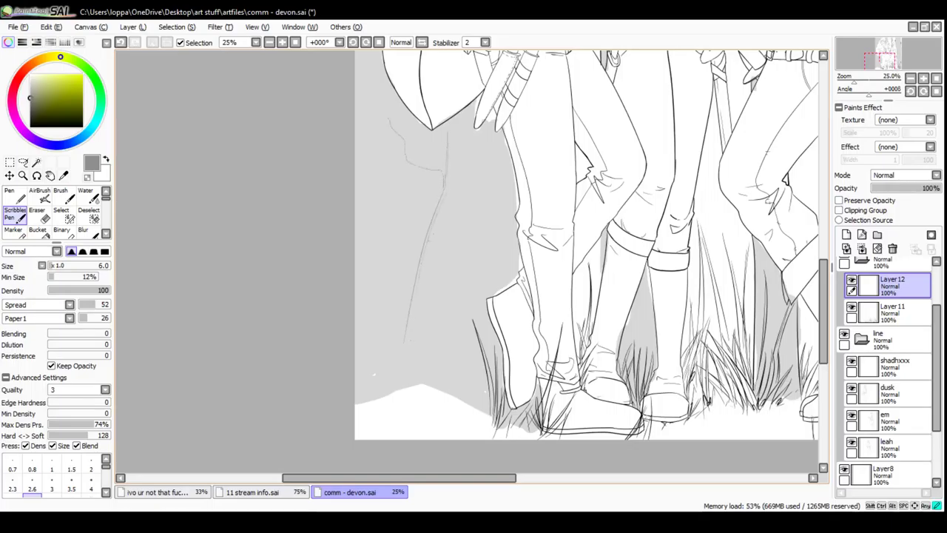
key(ctrl+z)
Sketch curved side branches and slim leaves along both sides of the stem's upper half
drag(445, 178, 403, 131)
mouse_move(400, 138)
mouse_down()
mouse_move(386, 129)
mouse_move(405, 139)
mouse_up()
mouse_move(443, 169)
mouse_down()
mouse_move(437, 191)
mouse_move(417, 169)
mouse_move(398, 173)
mouse_move(443, 182)
mouse_move(427, 224)
mouse_move(379, 194)
mouse_up()
mouse_move(424, 224)
mouse_down()
mouse_move(398, 207)
mouse_move(452, 206)
mouse_move(453, 221)
mouse_move(489, 246)
mouse_up()
mouse_move(428, 243)
mouse_down()
mouse_move(460, 241)
mouse_move(433, 253)
mouse_up()
drag(425, 222, 376, 193)
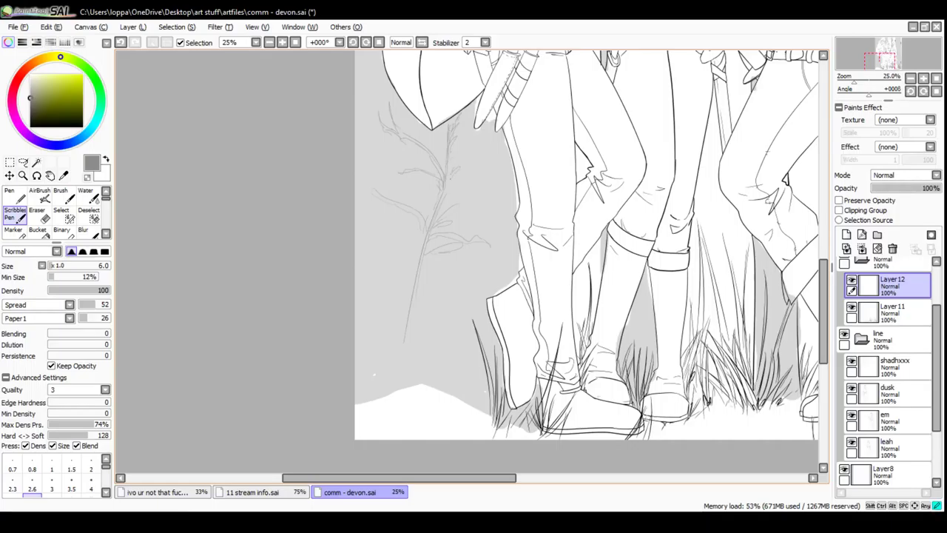
Erase the stray twig at the plant's upper outer edge with the Eraser at size 27
key(e)
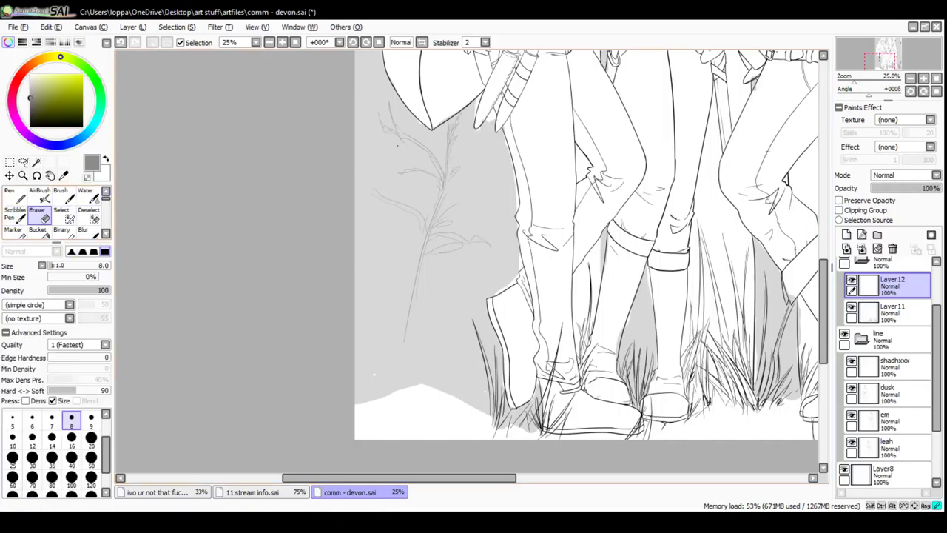
drag(58, 266, 65, 266)
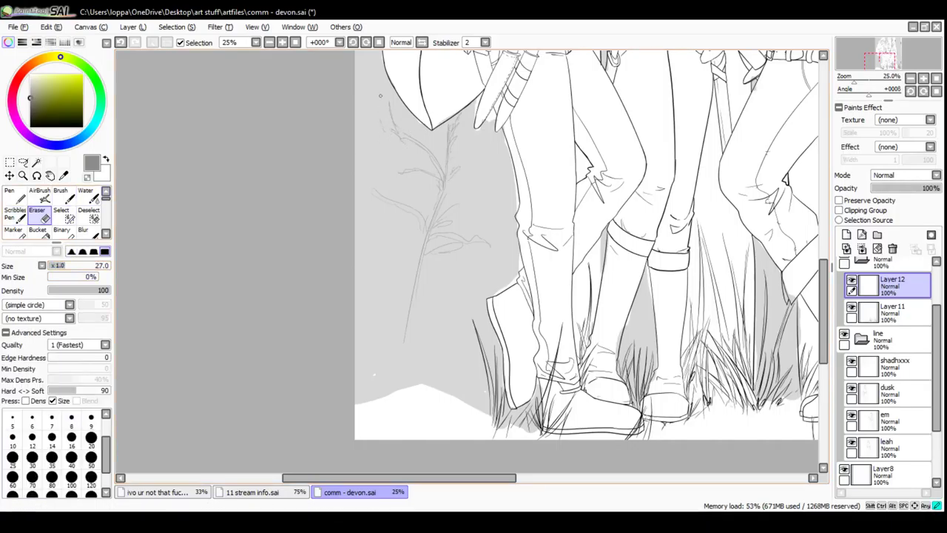
drag(391, 103, 396, 135)
Sketch a forked branch with small upright twigs on the outer side of the plant's stem using the Scribbles Pen
click(281, 43)
drag(357, 214, 337, 246)
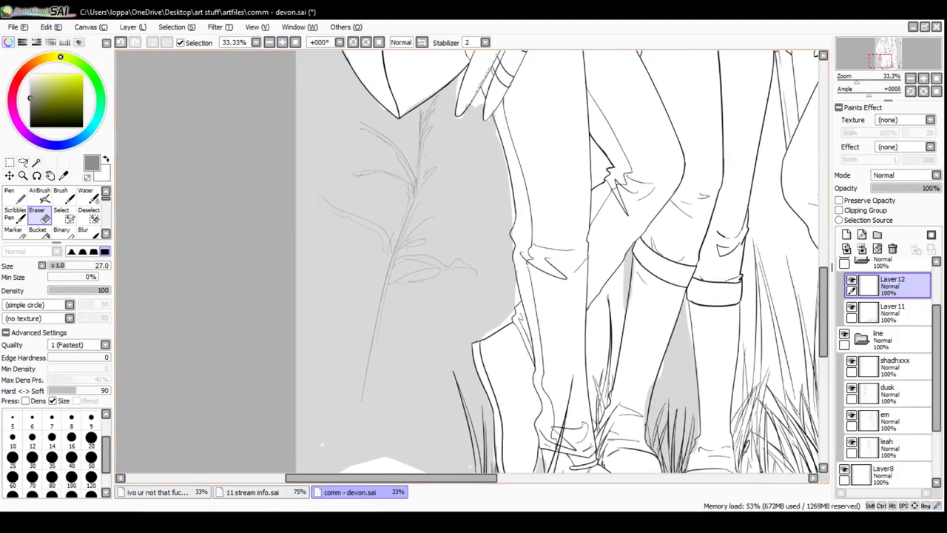
click(15, 195)
click(14, 216)
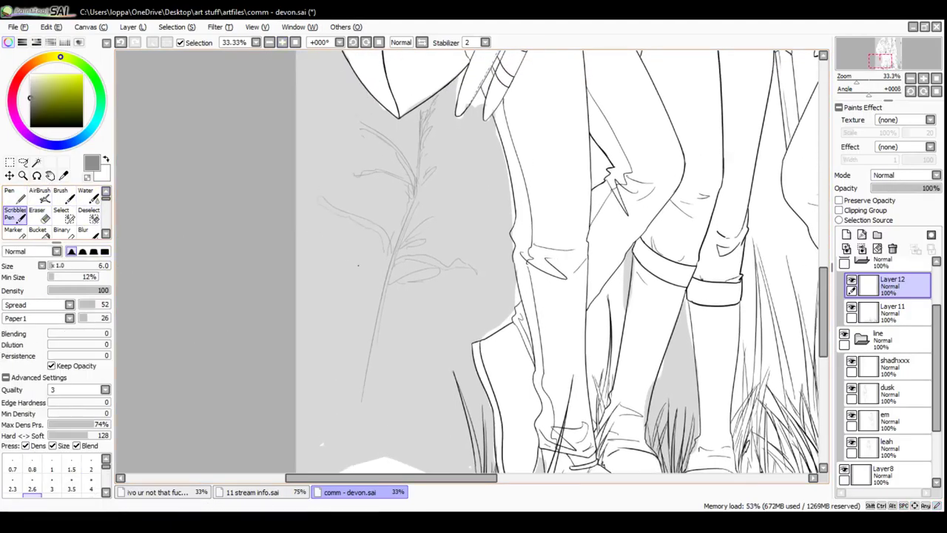
drag(358, 265, 351, 232)
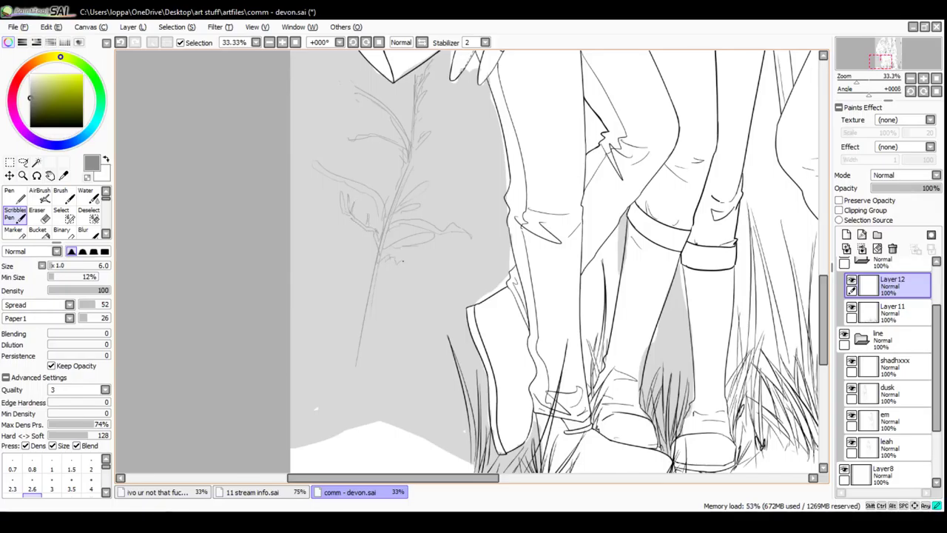
key(ctrl+z)
Thicken the stem down toward the ground and add a twiggy lower branch on each side
mouse_move(404, 260)
mouse_down()
mouse_move(394, 256)
mouse_move(363, 386)
mouse_up()
mouse_move(376, 333)
mouse_down()
mouse_move(416, 260)
mouse_move(432, 282)
mouse_up()
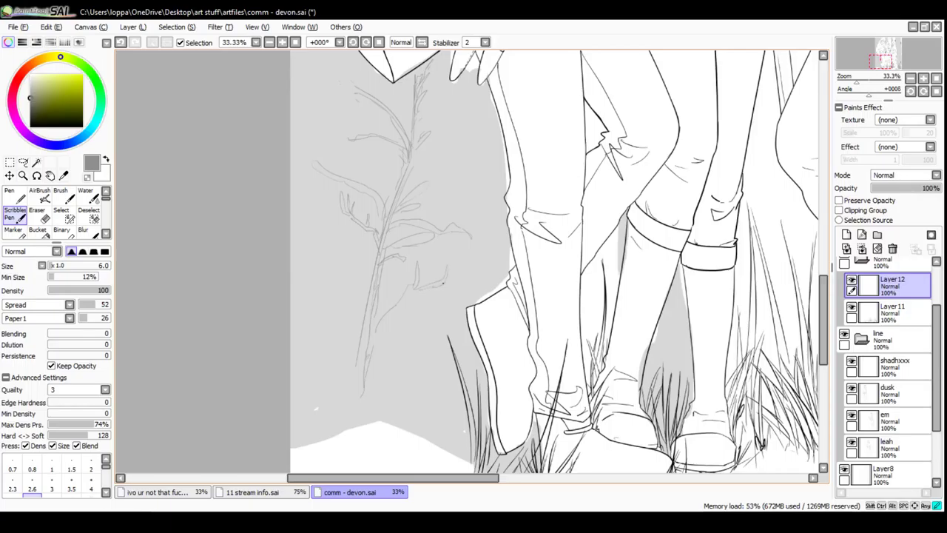
mouse_move(445, 282)
mouse_down()
mouse_move(454, 256)
mouse_move(448, 278)
mouse_move(419, 286)
mouse_up()
drag(375, 313, 368, 353)
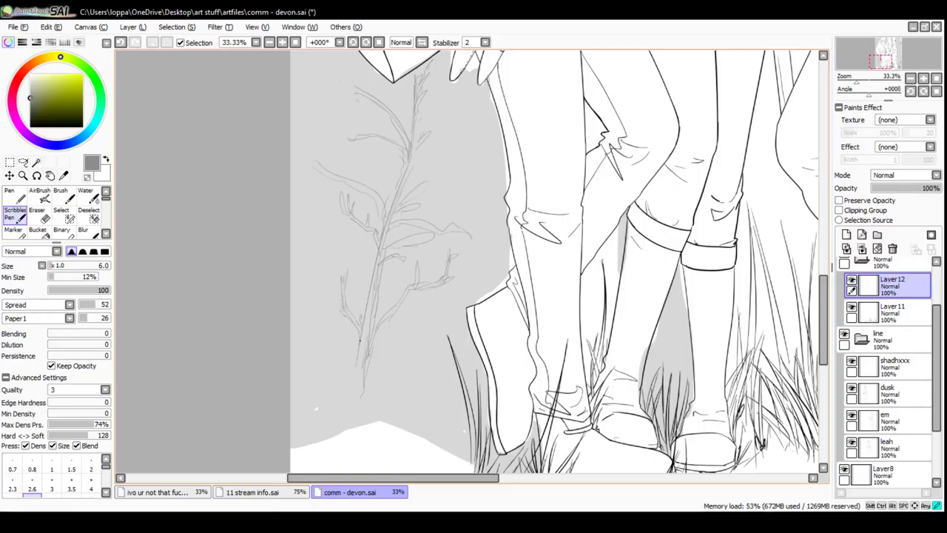
Sketch small grass tufts at the base of the stem and a few sparse blades between the plant and the raised boot
drag(358, 364, 333, 375)
mouse_move(352, 415)
mouse_down()
mouse_move(423, 329)
mouse_move(388, 414)
mouse_move(382, 390)
mouse_move(399, 428)
mouse_move(419, 429)
mouse_up()
key(ctrl+z)
key(ctrl+z)
mouse_move(444, 346)
mouse_down()
mouse_move(415, 398)
mouse_move(428, 414)
mouse_up()
drag(435, 404, 425, 421)
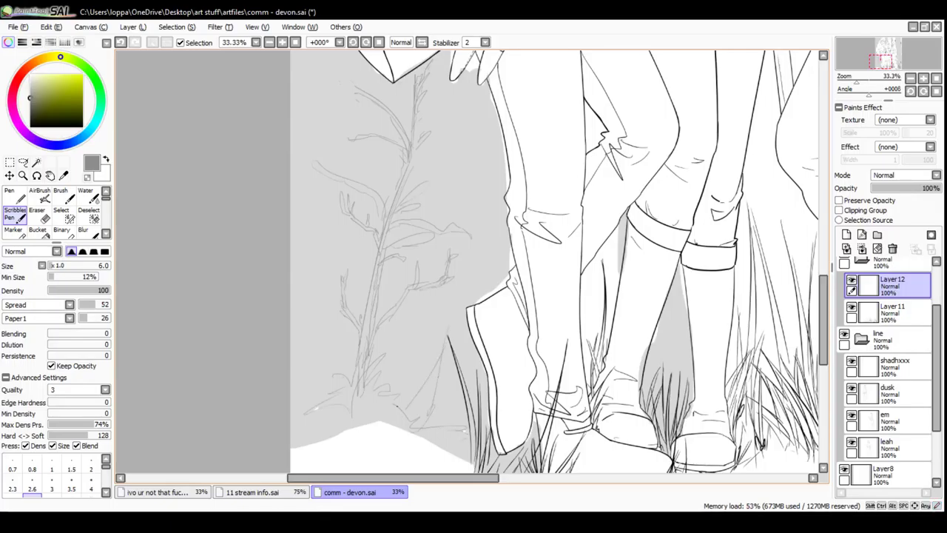
Fill the ground around the plant with loose, long grass blades from the canvas edge to the raised boot
drag(299, 414, 346, 396)
drag(340, 427, 355, 394)
drag(397, 373, 362, 453)
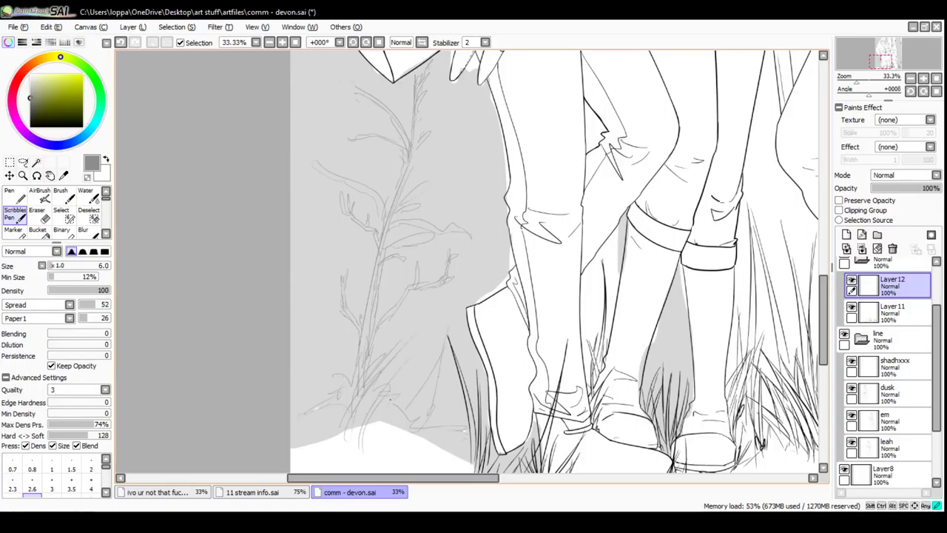
drag(341, 386, 330, 412)
mouse_move(348, 324)
mouse_down()
mouse_move(326, 443)
mouse_move(302, 387)
mouse_up()
mouse_move(399, 464)
mouse_down()
mouse_move(424, 428)
mouse_move(448, 439)
mouse_up()
drag(294, 438, 324, 315)
drag(419, 362, 436, 332)
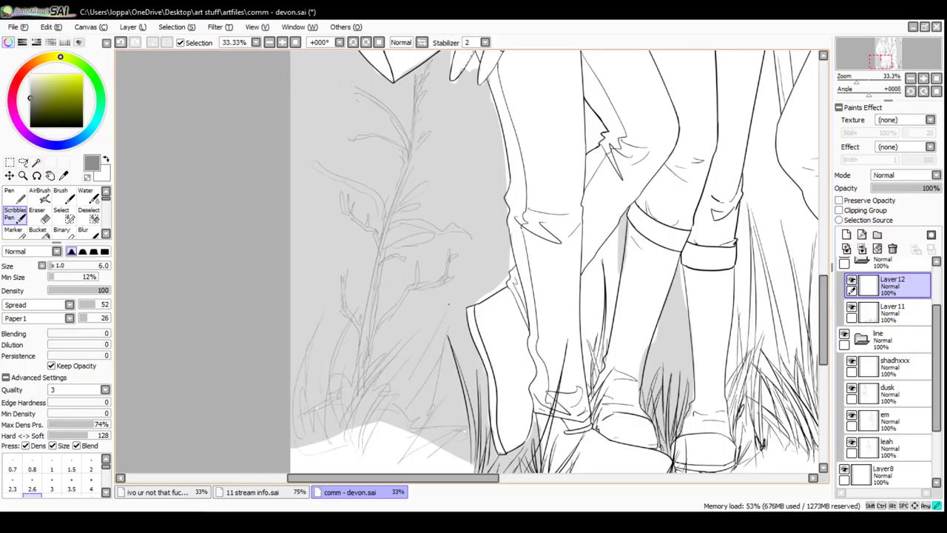
Darken the plant and grass sketch on Layer12 with a filter adjustment
key(space)
mouse_move(464, 431)
mouse_down()
mouse_move(455, 385)
mouse_move(421, 447)
mouse_up()
key(Page_Down)
key(space)
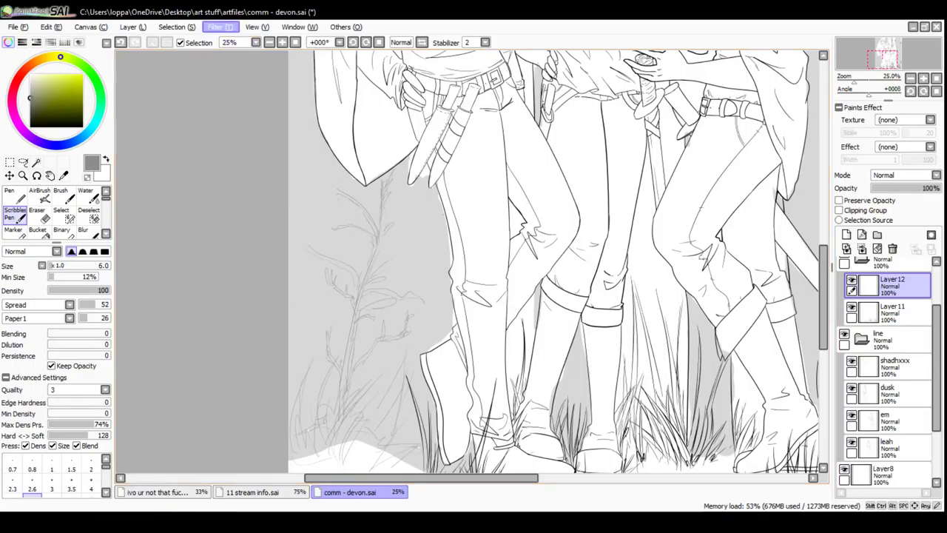
click(333, 44)
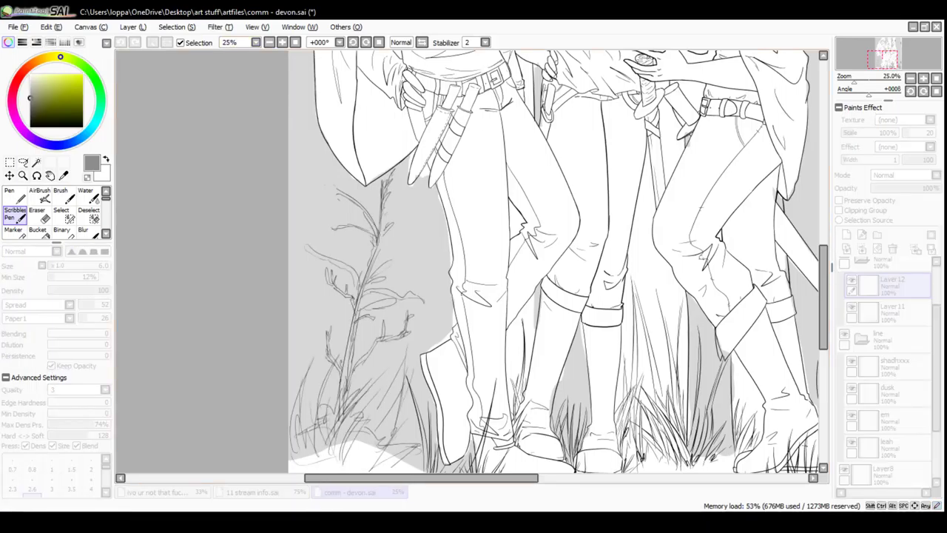
key(Return)
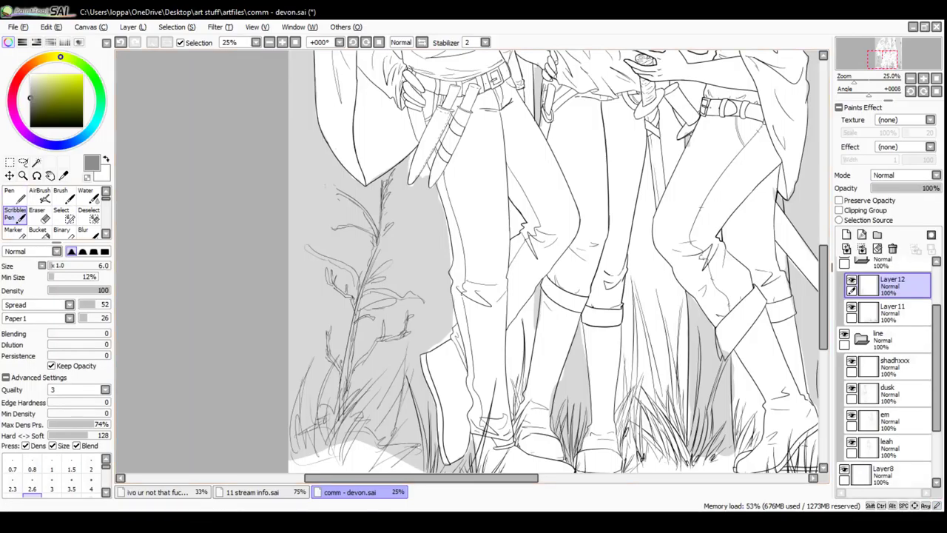
Enlarge the plant and grass sketch slightly with Transform and shift it a little toward the canvas edge
key(m)
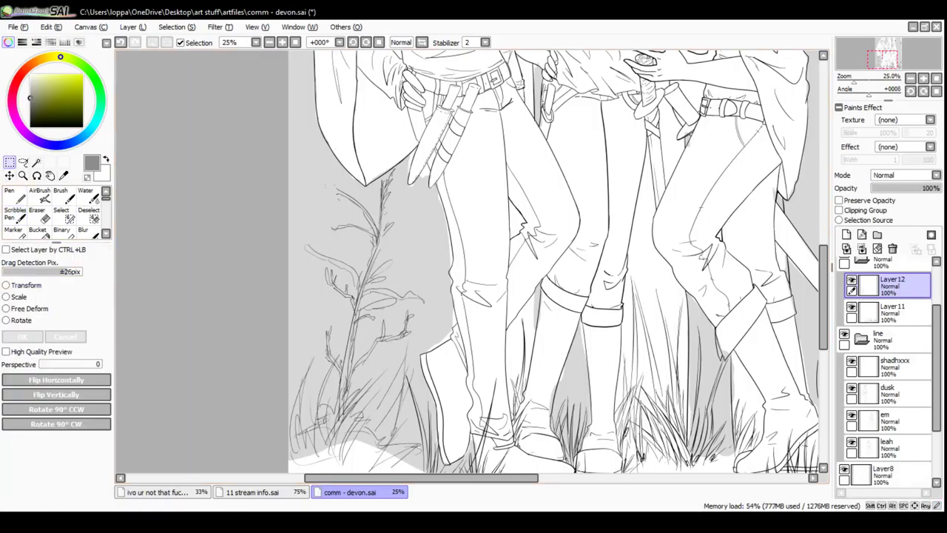
key(ctrl+t)
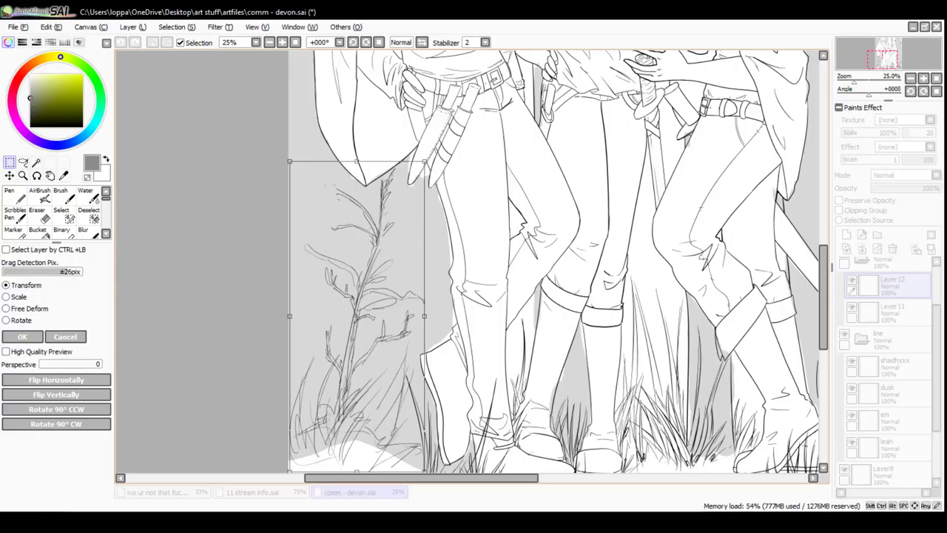
drag(425, 162, 431, 157)
drag(360, 314, 360, 322)
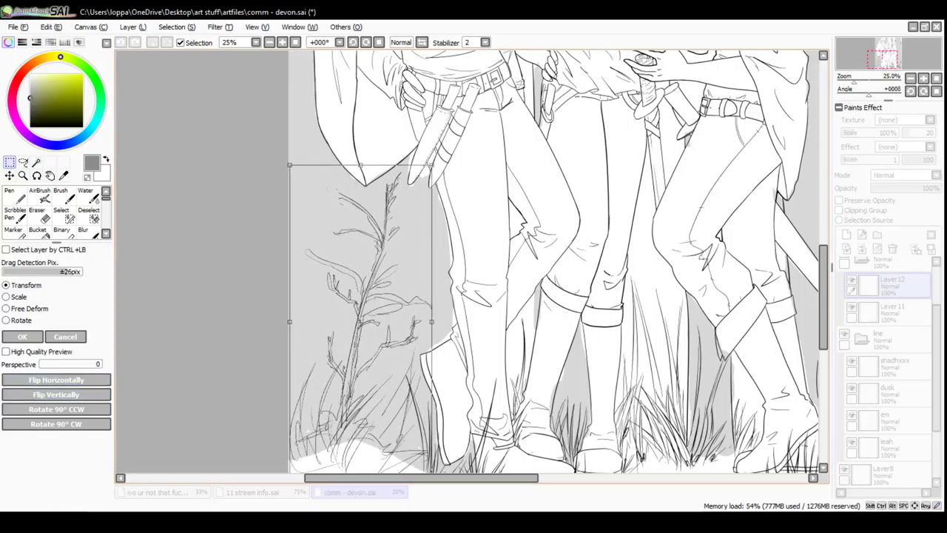
drag(431, 164, 431, 161)
mouse_move(360, 320)
mouse_down()
mouse_move(355, 306)
mouse_move(358, 321)
mouse_up()
click(23, 336)
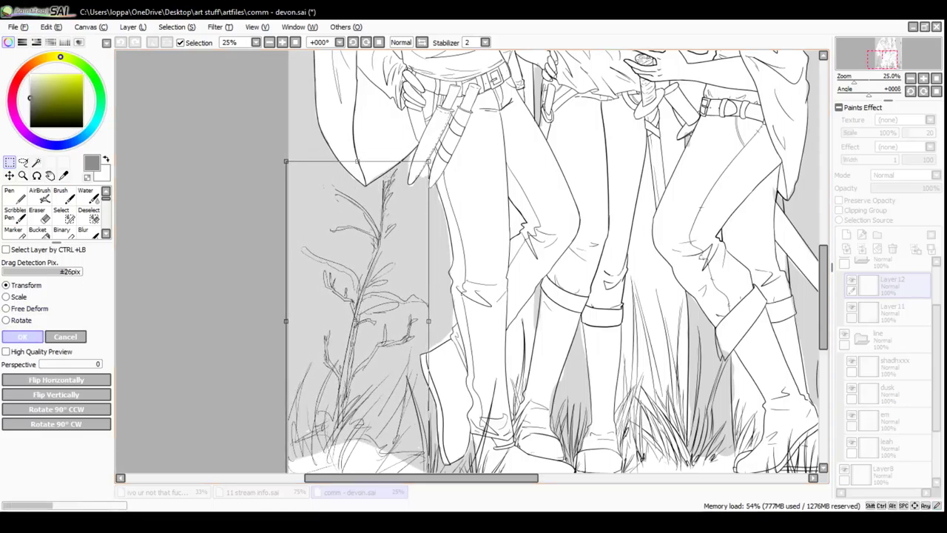
Examine the whole composition, and look closely at the plant and grass around the figures' boots
click(269, 42)
click(270, 42)
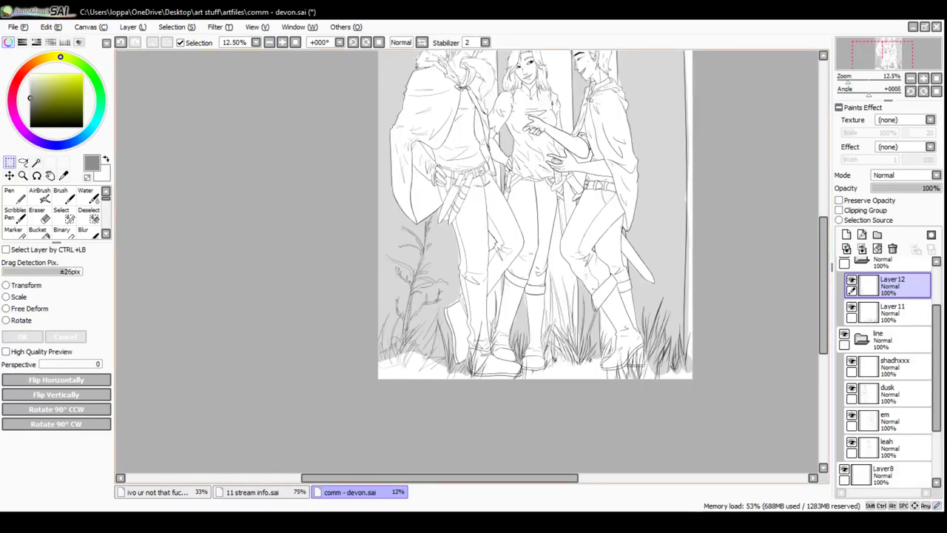
drag(503, 222, 439, 316)
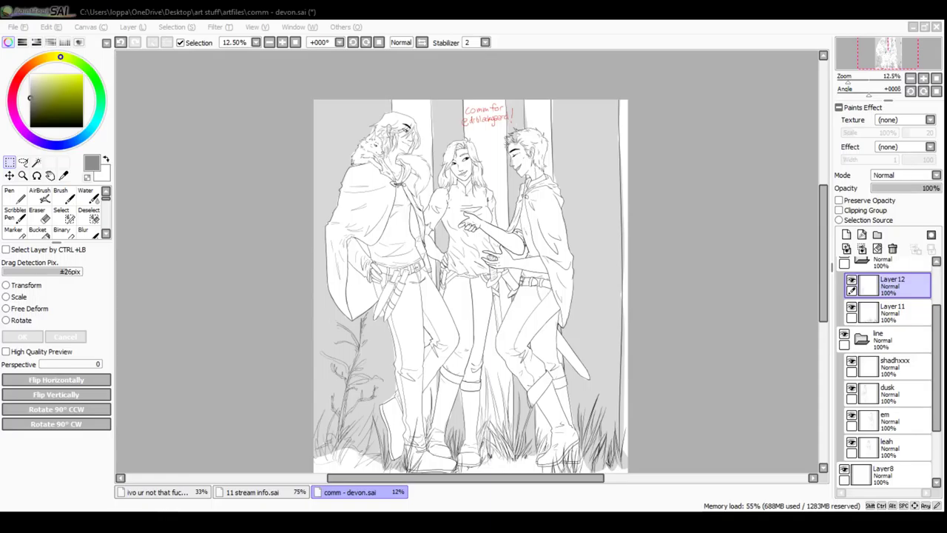
key(alt+Tab)
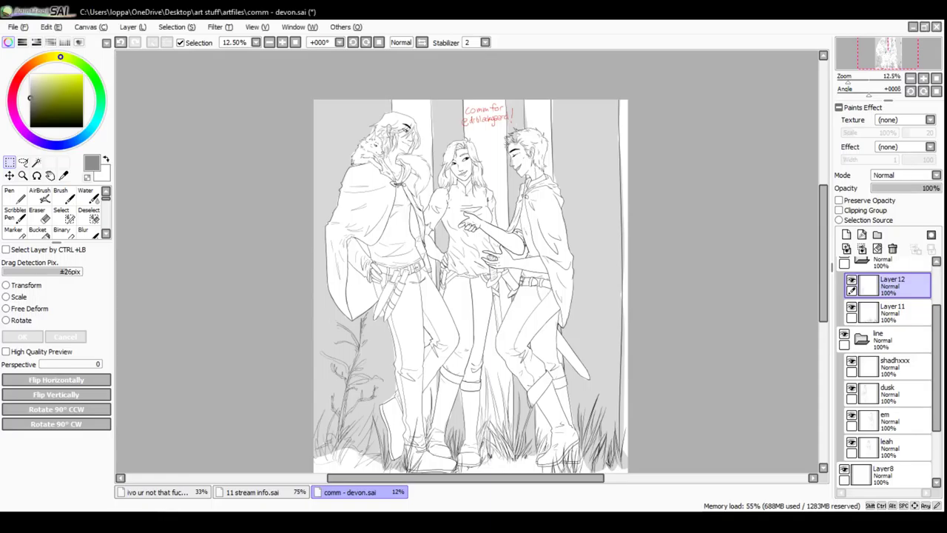
click(282, 43)
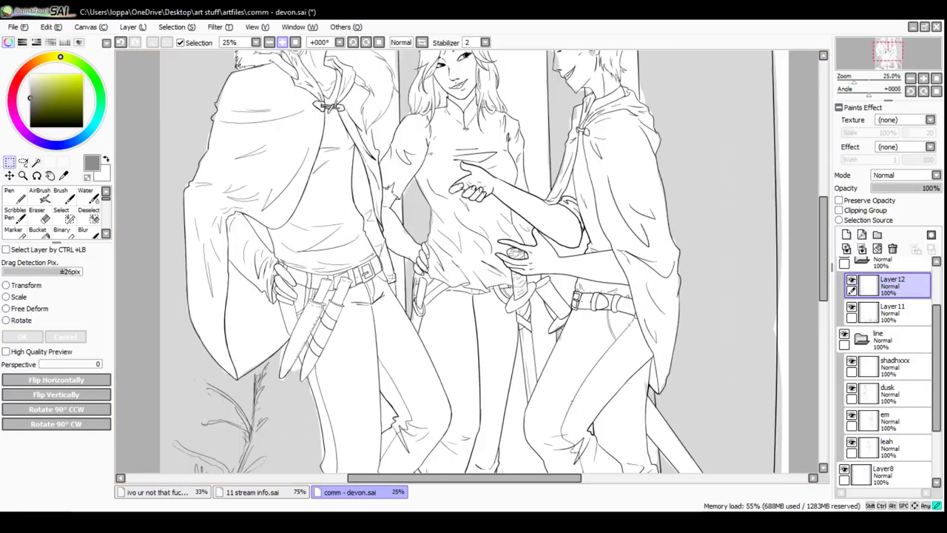
drag(473, 415, 530, 109)
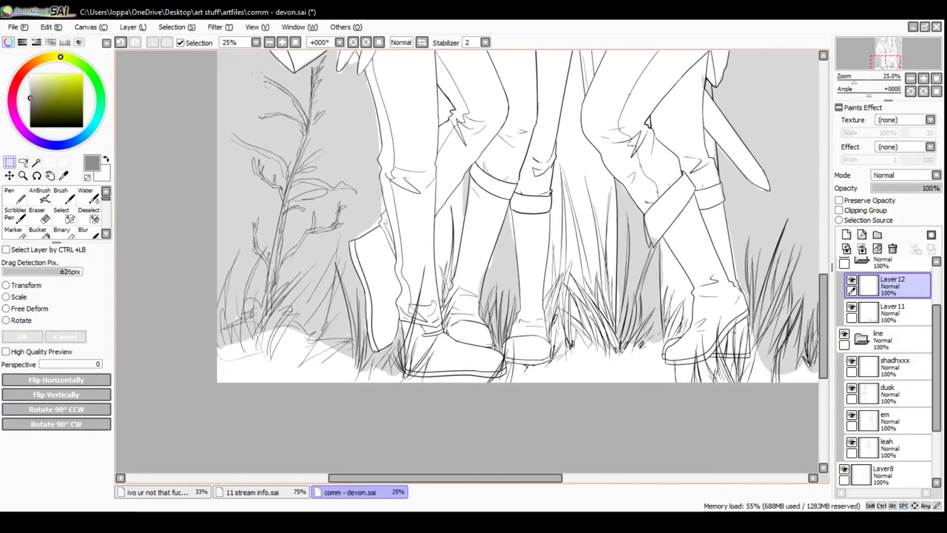
drag(459, 251, 505, 274)
click(282, 42)
click(282, 42)
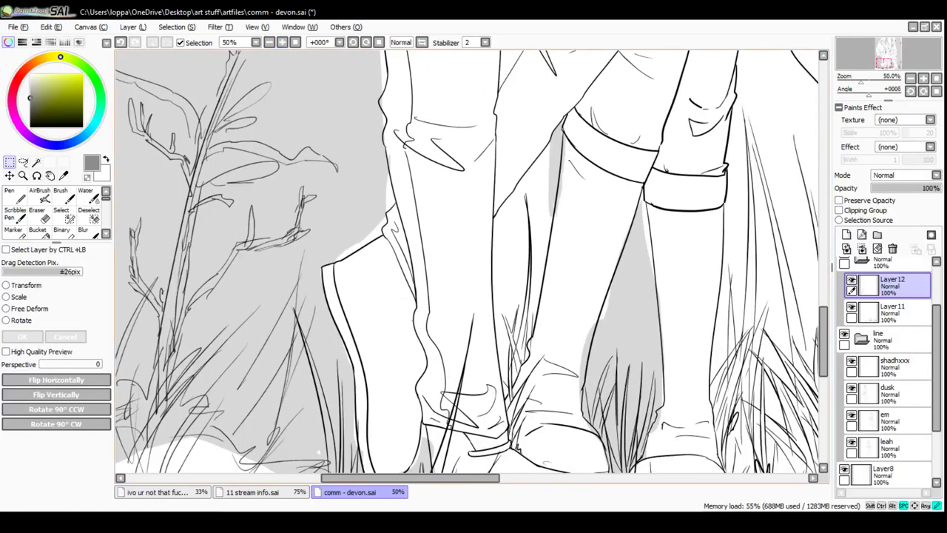
drag(385, 325, 553, 236)
click(38, 231)
drag(444, 252, 435, 317)
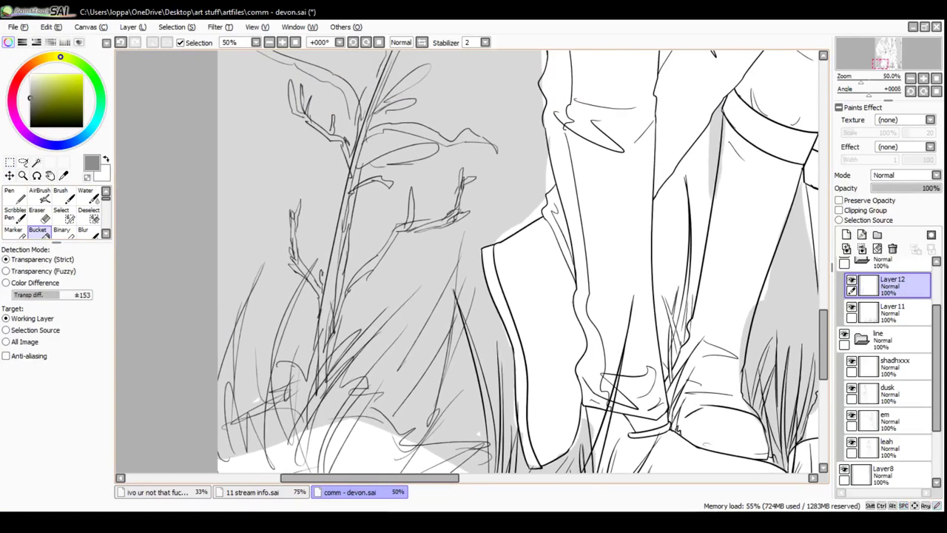
click(437, 311)
key(ctrl+z)
Try to retouch the plant's lower inner branch with the Eraser and the grey Scribbles Pen
key(e)
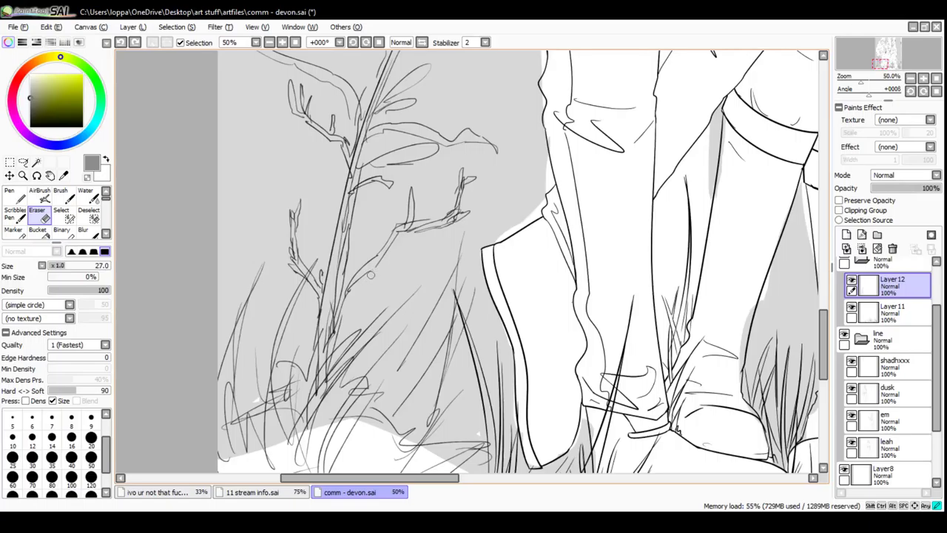
drag(375, 273, 372, 276)
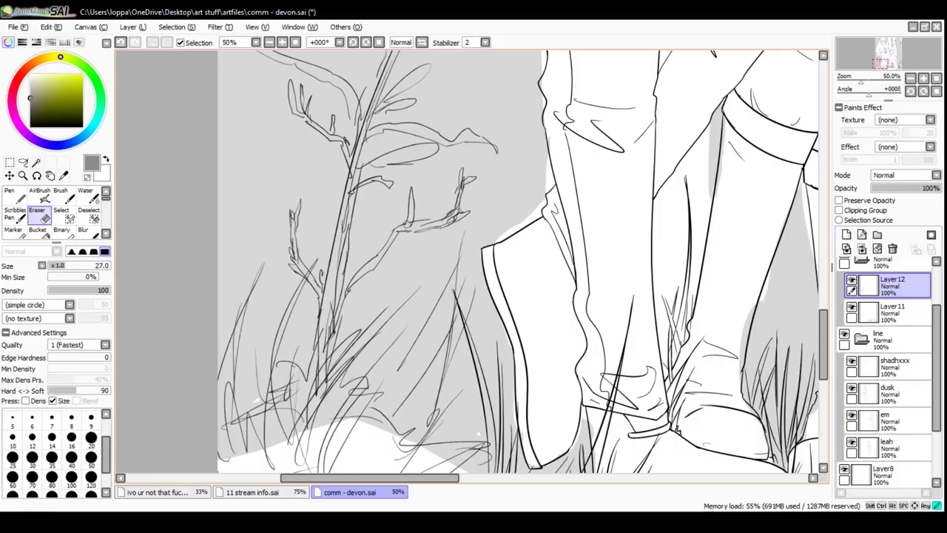
click(15, 215)
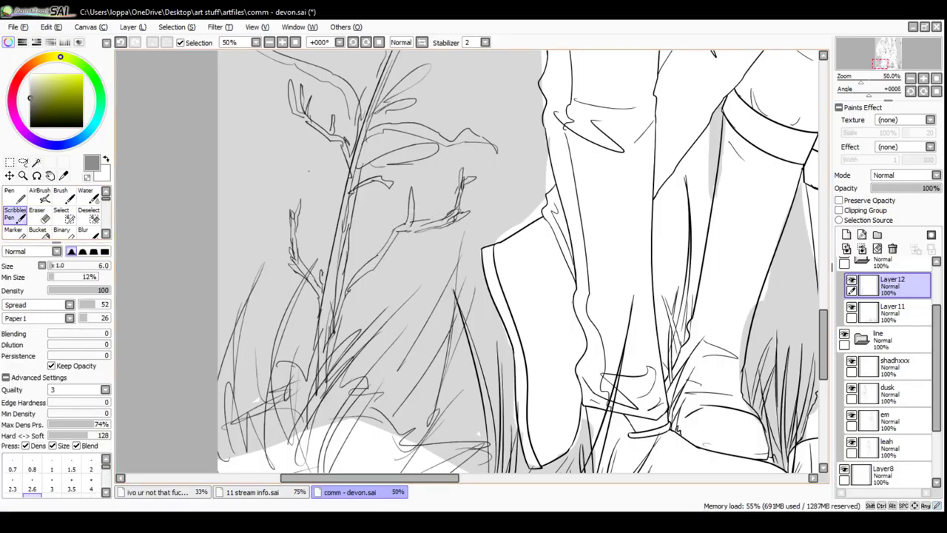
drag(404, 227, 412, 220)
key(ctrl+z)
Set the drawing colour to black for the Pen, and add a new layer above Layer12, lowering Layer12's opacity to 48%
click(30, 127)
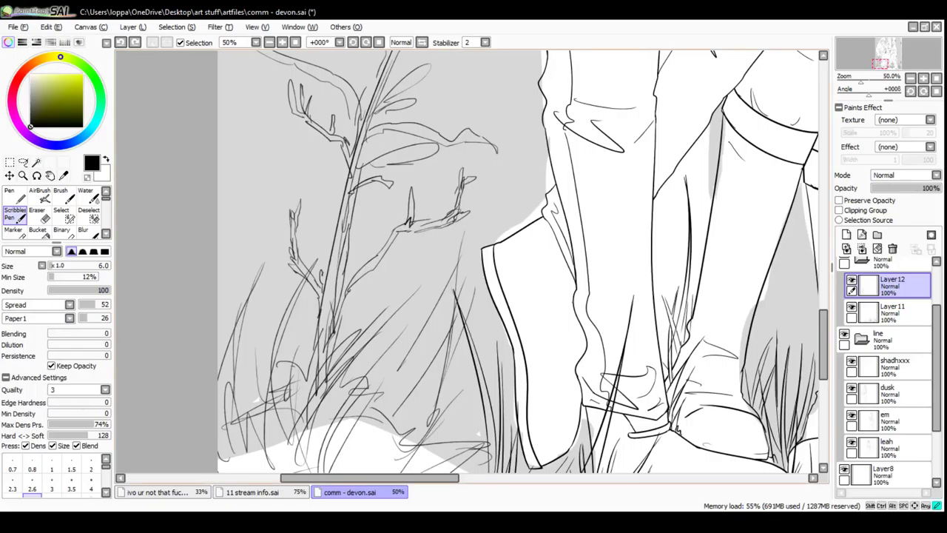
drag(410, 222, 412, 220)
key(ctrl+z)
click(15, 195)
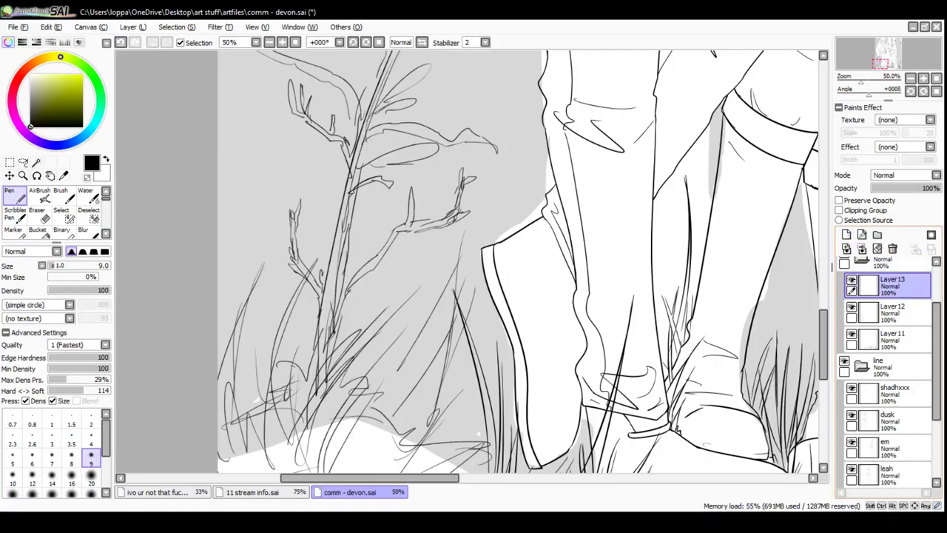
click(895, 313)
drag(938, 188, 905, 188)
click(894, 286)
Ink the inner edge of the plant's lower stem and the lower inner branch up to its first upright twig with the black Pen
mouse_move(345, 317)
mouse_down()
mouse_move(350, 378)
mouse_move(337, 415)
mouse_up()
key(ctrl+z)
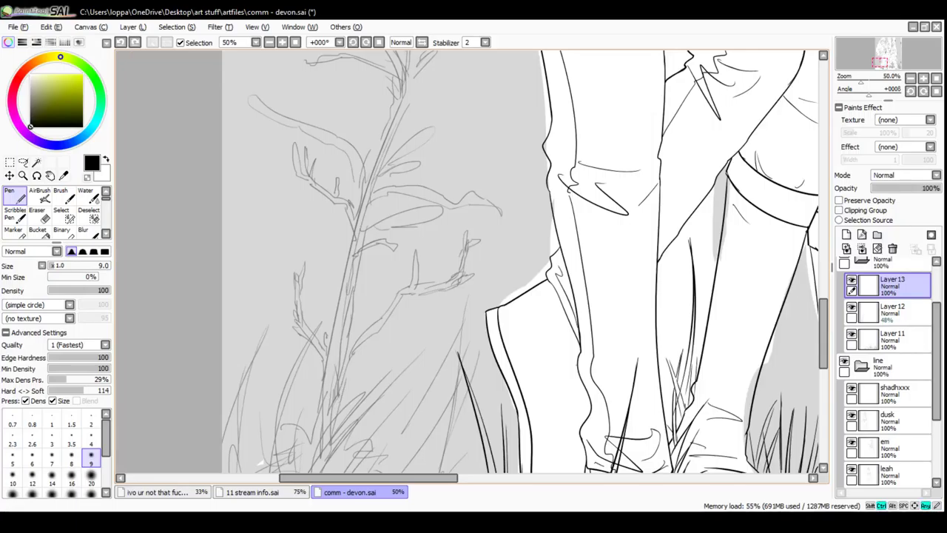
drag(345, 357, 340, 414)
key(ctrl+z)
drag(346, 360, 337, 410)
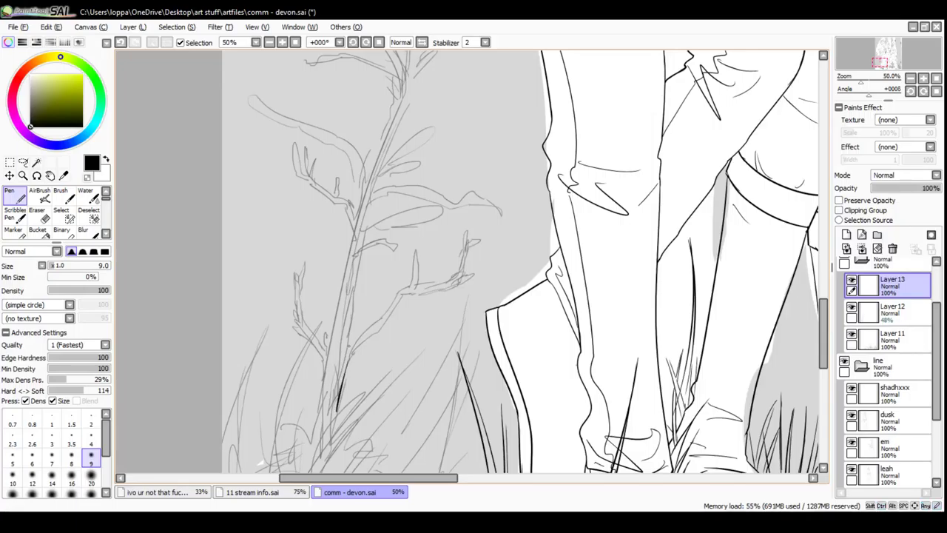
drag(346, 370, 404, 293)
mouse_move(348, 355)
mouse_down()
mouse_move(385, 316)
mouse_move(359, 339)
mouse_move(377, 330)
mouse_move(414, 247)
mouse_up()
key(ctrl+z)
key(ctrl+z)
key(ctrl+z)
key(ctrl+z)
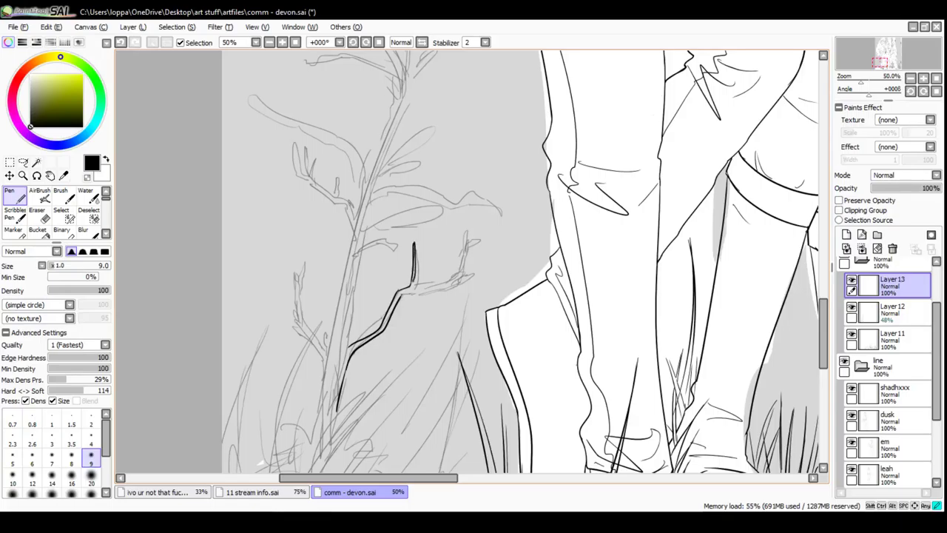
Ink the outer end of the lower inner branch, with its forked upright twig and a small bud beside the twig's base
mouse_move(413, 286)
mouse_down()
mouse_move(450, 283)
mouse_move(405, 293)
mouse_move(455, 285)
mouse_move(470, 275)
mouse_move(456, 274)
mouse_move(478, 240)
mouse_move(466, 232)
mouse_move(467, 251)
mouse_up()
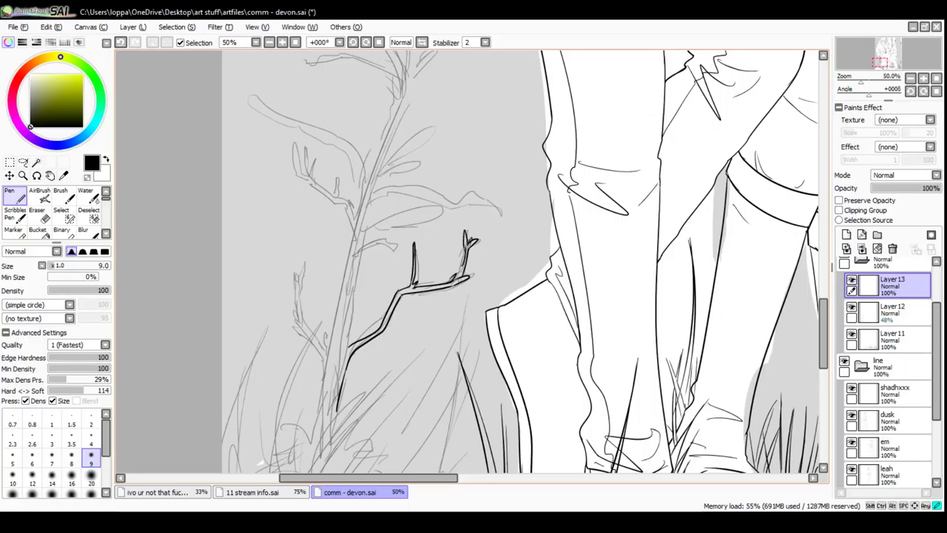
key(ctrl+z)
drag(464, 249, 458, 278)
key(ctrl+z)
key(ctrl+y)
key(ctrl+z)
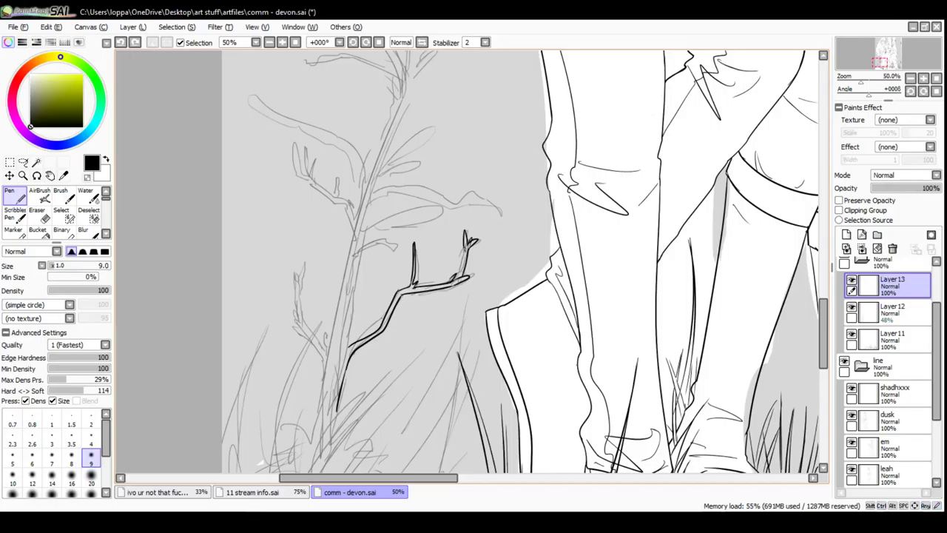
key(ctrl+y)
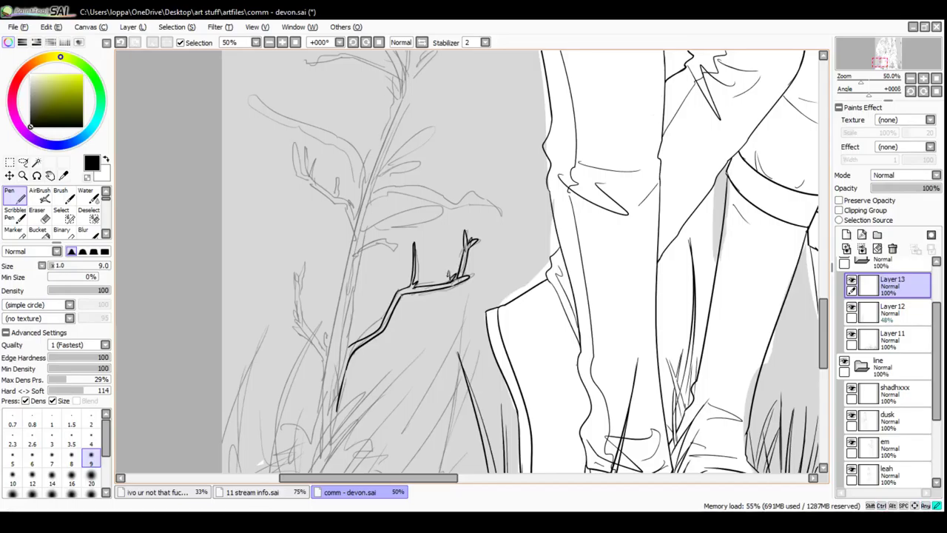
Ink a small spiky shoot where the lower inner branch meets the main stem
drag(452, 288, 503, 281)
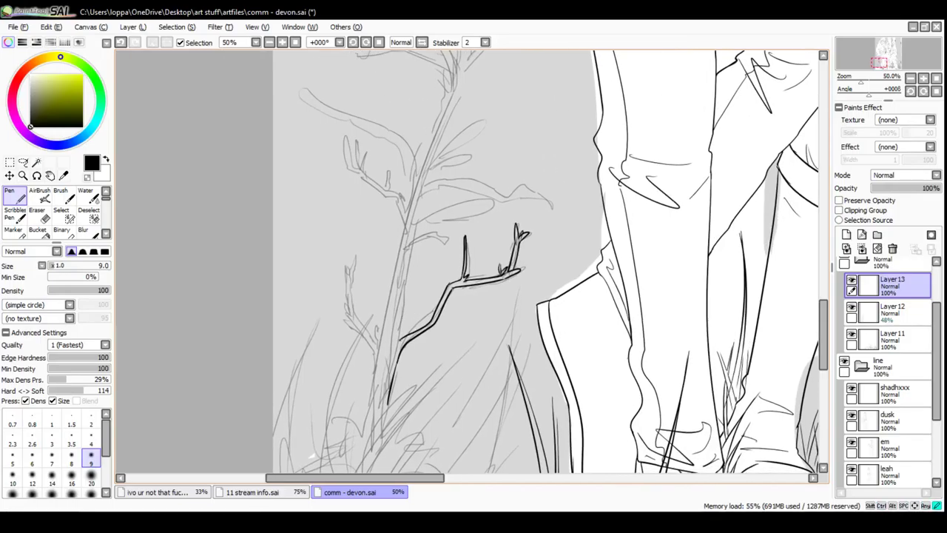
mouse_move(401, 340)
mouse_down()
mouse_move(404, 324)
mouse_move(400, 341)
mouse_up()
key(ctrl+z)
key(ctrl+z)
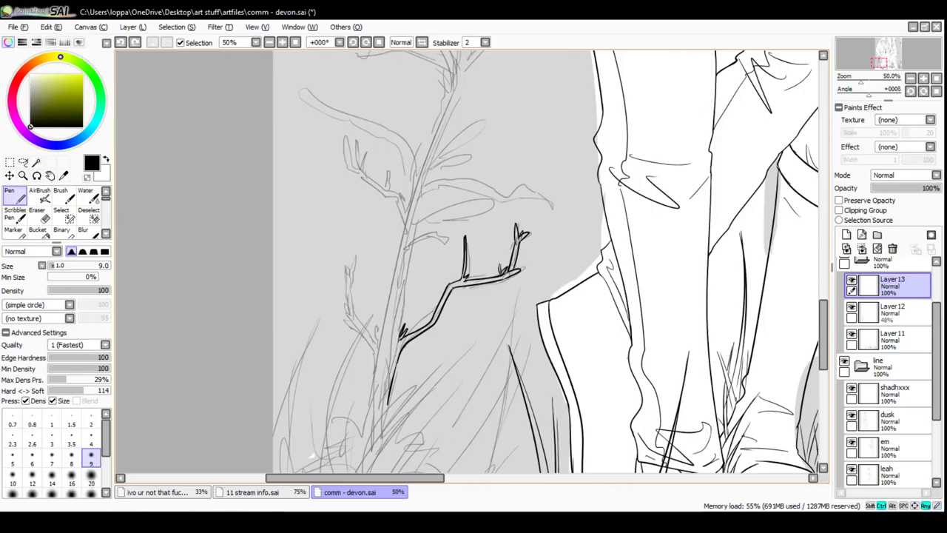
Ink both edges of the main stem above the lower branch, including the short twig on its inner side
drag(368, 417, 396, 234)
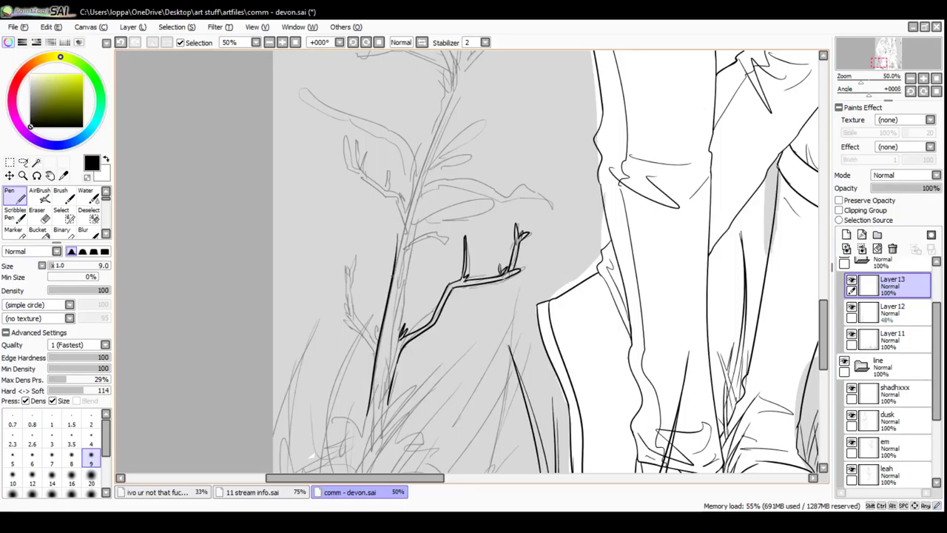
key(ctrl+z)
drag(361, 435, 400, 228)
key(ctrl+z)
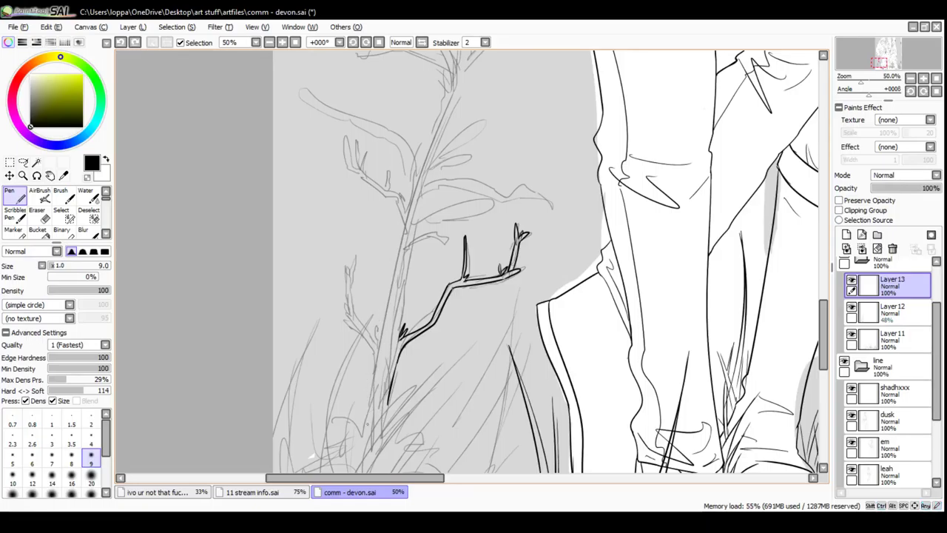
drag(366, 433, 399, 233)
key(ctrl+z)
mouse_move(368, 417)
mouse_down()
mouse_move(403, 226)
mouse_move(397, 205)
mouse_up()
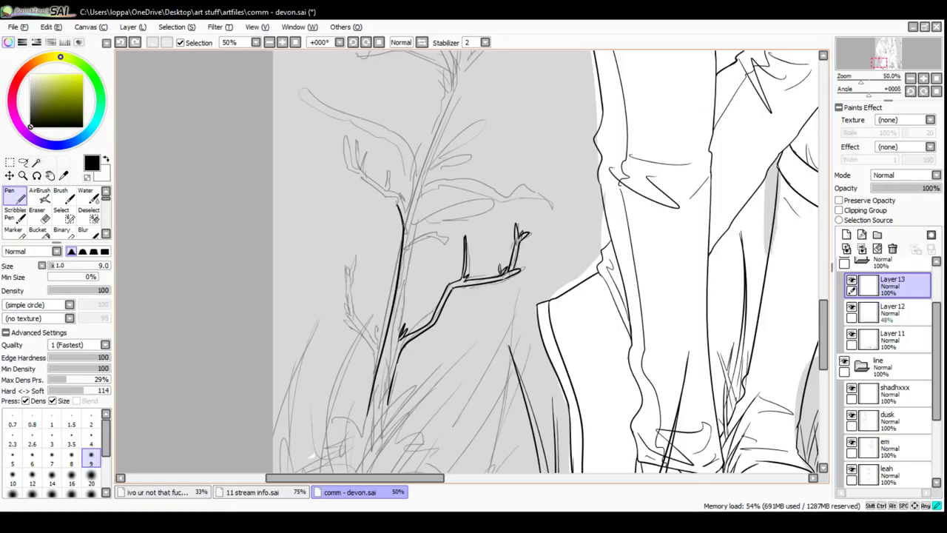
drag(405, 250, 440, 241)
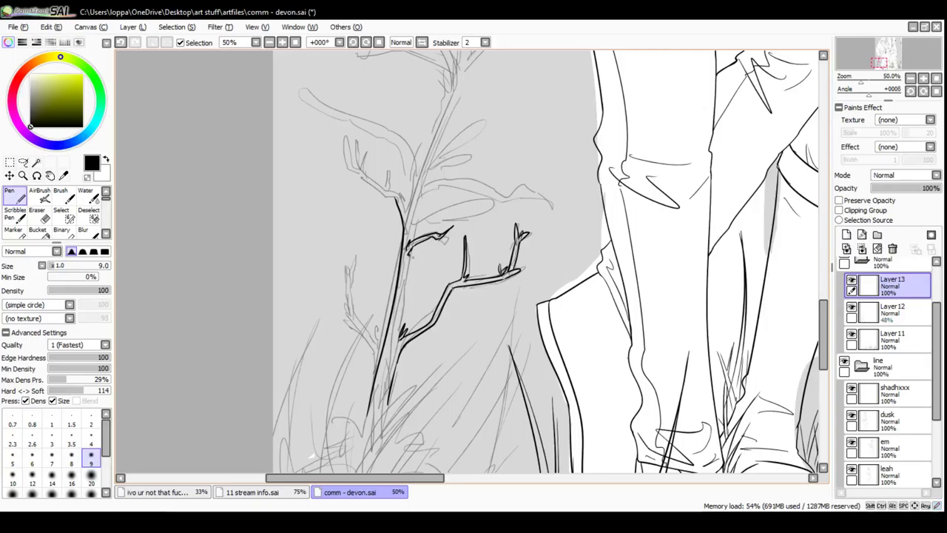
drag(409, 246, 391, 348)
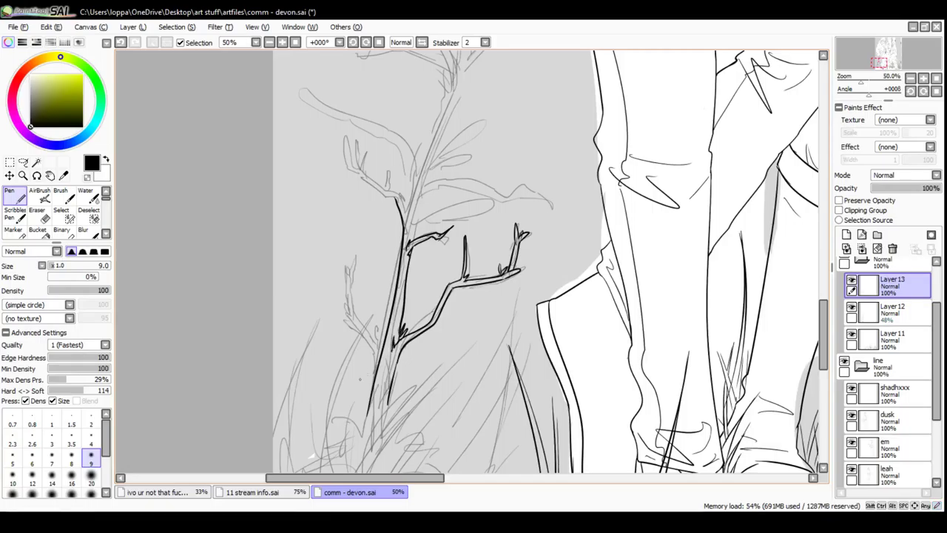
Ink the long drooping upper branch reaching toward the figure and the opposite upper branch with its small twig
mouse_move(412, 241)
mouse_down()
mouse_move(419, 194)
mouse_move(450, 177)
mouse_move(502, 194)
mouse_move(537, 183)
mouse_move(562, 200)
mouse_up()
mouse_move(542, 191)
mouse_down()
mouse_move(557, 199)
mouse_move(533, 187)
mouse_move(490, 199)
mouse_move(465, 181)
mouse_move(421, 185)
mouse_up()
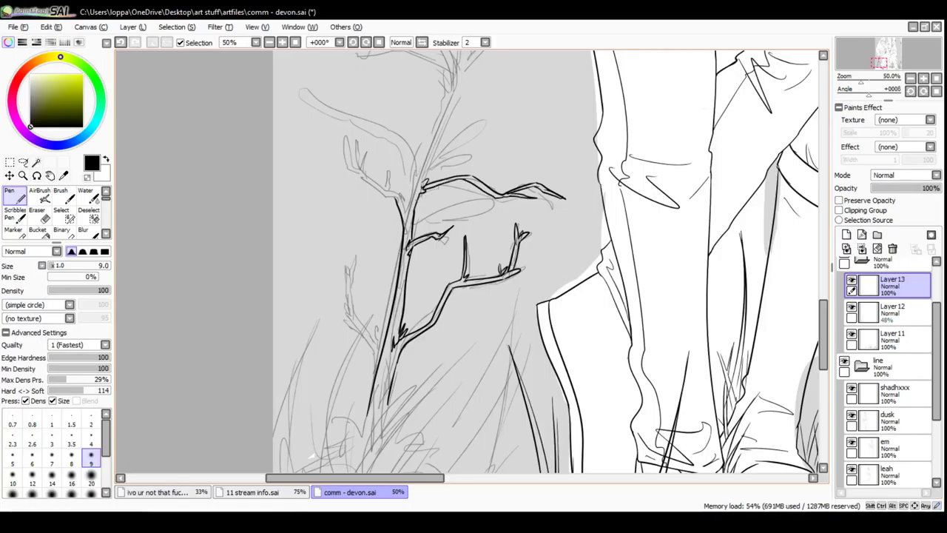
drag(408, 215, 415, 176)
mouse_move(404, 214)
mouse_down()
mouse_move(408, 197)
mouse_move(388, 190)
mouse_move(384, 174)
mouse_move(382, 192)
mouse_up()
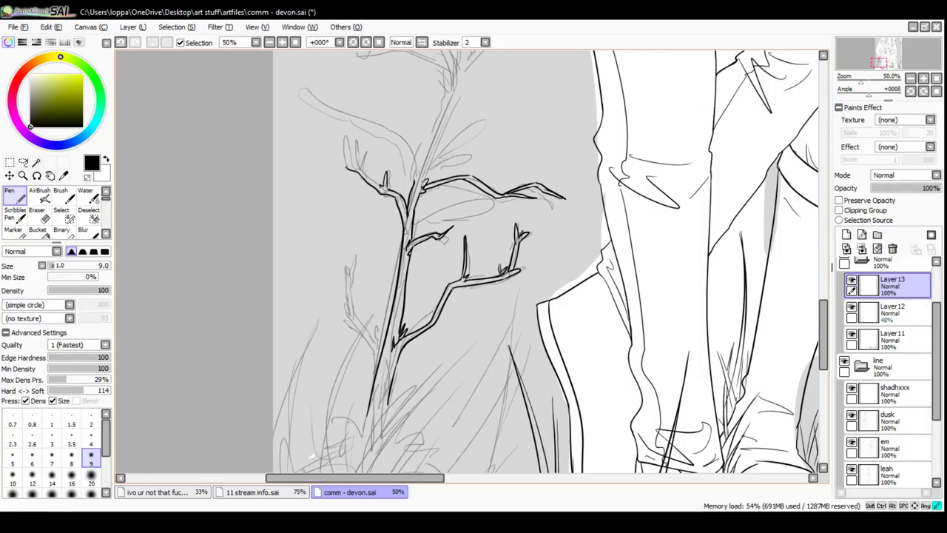
Ink short pointed twigs at the tip of the plant's left middle branch
drag(347, 167, 343, 134)
mouse_move(350, 168)
mouse_down()
mouse_move(355, 142)
mouse_move(352, 163)
mouse_move(362, 170)
mouse_up()
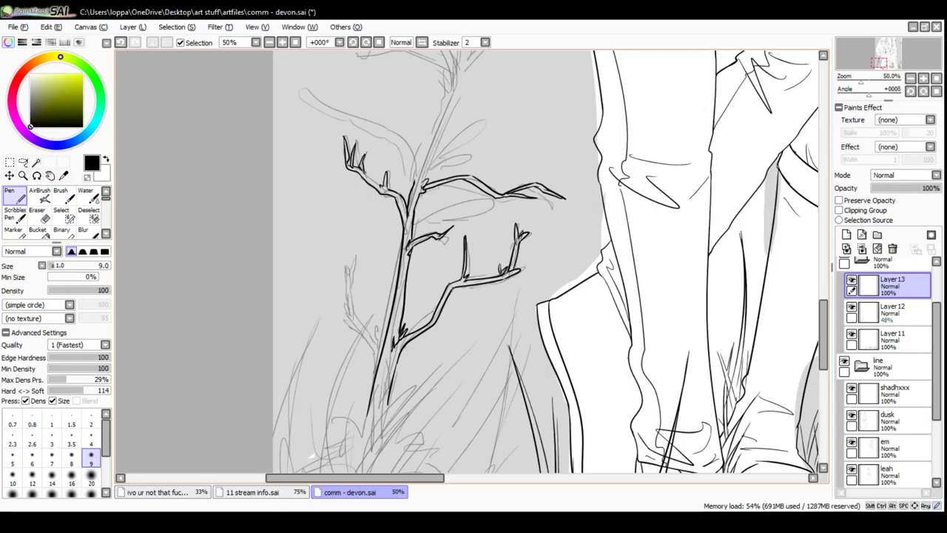
drag(364, 174, 384, 186)
Ink the plant's lowest left branch over the sketch, with its forked tip and the small twigs where it joins the trunk
drag(383, 327, 376, 361)
drag(377, 333, 370, 351)
mouse_move(356, 317)
mouse_down()
mouse_move(350, 260)
mouse_move(352, 319)
mouse_move(375, 356)
mouse_up()
mouse_move(374, 351)
mouse_down()
mouse_move(376, 376)
mouse_move(388, 302)
mouse_up()
key(ctrl+z)
key(ctrl+z)
key(ctrl+z)
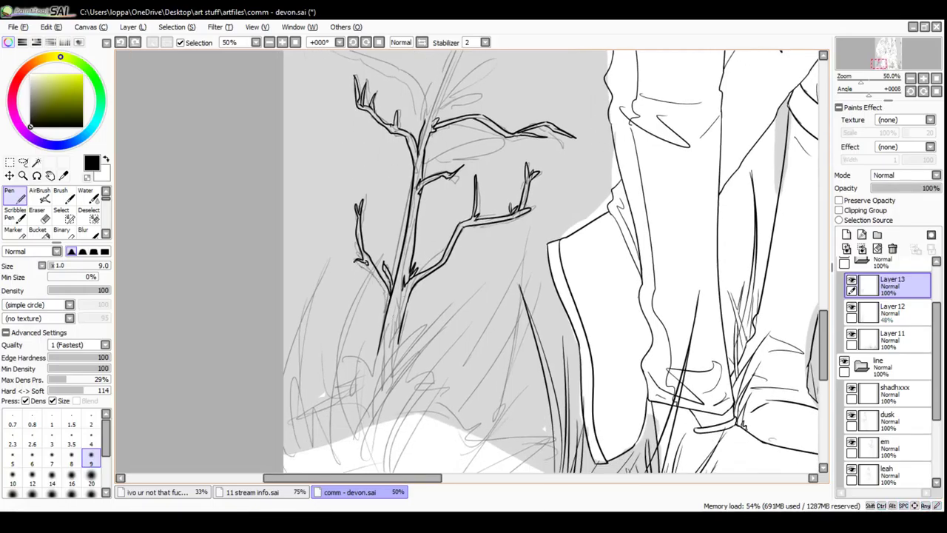
drag(364, 264, 386, 309)
key(ctrl+z)
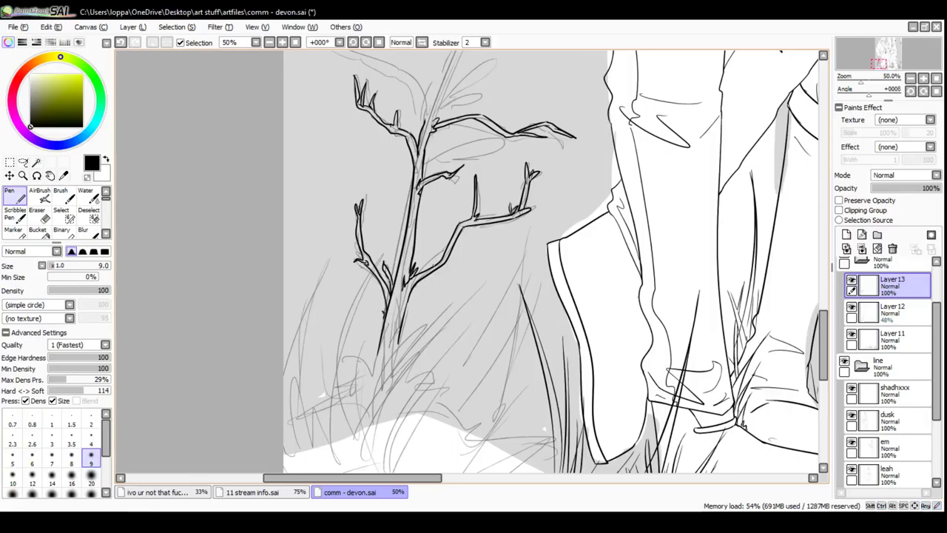
Ink the upper contour and forked tip of the long left branch above the twiggy one
drag(381, 125, 392, 213)
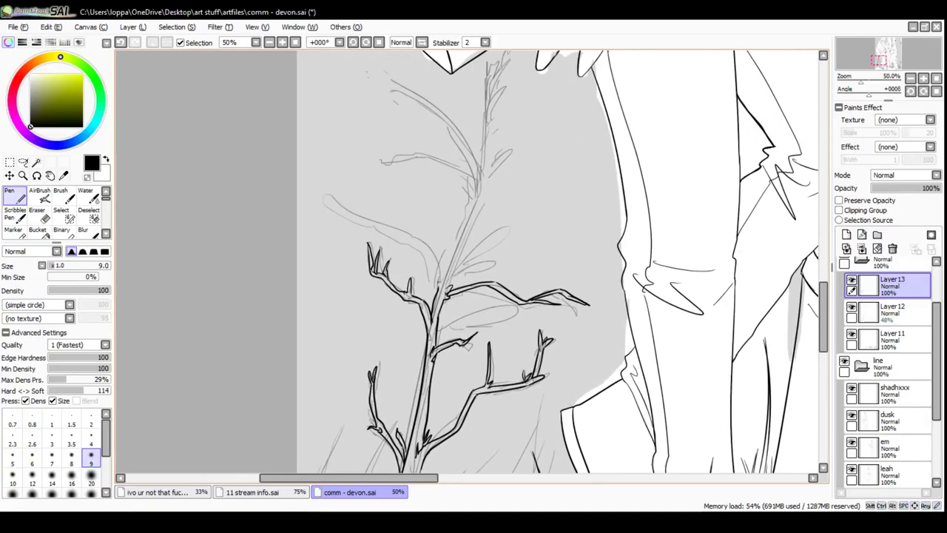
mouse_move(441, 288)
mouse_down()
mouse_move(425, 245)
mouse_move(366, 217)
mouse_move(336, 183)
mouse_move(346, 208)
mouse_move(377, 221)
mouse_up()
key(ctrl+z)
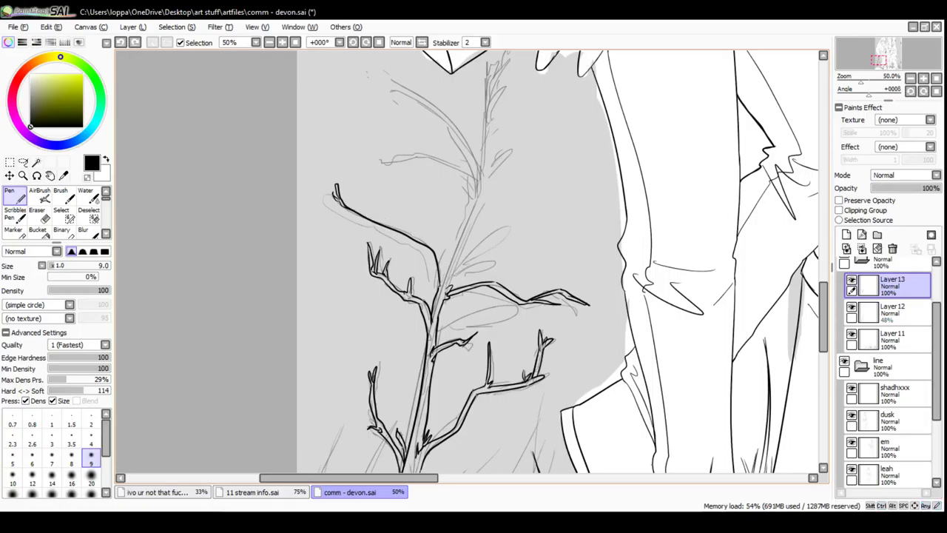
drag(438, 288, 430, 256)
key(ctrl+z)
drag(438, 290, 431, 258)
key(ctrl+z)
key(ctrl+z)
Ink the trunk's left edge up to the next fork and close the long left branch with its lower contour
drag(436, 290, 473, 186)
drag(438, 293, 431, 254)
key(ctrl+z)
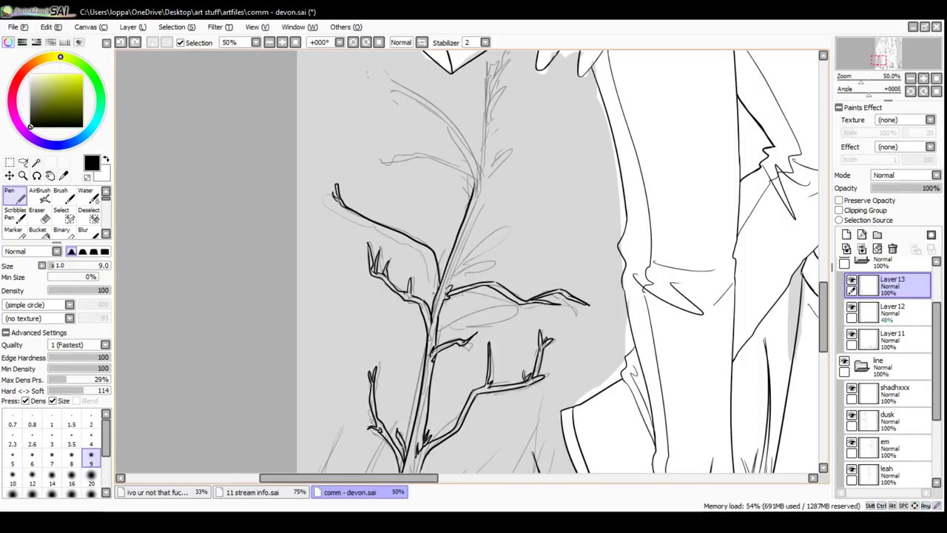
mouse_move(436, 294)
mouse_down()
mouse_move(431, 256)
mouse_move(352, 218)
mouse_up()
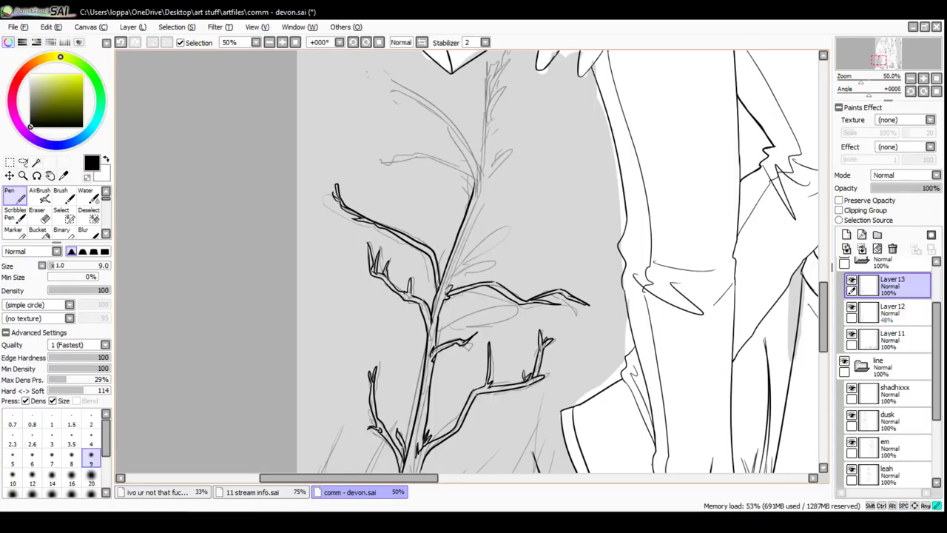
Ink the two small leaf-like shoots growing from the trunk's right side above the long right branch
mouse_move(447, 287)
mouse_down()
mouse_move(454, 274)
mouse_move(500, 264)
mouse_move(455, 266)
mouse_move(493, 223)
mouse_move(454, 267)
mouse_move(496, 264)
mouse_up()
key(ctrl+z)
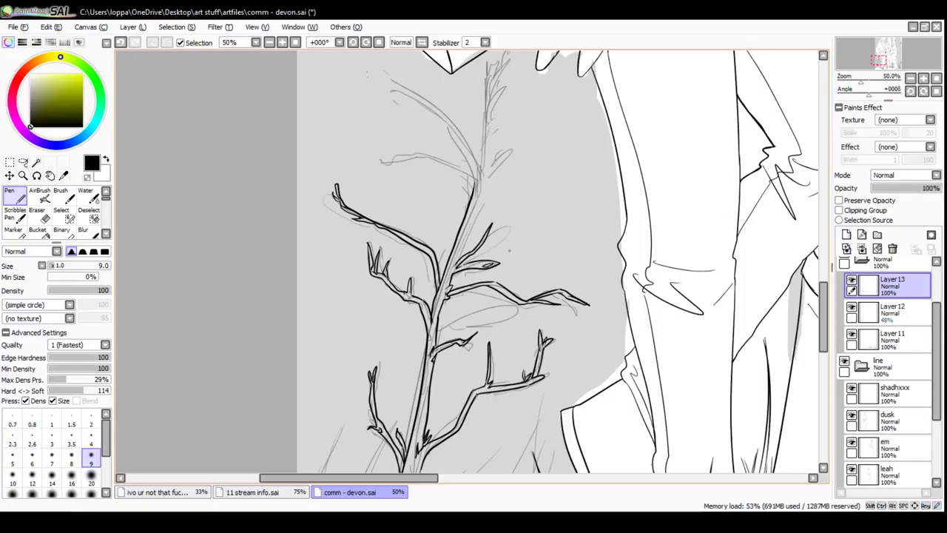
key(ctrl+z)
mouse_move(467, 267)
mouse_down()
mouse_move(489, 262)
mouse_move(457, 271)
mouse_up()
key(ctrl+z)
key(ctrl+z)
drag(451, 278, 463, 263)
Ink the trunk's right edge from the leafy shoots up towards the plant's top
drag(450, 276, 485, 191)
key(ctrl+z)
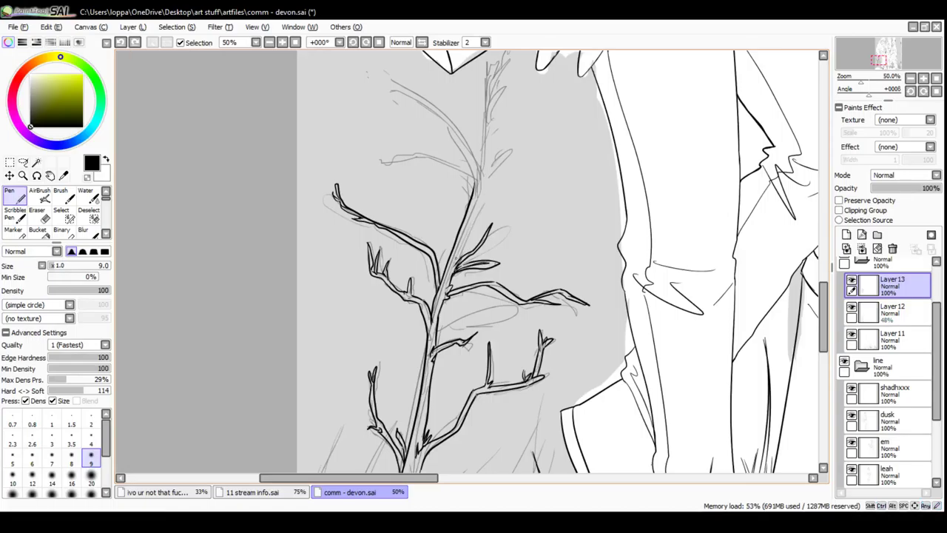
drag(458, 259, 483, 188)
key(ctrl+z)
drag(458, 259, 474, 209)
key(ctrl+z)
drag(460, 258, 487, 175)
key(ctrl+z)
drag(460, 259, 486, 175)
key(ctrl+z)
mouse_move(459, 260)
mouse_down()
mouse_move(489, 148)
mouse_move(488, 235)
mouse_move(497, 151)
mouse_move(491, 173)
mouse_move(509, 132)
mouse_move(497, 150)
mouse_move(498, 131)
mouse_up()
Ink the thin top stem's left edge and the small twigs along it
key(space)
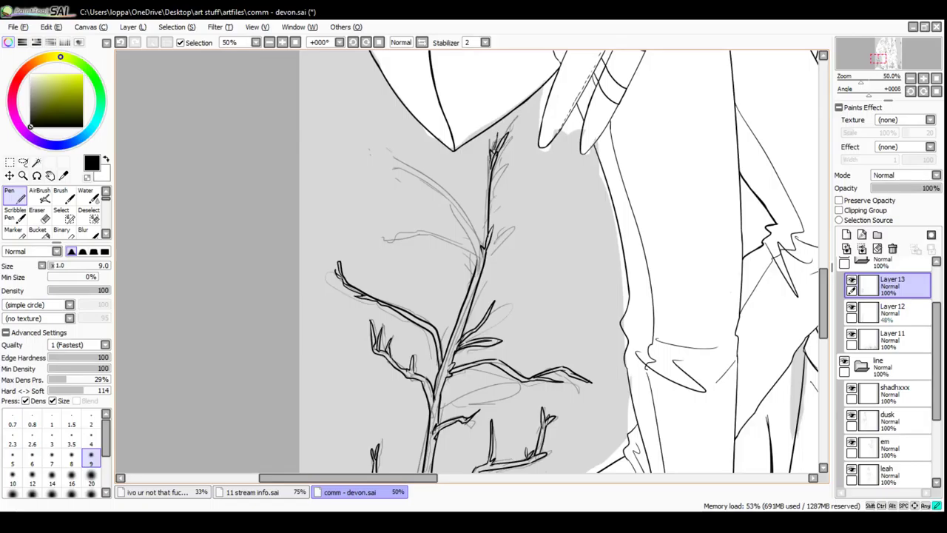
mouse_move(491, 168)
mouse_down()
mouse_move(486, 159)
mouse_move(486, 226)
mouse_up()
key(ctrl+z)
drag(487, 171, 484, 241)
key(ctrl+z)
mouse_move(487, 171)
mouse_down()
mouse_move(479, 237)
mouse_move(504, 230)
mouse_move(485, 262)
mouse_move(507, 226)
mouse_move(495, 242)
mouse_up()
key(ctrl+z)
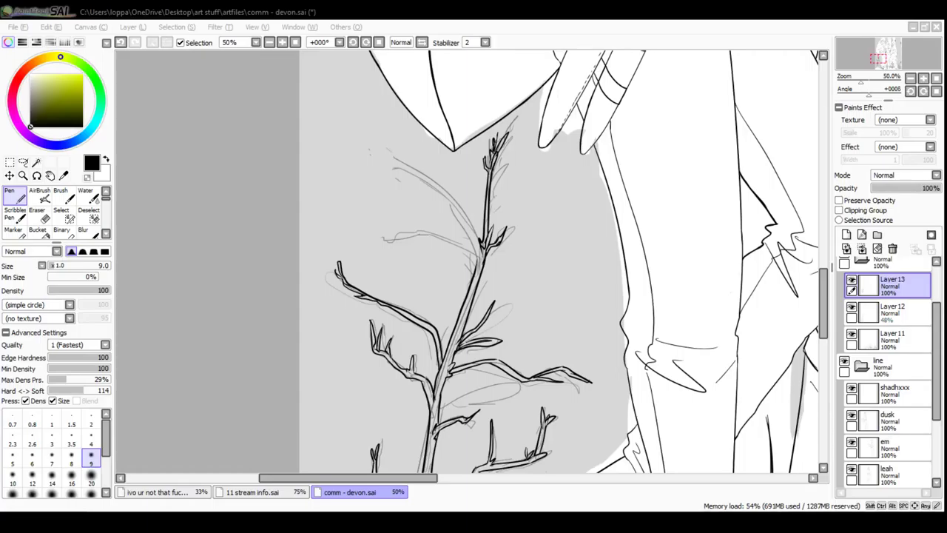
Ink the two upper left branches of the plant with their small twigs and forked tips
key(alt+Tab)
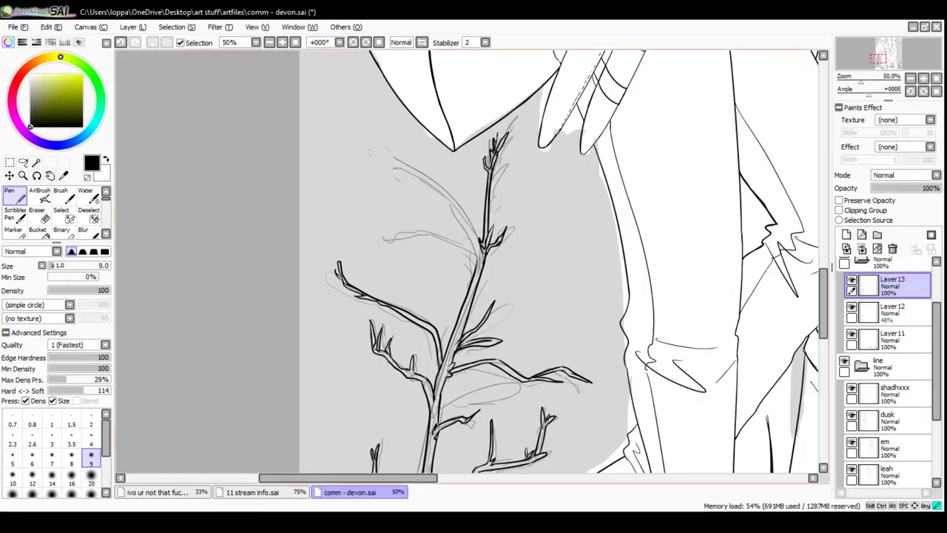
mouse_move(480, 237)
mouse_down()
mouse_move(461, 209)
mouse_move(417, 181)
mouse_move(393, 140)
mouse_move(387, 159)
mouse_move(453, 209)
mouse_move(441, 217)
mouse_move(476, 241)
mouse_move(475, 275)
mouse_move(448, 237)
mouse_move(421, 231)
mouse_up()
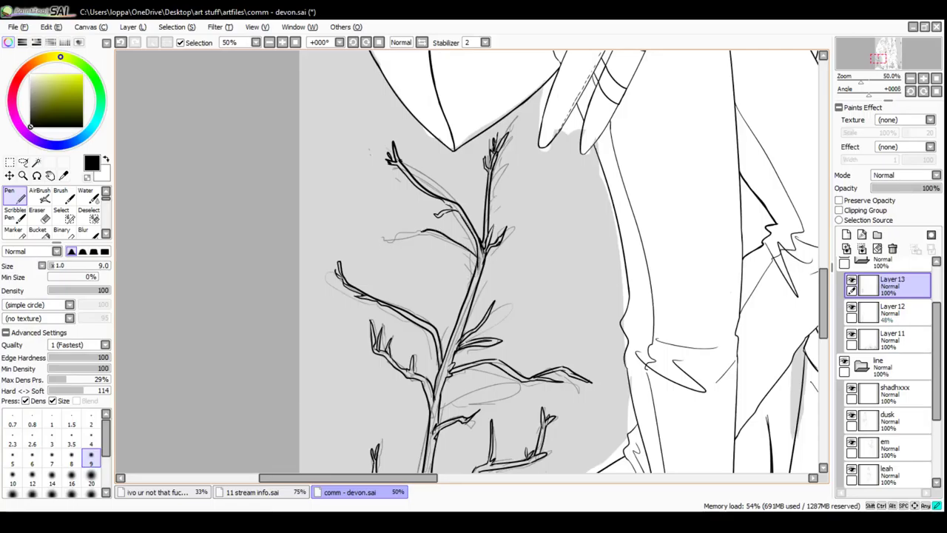
drag(477, 269, 449, 242)
drag(410, 246, 397, 232)
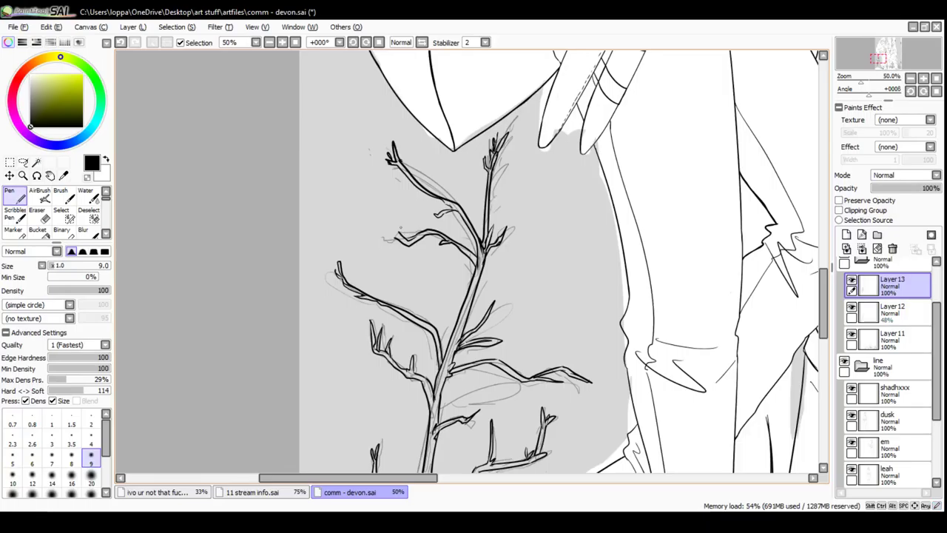
key(ctrl+z)
mouse_move(402, 239)
mouse_down()
mouse_move(393, 236)
mouse_move(405, 241)
mouse_up()
Hide the rough plant sketch on Layer 12
click(39, 215)
click(892, 313)
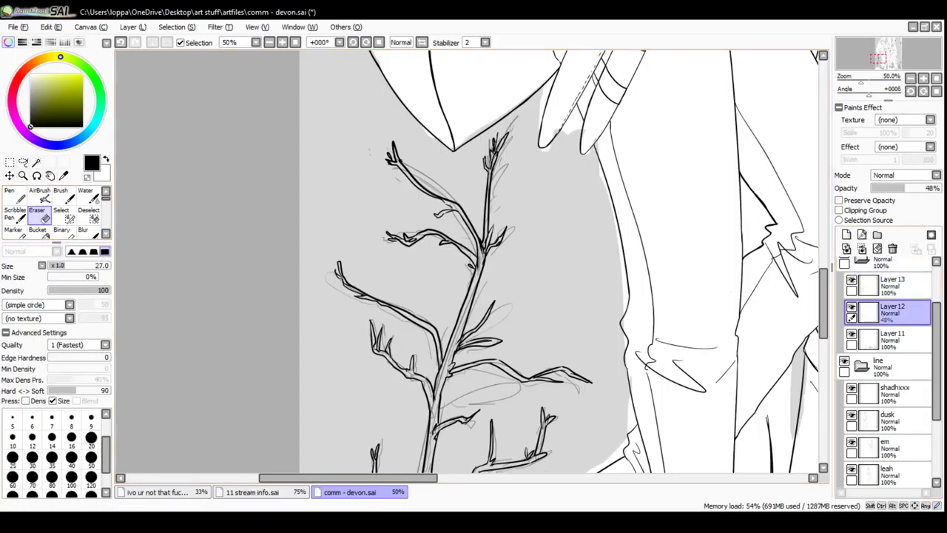
click(852, 307)
Examine the inked plant up close and within the lower part of the whole composition
drag(563, 318, 534, 210)
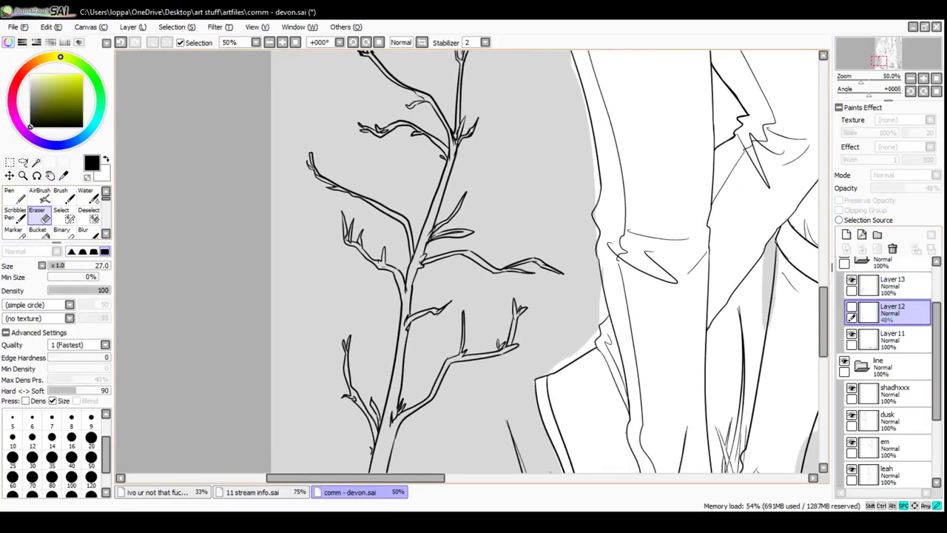
drag(530, 245, 538, 250)
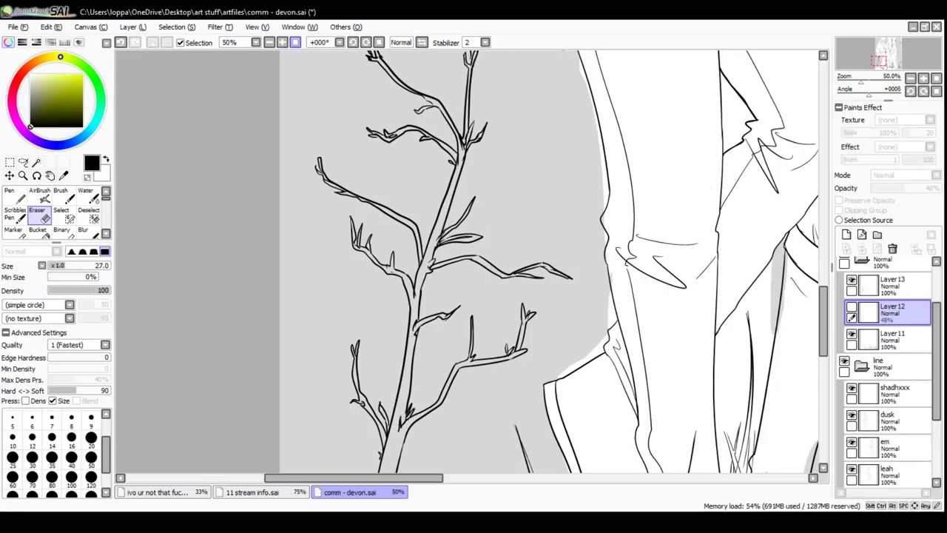
click(295, 43)
click(282, 42)
click(282, 42)
click(282, 42)
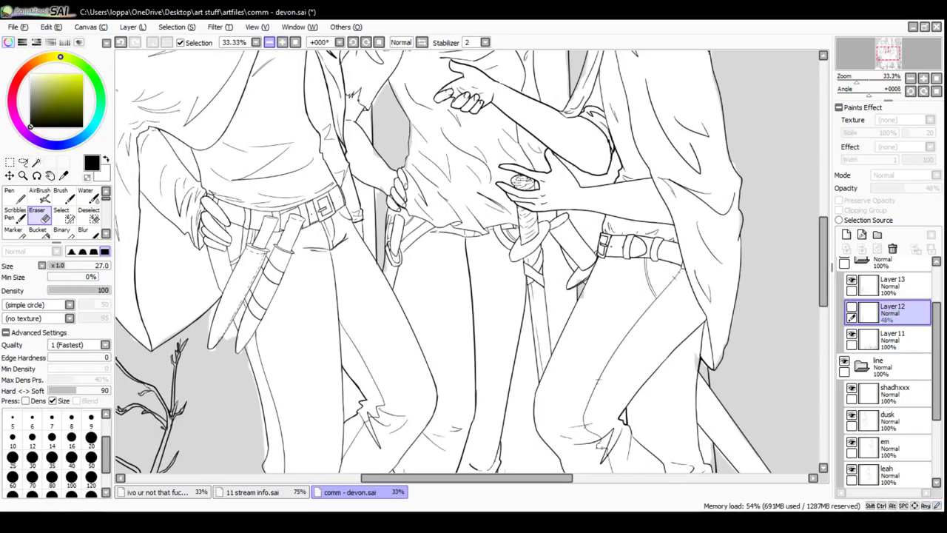
click(270, 43)
click(270, 42)
drag(488, 318, 469, 319)
drag(468, 252, 483, 163)
On Layer 13, ink long grass blades with the Pen to the right of the plant's base
click(894, 286)
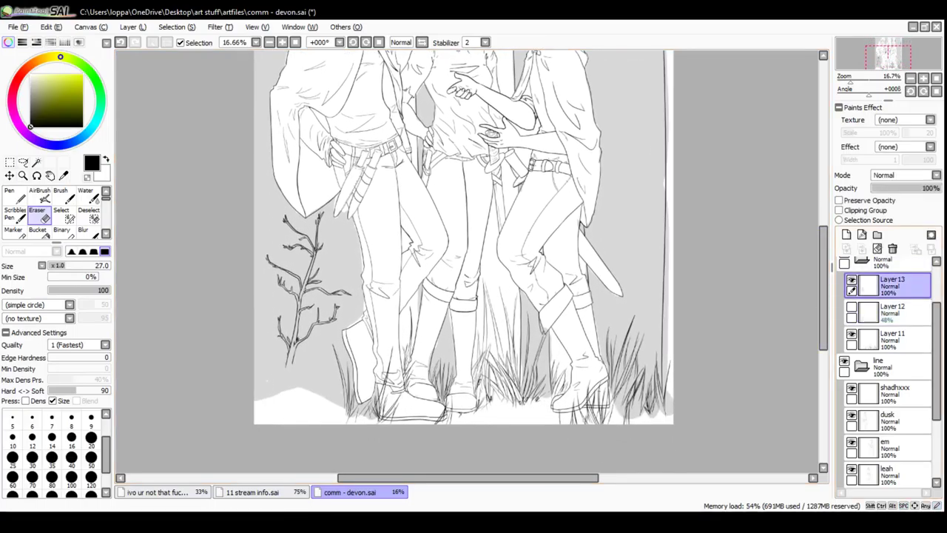
click(15, 231)
click(15, 216)
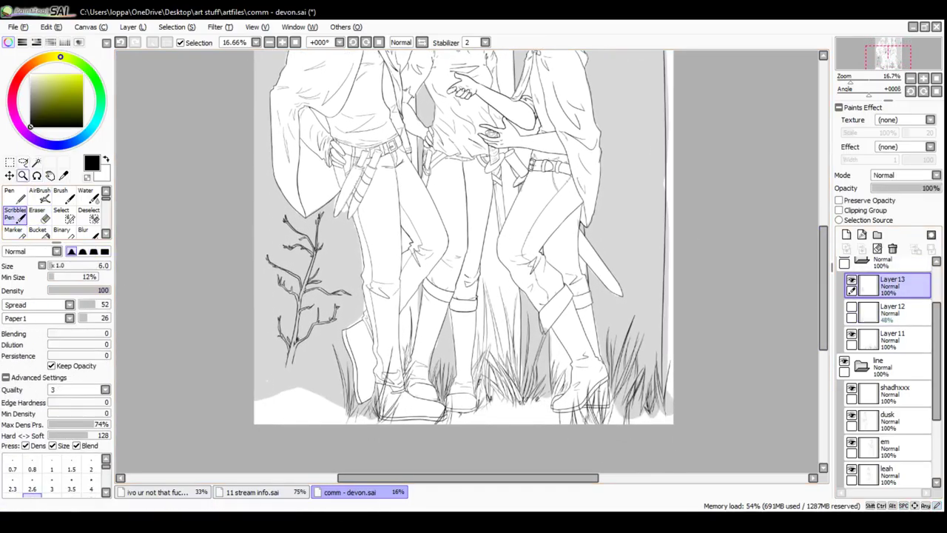
click(14, 195)
click(282, 43)
drag(468, 251, 591, 121)
mouse_move(309, 307)
mouse_down()
mouse_move(357, 259)
mouse_move(314, 318)
mouse_move(362, 255)
mouse_move(296, 311)
mouse_up()
key(ctrl+z)
key(ctrl+z)
drag(339, 277, 300, 330)
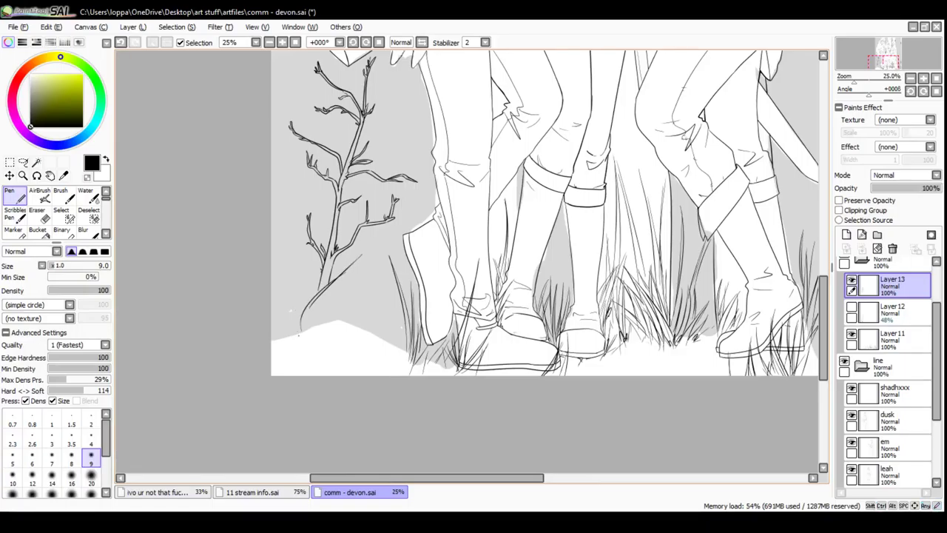
drag(345, 284, 316, 308)
drag(356, 275, 323, 314)
mouse_move(367, 243)
mouse_down()
mouse_move(325, 312)
mouse_move(333, 314)
mouse_up()
drag(373, 258, 357, 331)
drag(377, 270, 352, 360)
drag(362, 304, 351, 364)
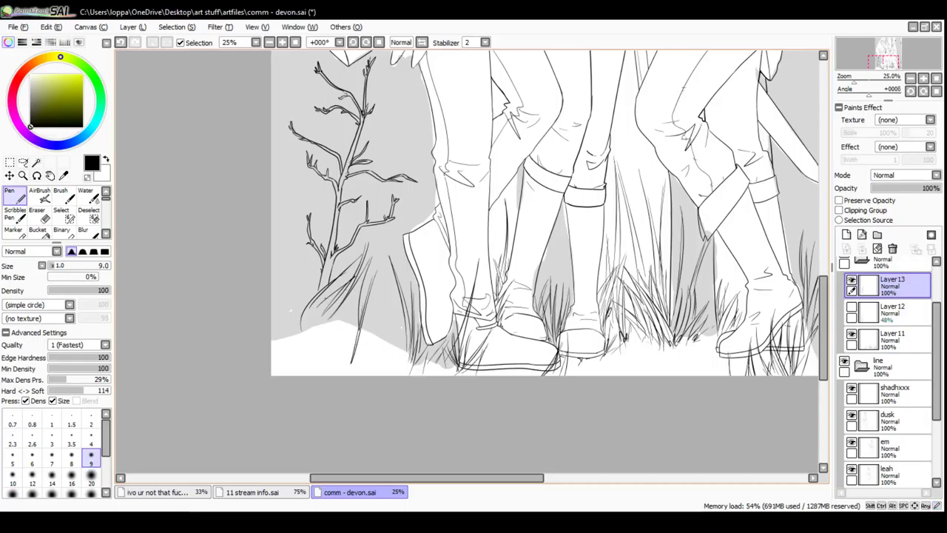
Ink upright and slanted grass blades to the left of the plant's base and across its foot
drag(291, 336, 304, 255)
drag(308, 245, 301, 338)
drag(300, 283, 303, 347)
mouse_move(305, 272)
mouse_down()
mouse_move(309, 359)
mouse_move(311, 305)
mouse_up()
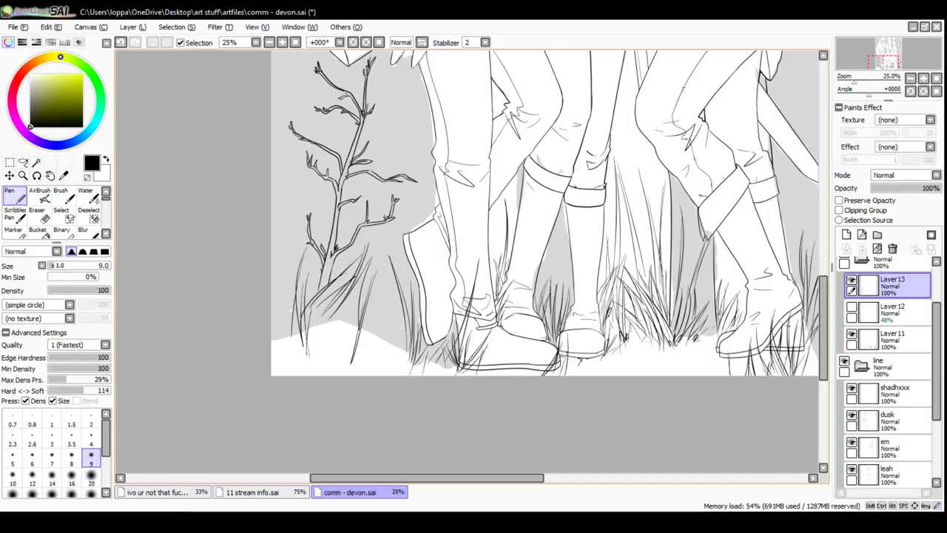
mouse_move(307, 348)
mouse_down()
mouse_move(322, 316)
mouse_move(349, 294)
mouse_up()
drag(305, 350, 333, 313)
drag(312, 319, 336, 294)
key(ctrl+z)
key(ctrl+z)
mouse_move(311, 331)
mouse_down()
mouse_move(345, 287)
mouse_move(330, 286)
mouse_up()
Extend the grass outward with more blades towards the canvas's left edge and the nearest boot
drag(296, 257, 289, 327)
mouse_move(284, 252)
mouse_down()
mouse_move(301, 358)
mouse_move(377, 302)
mouse_up()
mouse_move(354, 358)
mouse_down()
mouse_move(385, 259)
mouse_move(387, 291)
mouse_up()
drag(379, 373, 403, 325)
mouse_move(404, 325)
mouse_down()
mouse_move(405, 353)
mouse_move(412, 273)
mouse_move(369, 233)
mouse_up()
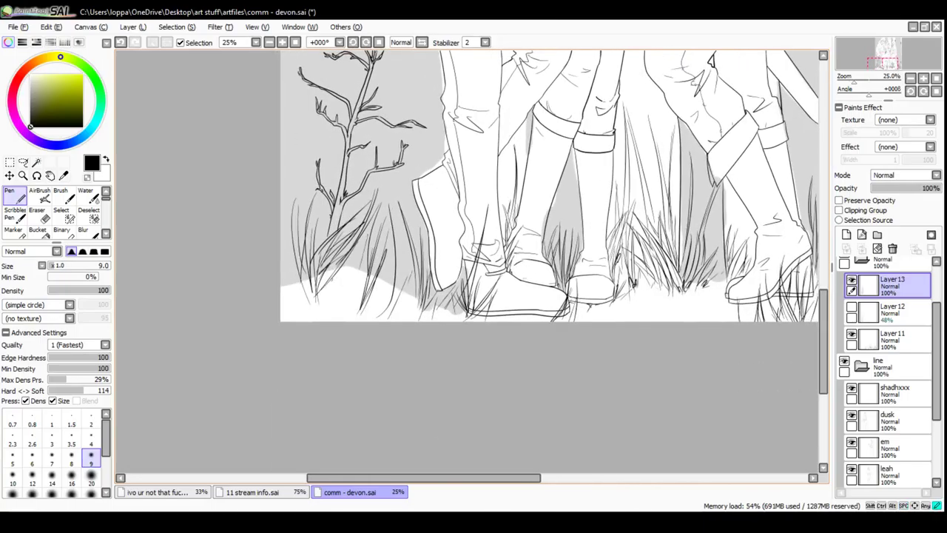
Try to outline rocks on the ground in front of the grass beneath the plant
mouse_move(332, 279)
mouse_down()
mouse_move(359, 267)
mouse_move(361, 310)
mouse_move(341, 301)
mouse_up()
key(ctrl+z)
key(ctrl+z)
key(ctrl+y)
key(ctrl+y)
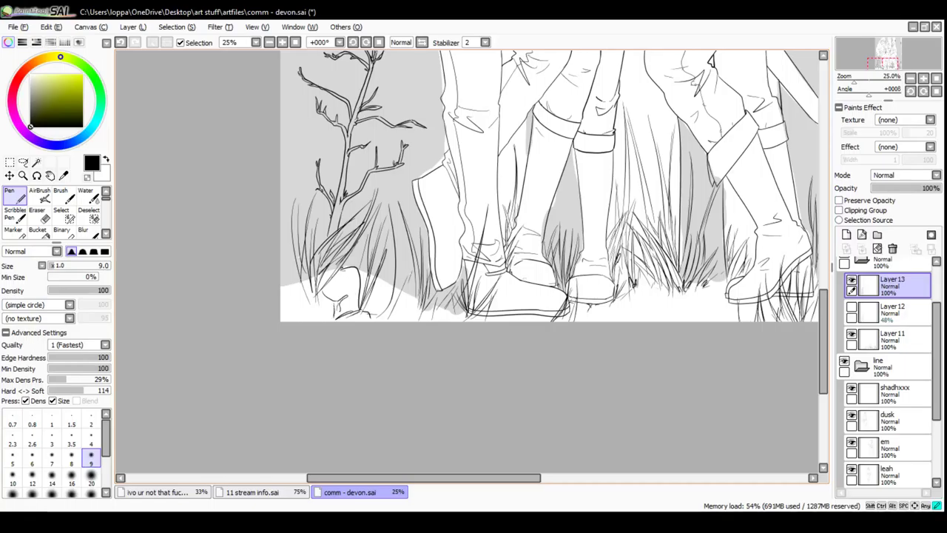
key(ctrl+y)
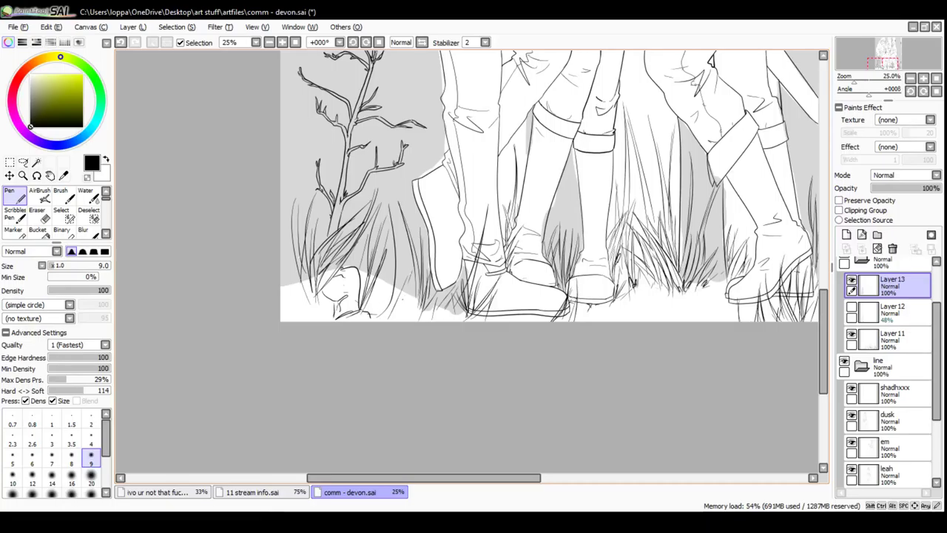
Undo the rock outlines in front of the grass beneath the plant
click(270, 43)
click(270, 42)
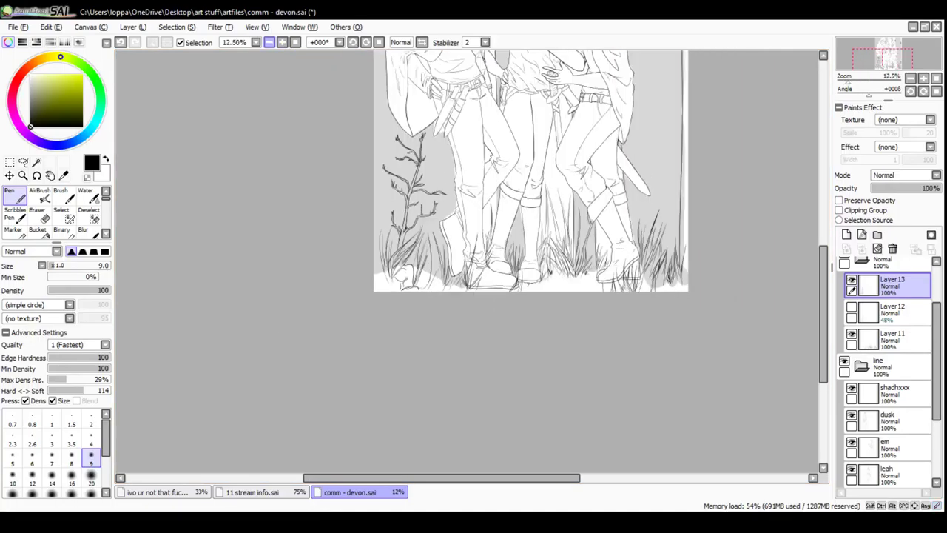
scroll(531, 222, up, 3)
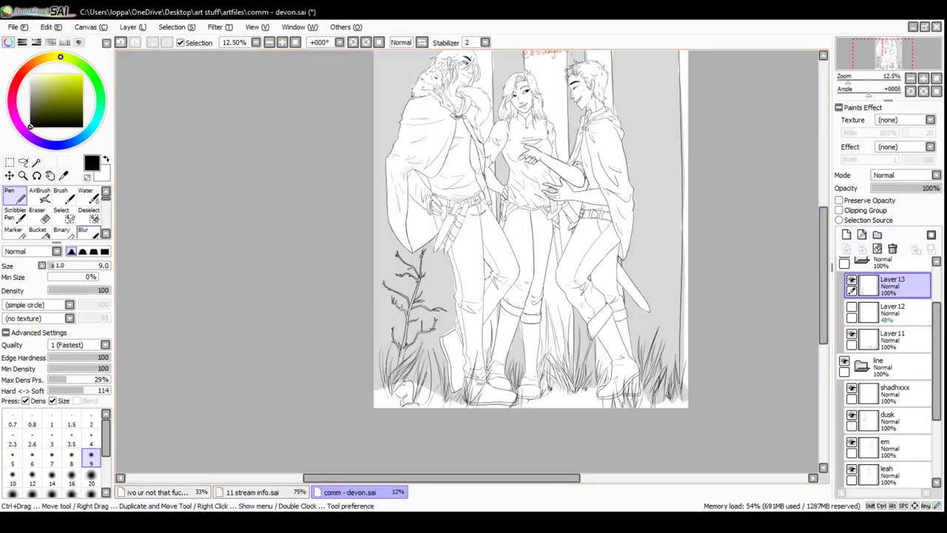
key(ctrl+z)
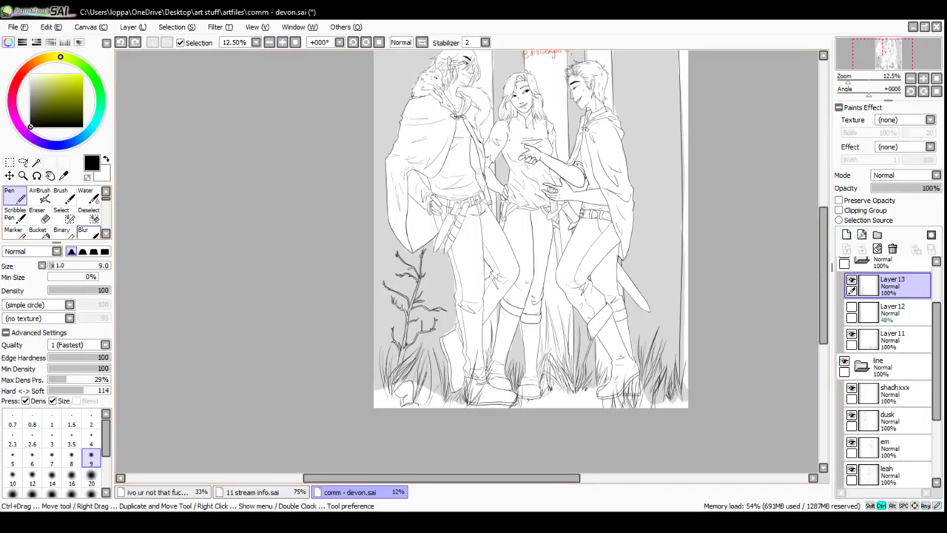
key(ctrl+z)
key(ctrl+z)
key(ctrl+z)
key(ctrl+z)
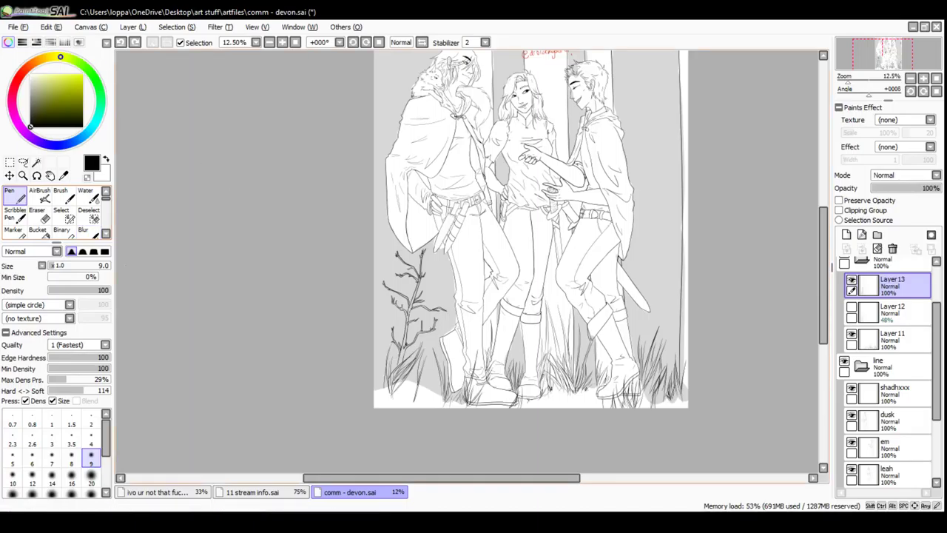
Erase the stray grass blades between the plant and the nearest boot with the Eraser at size 53
key(e)
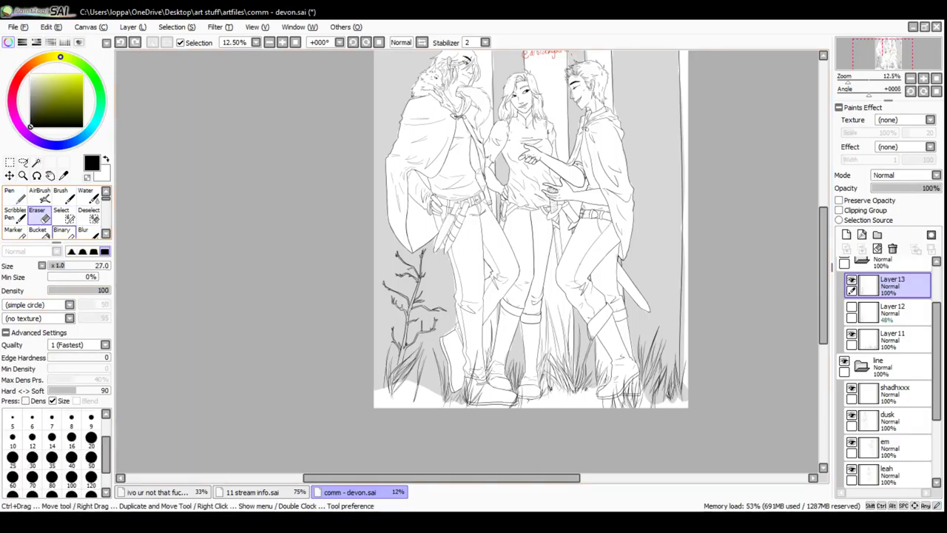
key(ctrl+y)
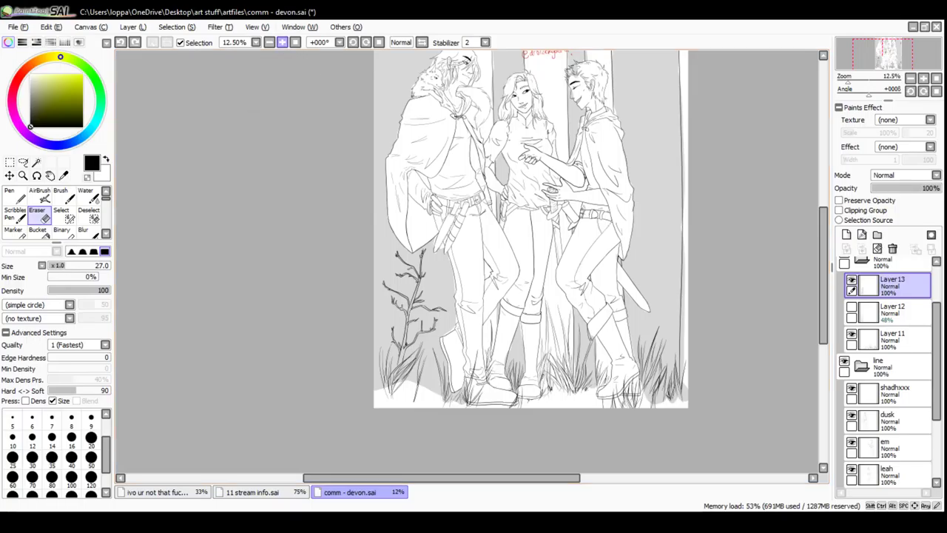
click(282, 42)
drag(452, 319, 435, 219)
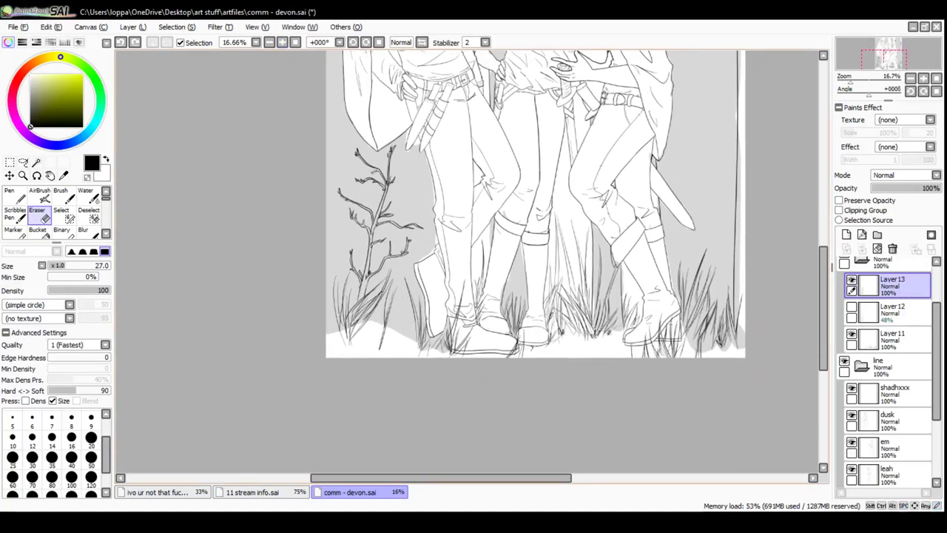
click(282, 43)
click(80, 265)
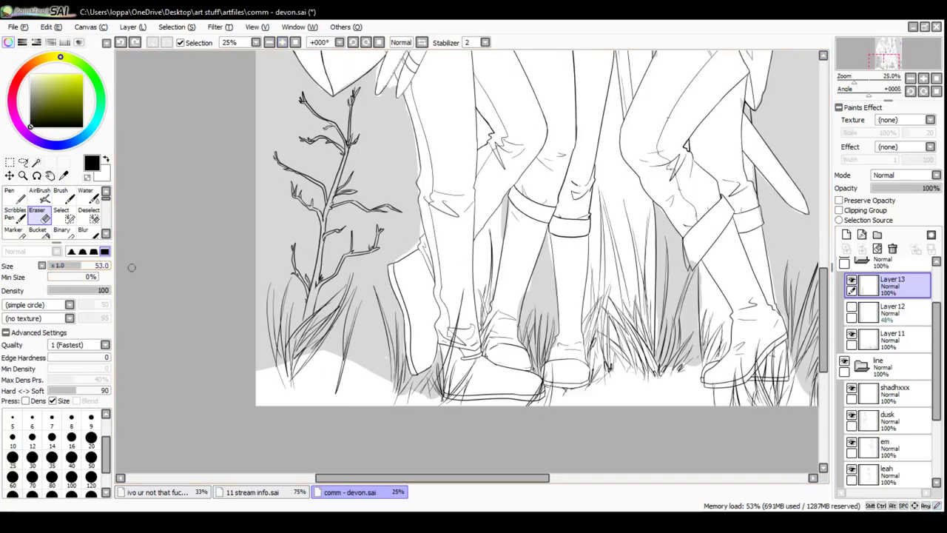
mouse_move(365, 297)
mouse_down()
mouse_move(351, 309)
mouse_move(341, 403)
mouse_move(338, 364)
mouse_move(343, 415)
mouse_move(352, 352)
mouse_up()
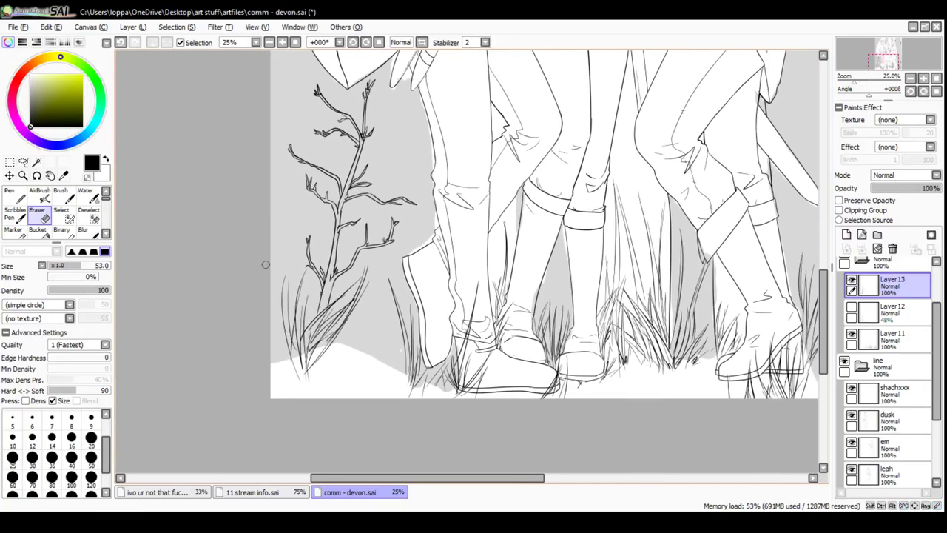
Outline the base of the background tree trunk beside the nearest boot with the Pen at size 9
click(15, 196)
click(15, 215)
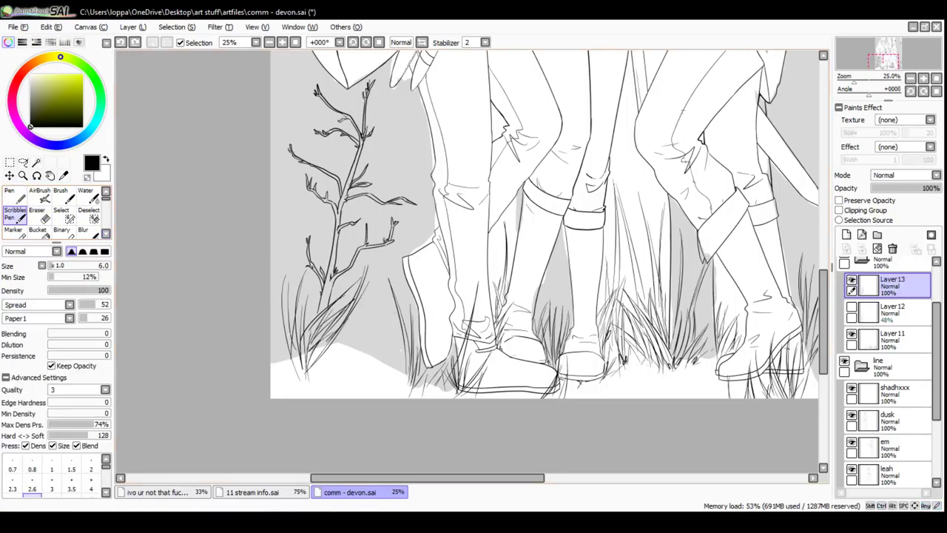
click(14, 194)
drag(387, 292, 381, 334)
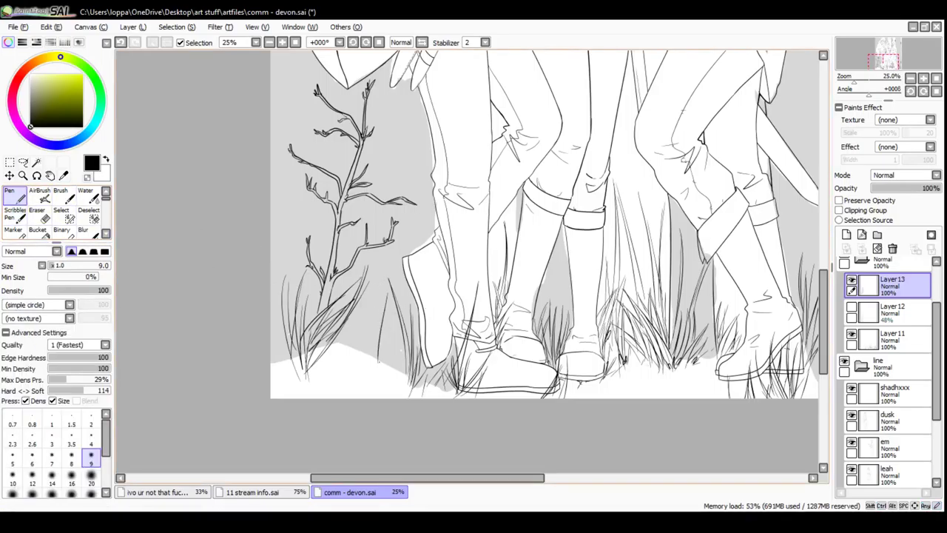
drag(383, 294, 388, 365)
key(ctrl+z)
key(ctrl+z)
drag(382, 284, 395, 353)
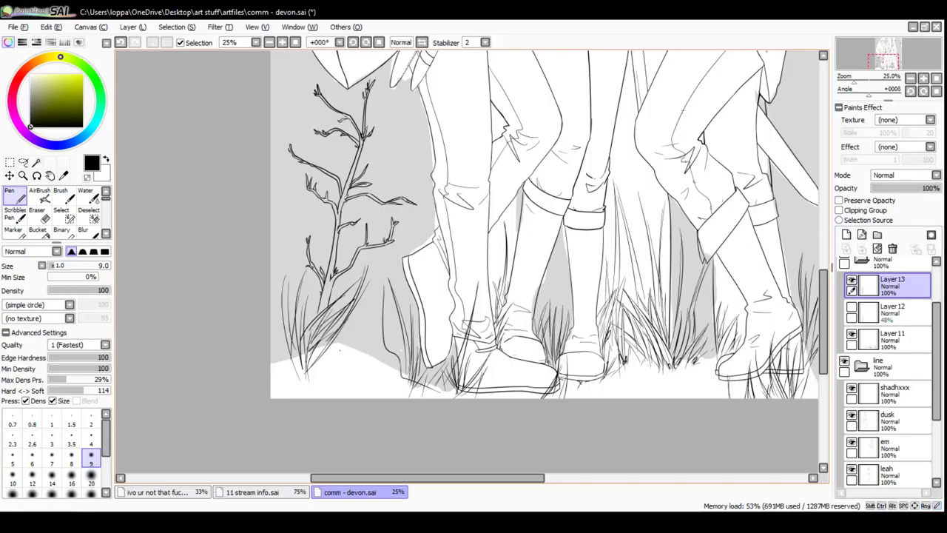
Ink loose ground contour lines beneath the plant, undoing the strokes that do not fit
drag(337, 361, 361, 381)
mouse_move(337, 342)
mouse_down()
mouse_move(341, 364)
mouse_move(328, 382)
mouse_move(353, 382)
mouse_up()
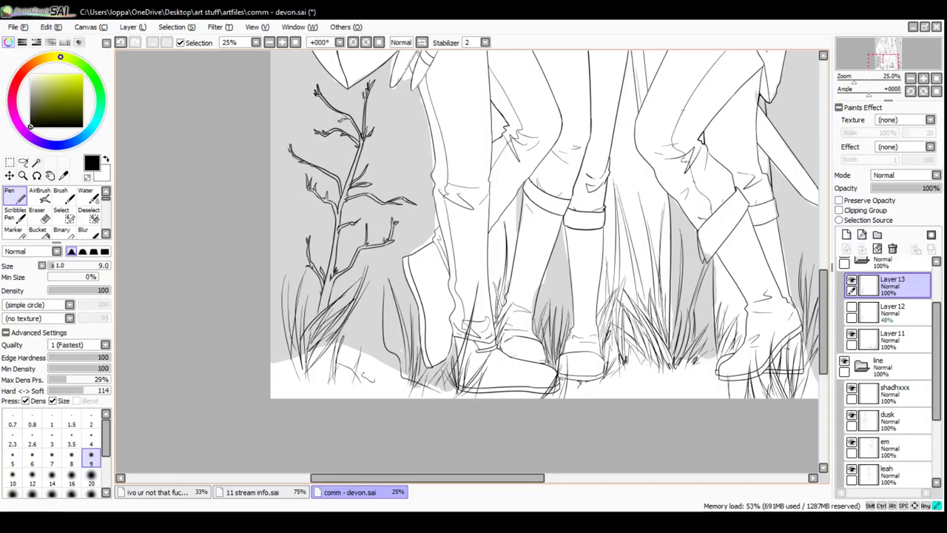
drag(368, 373, 383, 393)
key(ctrl+z)
key(ctrl+z)
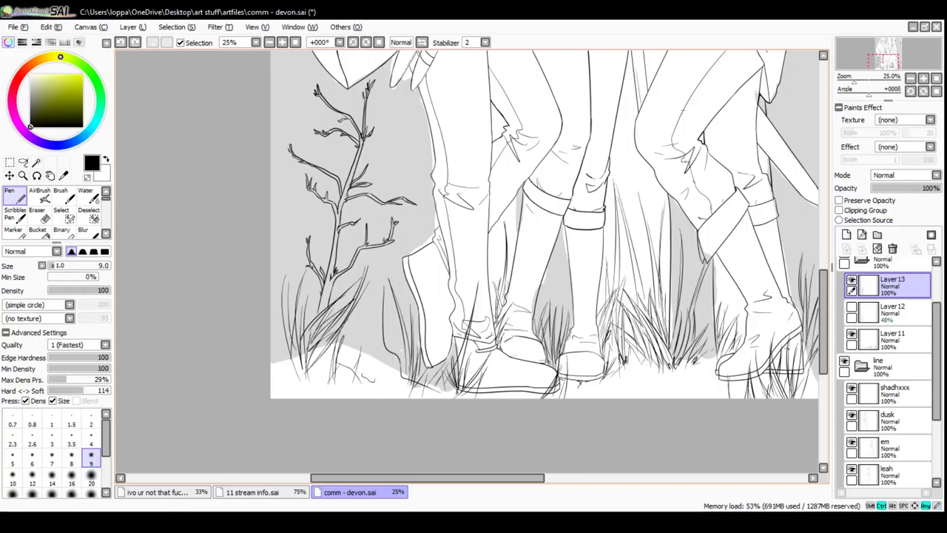
key(ctrl+z)
drag(356, 392, 363, 395)
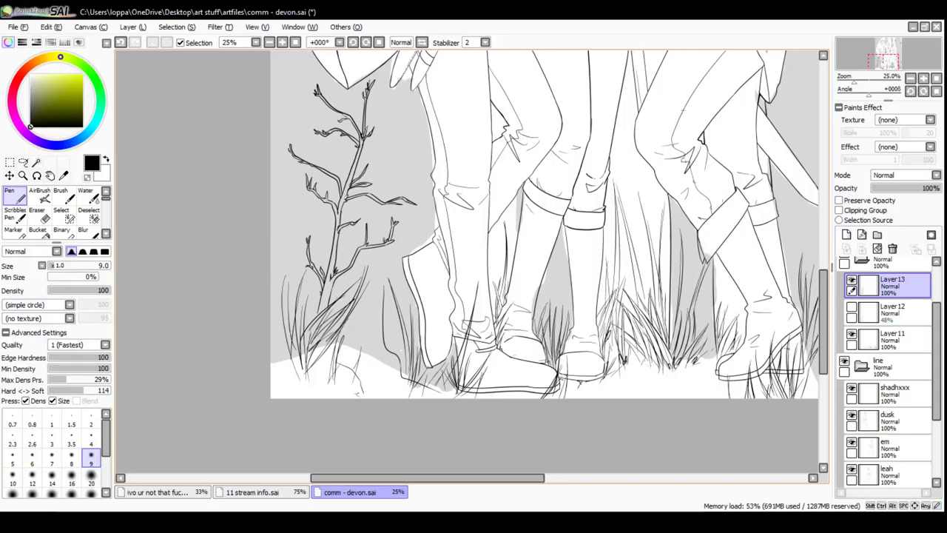
Add short grass blades across the ground beneath the plant, from the canvas edge to the contour lines
mouse_move(271, 388)
mouse_down()
mouse_move(303, 378)
mouse_move(363, 320)
mouse_up()
mouse_move(338, 390)
mouse_down()
mouse_move(356, 333)
mouse_move(335, 346)
mouse_up()
drag(301, 381, 279, 334)
drag(283, 351, 274, 325)
drag(293, 388, 296, 350)
mouse_move(282, 385)
mouse_down()
mouse_move(295, 367)
mouse_move(287, 361)
mouse_up()
drag(270, 382, 279, 364)
drag(356, 380, 363, 364)
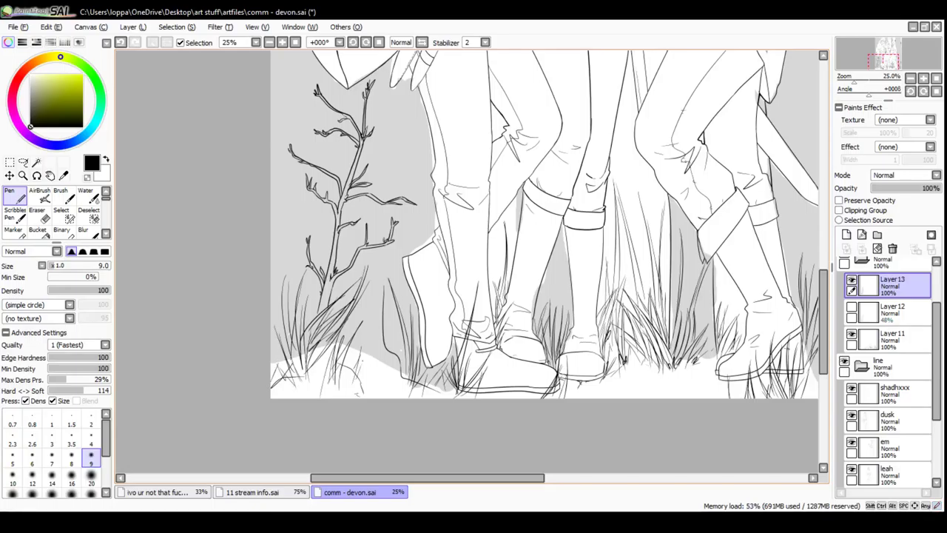
drag(358, 397, 359, 380)
Extend the trunk's edge line upward from the grass beside the nearest boot, undoing stray strokes
drag(386, 275, 384, 255)
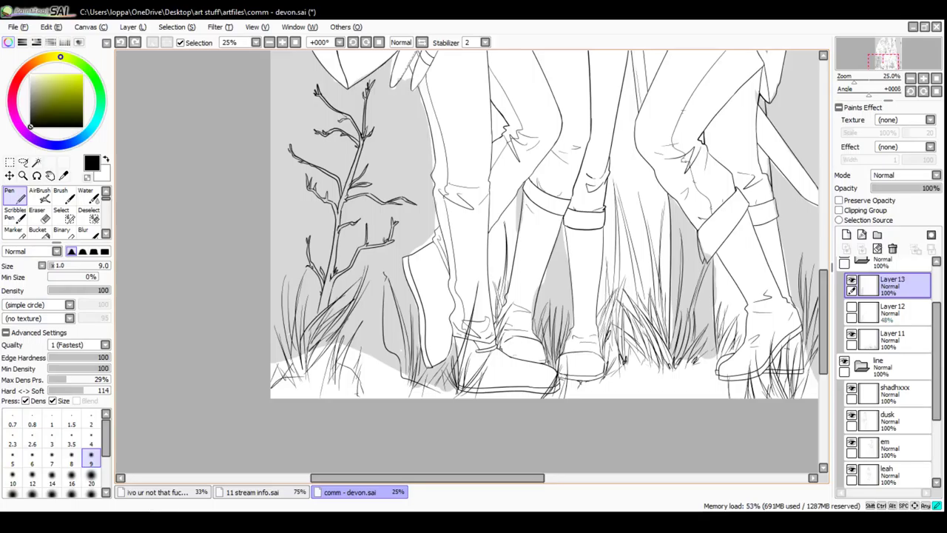
drag(384, 253, 386, 277)
mouse_move(313, 302)
mouse_down()
mouse_move(306, 286)
mouse_move(311, 302)
mouse_up()
key(ctrl+z)
key(ctrl+z)
scroll(544, 259, up, 5)
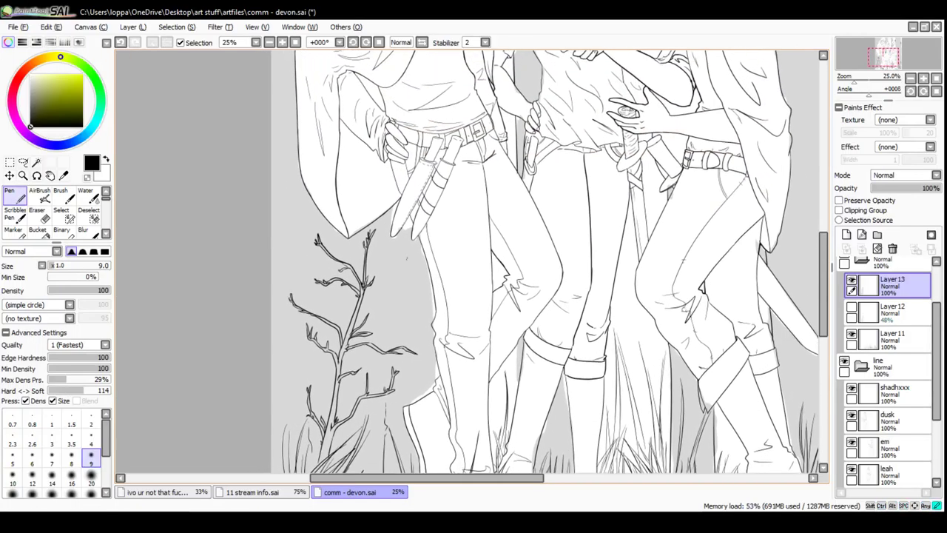
Ink the wavy edge lines of the tree trunk beside the cloaked figure and up past the animal on the shoulder
drag(407, 303, 408, 319)
drag(299, 265, 289, 128)
scroll(345, 115, up, 9)
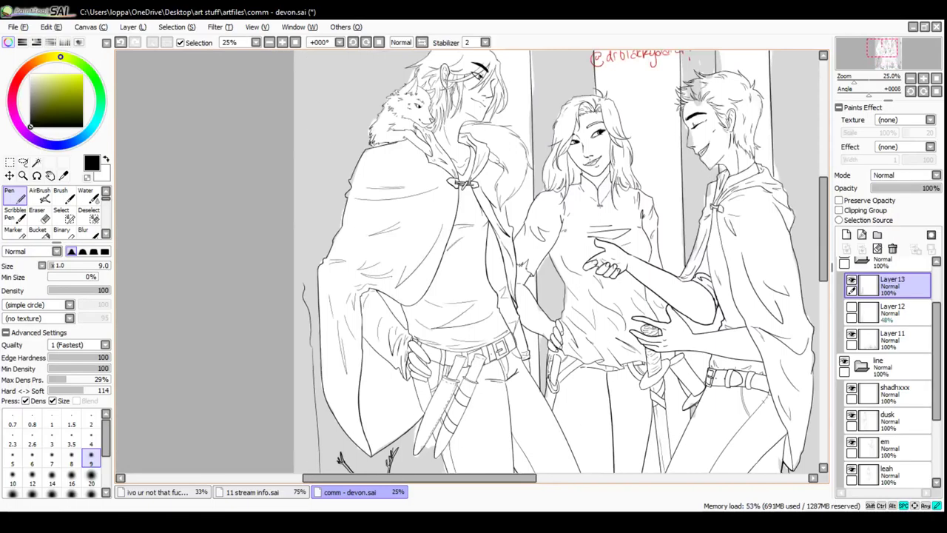
drag(344, 115, 350, 240)
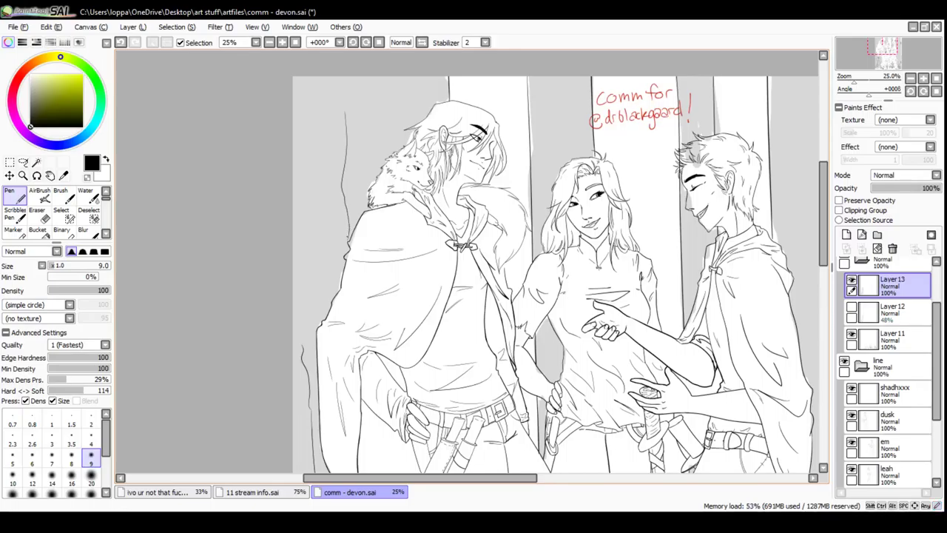
drag(333, 169, 330, 303)
drag(319, 124, 319, 142)
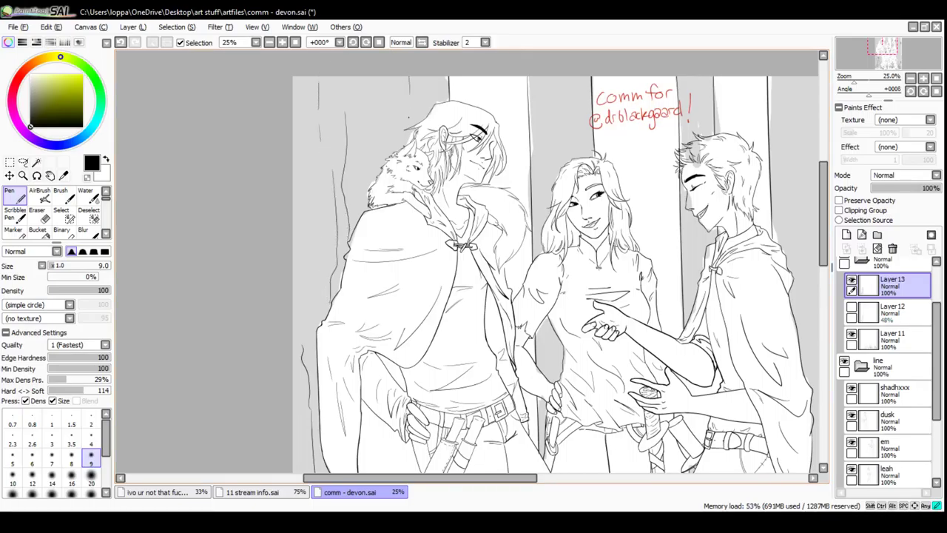
Draw vertical bark lines on the tree trunk behind the cloaked figure's head and the animal
drag(406, 113, 403, 96)
drag(382, 142, 381, 108)
drag(385, 158, 382, 133)
drag(382, 95, 382, 113)
drag(362, 75, 365, 119)
mouse_move(435, 74)
mouse_down()
mouse_move(435, 101)
mouse_move(432, 92)
mouse_up()
drag(428, 80, 429, 114)
drag(305, 167, 307, 218)
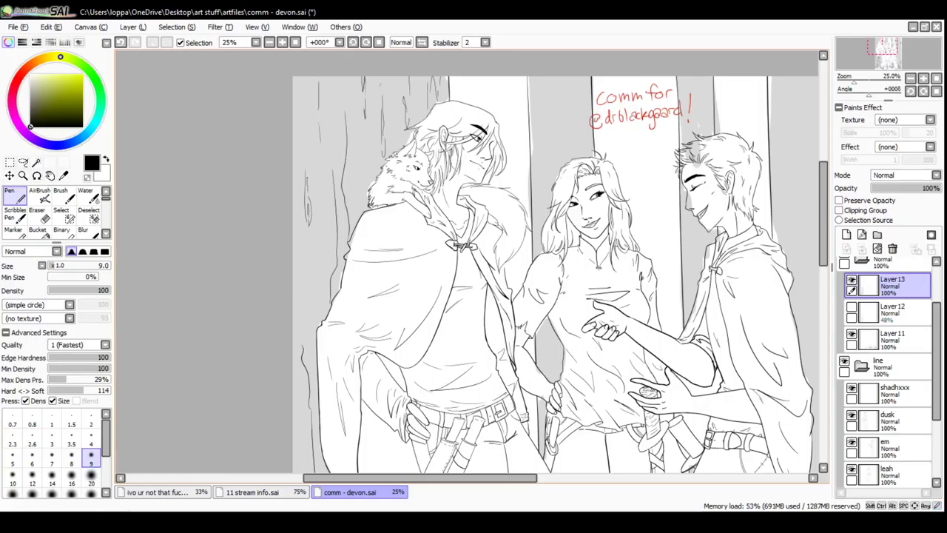
Add bark lines and knots along the trunk between the canvas edge and the figure's cloak
drag(312, 222, 314, 236)
drag(310, 248, 308, 305)
drag(299, 85, 313, 167)
drag(319, 282, 330, 216)
mouse_move(325, 253)
mouse_down()
mouse_move(316, 334)
mouse_move(299, 173)
mouse_up()
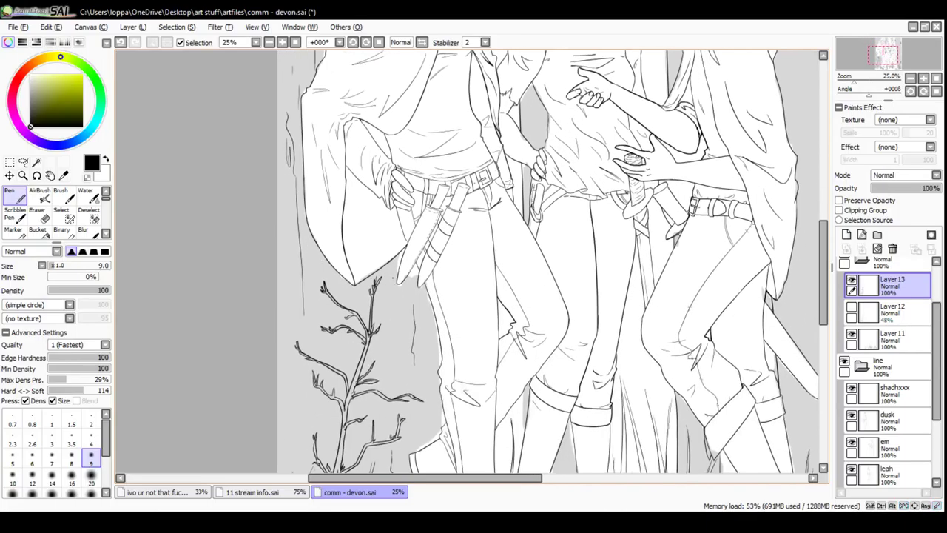
Continue the bark texture down the trunk around the plant and beside the cloaked figure's leg
mouse_move(405, 295)
mouse_down()
mouse_move(409, 320)
mouse_move(407, 307)
mouse_up()
mouse_move(406, 302)
mouse_down()
mouse_move(401, 327)
mouse_move(418, 234)
mouse_up()
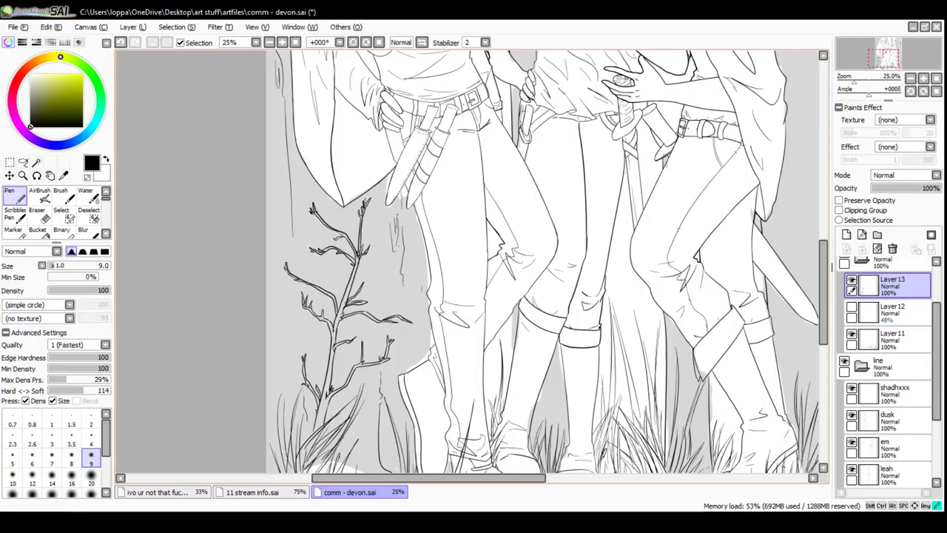
drag(422, 288, 425, 350)
drag(289, 328, 288, 350)
drag(286, 308, 290, 338)
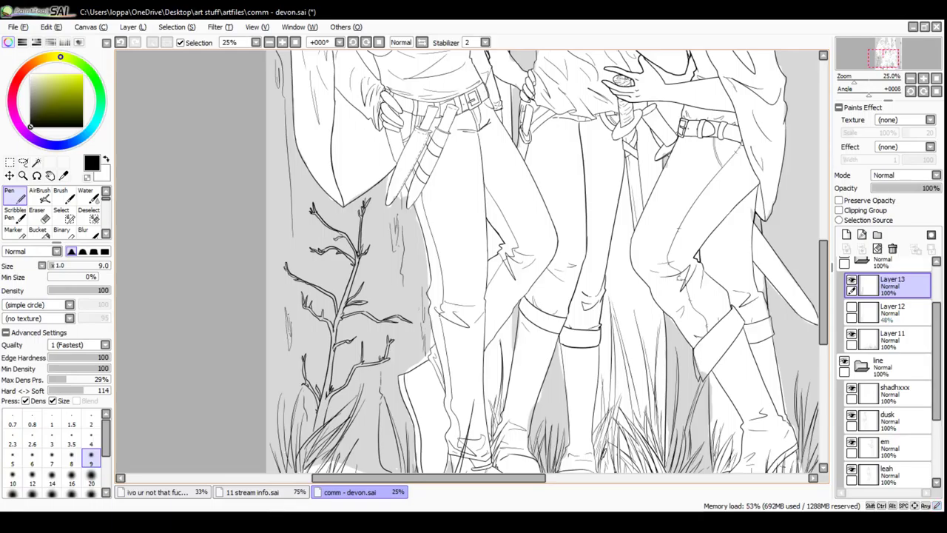
drag(288, 292, 288, 342)
mouse_move(280, 218)
mouse_down()
mouse_move(278, 284)
mouse_move(283, 257)
mouse_up()
drag(288, 182, 288, 237)
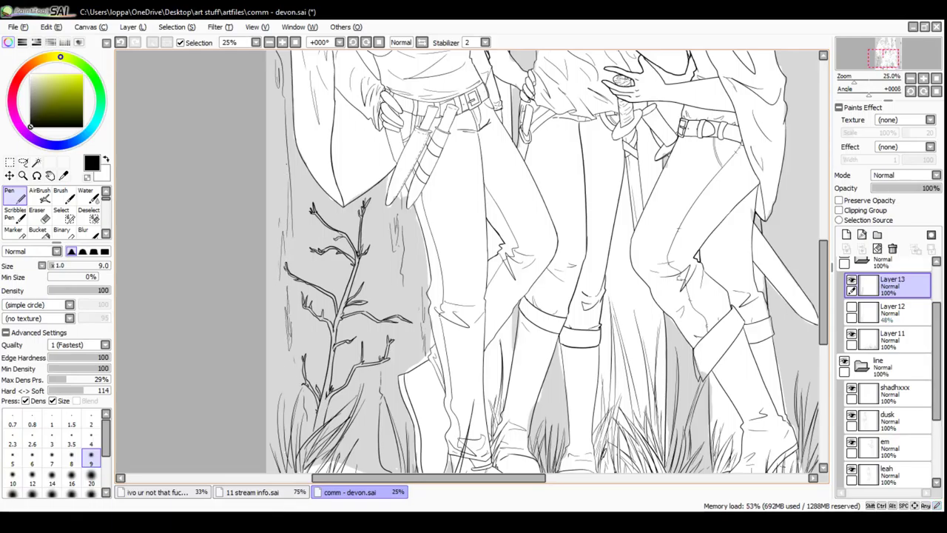
Create a new layer above Layer 13, with the whole illustration in view
click(269, 42)
click(270, 42)
drag(399, 221, 372, 292)
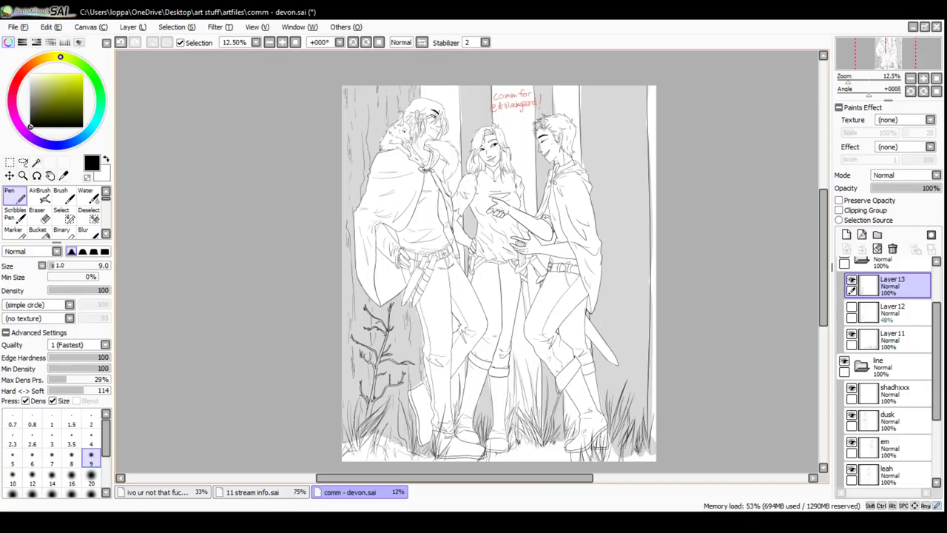
key(ctrl+z)
click(709, 356)
key(ctrl+z)
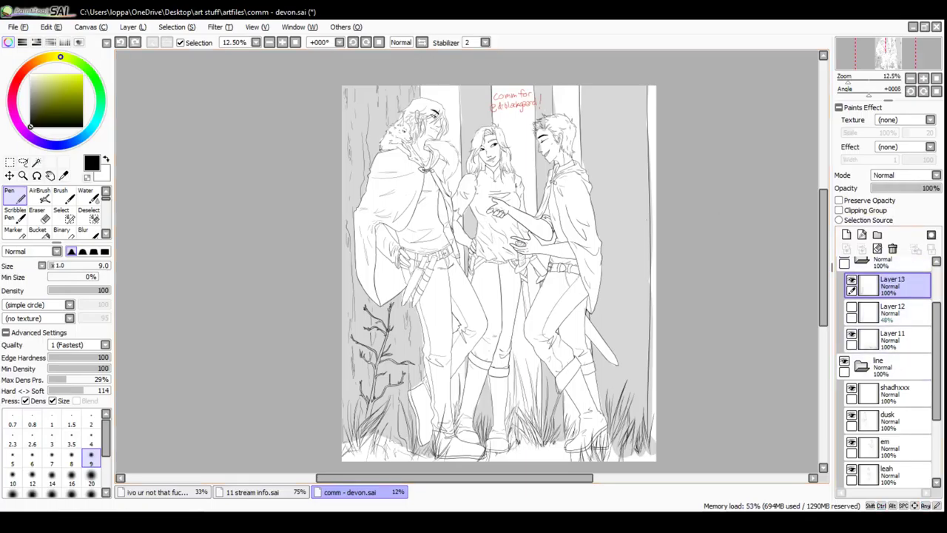
click(846, 235)
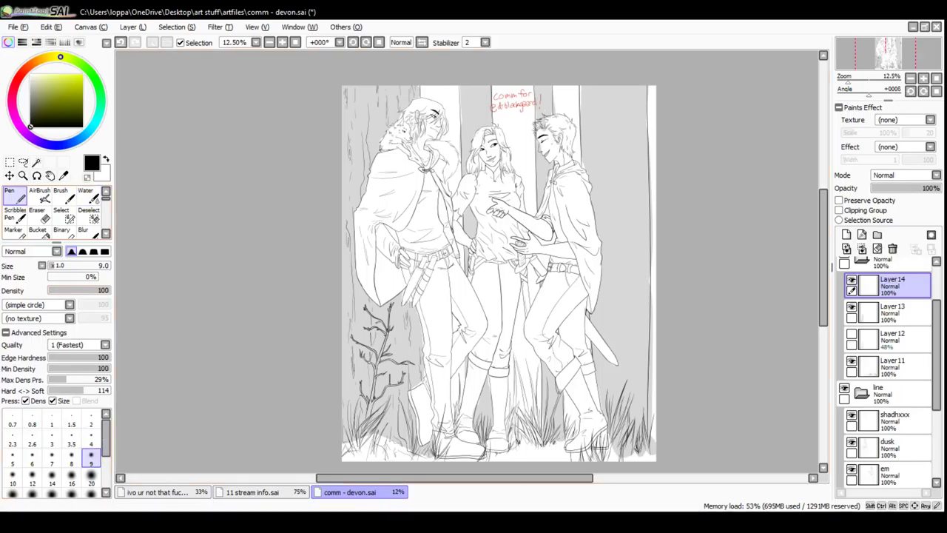
key(alt+Tab)
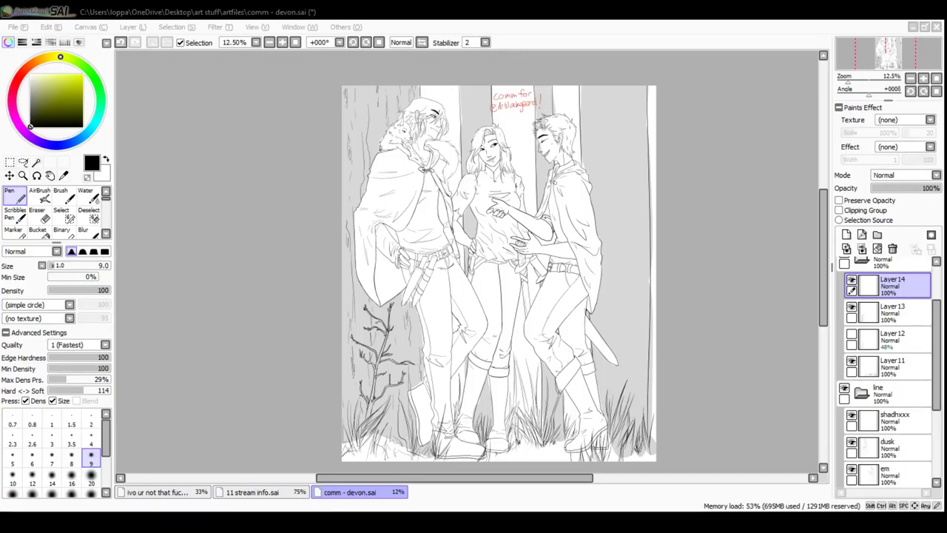
key(alt+Tab)
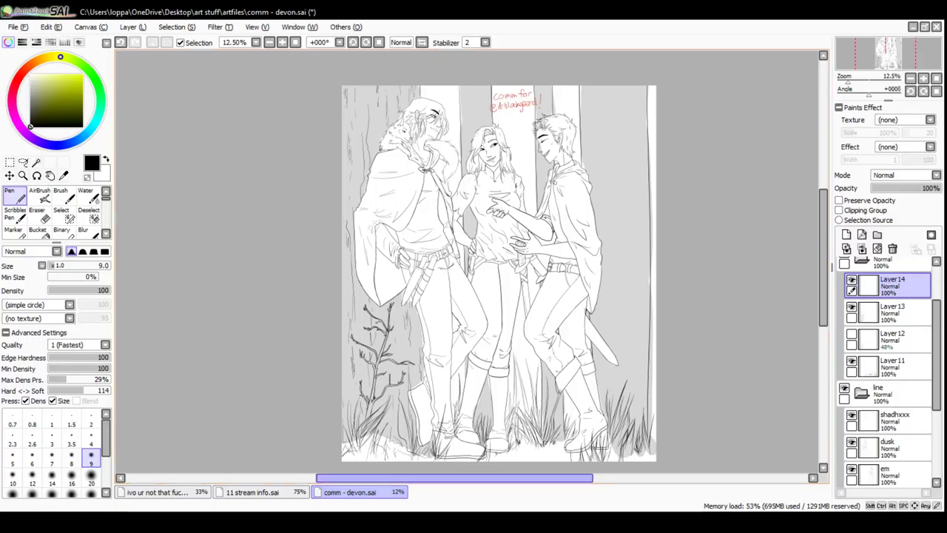
key(alt+Tab)
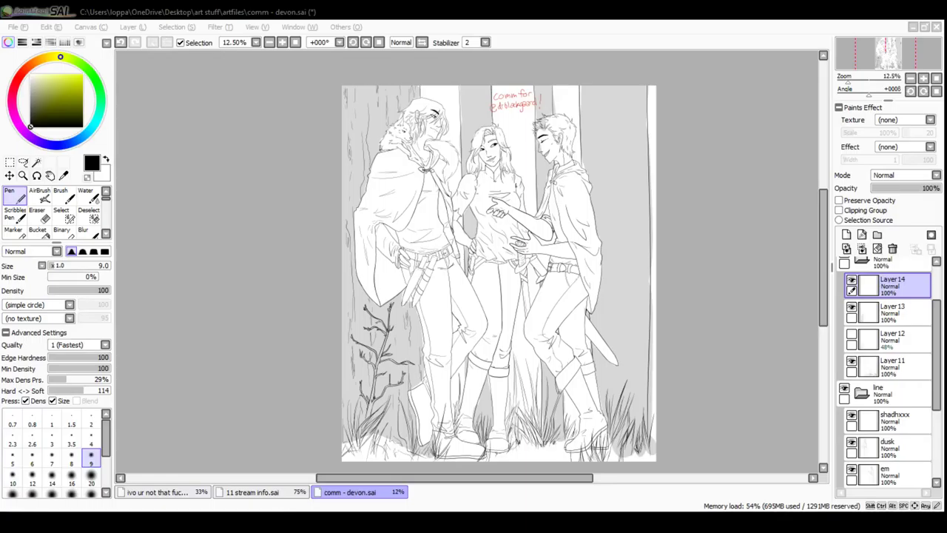
click(795, 69)
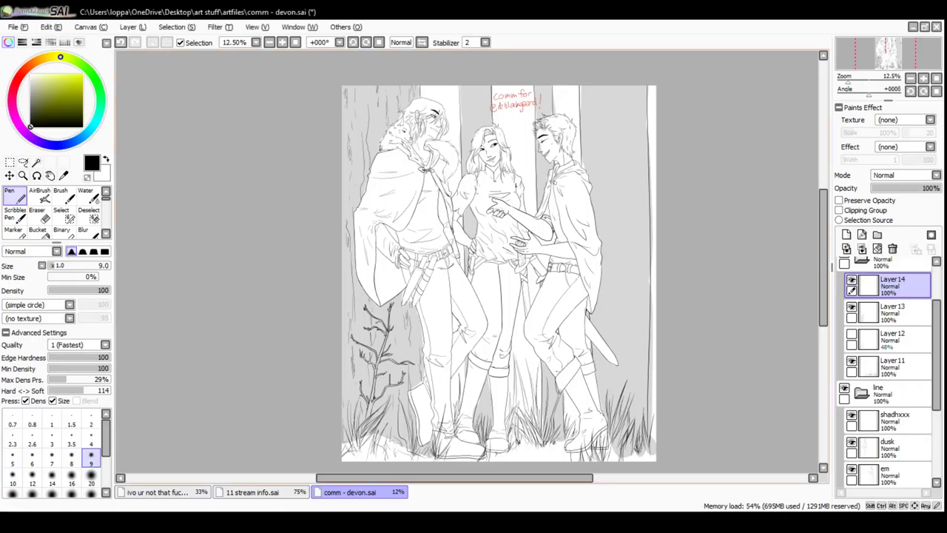
Ink vertical bark lines on the trunk above and beside the middle figure's head on Layer 14
click(282, 43)
drag(473, 163, 475, 377)
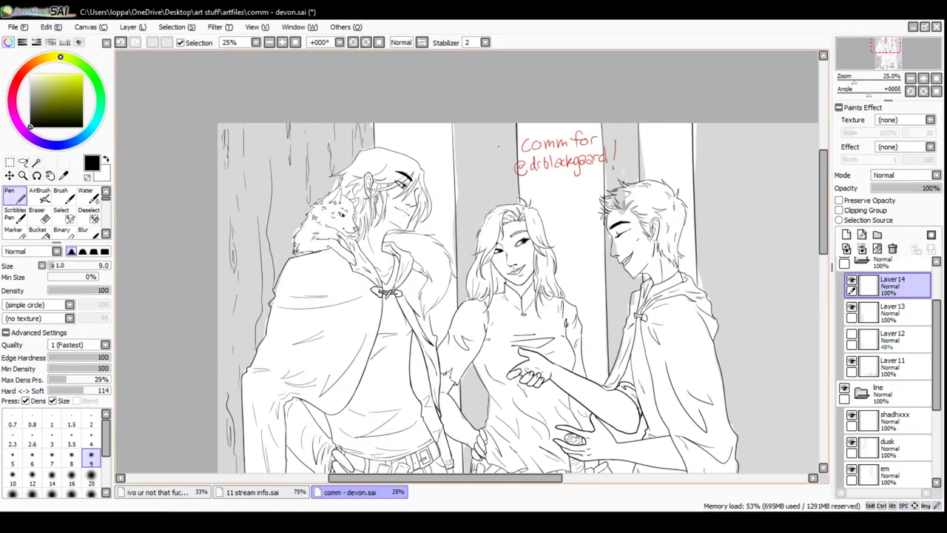
mouse_move(467, 122)
mouse_down()
mouse_move(473, 185)
mouse_move(475, 155)
mouse_up()
mouse_move(456, 122)
mouse_down()
mouse_move(460, 170)
mouse_move(460, 158)
mouse_move(500, 199)
mouse_move(482, 202)
mouse_move(462, 294)
mouse_up()
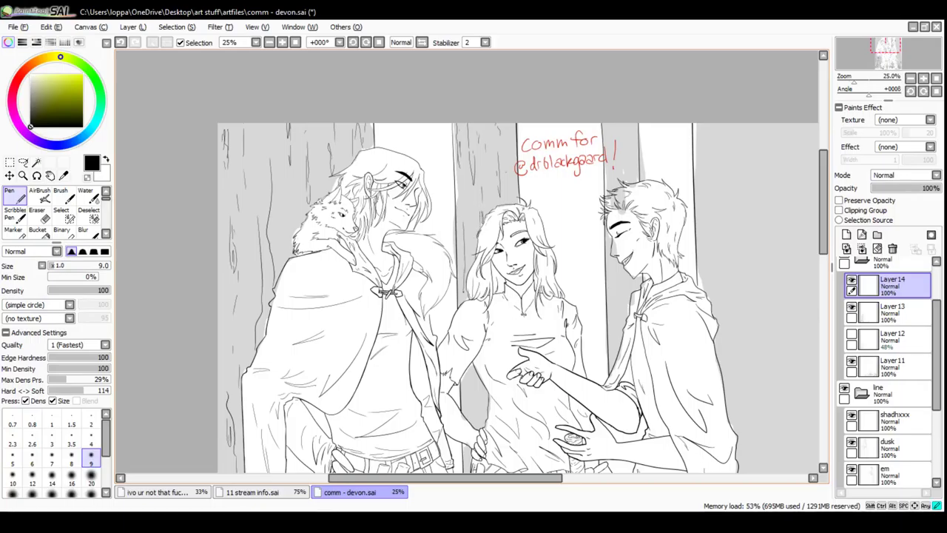
drag(467, 207, 465, 234)
drag(509, 184, 511, 193)
drag(454, 129, 452, 140)
drag(460, 244, 444, 161)
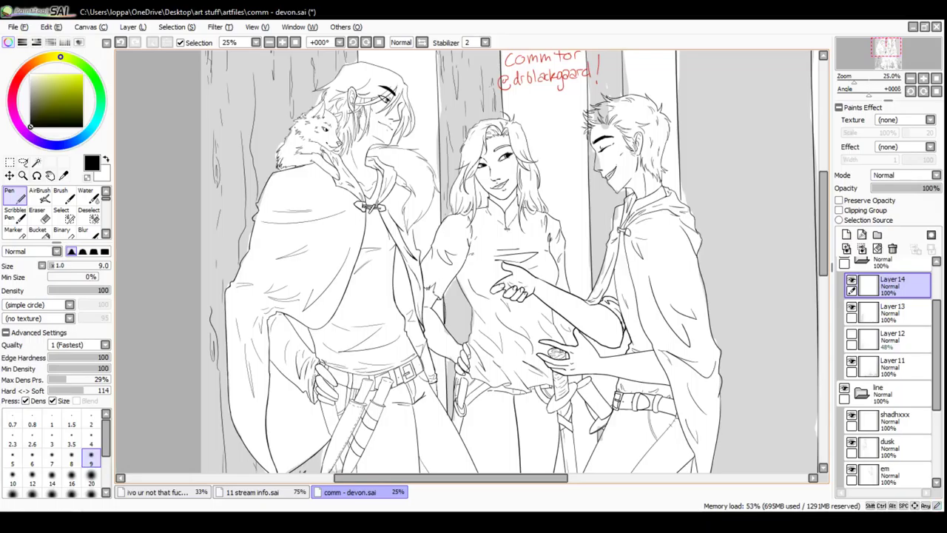
Extend the bark texture down the trunk in the gap between the cloaked figure and the middle figure's waist
key(ctrl+z)
click(445, 345)
drag(451, 380, 450, 406)
mouse_move(453, 320)
mouse_down()
mouse_move(457, 342)
mouse_move(454, 330)
mouse_move(464, 333)
mouse_up()
scroll(466, 259, up, 3)
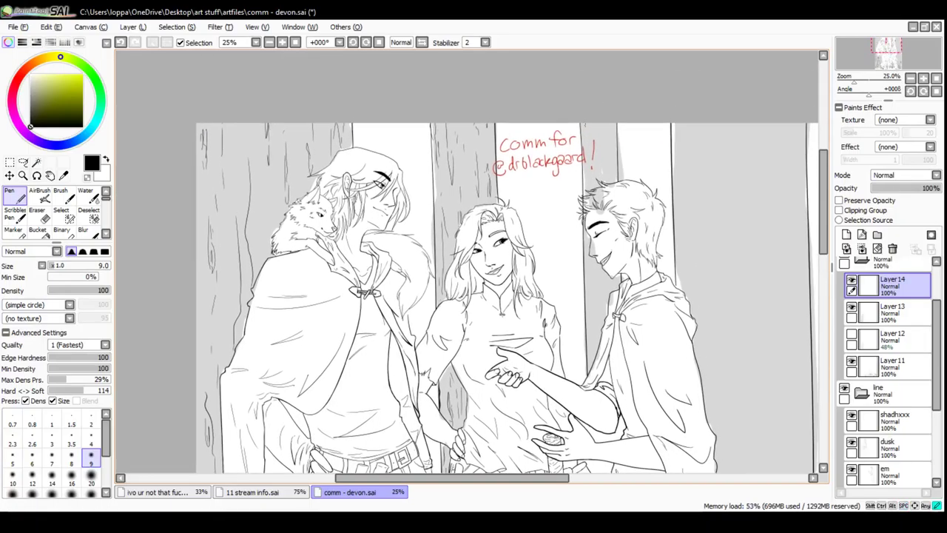
Ink bark lines on the trunk section above the short-haired figure's head, undoing unwanted strokes
drag(586, 126, 590, 182)
key(ctrl+z)
key(ctrl+z)
key(ctrl+z)
key(ctrl+z)
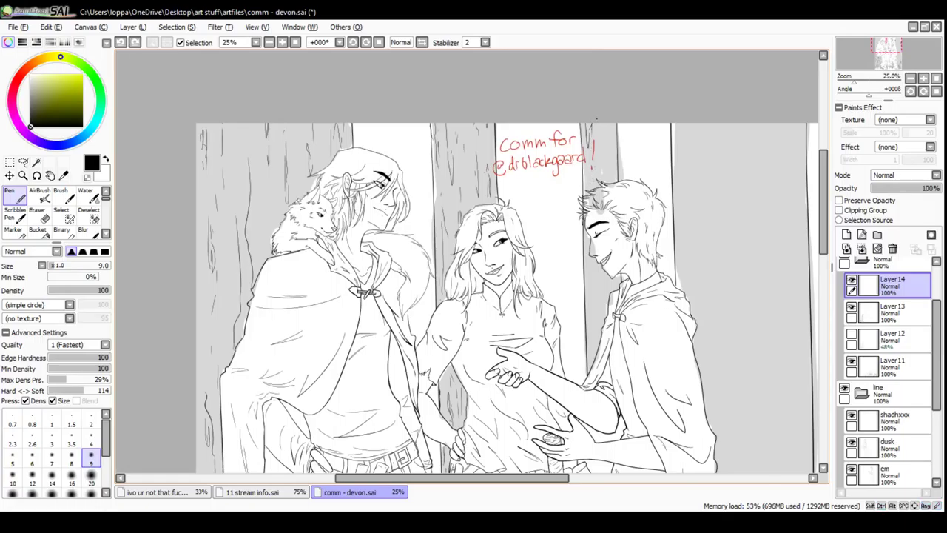
drag(604, 126, 607, 180)
drag(606, 143, 607, 168)
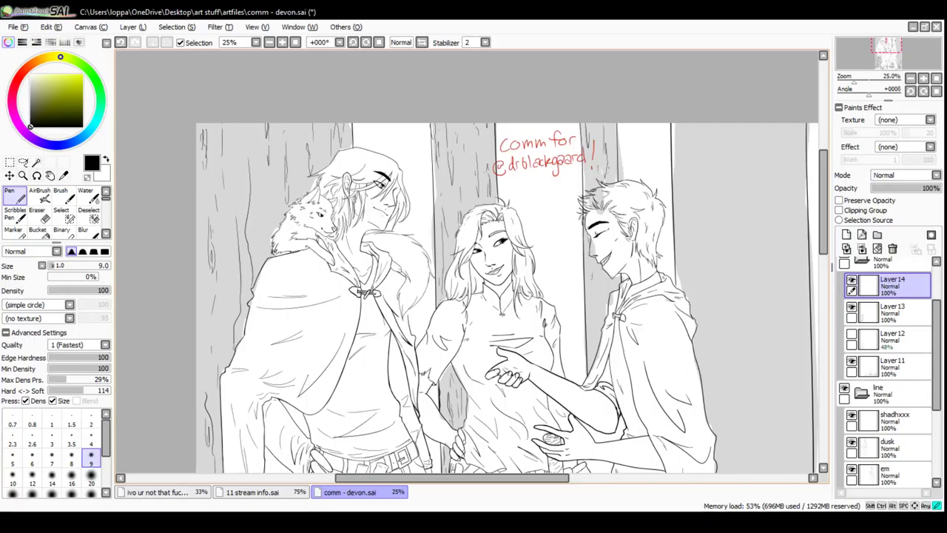
Add bark lines to the trunk below the short-haired figure's chin, down to the cloak
drag(592, 278, 592, 314)
mouse_move(594, 290)
mouse_down()
mouse_move(593, 315)
mouse_move(603, 293)
mouse_up()
mouse_move(605, 288)
mouse_down()
mouse_move(603, 328)
mouse_move(602, 317)
mouse_up()
drag(600, 278, 594, 334)
drag(586, 267, 588, 309)
drag(587, 348, 587, 363)
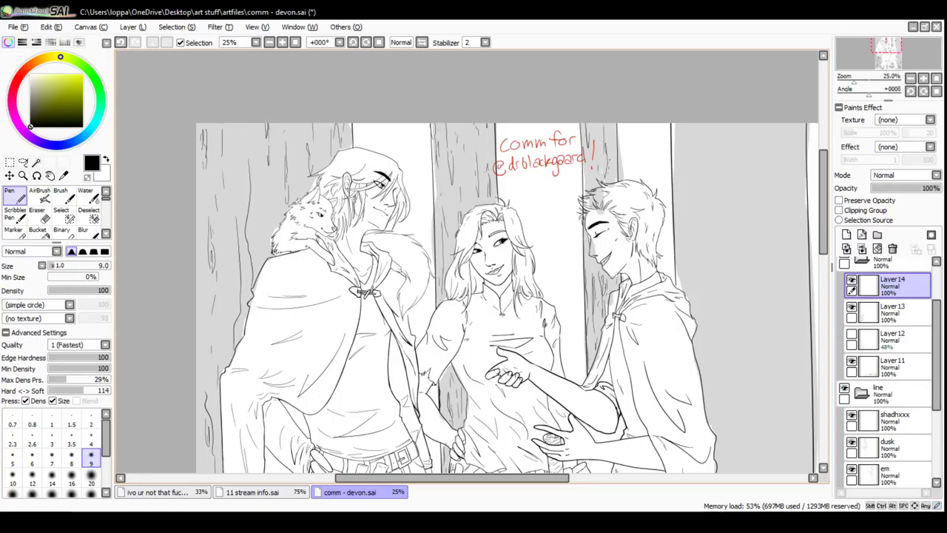
Add bark lines at both edges of the trunk above the short-haired figure, undoing the last edge strokes
drag(618, 166, 612, 126)
drag(579, 139, 578, 127)
drag(582, 180, 582, 169)
key(ctrl+z)
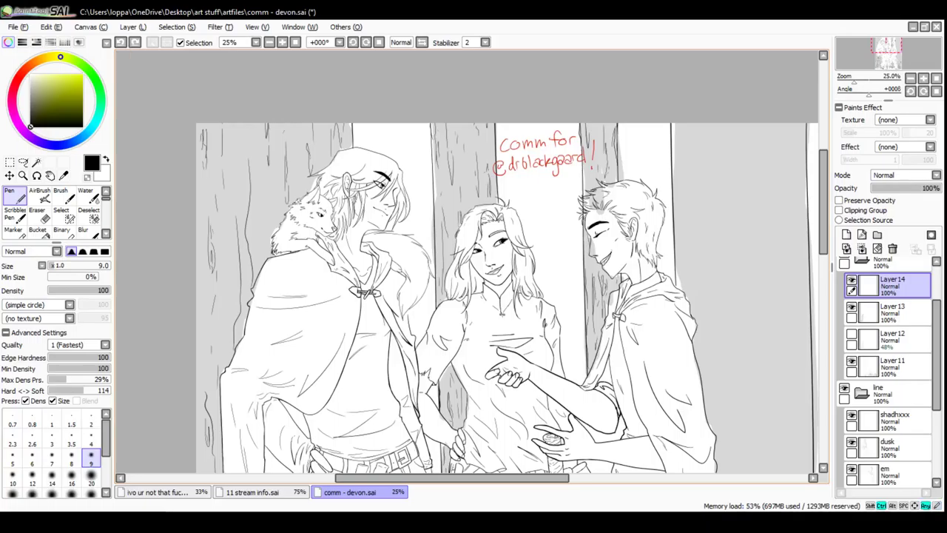
drag(583, 164, 582, 182)
key(ctrl+z)
key(ctrl+z)
key(space)
mouse_move(592, 405)
mouse_down()
mouse_move(567, 278)
mouse_move(571, 311)
mouse_up()
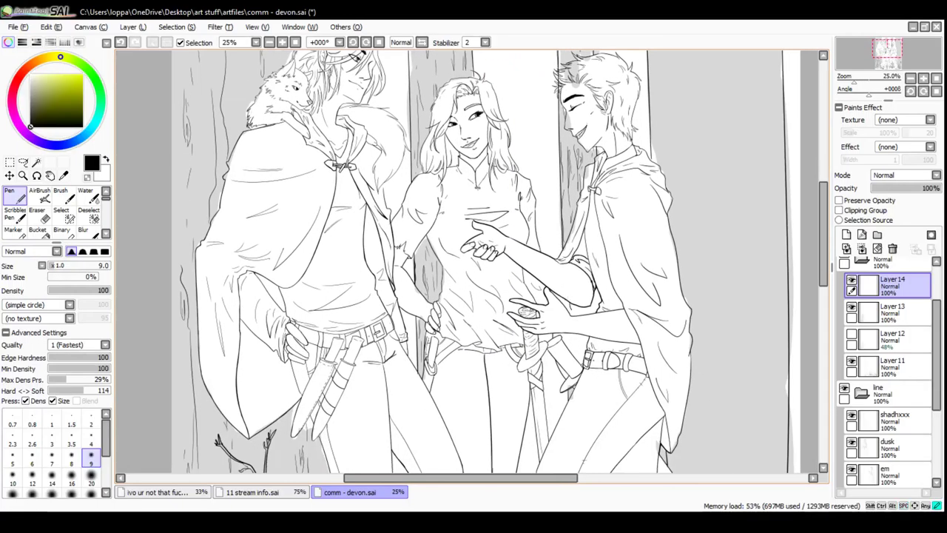
key(ctrl+z)
drag(585, 370, 551, 291)
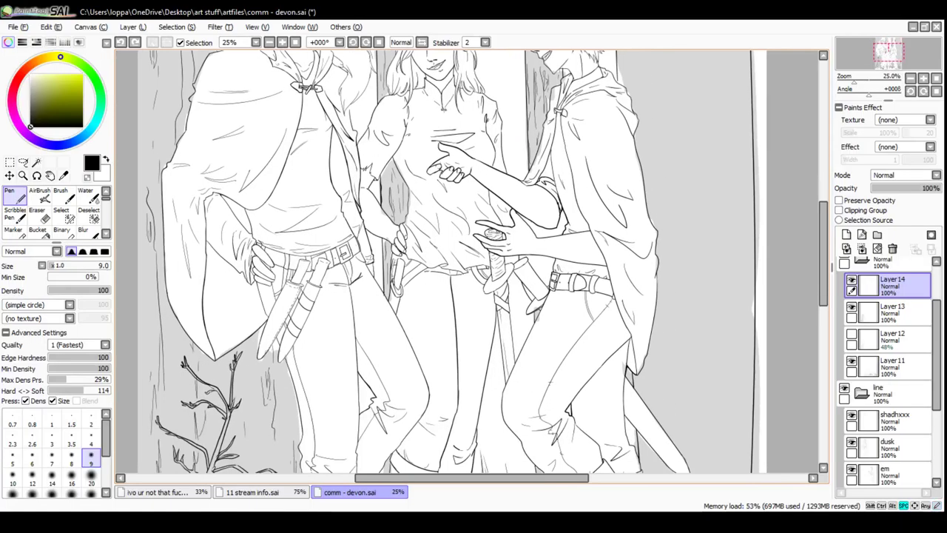
drag(474, 333, 454, 98)
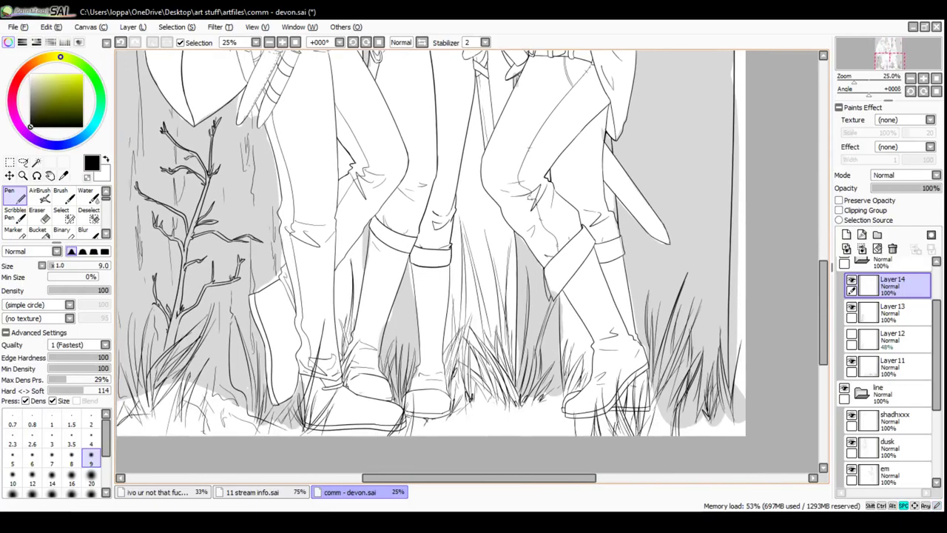
Ink bark lines on the trunk behind the short-haired figure's knees, extending them down into the grass beside the boot
drag(522, 238, 535, 327)
drag(537, 273, 535, 293)
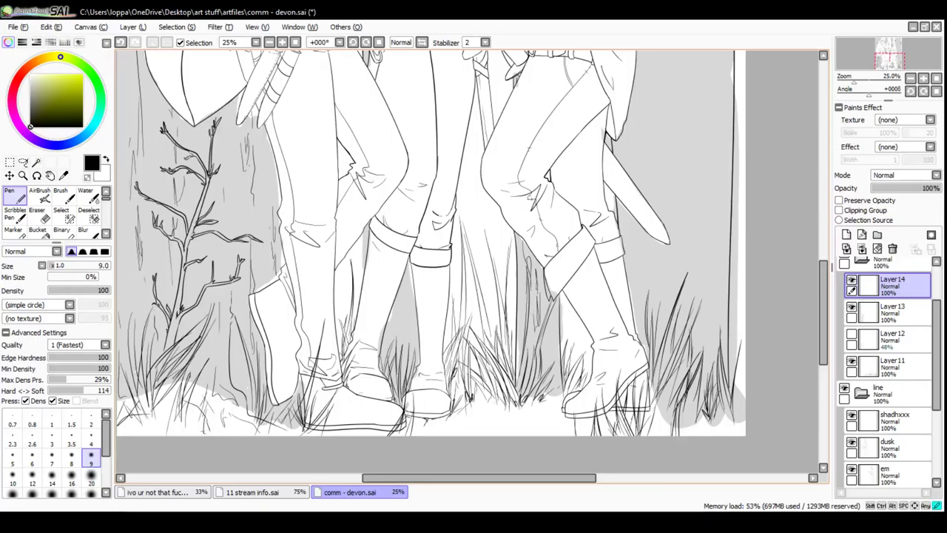
drag(553, 325, 551, 355)
drag(549, 331, 553, 345)
drag(554, 310, 557, 370)
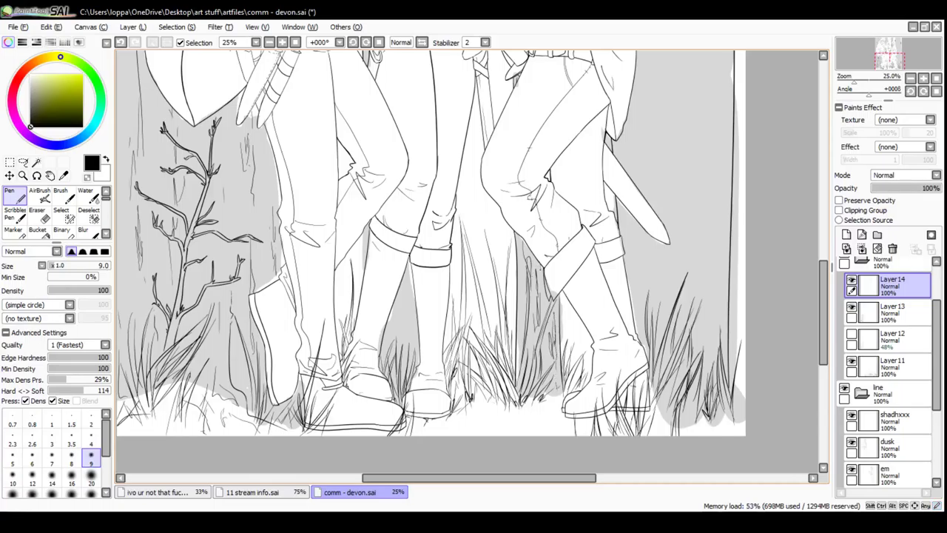
drag(521, 278, 524, 316)
drag(520, 353, 519, 387)
drag(529, 336, 527, 389)
drag(531, 353, 525, 384)
drag(543, 349, 556, 403)
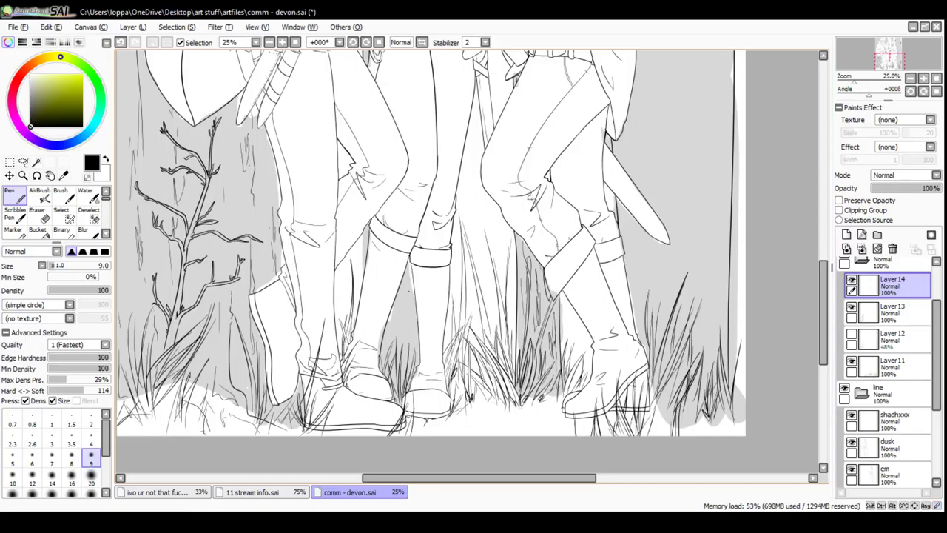
Add bark lines to the trunk section visible between the middle figure's boots, undoing the unwanted strokes
mouse_move(407, 309)
mouse_down()
mouse_move(407, 331)
mouse_move(405, 279)
mouse_up()
drag(413, 324, 416, 347)
drag(401, 308, 401, 330)
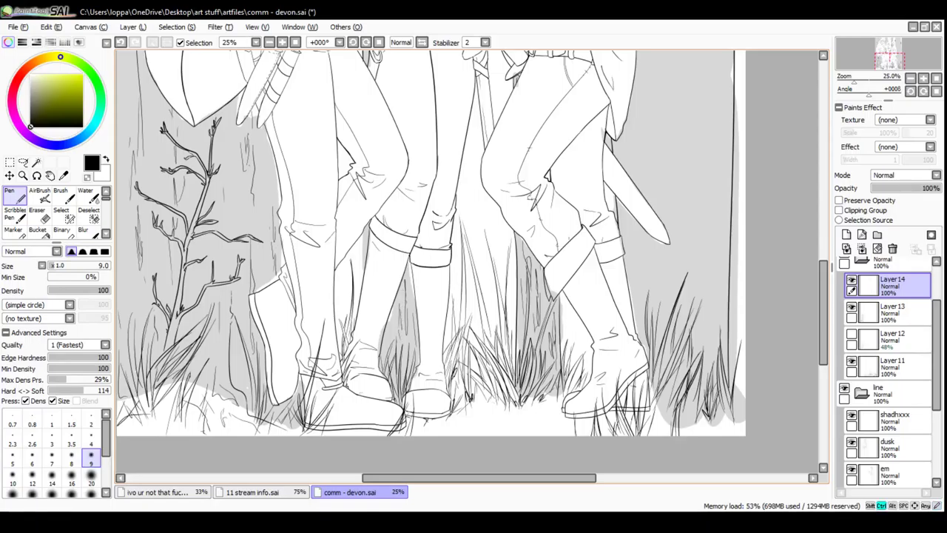
key(ctrl+z)
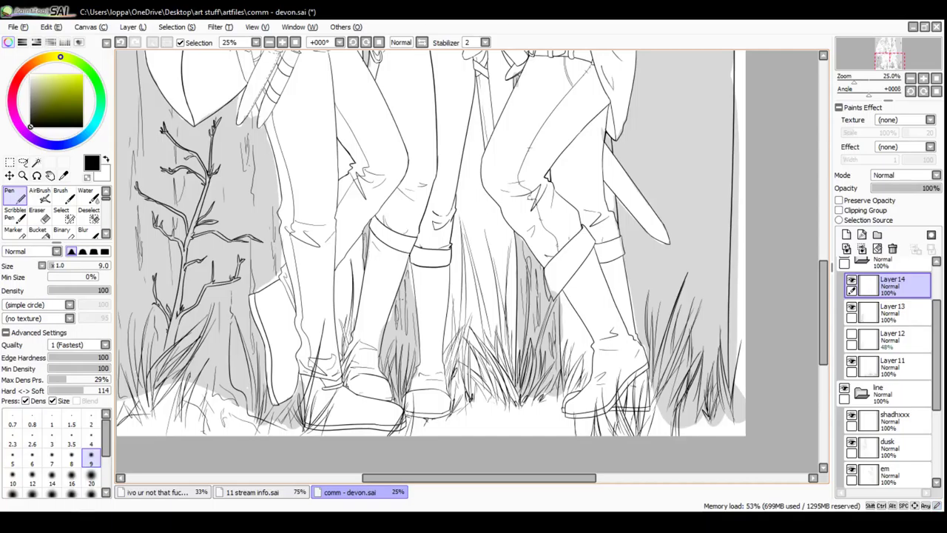
scroll(431, 244, down, 1)
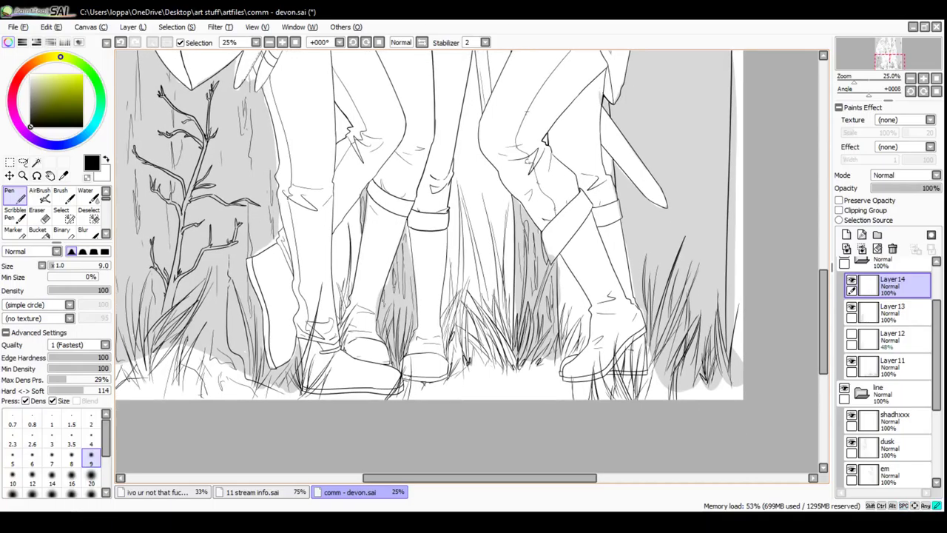
key(ctrl+z)
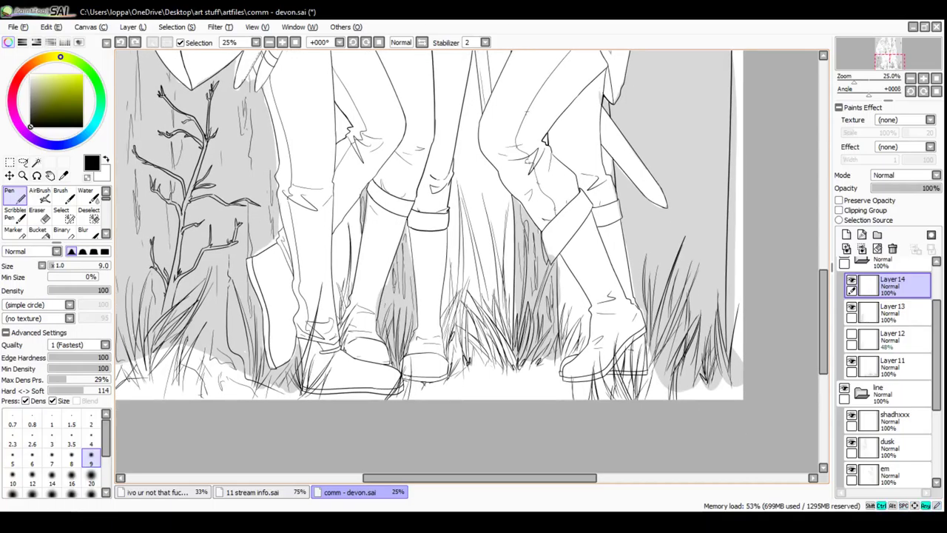
drag(386, 290, 380, 305)
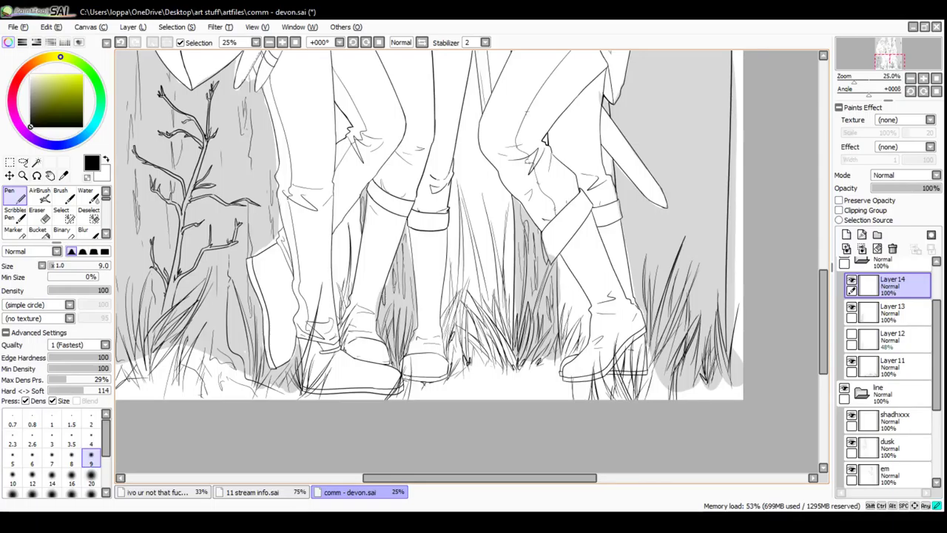
key(ctrl+z)
drag(386, 288, 382, 298)
drag(385, 287, 382, 296)
key(ctrl+z)
Move the bgline folder into the line folder, directly beneath the leah layer
click(270, 43)
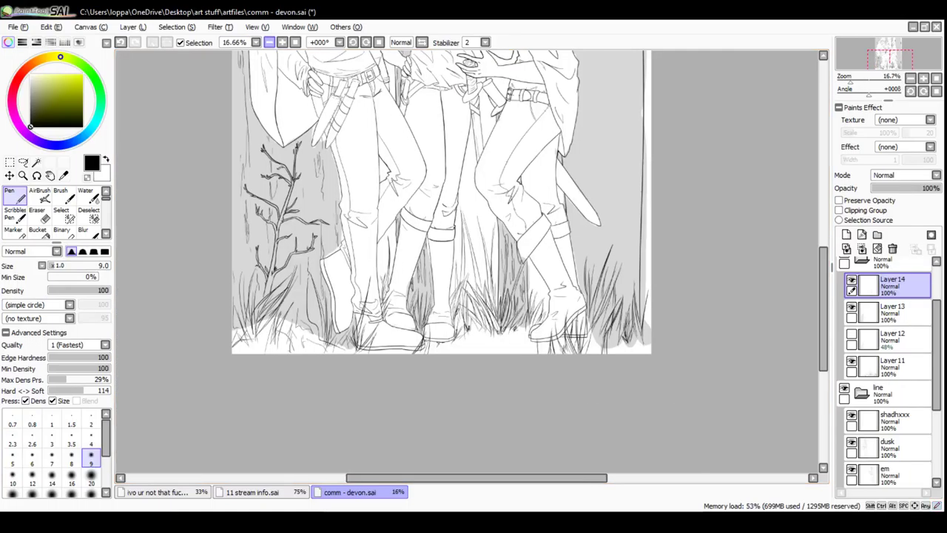
click(270, 42)
drag(444, 222, 458, 320)
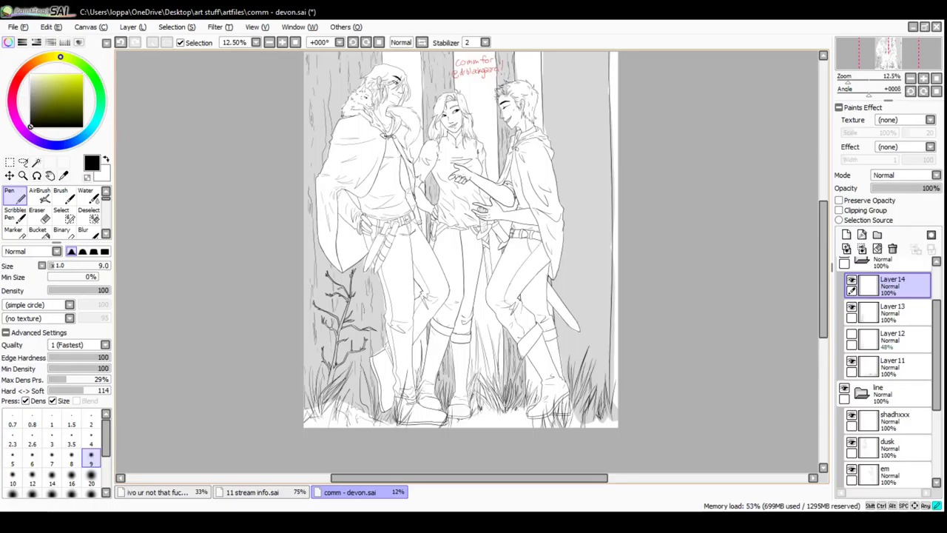
drag(458, 244, 448, 276)
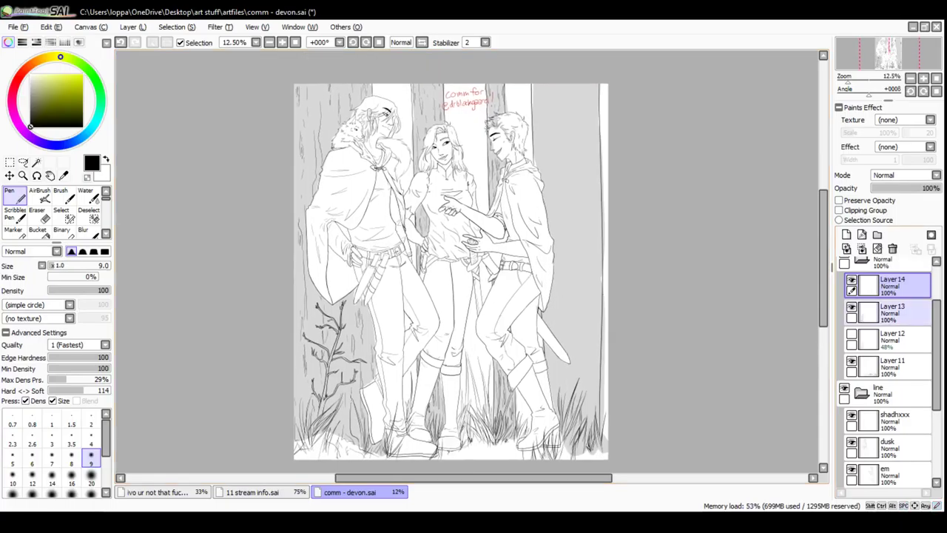
click(898, 313)
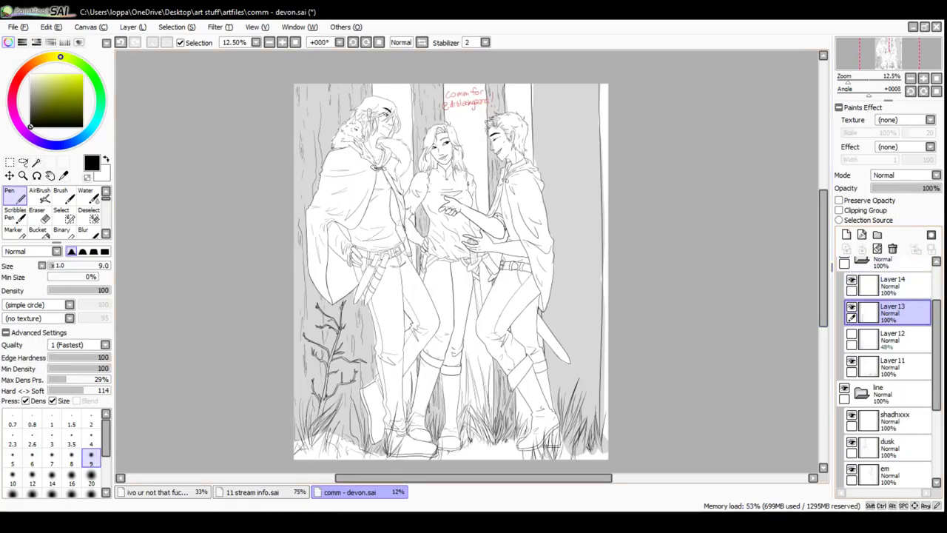
click(861, 393)
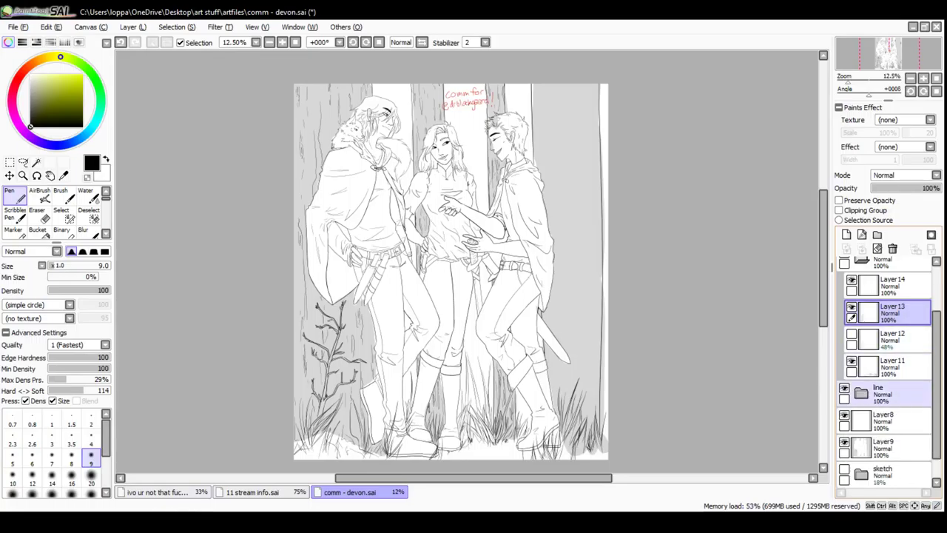
click(861, 393)
click(861, 260)
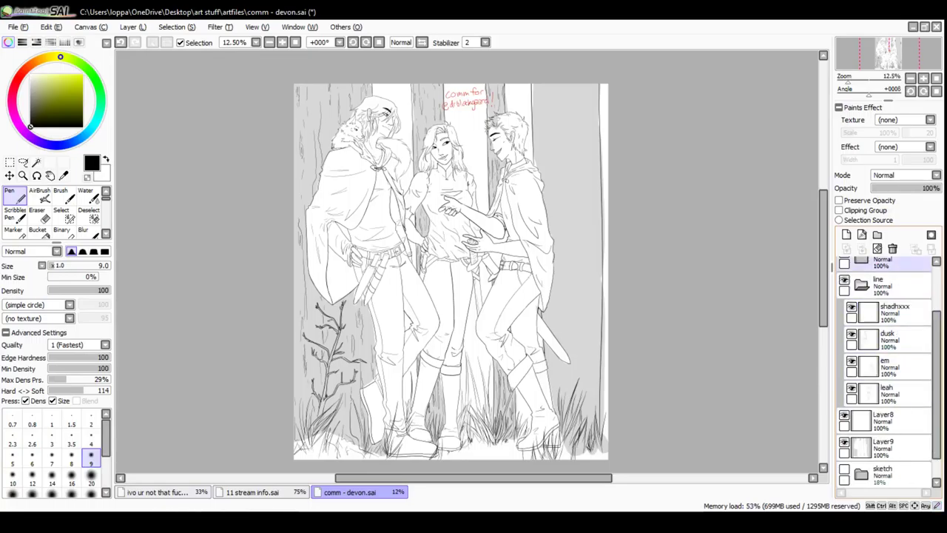
drag(885, 264, 888, 403)
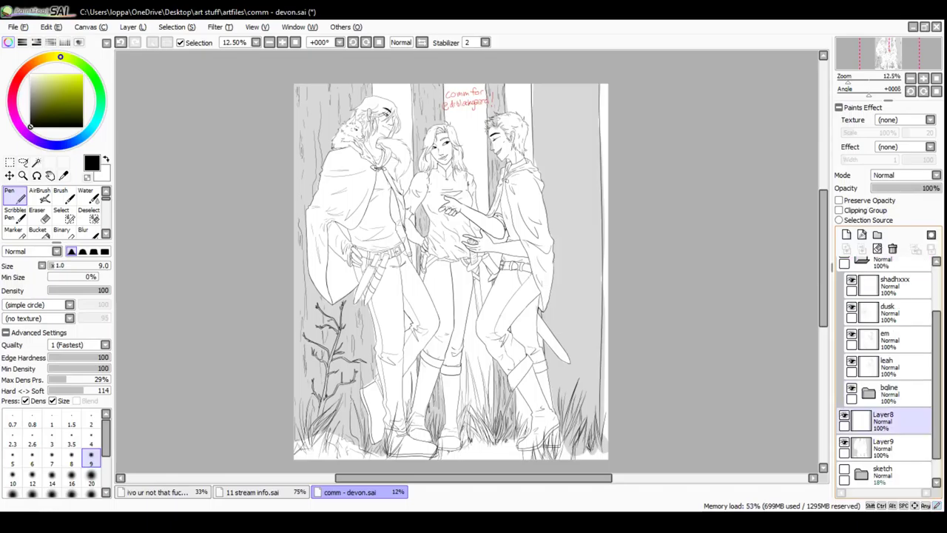
Check what Layer9 contains by toggling its visibility, and move Layer8 into the bgline folder between Layer14 and Layer13
click(887, 447)
click(844, 441)
click(844, 442)
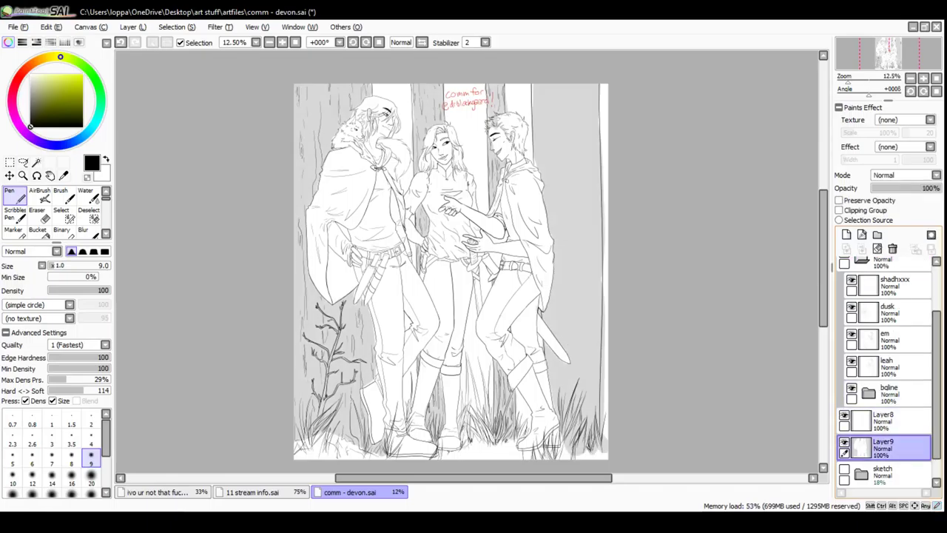
click(887, 420)
click(869, 394)
drag(937, 370, 895, 332)
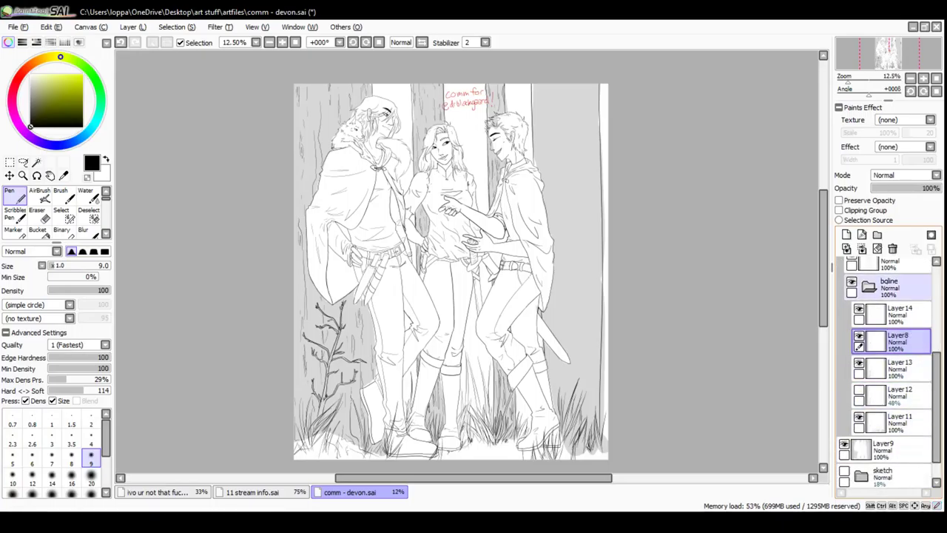
click(869, 286)
On the dusk layer, thicken the line running from the cloaked figure's hand on the hip down to the front dagger sheath
drag(937, 373, 937, 298)
click(896, 339)
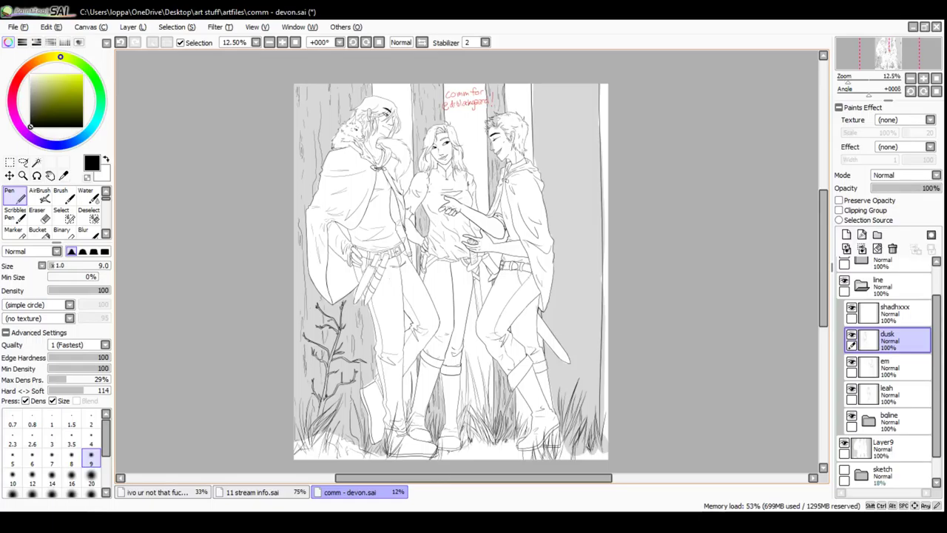
click(281, 42)
click(282, 42)
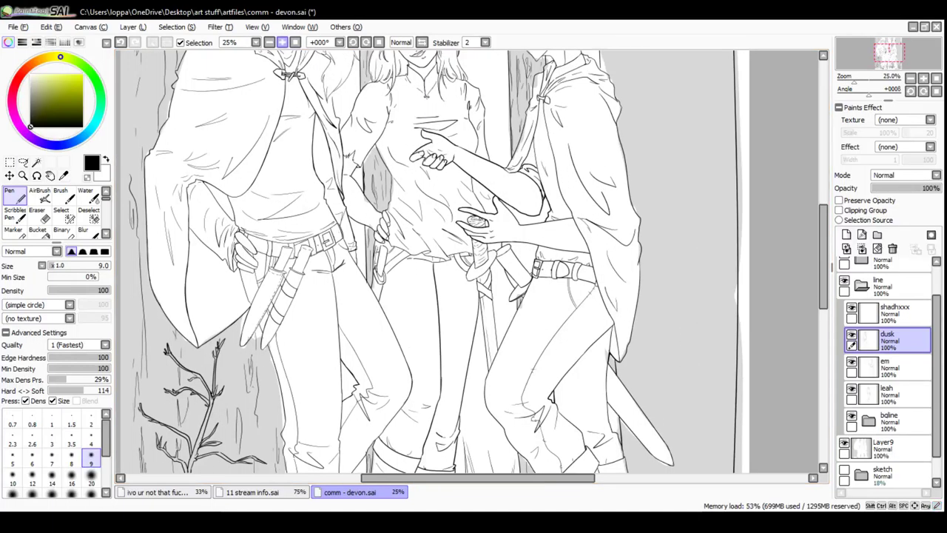
click(282, 42)
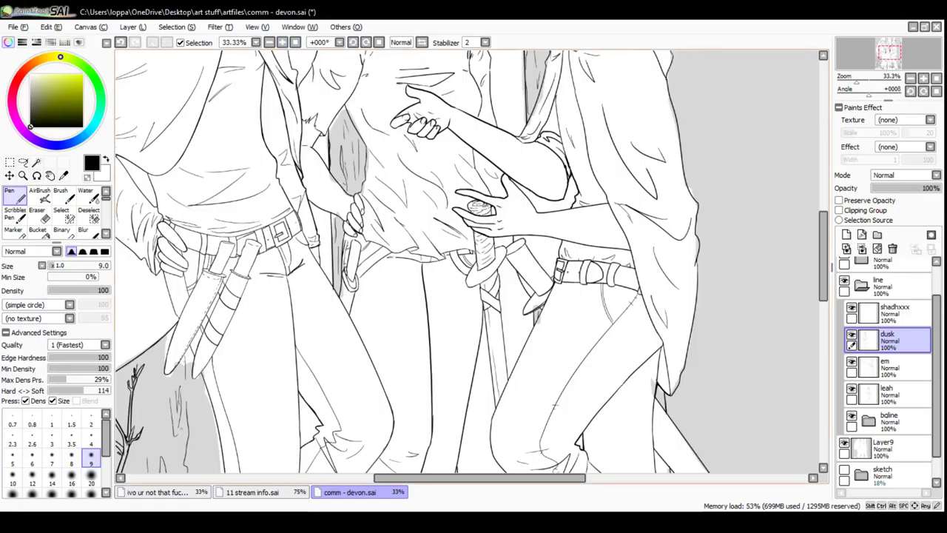
drag(480, 478, 430, 478)
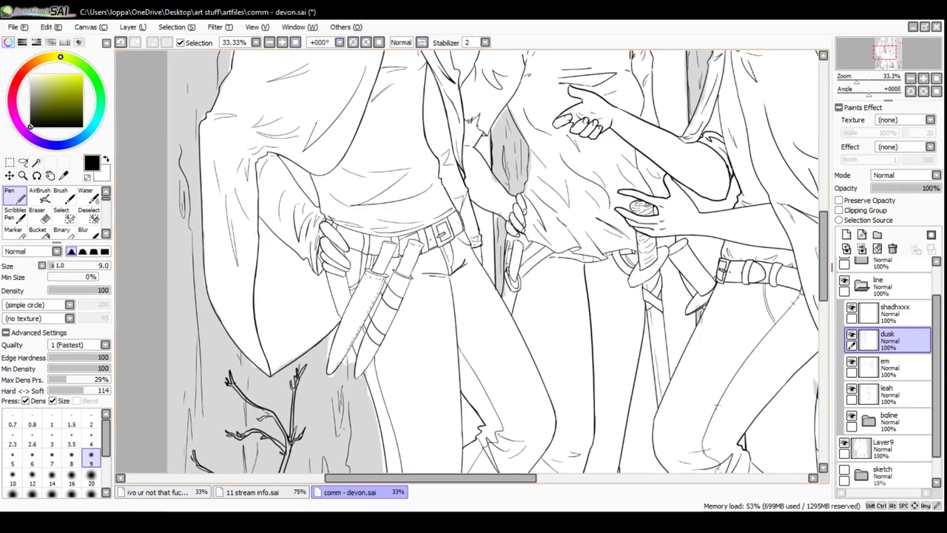
click(281, 43)
scroll(466, 259, down, 3)
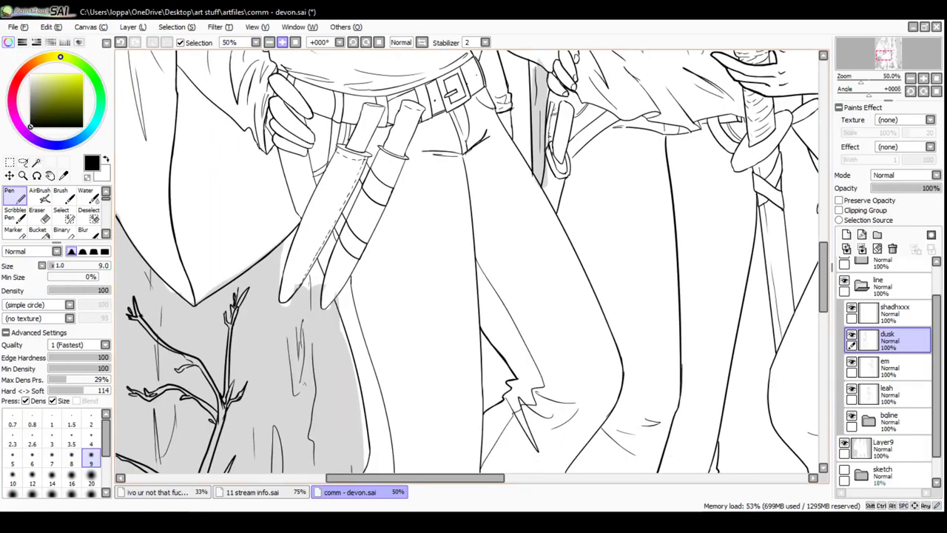
click(282, 43)
drag(296, 170, 364, 288)
drag(251, 193, 298, 193)
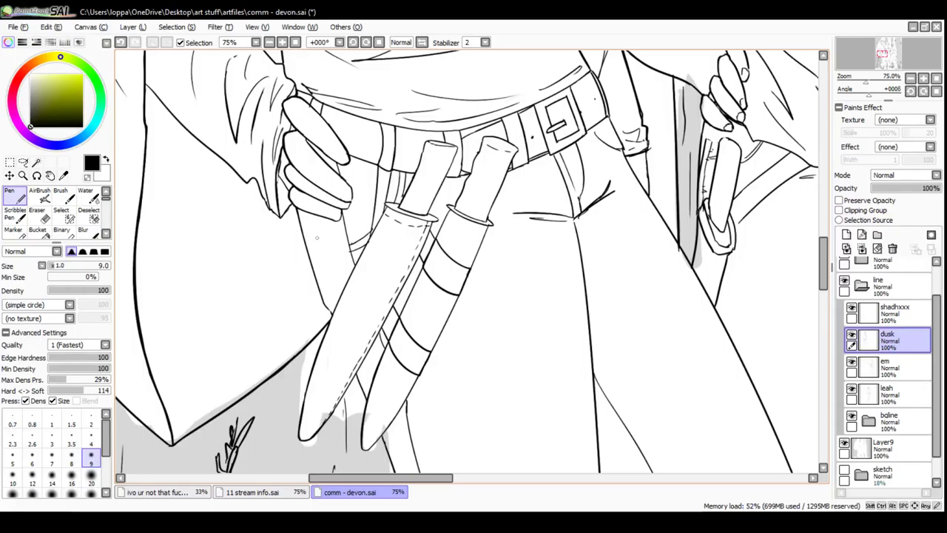
scroll(317, 237, down, 1)
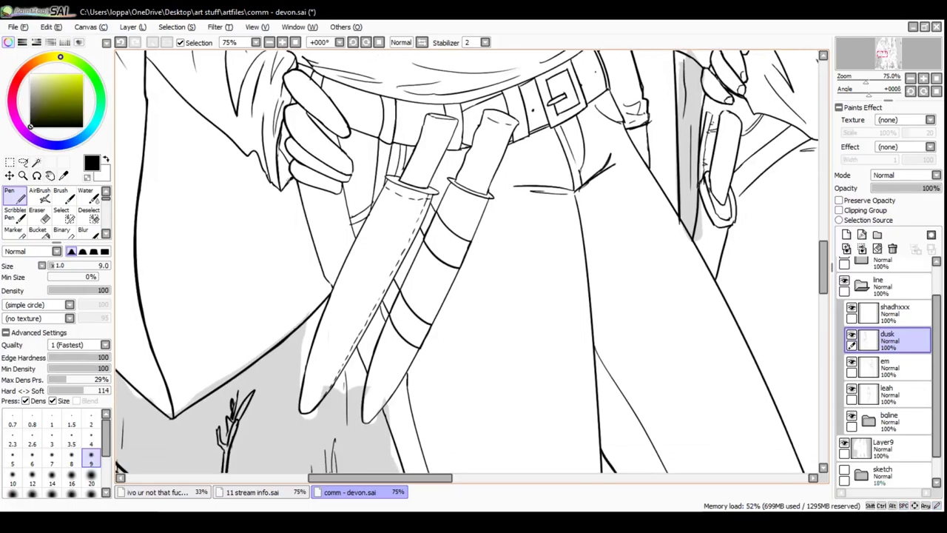
drag(298, 181, 326, 268)
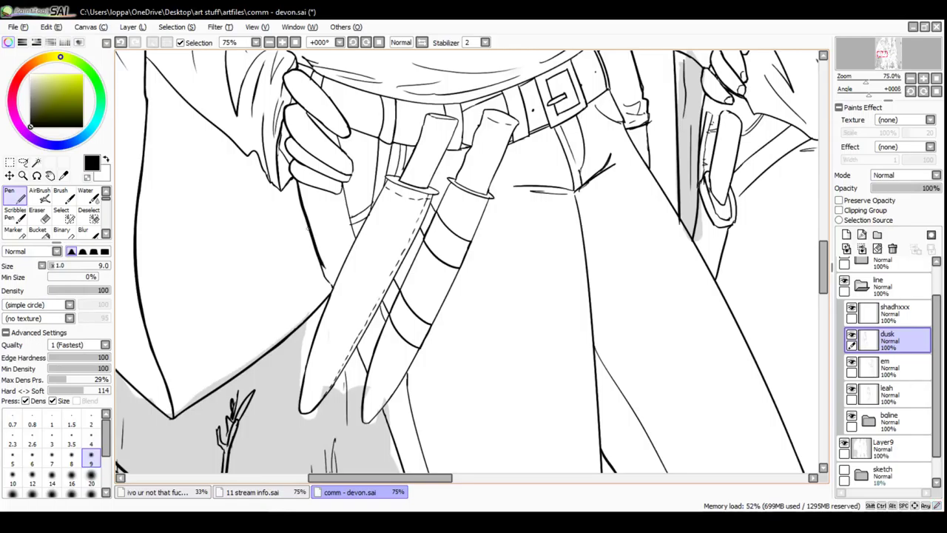
key(ctrl+z)
drag(299, 182, 322, 270)
key(ctrl+z)
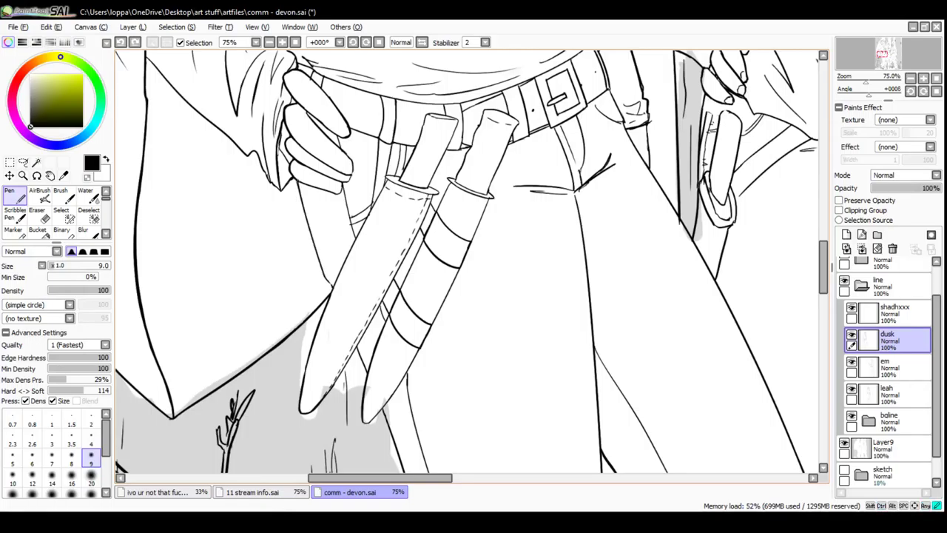
drag(298, 182, 324, 270)
key(ctrl+z)
drag(297, 186, 328, 278)
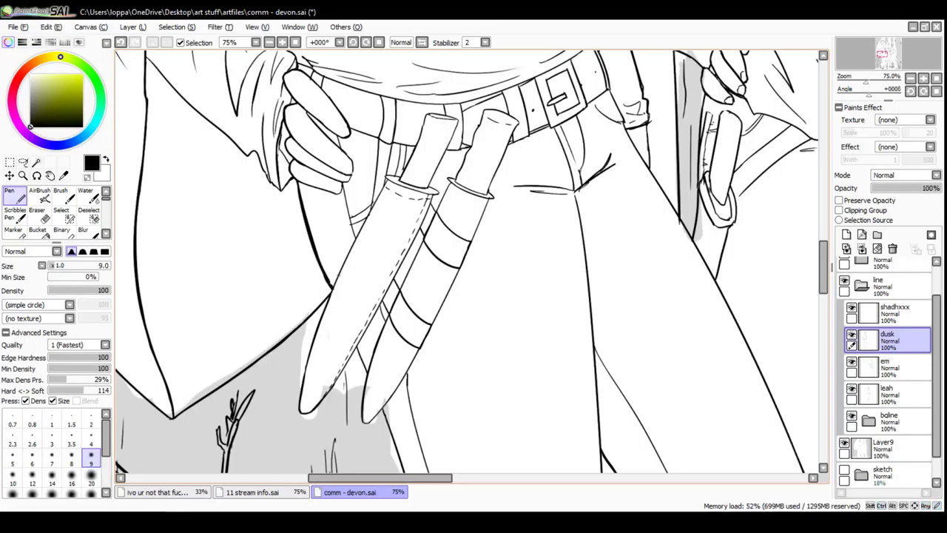
Try to thicken the outer edge of the cloaked figure's front dagger sheath, undoing each stroke
drag(299, 410, 303, 366)
key(ctrl+z)
drag(299, 409, 317, 312)
key(ctrl+z)
mouse_move(299, 407)
mouse_down()
mouse_move(329, 296)
mouse_move(300, 396)
mouse_up()
key(ctrl+z)
key(ctrl+z)
drag(333, 286, 304, 386)
key(ctrl+z)
drag(333, 287, 300, 392)
key(ctrl+z)
drag(333, 287, 299, 405)
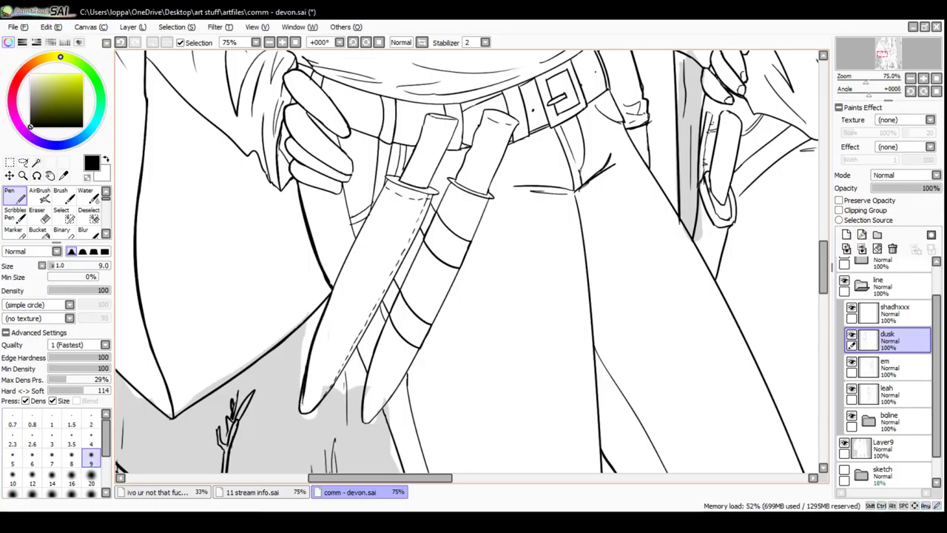
key(ctrl+z)
Thicken the front dagger sheath's outer edge from the cloak corner down to the sheath tip, undoing rejected strokes
click(354, 42)
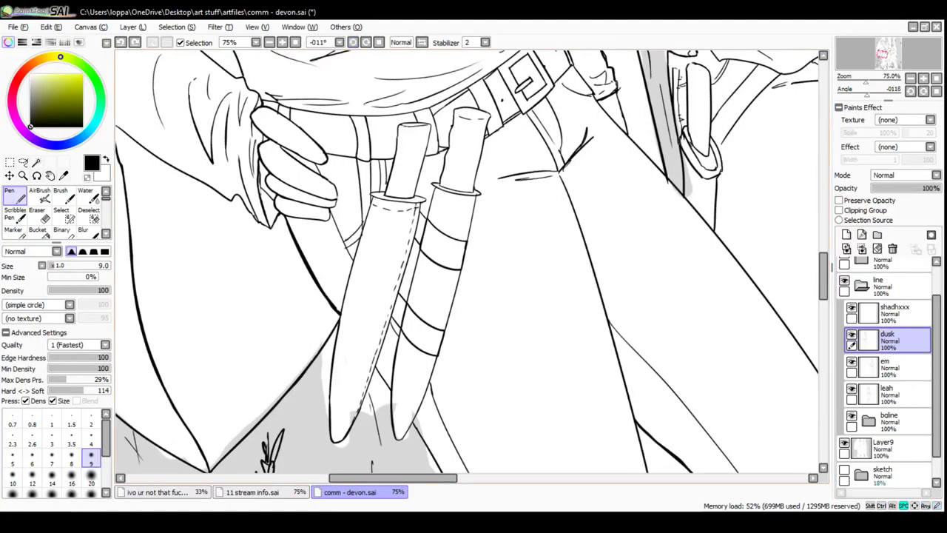
mouse_move(331, 347)
mouse_down()
mouse_move(373, 212)
mouse_move(369, 304)
mouse_up()
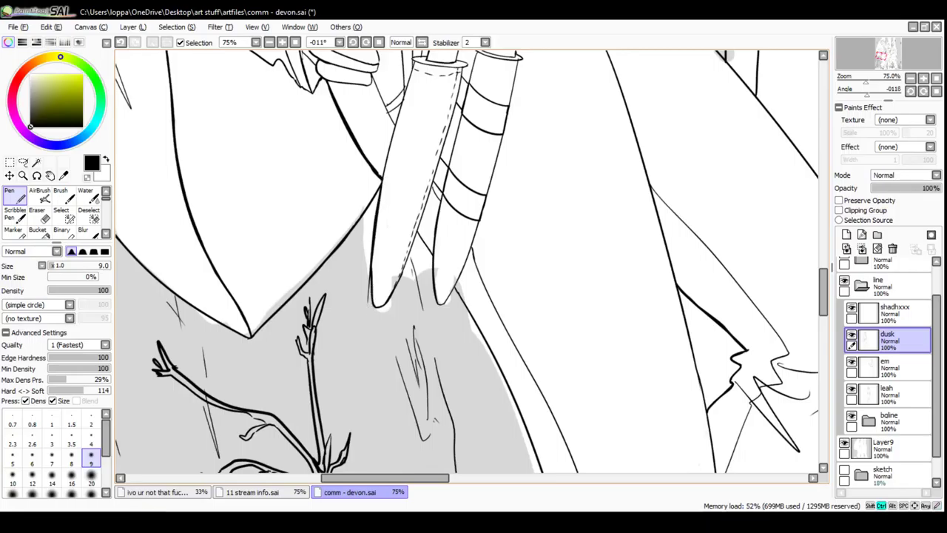
key(ctrl+z)
drag(380, 181, 370, 311)
key(alt+Tab)
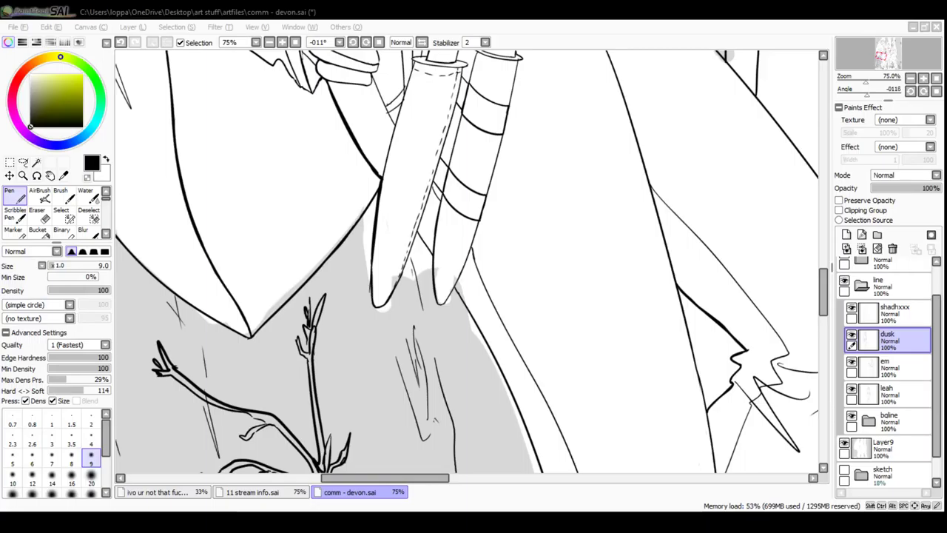
key(alt+Tab)
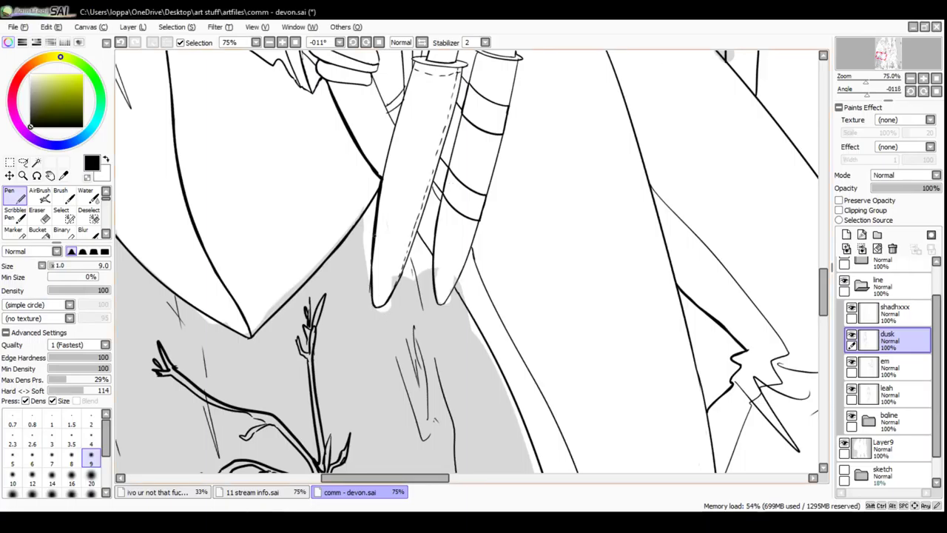
key(ctrl+z)
drag(383, 179, 370, 325)
key(ctrl+z)
key(ctrl+z)
drag(380, 186, 370, 294)
key(ctrl+z)
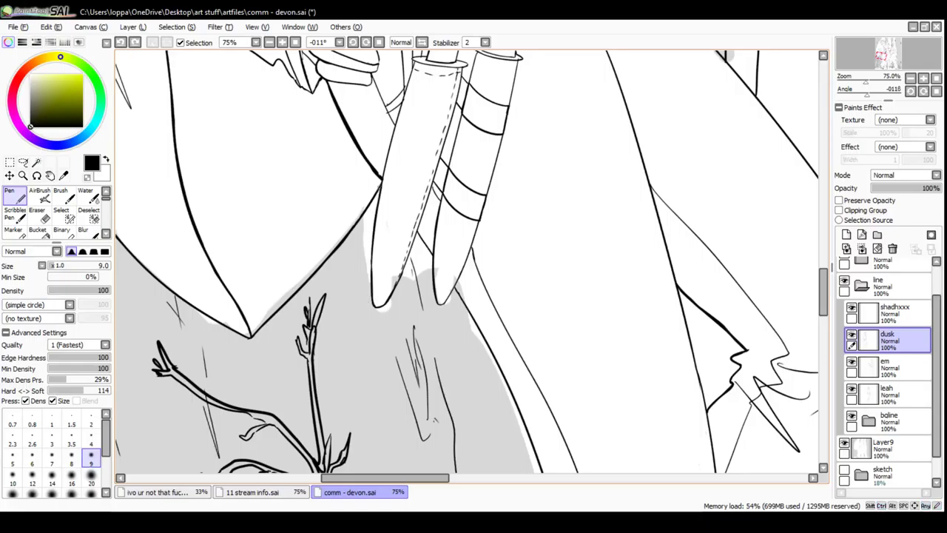
drag(378, 189, 374, 307)
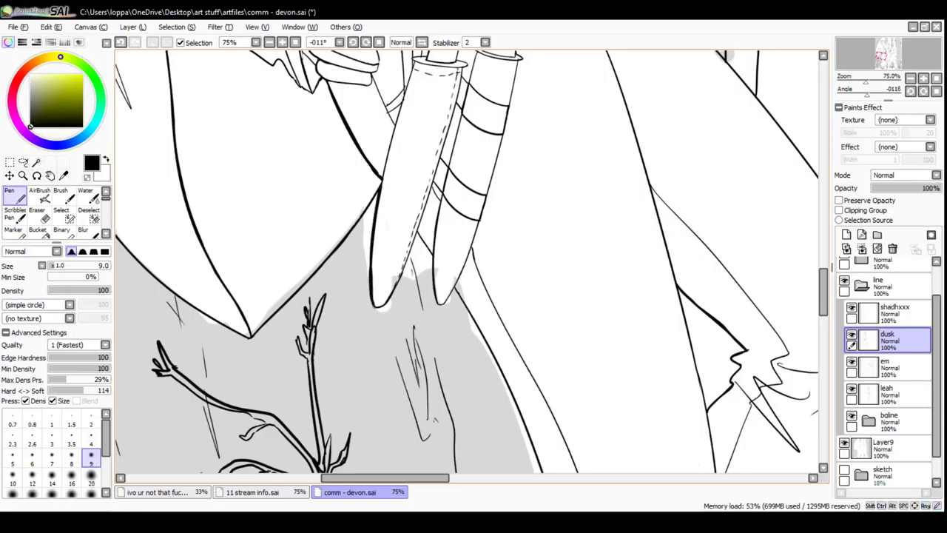
Redraw the thick stroke around the tip of the cloaked figure's front dagger sheath, undoing rejected attempts
key(ctrl+z)
mouse_move(371, 263)
mouse_down()
mouse_move(373, 301)
mouse_move(393, 286)
mouse_move(370, 279)
mouse_move(399, 281)
mouse_move(440, 197)
mouse_up()
key(ctrl+z)
key(ctrl+z)
key(ctrl+z)
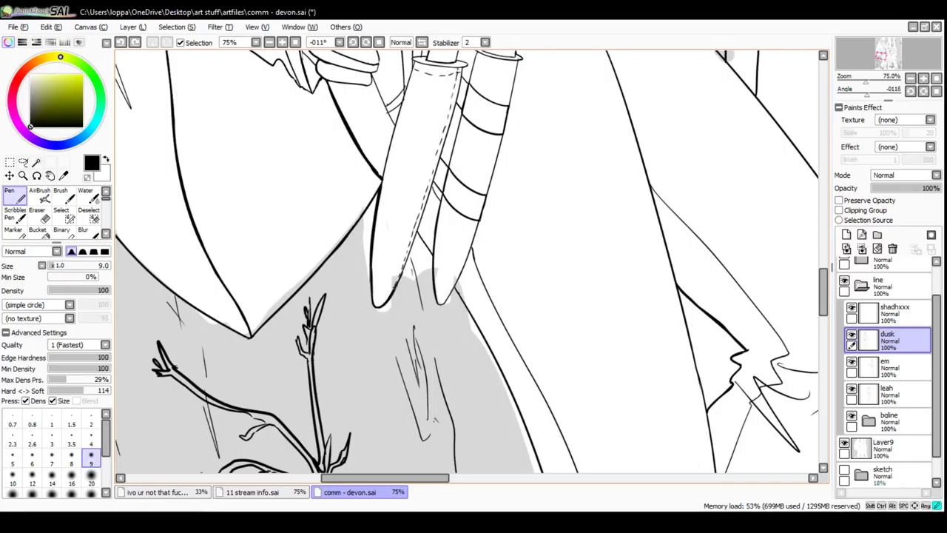
Thicken the front dagger sheath's inner edge from its tip up to the rear sheath, undoing rejected strokes
drag(400, 285, 427, 199)
key(ctrl+z)
drag(397, 285, 417, 240)
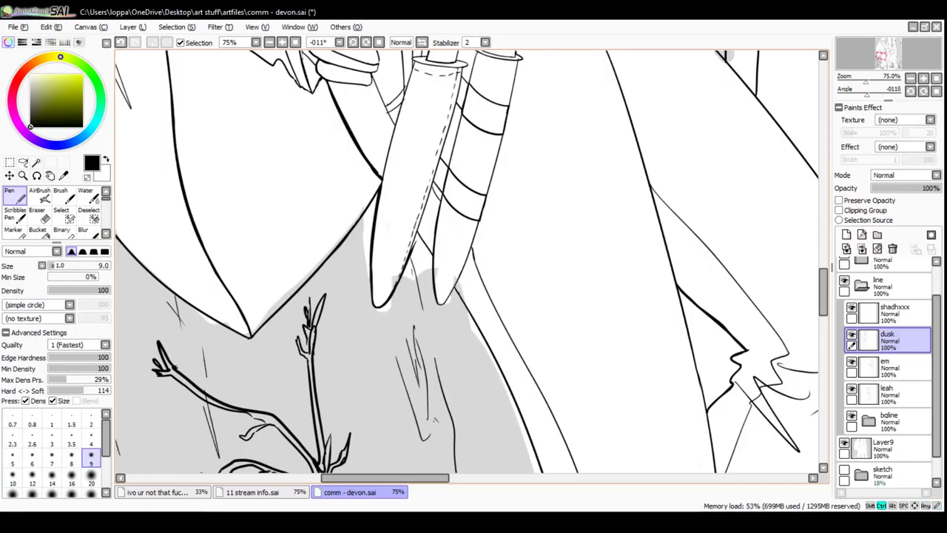
key(ctrl+z)
drag(398, 285, 432, 196)
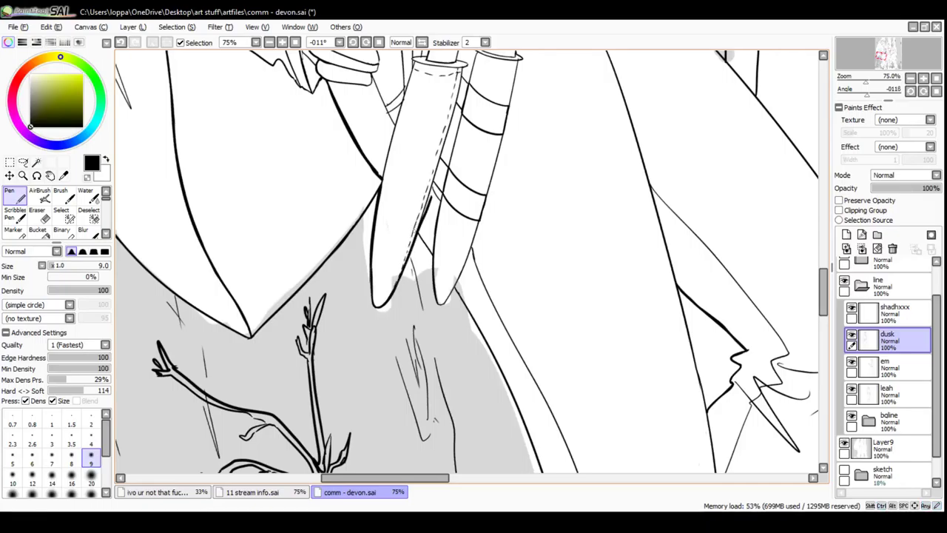
drag(414, 233, 432, 189)
key(ctrl+z)
key(ctrl+z)
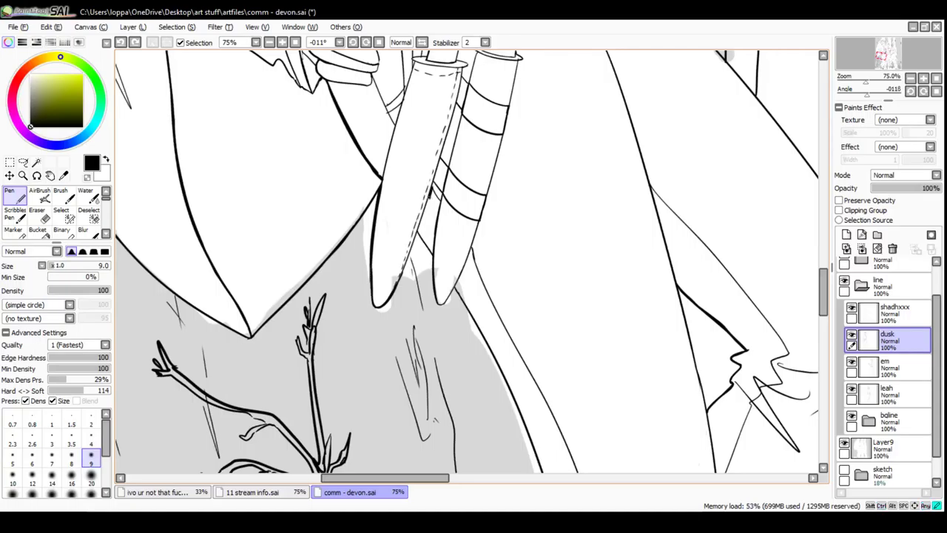
drag(405, 266, 432, 196)
drag(416, 236, 395, 290)
key(ctrl+z)
drag(416, 239, 400, 277)
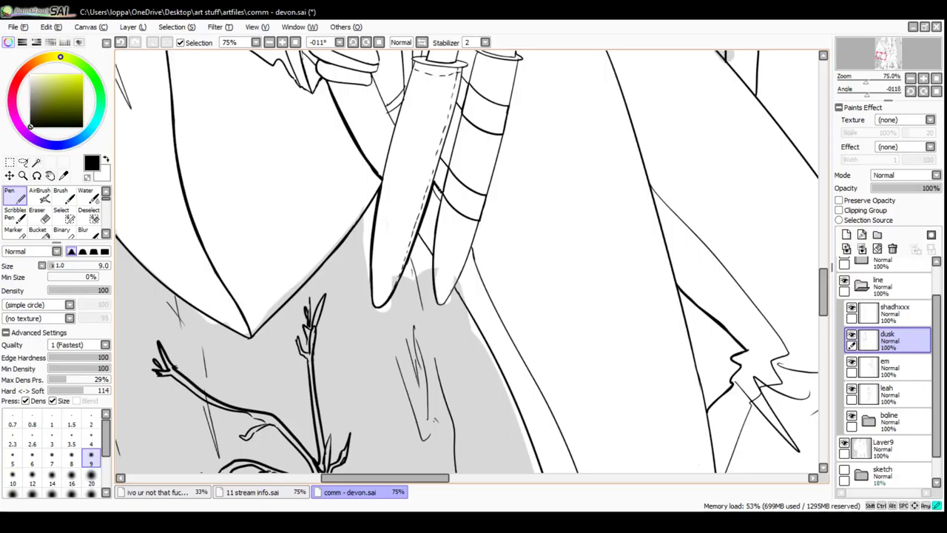
Thicken the rear dagger sheath's edge facing the front sheath, from the overlap down to its tip
drag(442, 193, 435, 281)
key(ctrl+z)
drag(442, 190, 435, 287)
key(ctrl+z)
mouse_move(442, 192)
mouse_down()
mouse_move(433, 287)
mouse_move(471, 250)
mouse_move(481, 220)
mouse_up()
key(ctrl+z)
key(ctrl+z)
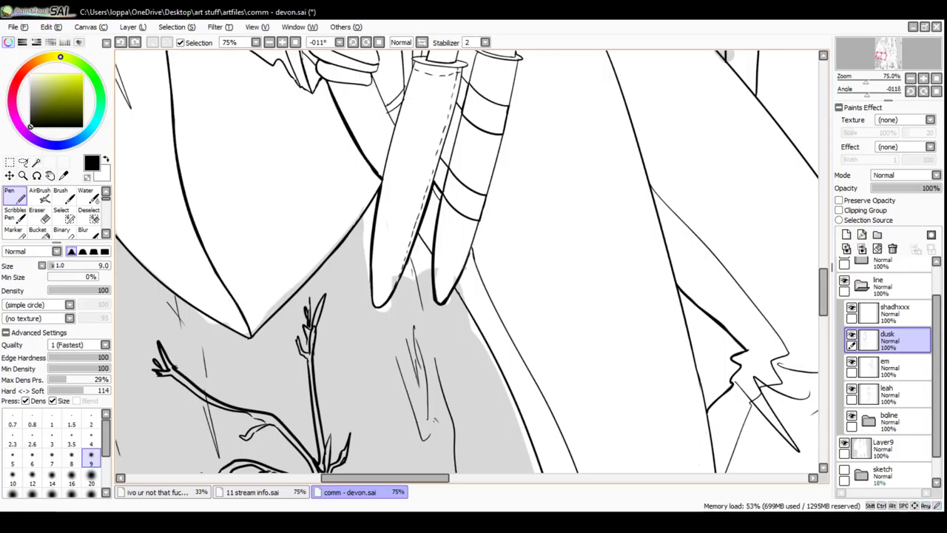
Thicken the rear dagger sheath's far edge from the lowest wrap band down to the tip, undoing rejected strokes
drag(461, 274, 478, 227)
key(ctrl+z)
drag(462, 270, 474, 228)
key(ctrl+z)
mouse_move(463, 270)
mouse_down()
mouse_move(477, 222)
mouse_move(467, 255)
mouse_up()
key(ctrl+z)
key(ctrl+z)
drag(480, 217, 467, 262)
scroll(373, 272, up, 3)
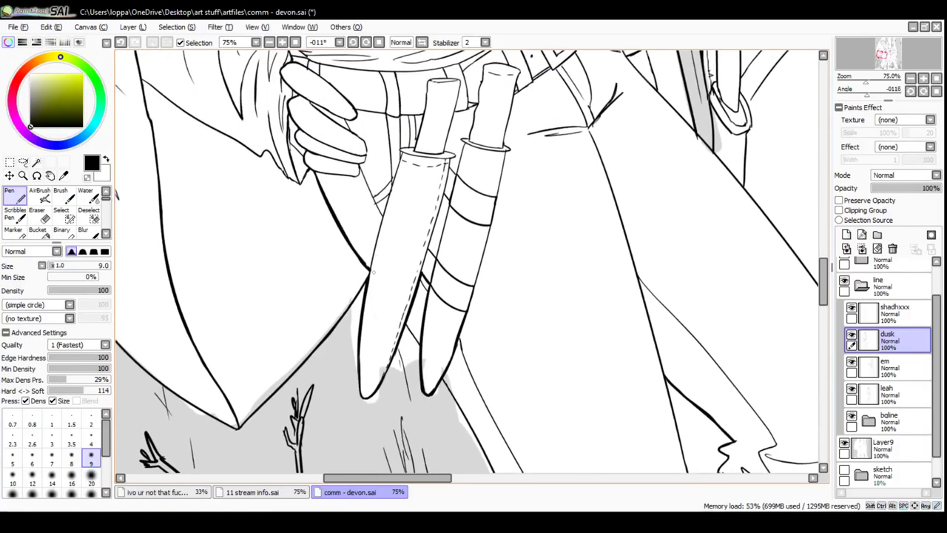
Thicken the front dagger sheath's outer edge from the cloak corner up to the guard, redoing rejected strokes
drag(388, 205, 370, 267)
key(ctrl+z)
drag(392, 182, 368, 266)
drag(382, 222, 400, 163)
key(ctrl+z)
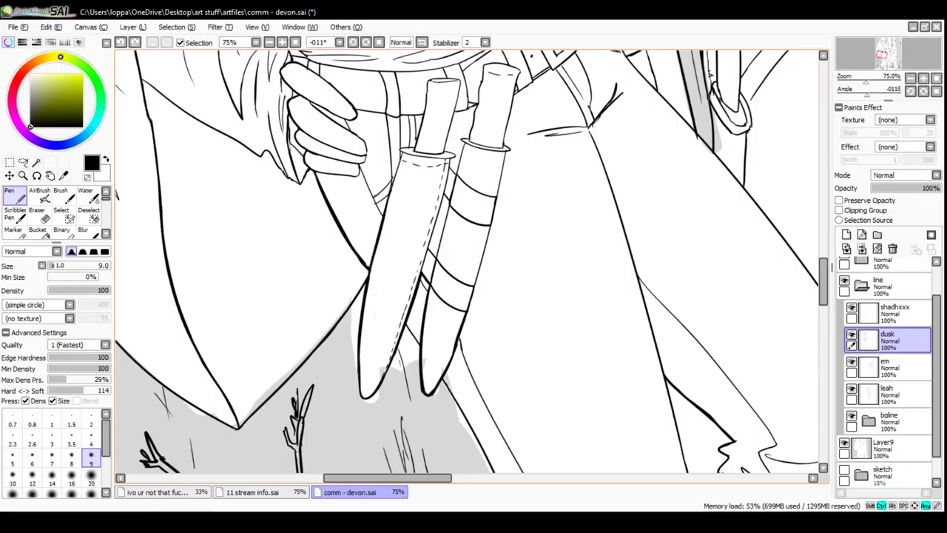
drag(382, 226, 395, 183)
key(ctrl+z)
key(ctrl+z)
drag(381, 225, 396, 172)
key(ctrl+z)
drag(381, 221, 401, 158)
key(ctrl+z)
key(ctrl+z)
drag(384, 223, 400, 148)
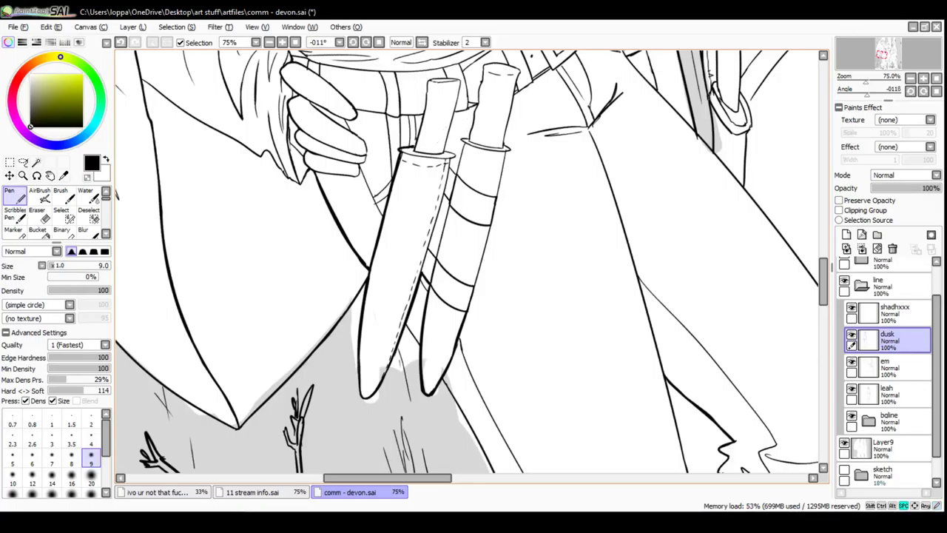
Thicken the upper part of the front dagger sheath's inner edge, from the guard down to the wrap bands
mouse_move(451, 178)
mouse_down()
mouse_move(444, 130)
mouse_move(436, 170)
mouse_up()
key(ctrl+z)
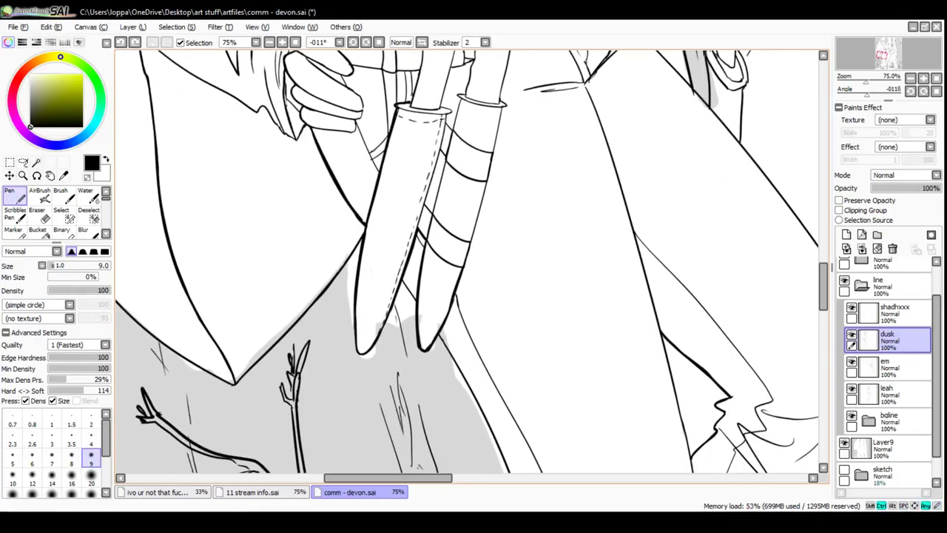
drag(446, 112, 424, 205)
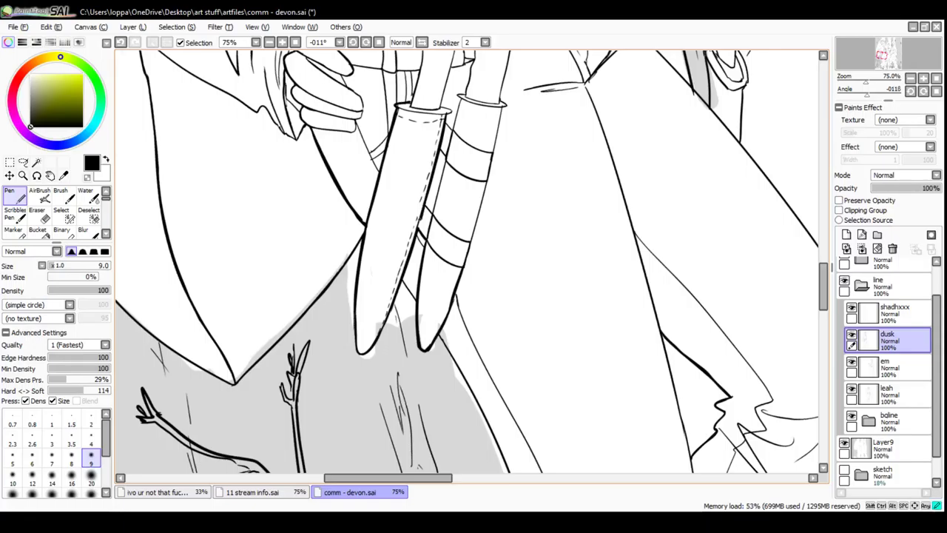
scroll(466, 259, up, 1)
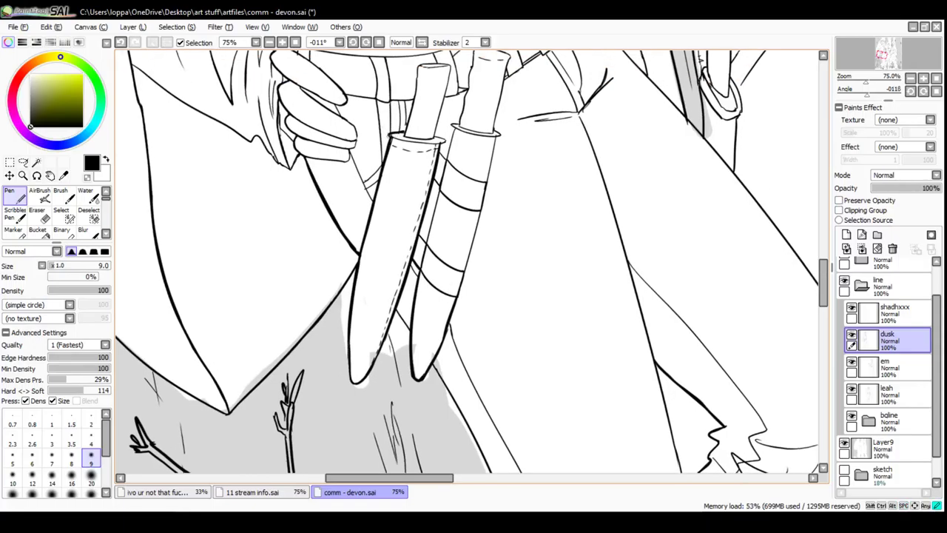
Thicken the outline of the front dagger's guard at the mouth of the sheath, undoing rejected strokes
mouse_move(389, 135)
mouse_down()
mouse_move(436, 148)
mouse_move(412, 142)
mouse_move(440, 139)
mouse_up()
key(ctrl+z)
key(ctrl+z)
key(ctrl+z)
key(ctrl+z)
key(ctrl+z)
mouse_move(398, 220)
mouse_down()
mouse_move(382, 270)
mouse_move(379, 196)
mouse_move(395, 222)
mouse_up()
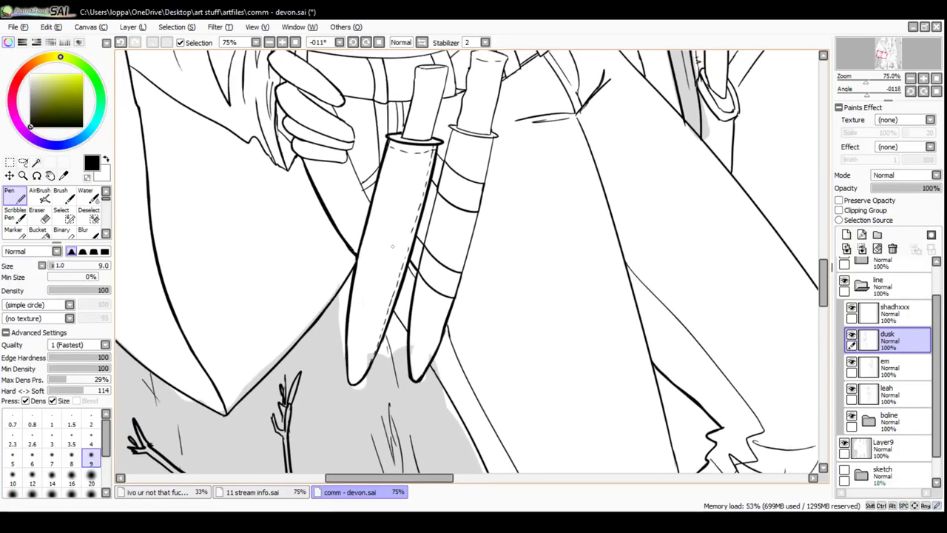
Thicken the short line visible between the lower ends of the two dagger sheaths
drag(392, 246, 394, 159)
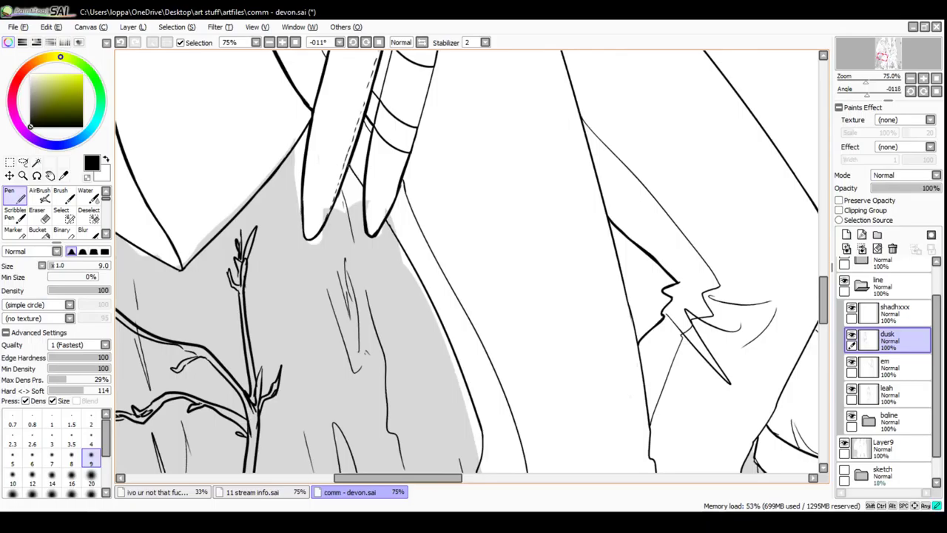
drag(348, 164, 364, 189)
key(space)
Try a thick stroke on the leg's outer edge, undo it, and reset the canvas rotation to 0 degrees
mouse_move(392, 221)
mouse_down()
mouse_move(336, 134)
mouse_move(426, 304)
mouse_up()
key(ctrl+z)
drag(330, 135, 404, 292)
key(ctrl+z)
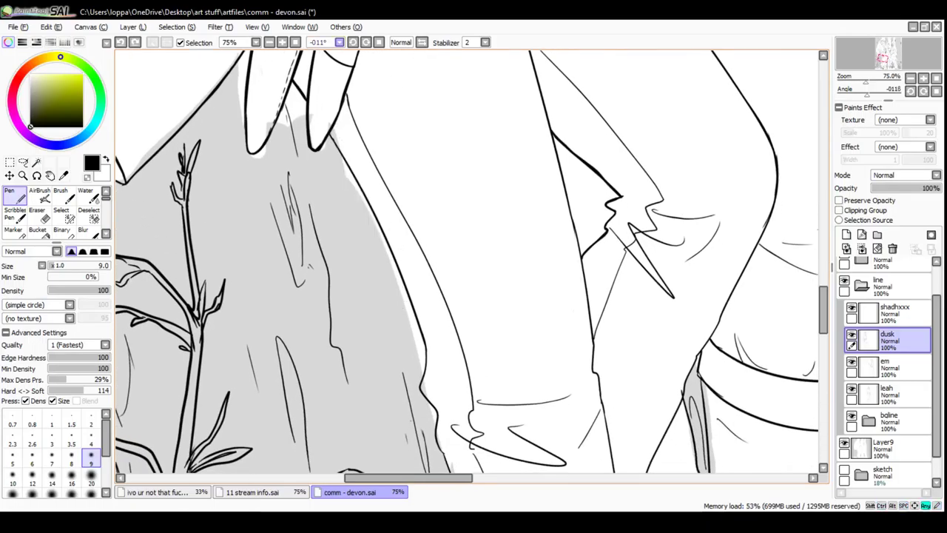
click(353, 42)
click(366, 42)
click(366, 42)
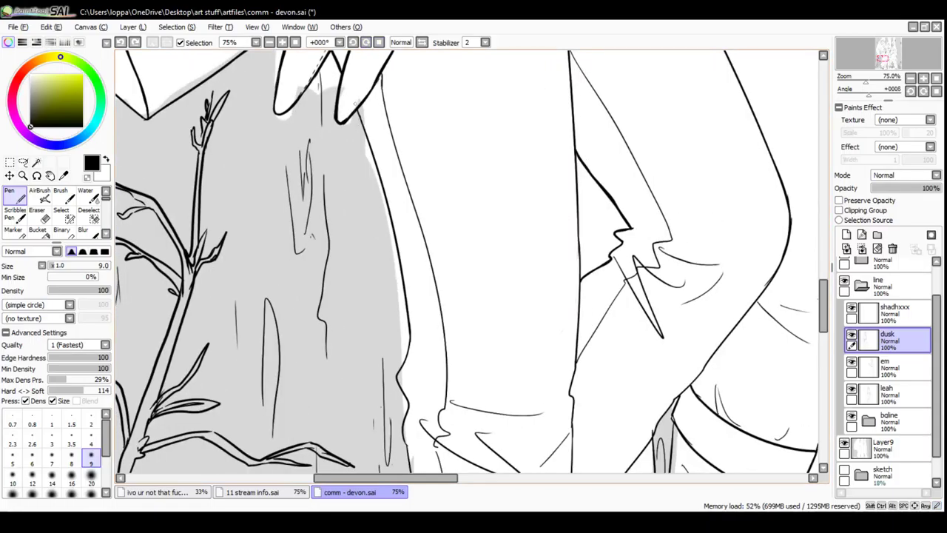
Try to thicken the cloaked figure's outer leg edge below the rear dagger sheath, undoing each stroke
drag(356, 113, 420, 275)
key(ctrl+z)
drag(356, 110, 396, 253)
key(ctrl+z)
drag(355, 109, 390, 204)
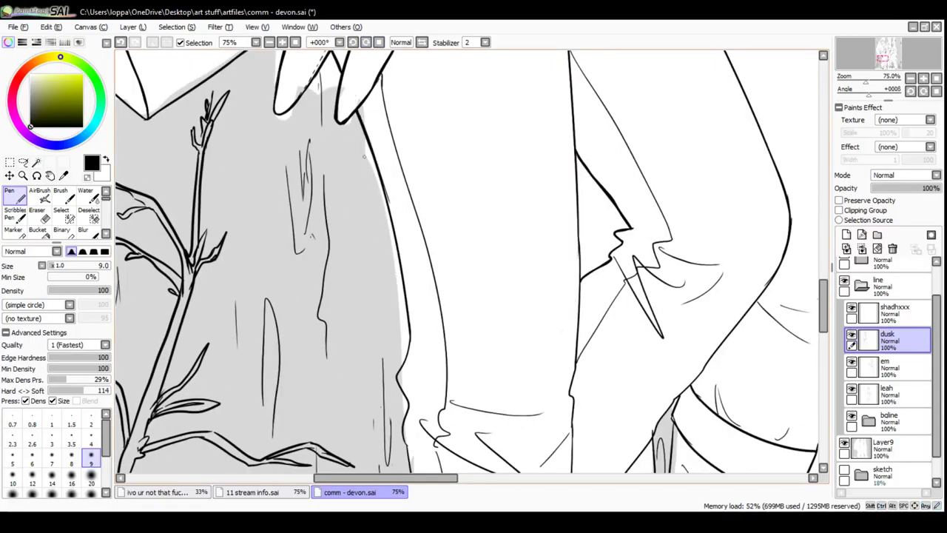
key(ctrl+z)
drag(356, 109, 396, 302)
key(ctrl+z)
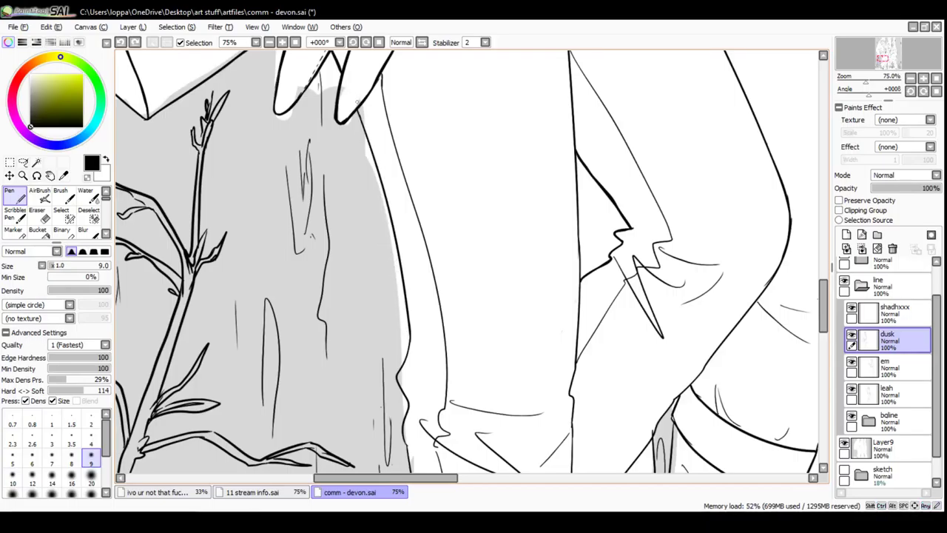
Thicken the cloaked figure's outer leg edge from the rear dagger sheath down to the knee folds
mouse_move(356, 109)
mouse_down()
mouse_move(405, 275)
mouse_move(416, 352)
mouse_up()
key(ctrl+z)
drag(357, 110, 400, 257)
key(ctrl+z)
mouse_move(356, 109)
mouse_down()
mouse_move(392, 214)
mouse_move(402, 282)
mouse_up()
key(ctrl+z)
mouse_move(355, 110)
mouse_down()
mouse_move(395, 225)
mouse_move(410, 354)
mouse_move(399, 378)
mouse_move(383, 264)
mouse_move(392, 287)
mouse_move(385, 345)
mouse_up()
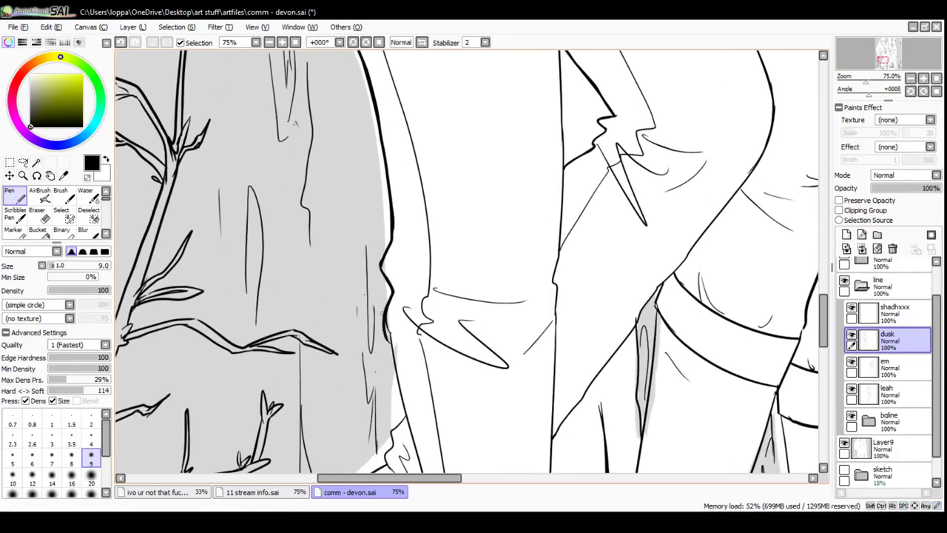
Thicken the outer trouser edge around the knee fold and on down the shin, undoing rejected strokes
key(ctrl+z)
drag(380, 261, 393, 300)
key(ctrl+z)
mouse_move(381, 262)
mouse_down()
mouse_move(392, 297)
mouse_move(385, 329)
mouse_move(350, 207)
mouse_up()
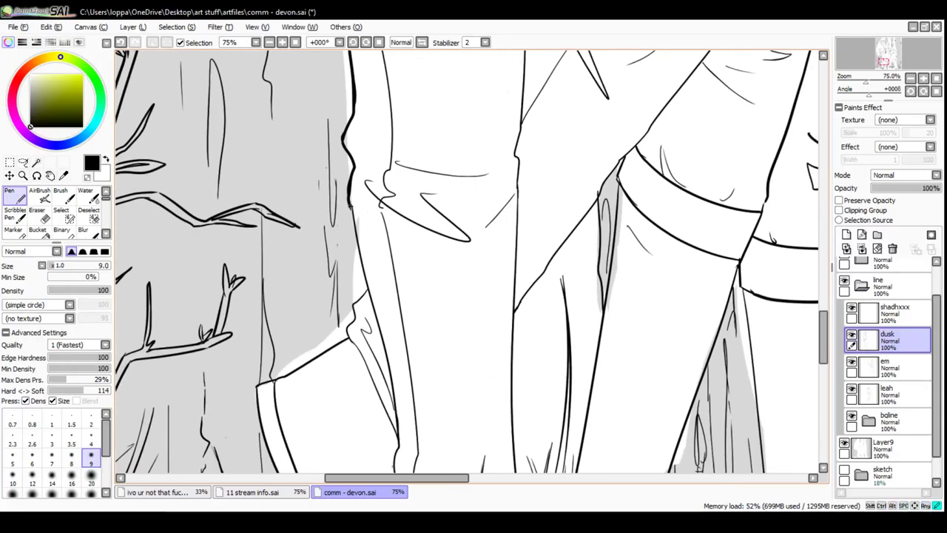
drag(361, 246, 384, 331)
key(ctrl+z)
mouse_move(350, 206)
mouse_down()
mouse_move(381, 331)
mouse_move(349, 243)
mouse_up()
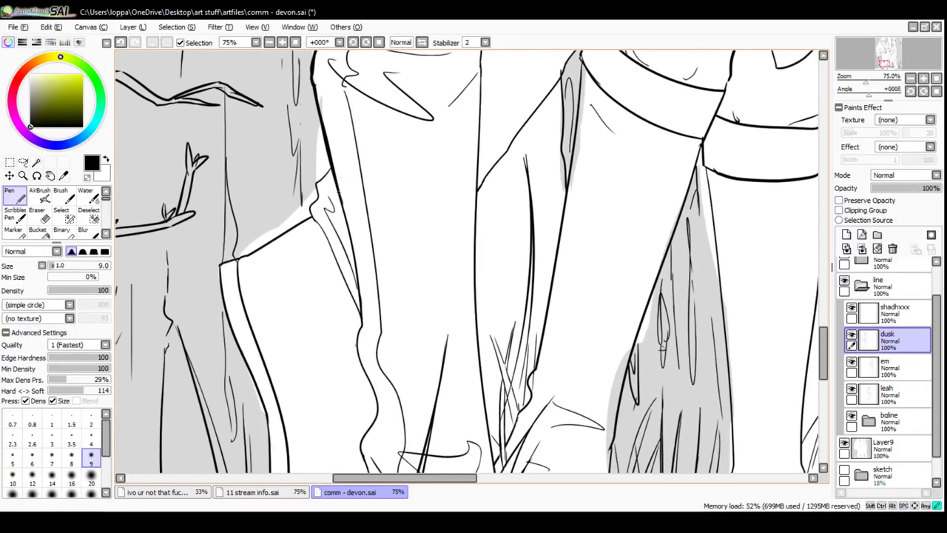
Thicken the lower trouser edge down past the ankle folds, along with the jagged fold above the raised foot
drag(338, 191, 358, 338)
key(ctrl+z)
drag(333, 167, 359, 330)
key(ctrl+z)
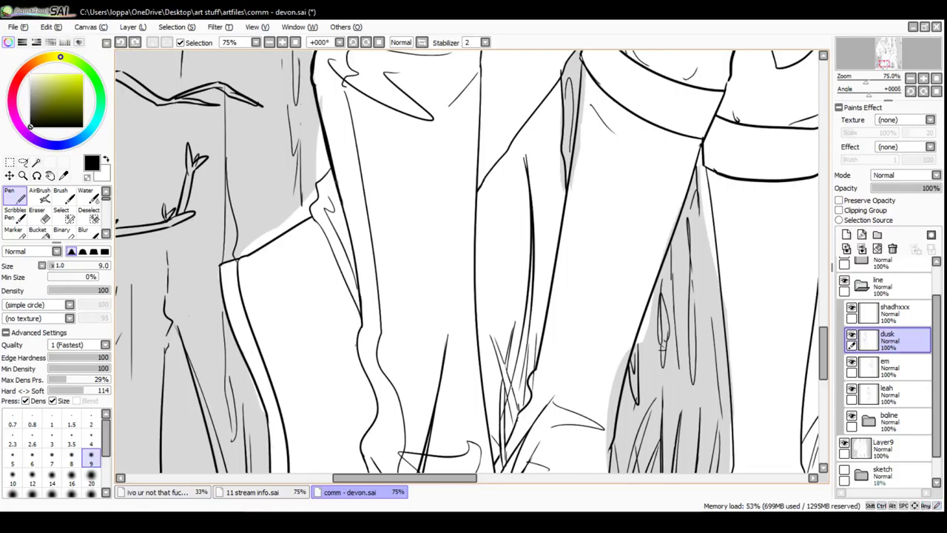
mouse_move(333, 179)
mouse_down()
mouse_move(376, 415)
mouse_move(372, 306)
mouse_move(348, 339)
mouse_up()
key(ctrl+z)
mouse_move(362, 306)
mouse_down()
mouse_move(346, 341)
mouse_move(360, 402)
mouse_move(409, 348)
mouse_move(514, 497)
mouse_up()
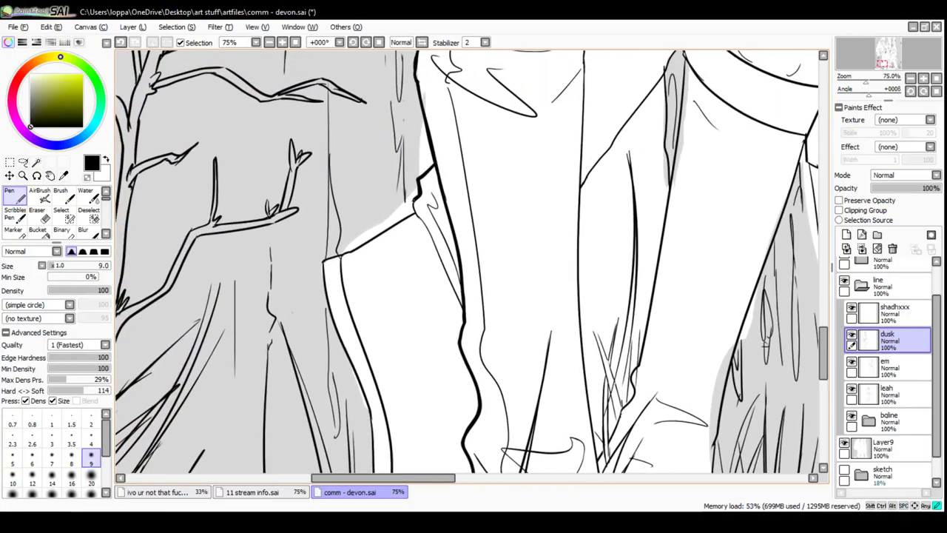
Thicken the slanted line from the jagged fold above the raised foot down to the trouser edge, redoing rejected strokes
drag(413, 209, 452, 302)
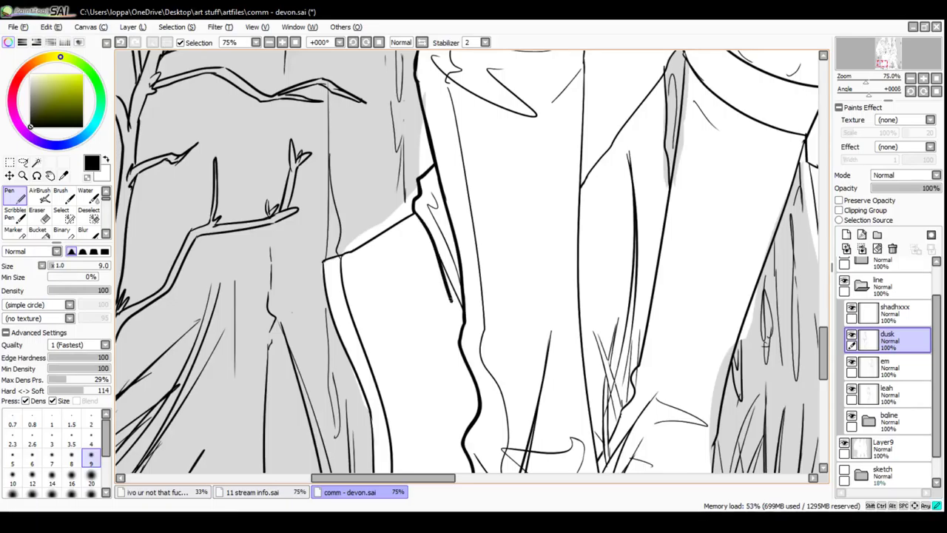
key(ctrl+z)
drag(415, 211, 462, 316)
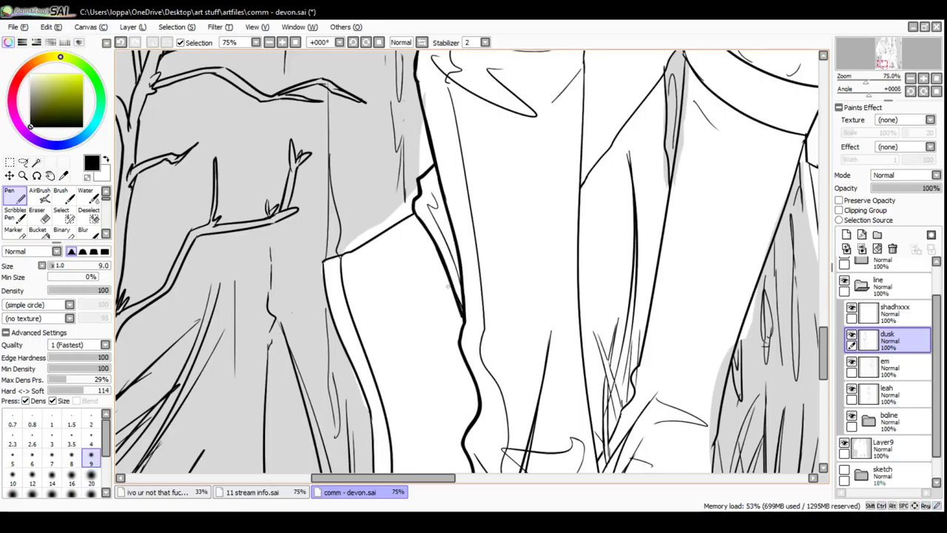
key(ctrl+z)
drag(415, 213, 463, 316)
key(ctrl+z)
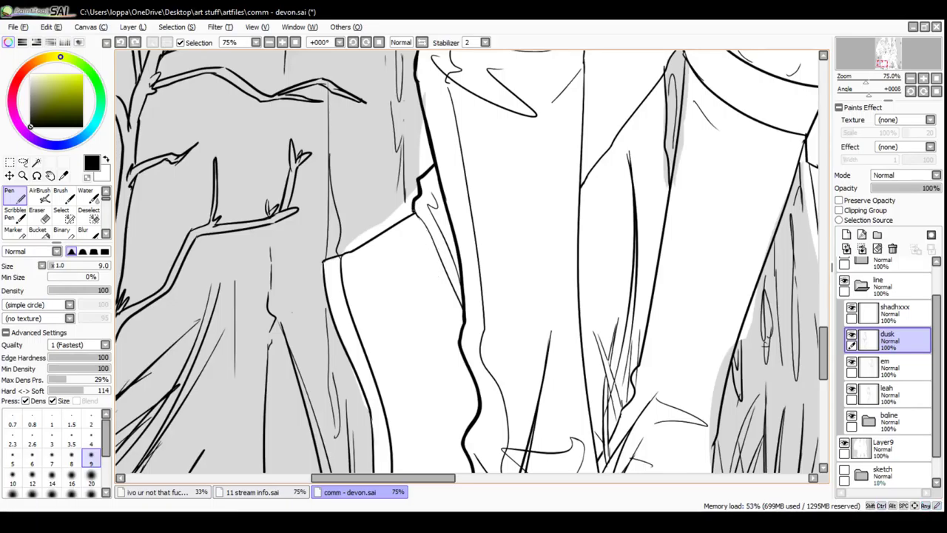
drag(415, 211, 461, 304)
key(ctrl+z)
drag(413, 209, 463, 319)
key(ctrl+z)
drag(413, 210, 463, 316)
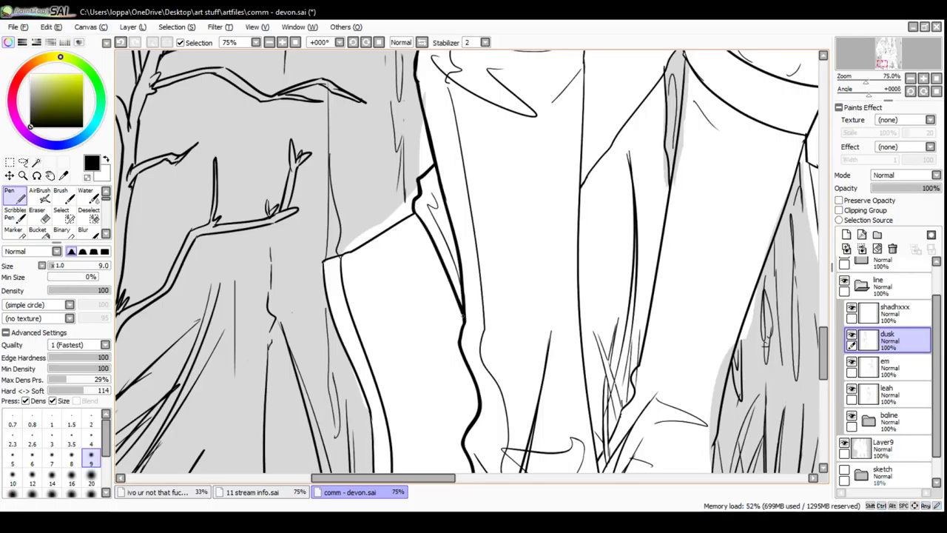
Thicken the raised foot's heel edge and the upper part of the sole's outer edge, undoing rejected strokes
drag(413, 209, 341, 254)
mouse_move(415, 211)
mouse_down()
mouse_move(322, 267)
mouse_move(333, 200)
mouse_move(313, 208)
mouse_move(321, 243)
mouse_up()
key(ctrl+z)
mouse_move(312, 184)
mouse_down()
mouse_move(324, 251)
mouse_move(322, 240)
mouse_move(346, 295)
mouse_up()
key(ctrl+z)
drag(316, 216, 358, 331)
scroll(358, 331, down, 3)
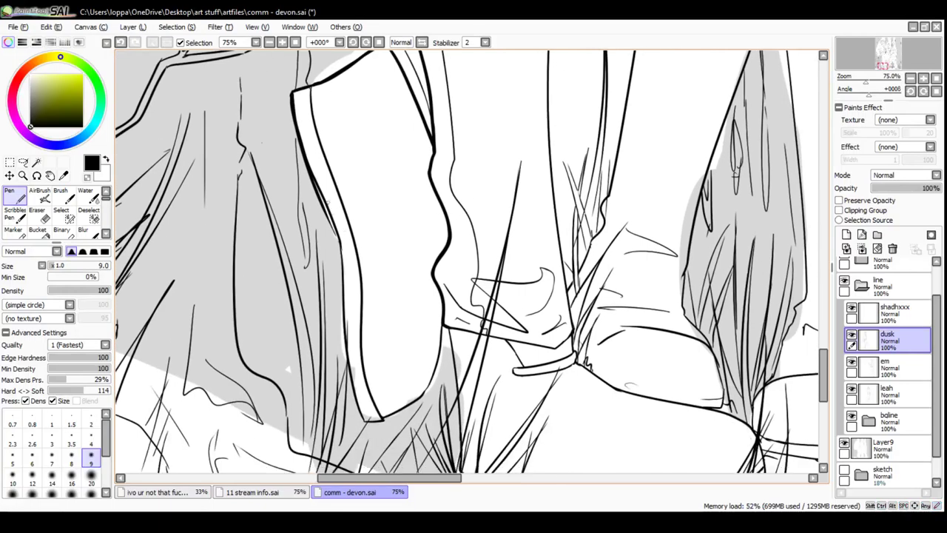
key(ctrl+z)
mouse_move(317, 185)
mouse_down()
mouse_move(342, 280)
mouse_move(349, 394)
mouse_up()
key(ctrl+z)
key(ctrl+z)
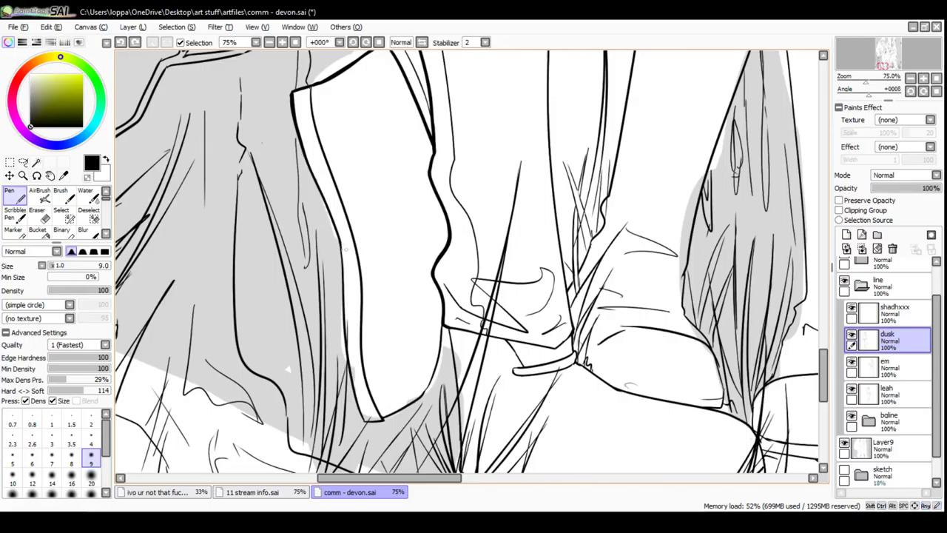
Thicken the lower part of the raised foot's outer sole edge down to the toe, redoing rejected strokes
drag(338, 233, 340, 355)
key(ctrl+z)
drag(341, 253, 359, 408)
key(ctrl+z)
drag(338, 238, 350, 385)
key(ctrl+z)
drag(341, 248, 355, 384)
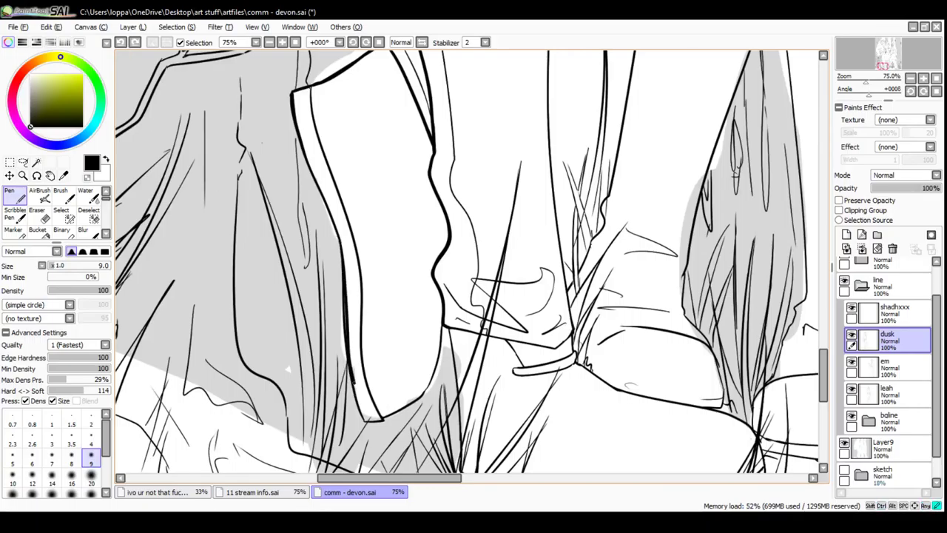
key(ctrl+z)
drag(339, 240, 364, 422)
key(ctrl+z)
drag(348, 351, 360, 414)
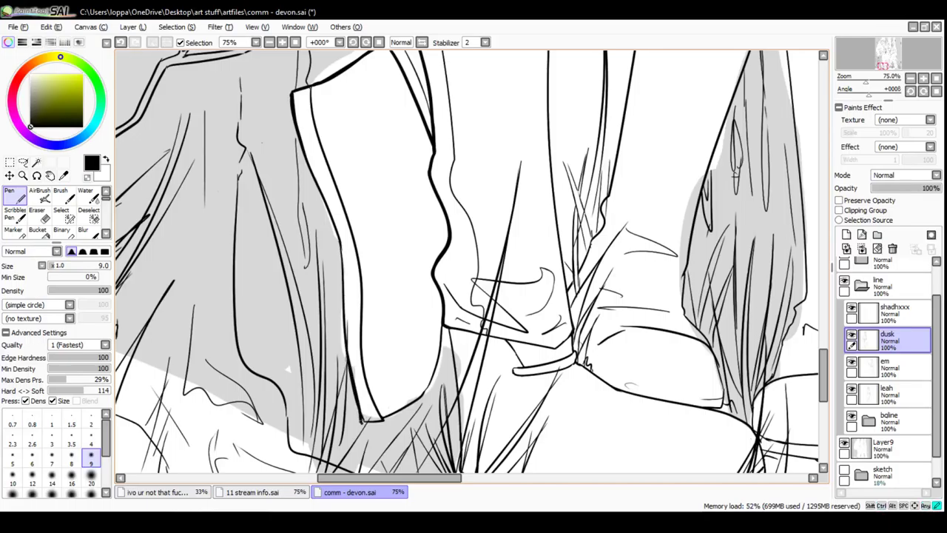
Thicken the toe edge of the raised foot from the end of the sole around its underside, undoing rejected strokes
key(ctrl+z)
mouse_move(352, 379)
mouse_down()
mouse_move(364, 419)
mouse_move(384, 421)
mouse_move(428, 394)
mouse_up()
key(ctrl+z)
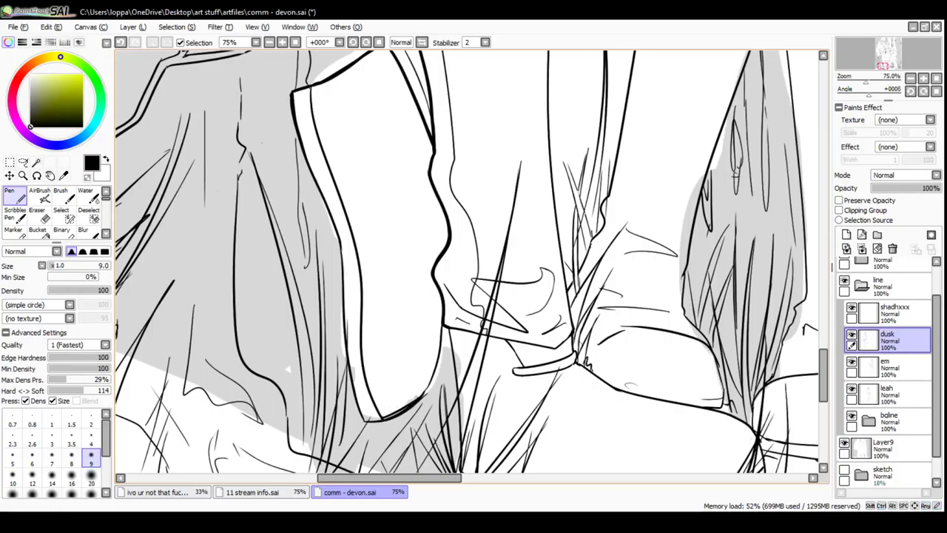
key(ctrl+z)
drag(385, 417, 425, 390)
key(ctrl+z)
drag(382, 417, 428, 389)
key(ctrl+z)
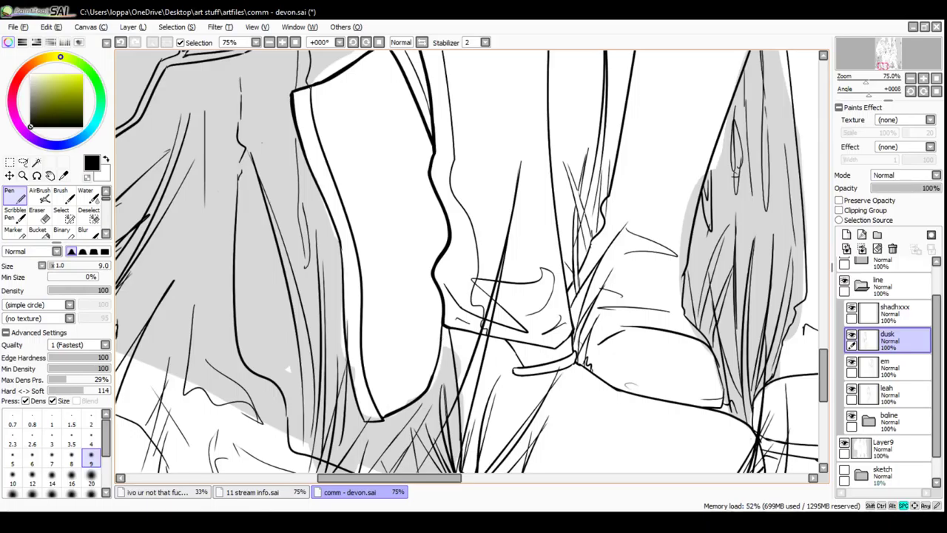
Thicken the upper heel edge of the cloaked figure's planted shoe, just below the trouser hem
drag(452, 331, 342, 236)
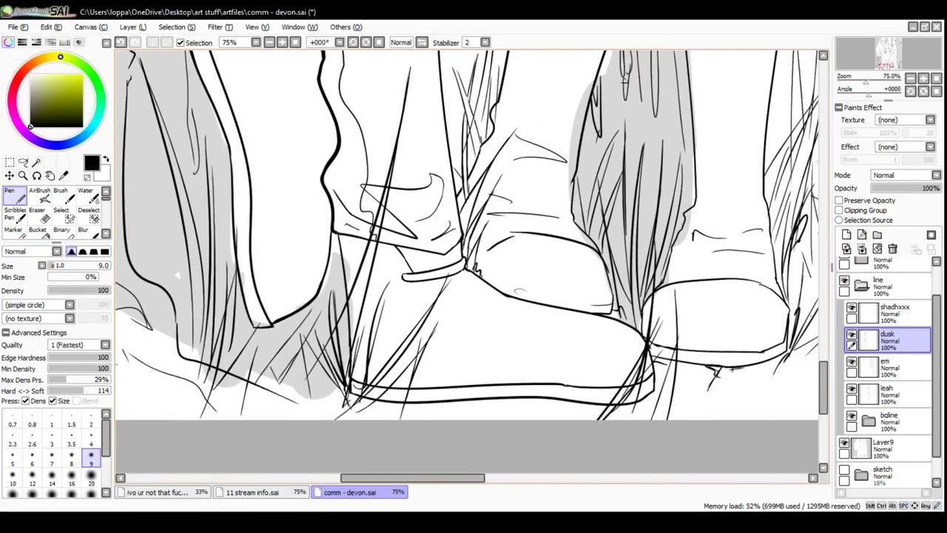
drag(345, 275, 341, 304)
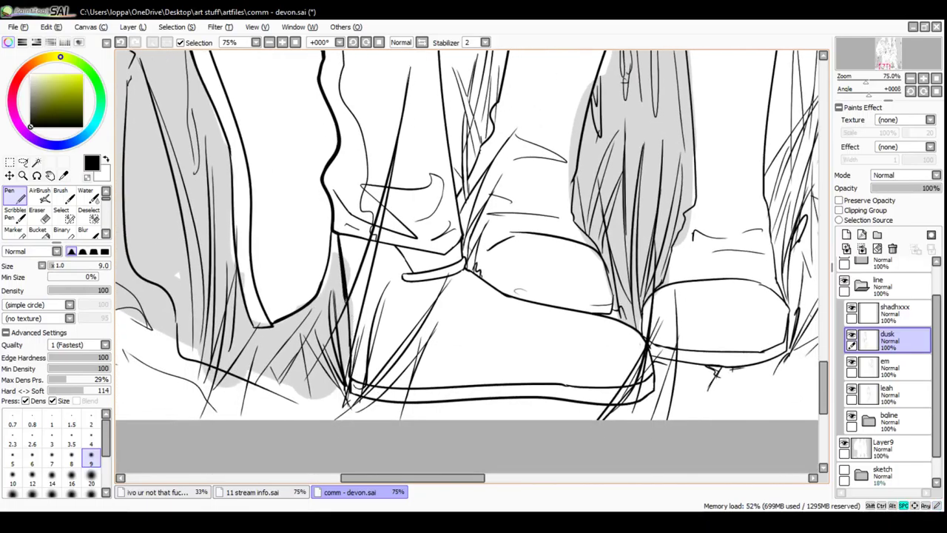
Review the figures' line art from the knees up to the belts, both close up and across the whole composition
scroll(383, 75, up, 10)
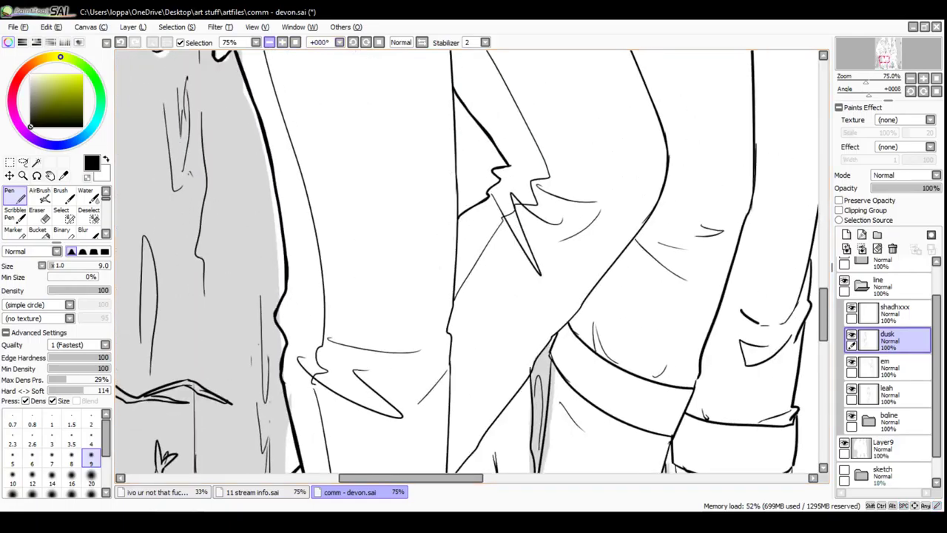
click(269, 42)
click(269, 42)
click(269, 42)
drag(400, 192, 385, 271)
drag(416, 348, 472, 197)
click(282, 42)
click(283, 43)
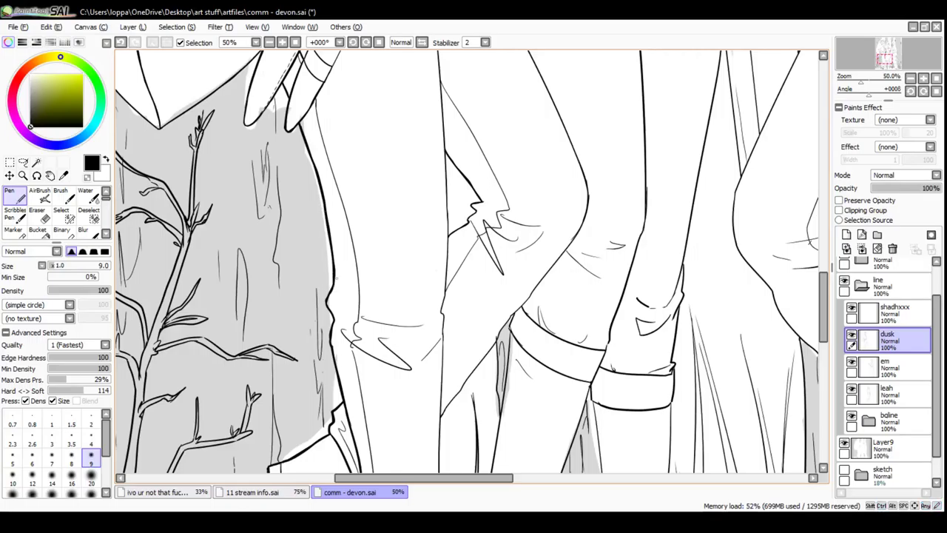
drag(370, 143, 507, 422)
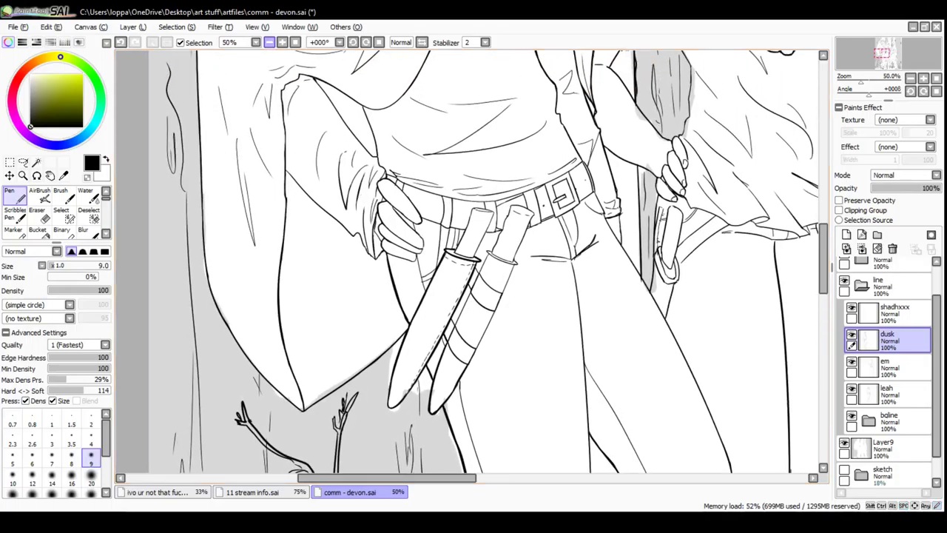
click(269, 42)
click(269, 42)
click(269, 42)
drag(495, 325, 458, 200)
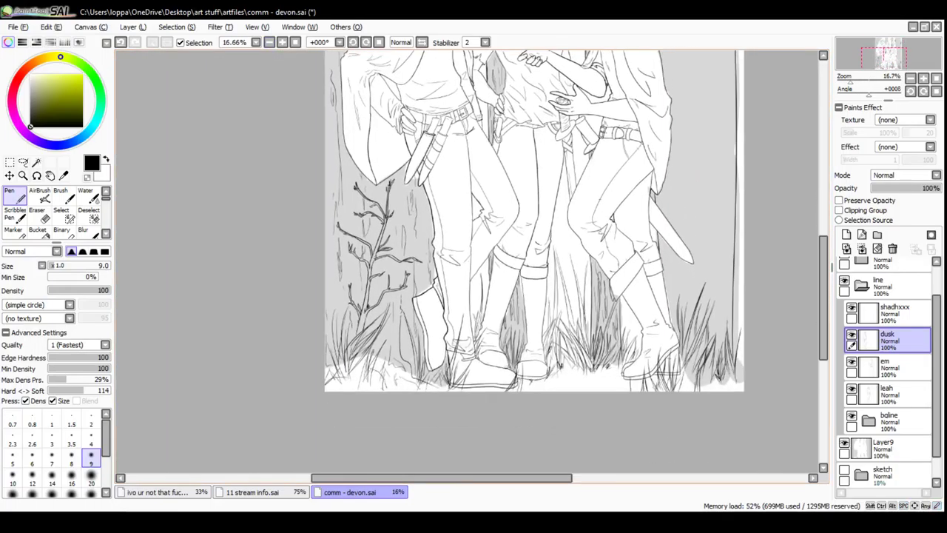
scroll(533, 259, up, 3)
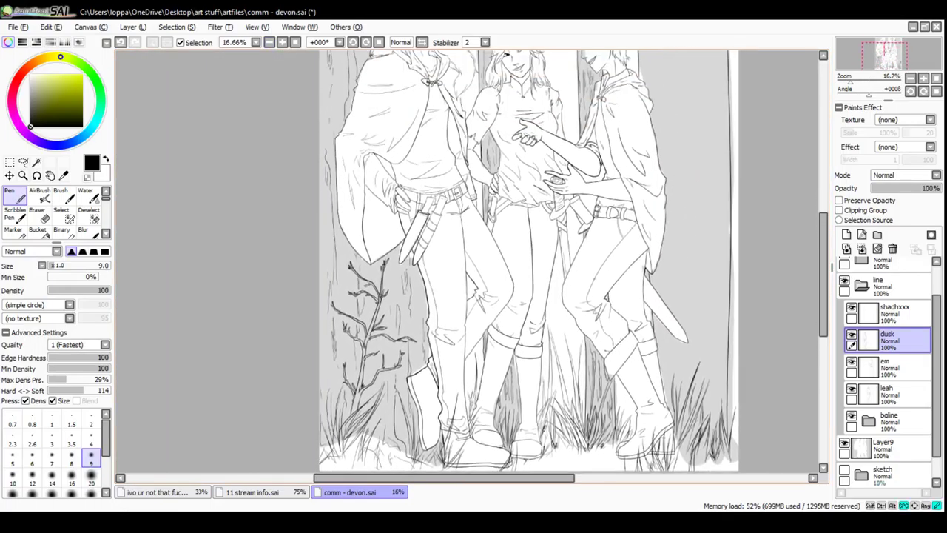
Try to thicken the cloaked figure's hip line just below the end of the belt
click(282, 42)
click(282, 42)
click(282, 42)
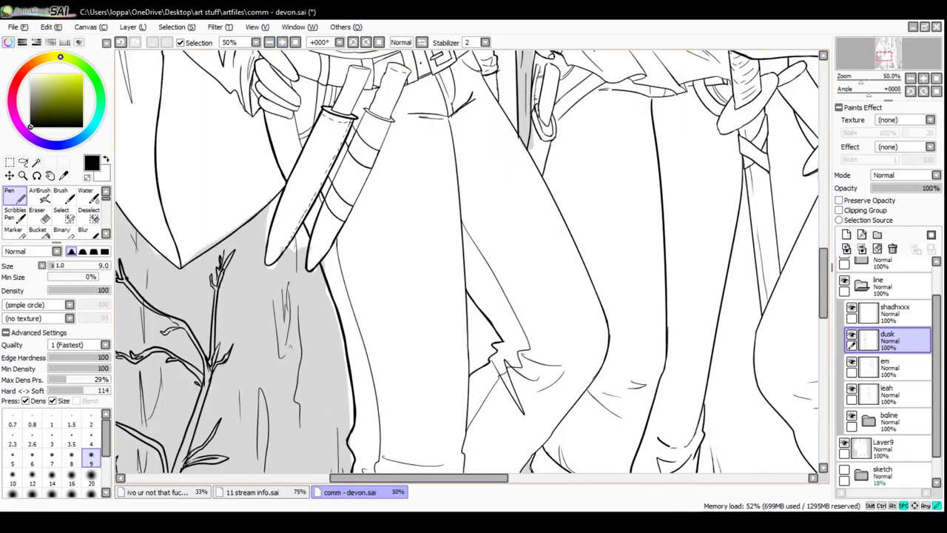
drag(518, 259, 399, 271)
click(282, 42)
scroll(467, 261, up, 3)
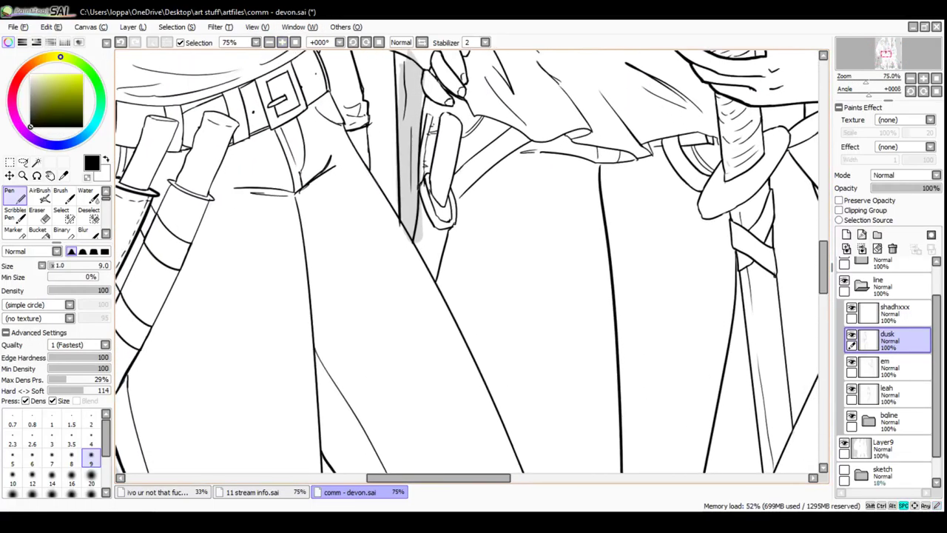
drag(339, 114, 346, 132)
key(ctrl+z)
click(297, 523)
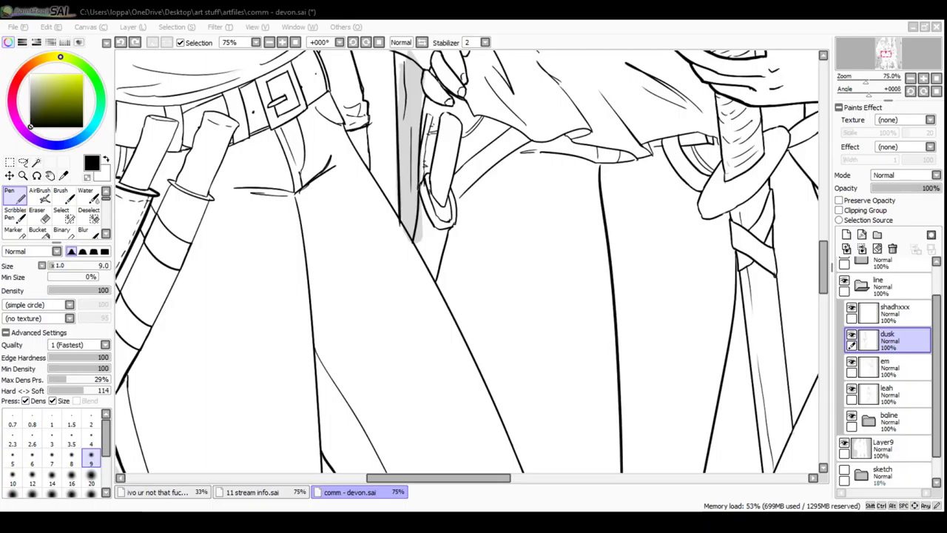
key(alt+Tab)
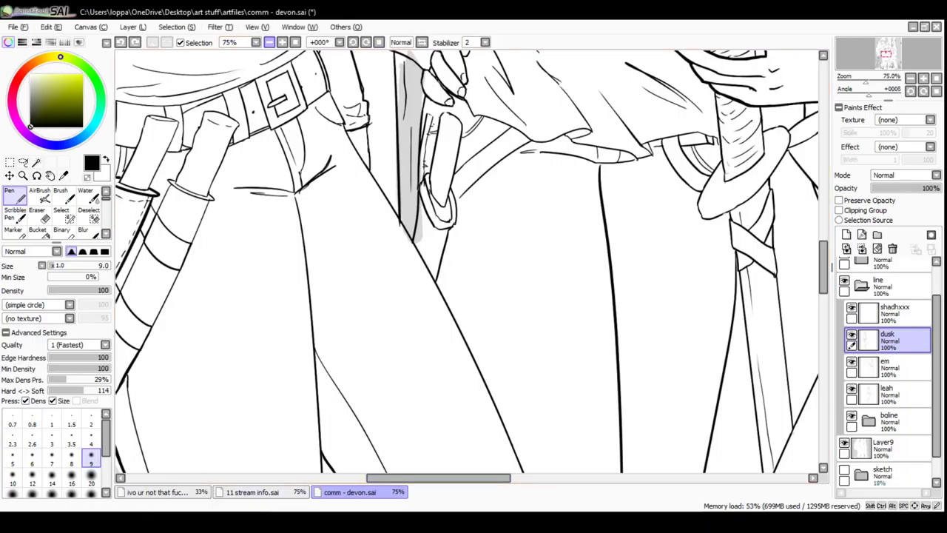
Try to thicken the cloaked figure's inner leg line from the crotch downward
click(269, 42)
click(269, 42)
click(270, 42)
click(282, 42)
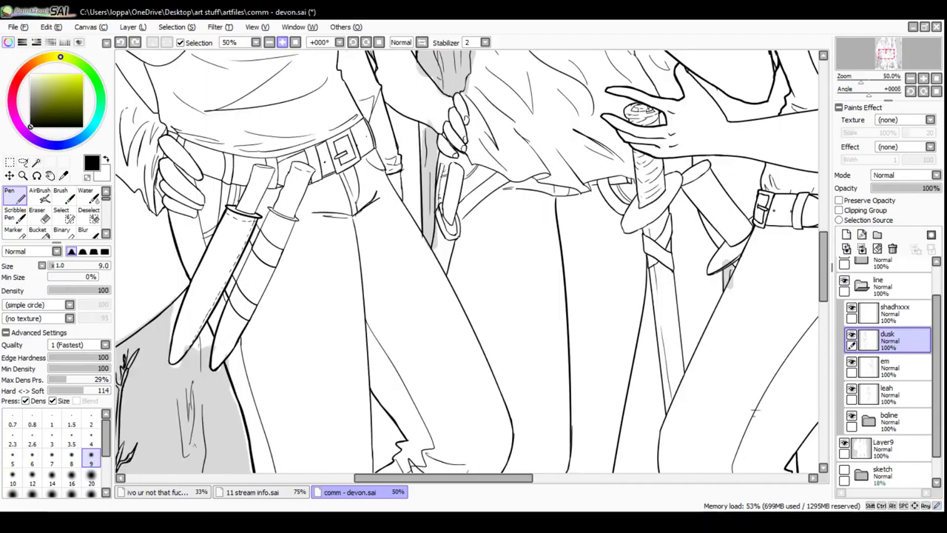
click(282, 42)
drag(248, 347, 310, 247)
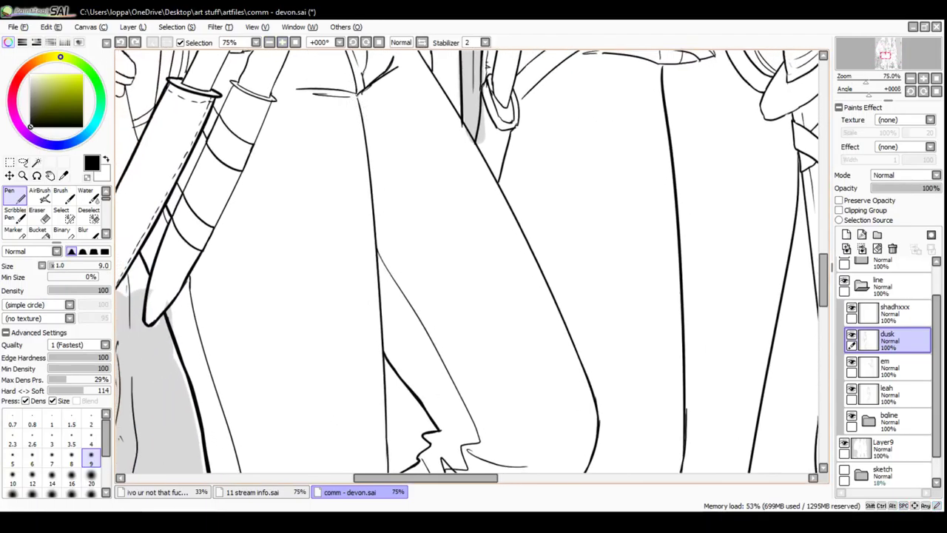
drag(358, 94, 357, 173)
key(ctrl+z)
click(270, 43)
click(269, 42)
drag(392, 215, 340, 159)
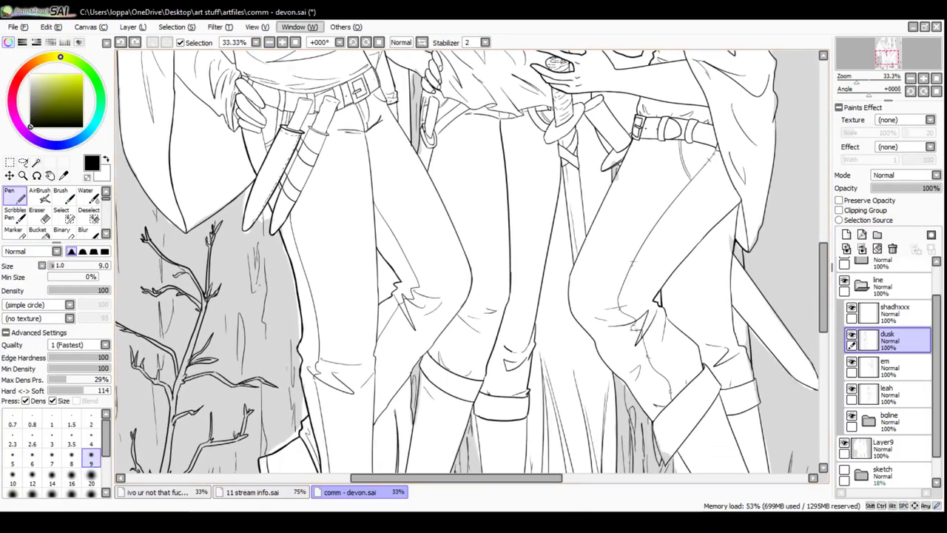
Thicken the top of the cloaked figure's outer hip line beside the pocket, redoing the rejected stroke
click(282, 42)
click(282, 42)
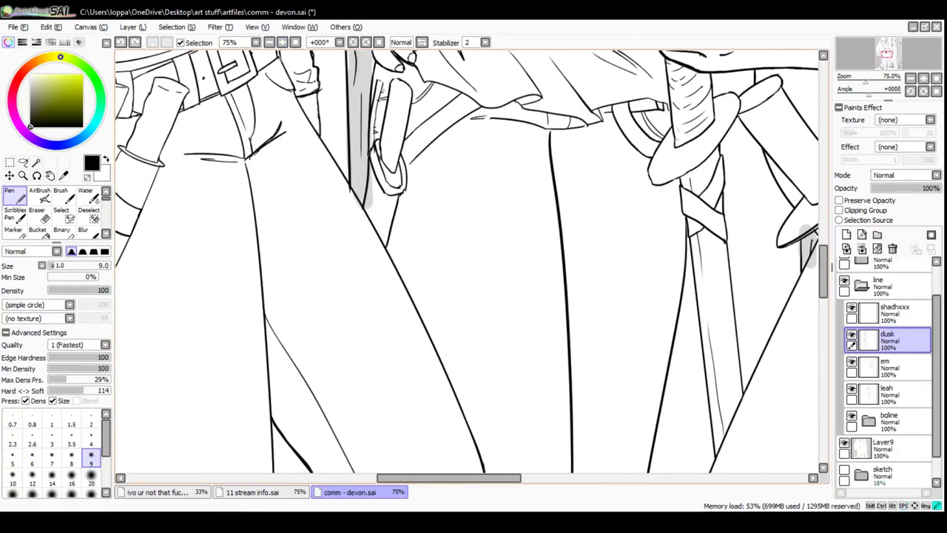
drag(279, 57, 297, 113)
key(ctrl+z)
drag(280, 58, 294, 90)
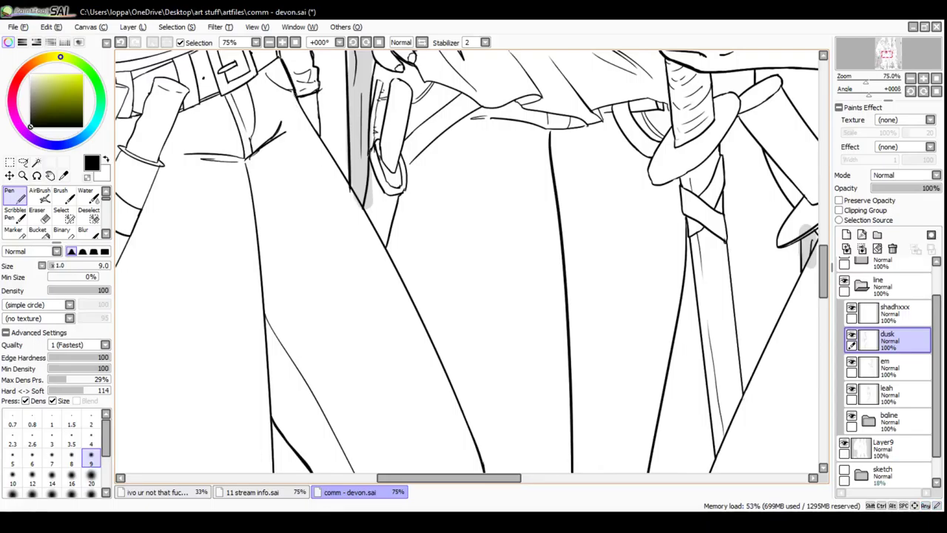
Thicken the upper part of the cloaked figure's outer thigh edge down to where it meets the middle figure's leg, redoing rejected strokes
click(365, 42)
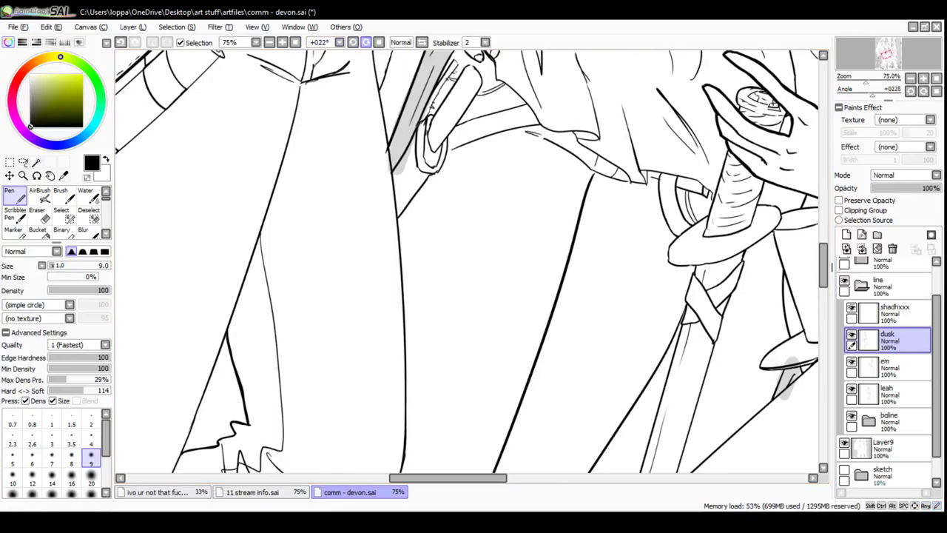
click(365, 42)
drag(474, 222, 484, 249)
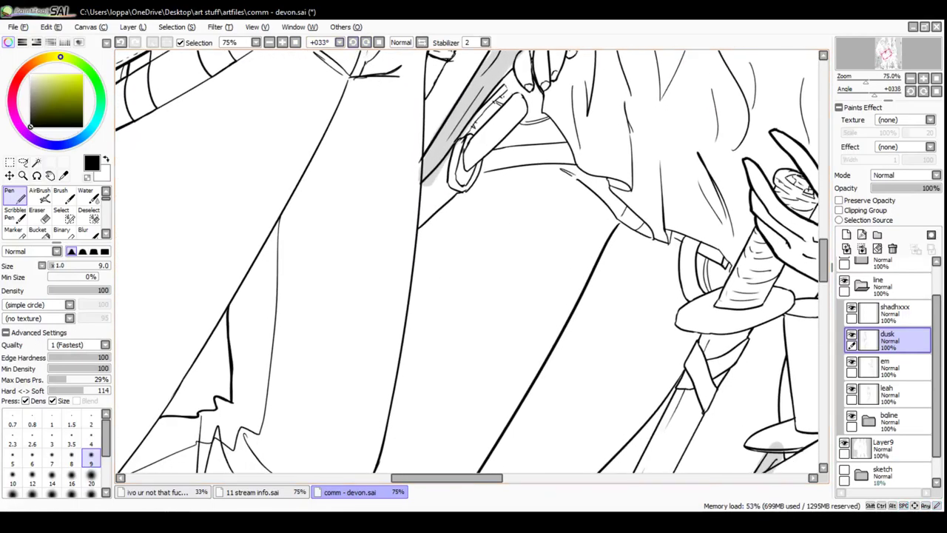
click(353, 42)
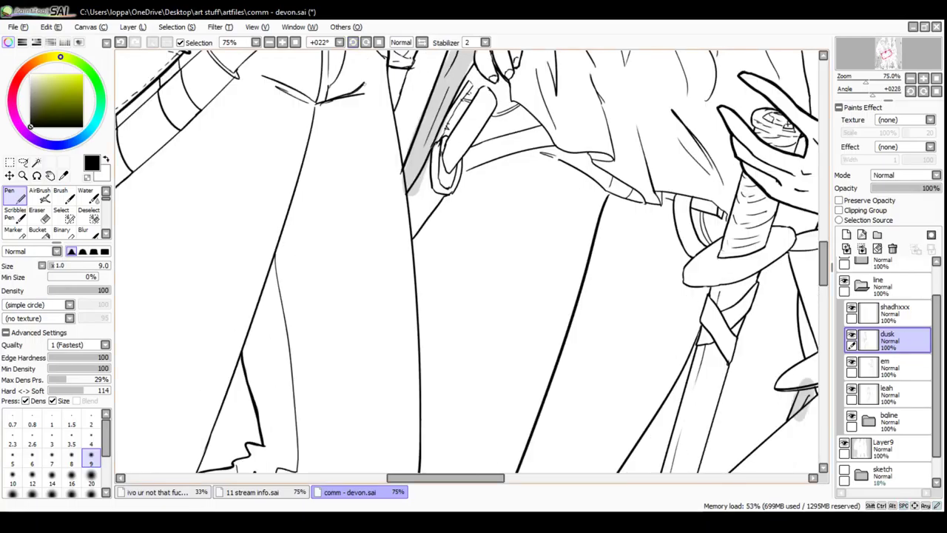
click(269, 42)
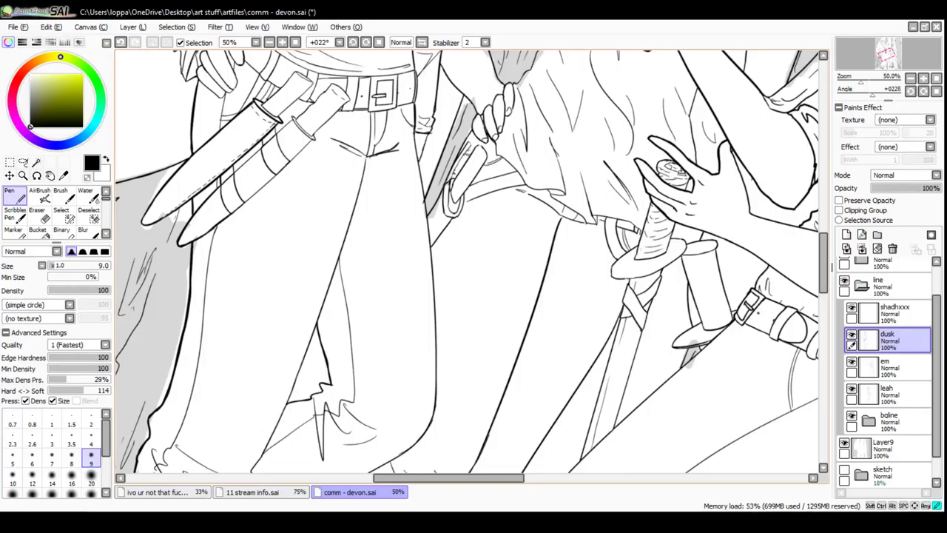
drag(415, 132, 430, 313)
key(ctrl+z)
drag(415, 133, 432, 296)
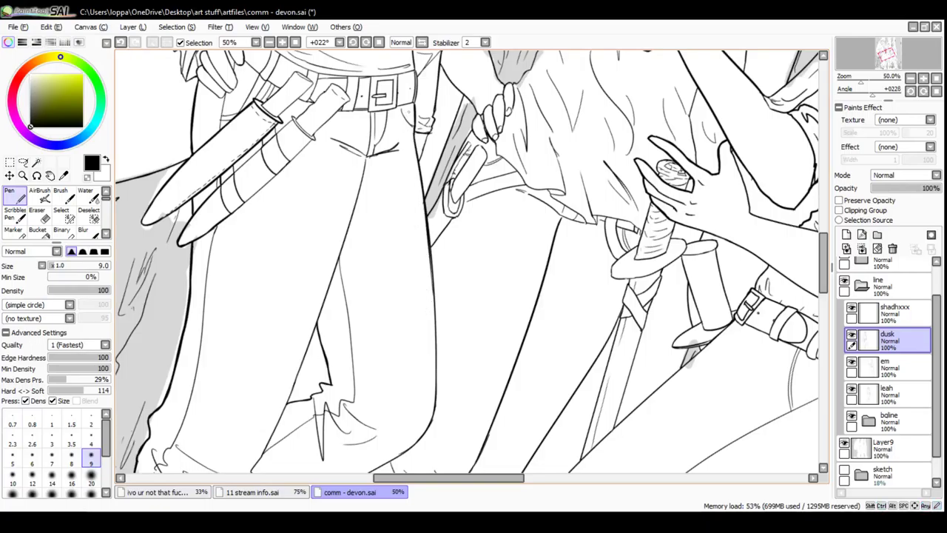
key(ctrl+z)
key(ctrl+z)
drag(435, 230, 413, 147)
click(282, 42)
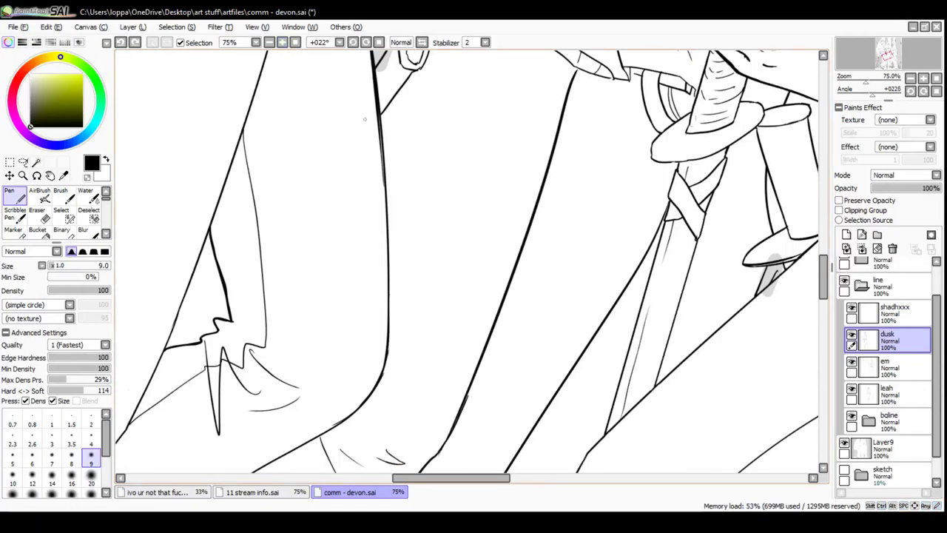
Thicken the outer thigh edge just below its junction with the middle figure's leg, redoing rejected strokes
drag(375, 105, 389, 224)
key(ctrl+z)
drag(378, 114, 386, 307)
key(ctrl+z)
key(ctrl+z)
drag(378, 108, 383, 261)
key(ctrl+z)
drag(378, 107, 385, 235)
key(ctrl+z)
drag(377, 111, 385, 242)
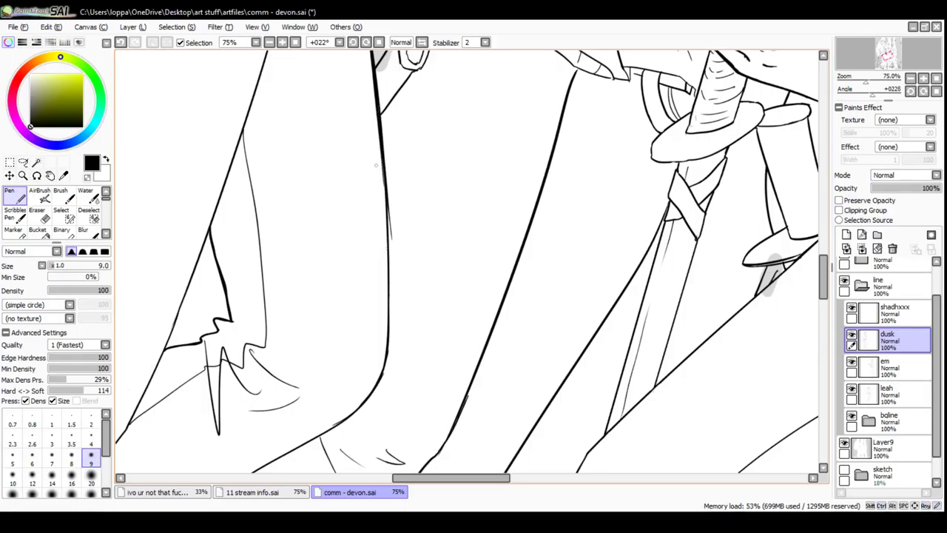
key(ctrl+z)
drag(377, 108, 384, 241)
key(ctrl+z)
drag(378, 107, 384, 205)
key(ctrl+z)
drag(377, 108, 383, 185)
key(ctrl+z)
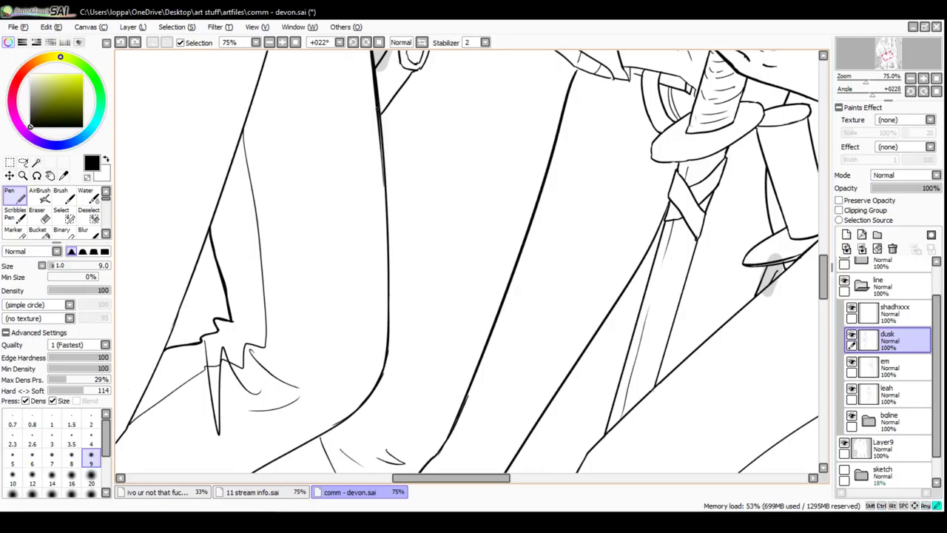
drag(377, 110, 384, 201)
Try to thicken the lower half of the cloaked figure's outer thigh edge down to the knee
scroll(466, 259, down, 2)
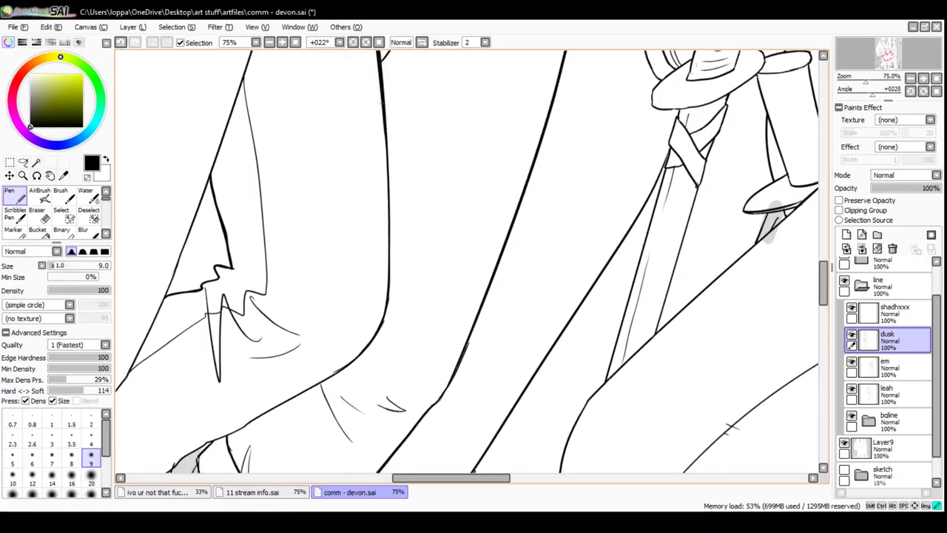
drag(381, 102, 385, 260)
key(ctrl+z)
drag(380, 104, 386, 299)
key(ctrl+z)
drag(379, 97, 392, 282)
key(ctrl+z)
drag(383, 125, 391, 307)
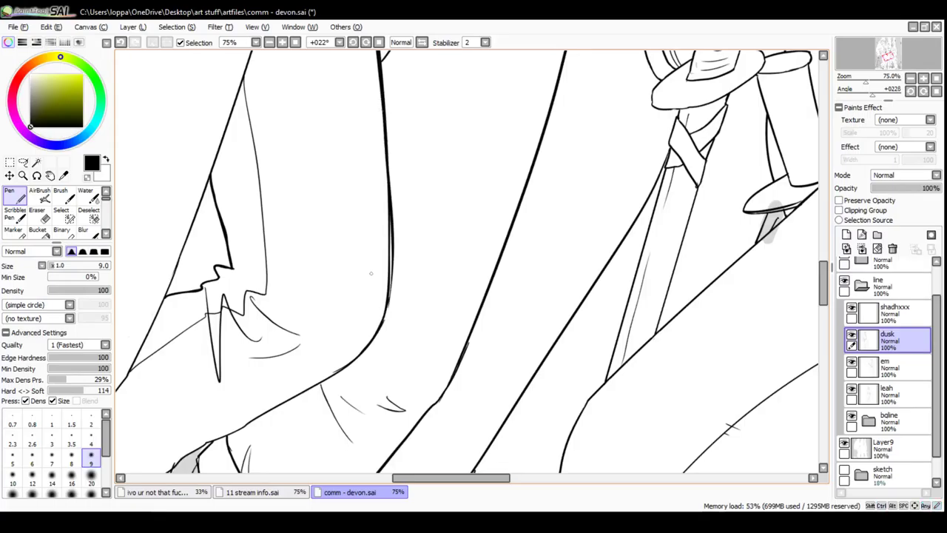
key(ctrl+z)
Try to thicken the rest of the outer thigh edge with one long stroke reaching the knee bend
click(353, 42)
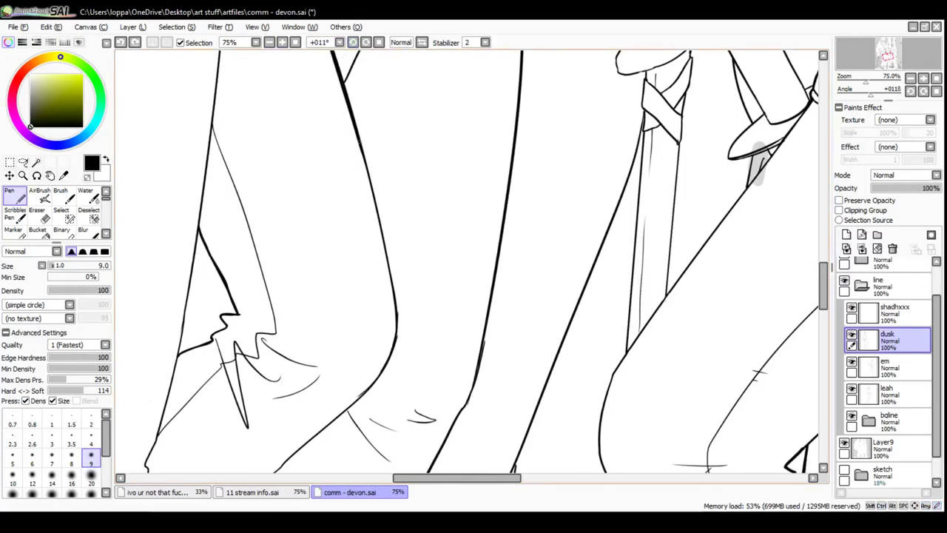
drag(361, 153, 390, 324)
key(ctrl+z)
drag(361, 150, 395, 327)
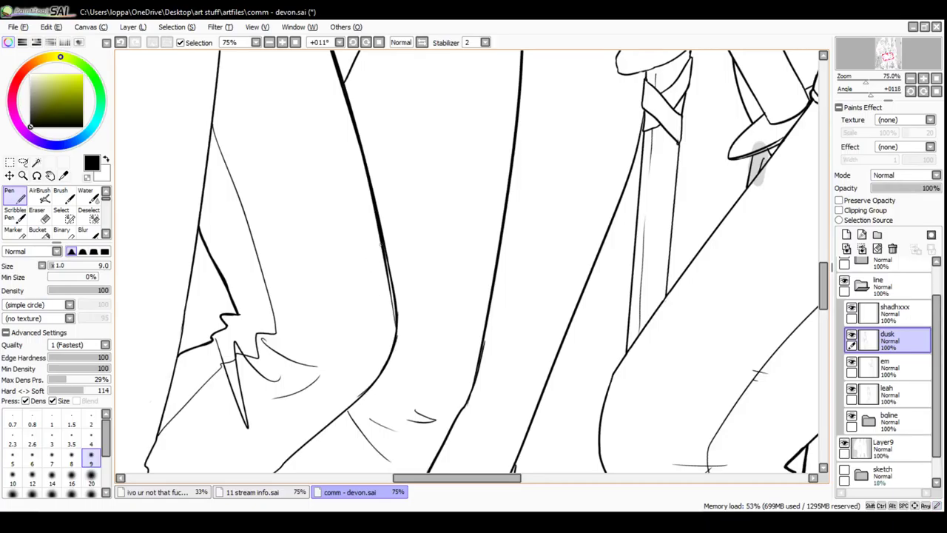
key(ctrl+z)
drag(370, 179, 396, 293)
key(ctrl+z)
drag(359, 141, 389, 281)
key(ctrl+z)
drag(361, 148, 396, 318)
key(ctrl+z)
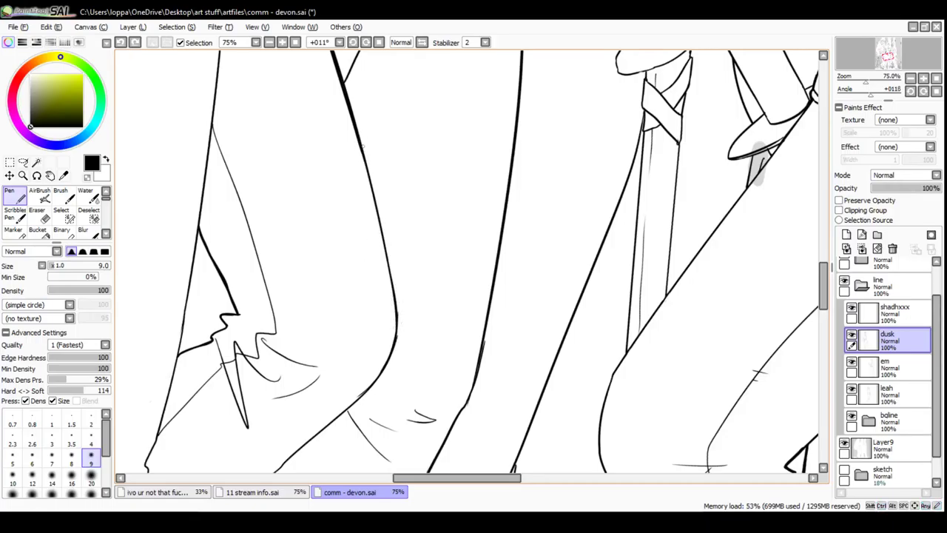
Extend the thickened outer thigh edge with a shorter stroke below mid-thigh, undoing rejected strokes
drag(360, 151, 384, 274)
key(ctrl+z)
drag(360, 148, 383, 254)
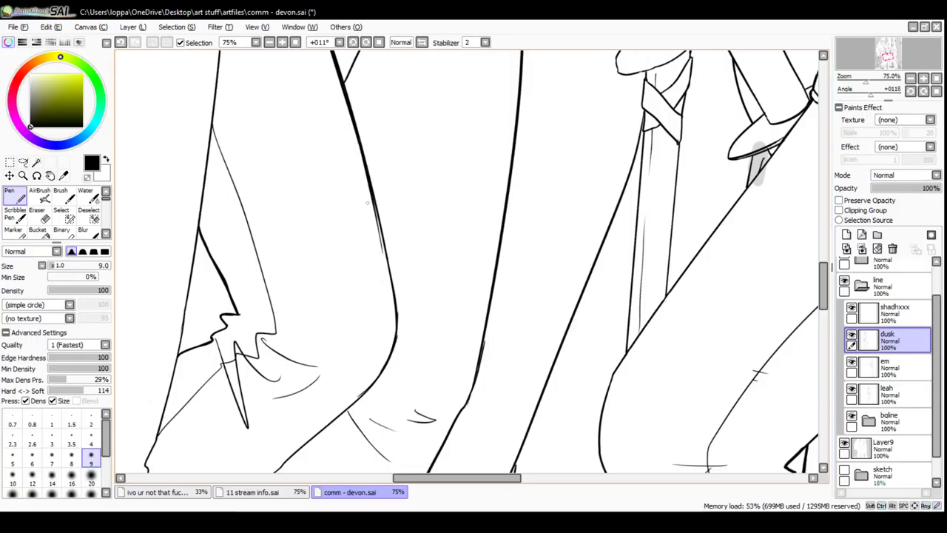
key(ctrl+z)
drag(358, 141, 381, 235)
key(ctrl+z)
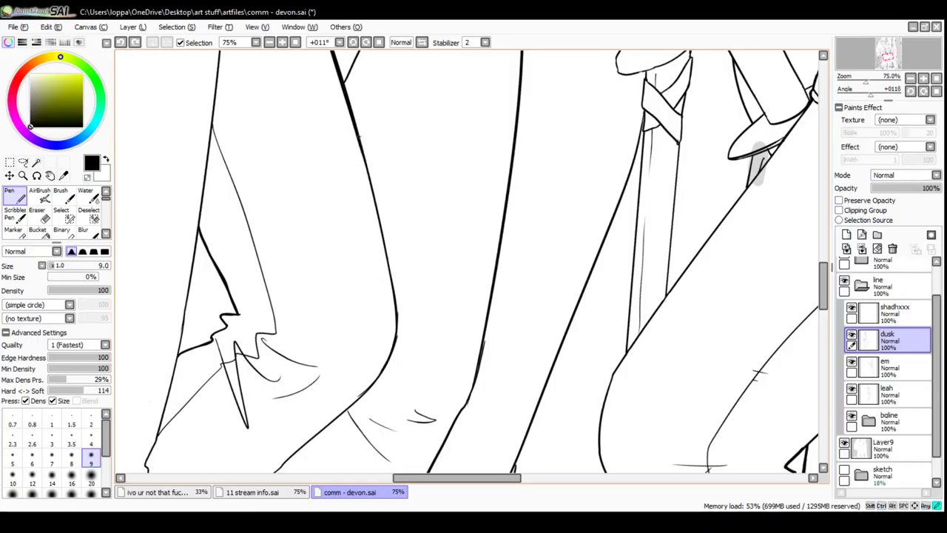
drag(360, 142, 378, 222)
key(ctrl+z)
drag(358, 139, 381, 242)
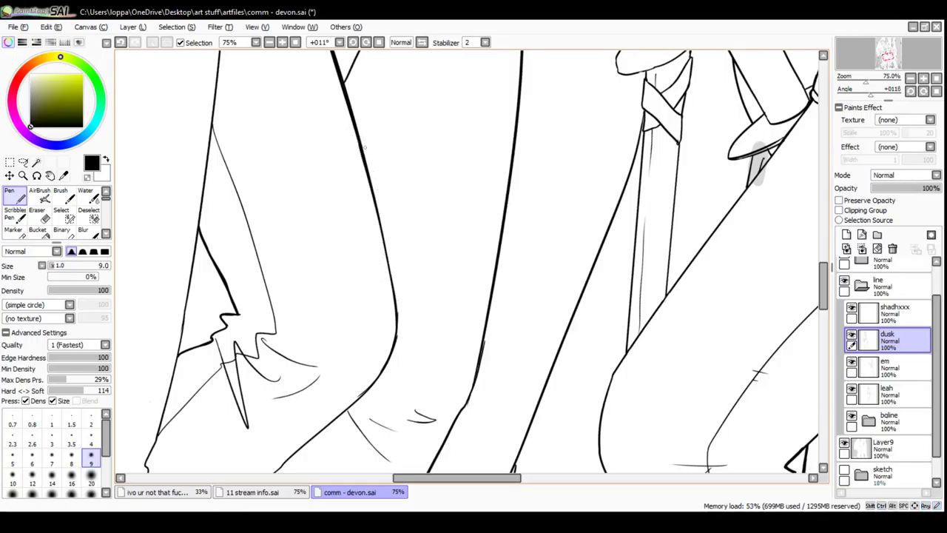
key(ctrl+z)
drag(361, 145, 398, 272)
key(ctrl+z)
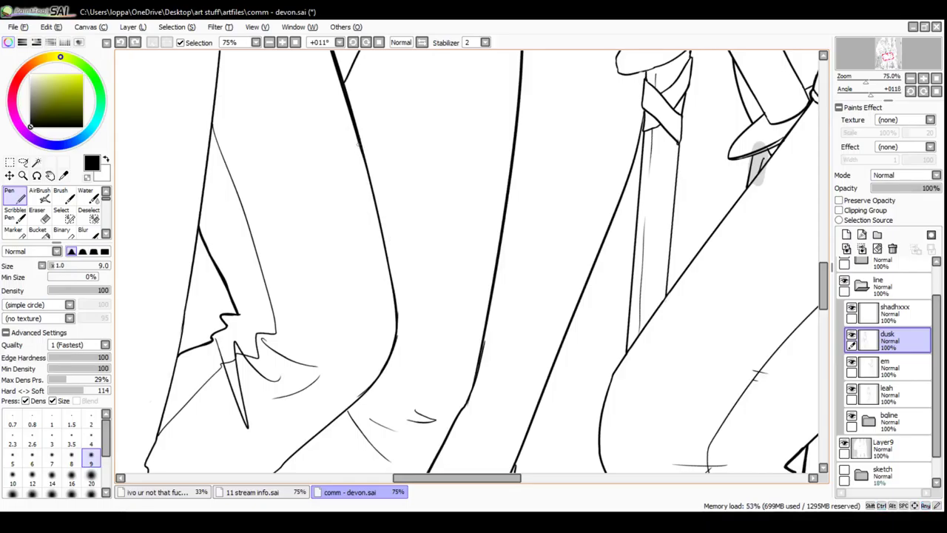
drag(358, 143, 379, 276)
key(ctrl+z)
drag(361, 145, 392, 269)
Try to thicken the outer thigh edge from mid-thigh toward the knee bend with single strokes
scroll(381, 201, down, 2)
drag(364, 139, 392, 272)
key(ctrl+z)
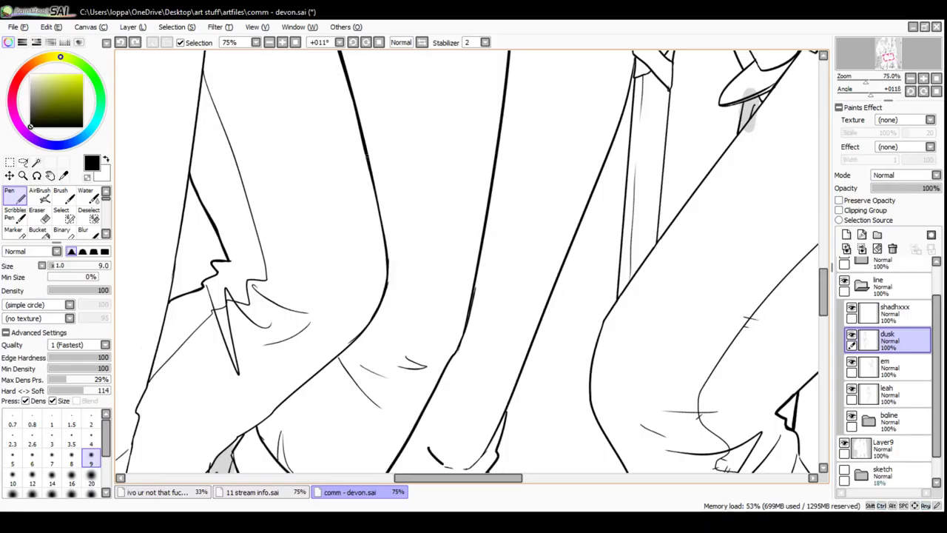
drag(368, 164, 386, 281)
key(ctrl+z)
drag(369, 166, 392, 269)
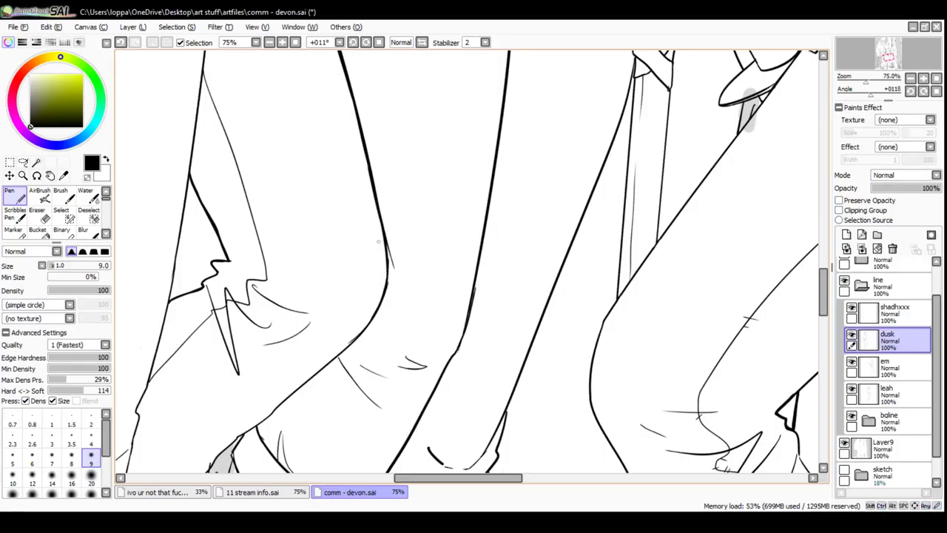
key(ctrl+z)
drag(369, 167, 387, 275)
key(ctrl+z)
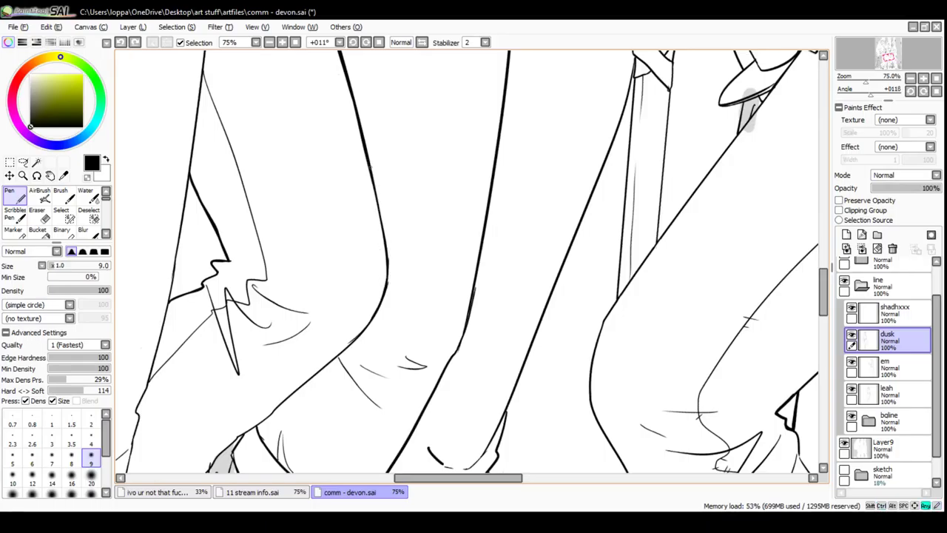
Thicken the last stretch of the outer thigh edge just above the knee bend, redoing rejected strokes
drag(371, 174, 390, 268)
key(ctrl+z)
drag(368, 166, 384, 248)
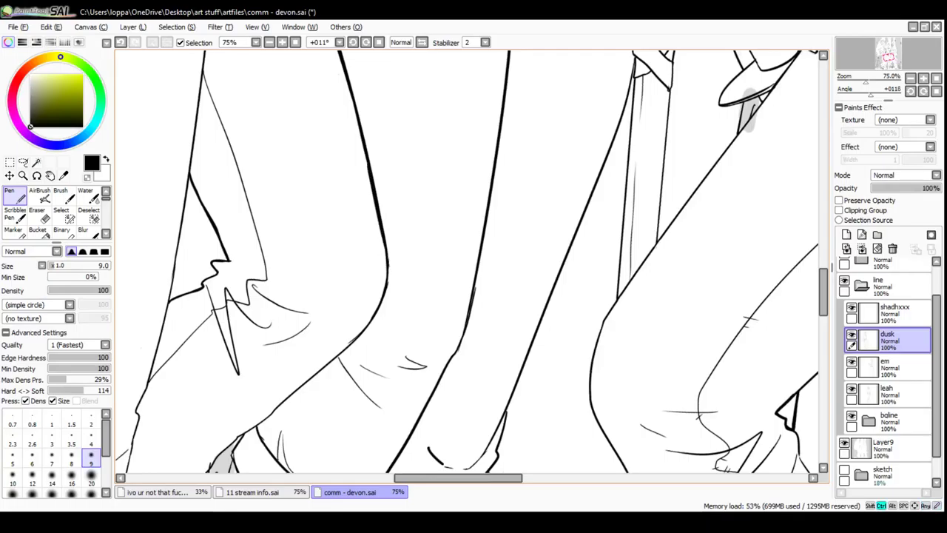
key(ctrl+z)
drag(370, 176, 390, 266)
key(ctrl+z)
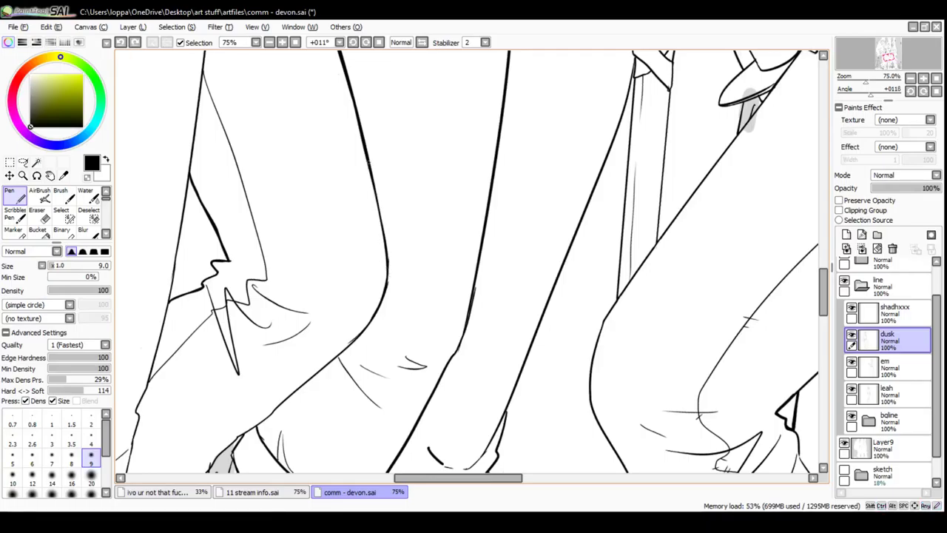
drag(369, 173, 390, 298)
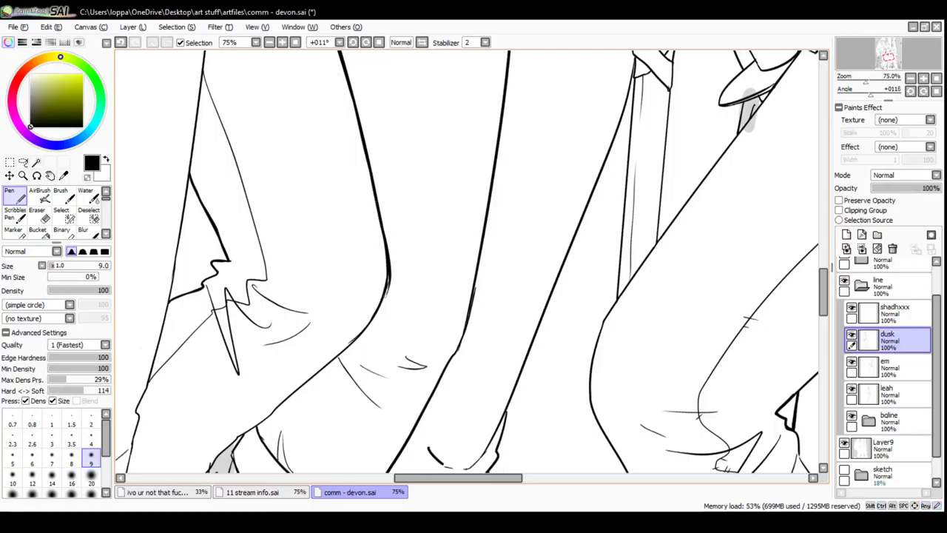
key(ctrl+z)
Try to thicken the outer curve of the cloaked figure's knee with one sweeping stroke
mouse_move(386, 252)
mouse_down()
mouse_move(388, 285)
mouse_move(400, 221)
mouse_move(330, 302)
mouse_up()
key(ctrl+z)
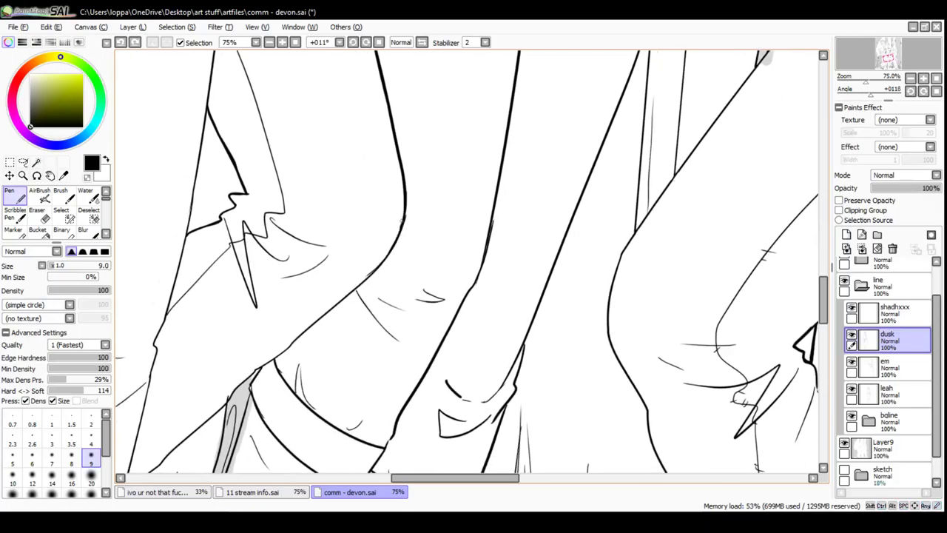
drag(402, 219, 342, 313)
key(ctrl+z)
mouse_move(404, 215)
mouse_down()
mouse_move(389, 250)
mouse_move(333, 308)
mouse_up()
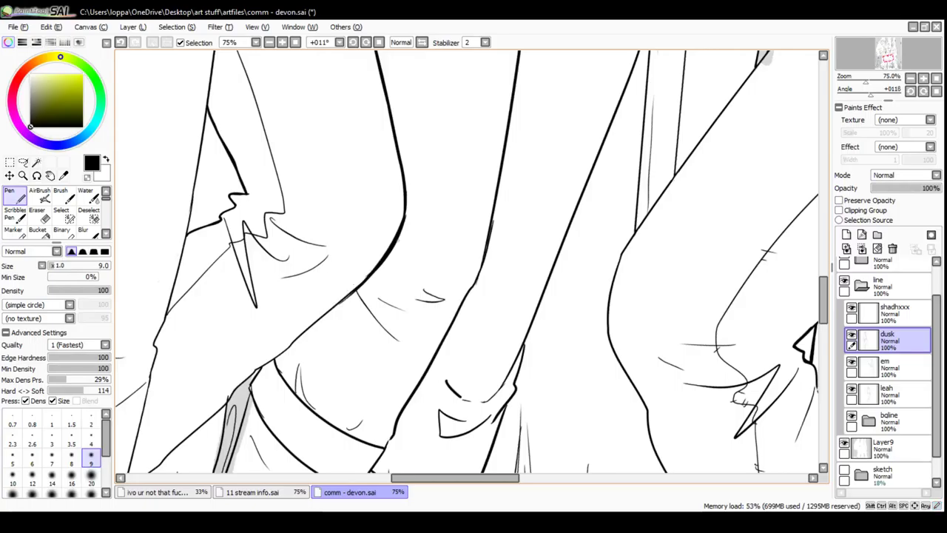
key(ctrl+z)
mouse_move(405, 201)
mouse_down()
mouse_move(397, 235)
mouse_move(360, 285)
mouse_up()
key(ctrl+z)
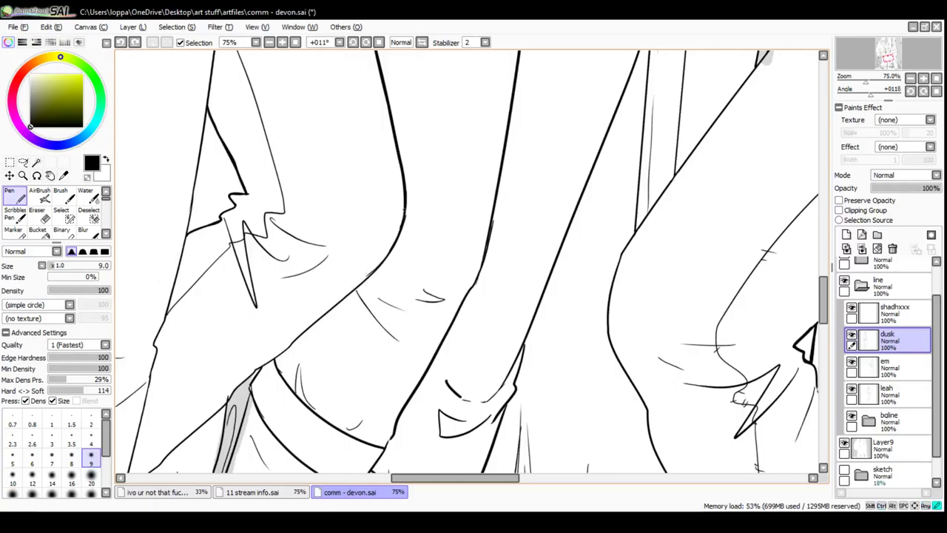
Thicken the knee's outer curve down to where the lower leg begins, undoing rejected strokes
drag(404, 214, 343, 296)
key(ctrl+z)
drag(404, 215, 343, 296)
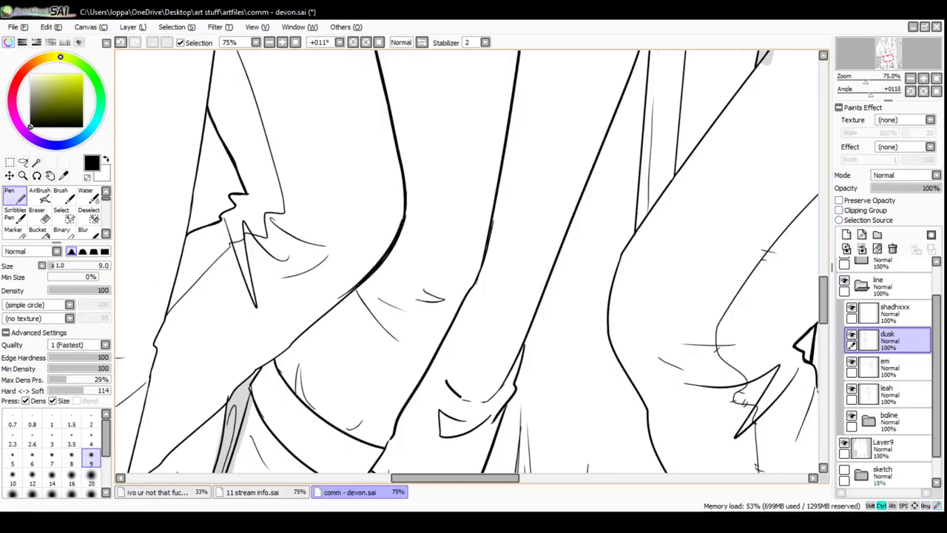
key(ctrl+z)
drag(403, 219, 347, 296)
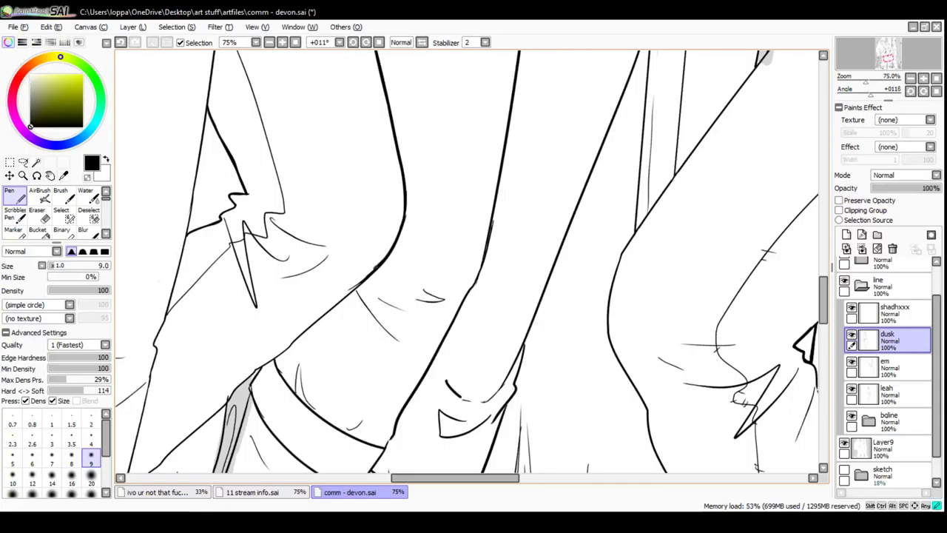
Thicken the lower-leg edge from below the knee to the middle figure's boot cuff and erase the excess along it
drag(376, 268, 267, 362)
key(ctrl+z)
drag(361, 281, 265, 364)
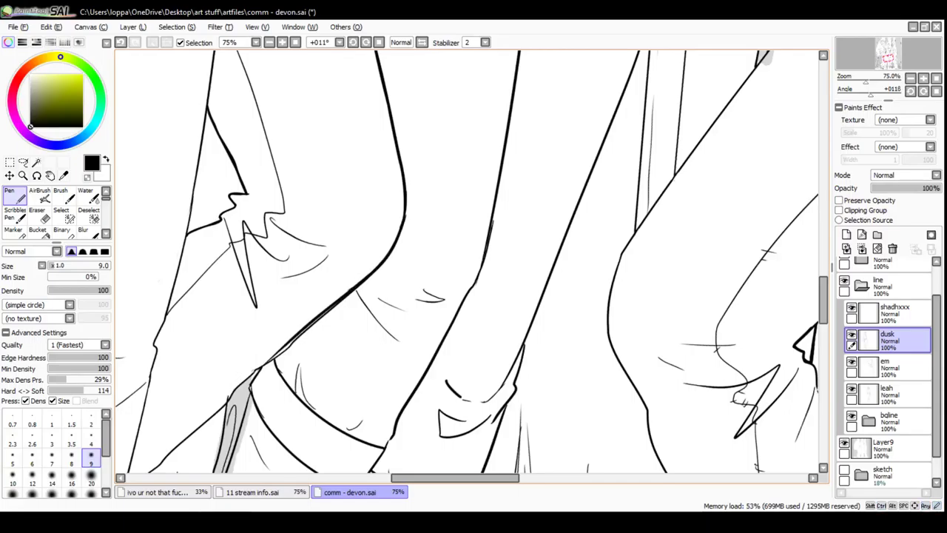
key(ctrl+z)
drag(369, 274, 281, 346)
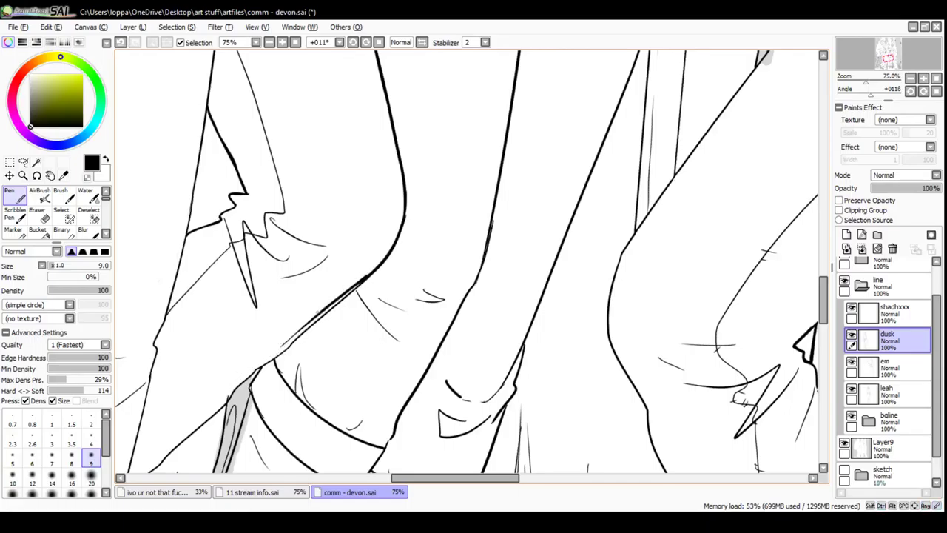
key(ctrl+z)
drag(366, 278, 255, 368)
key(ctrl+z)
drag(319, 320, 259, 367)
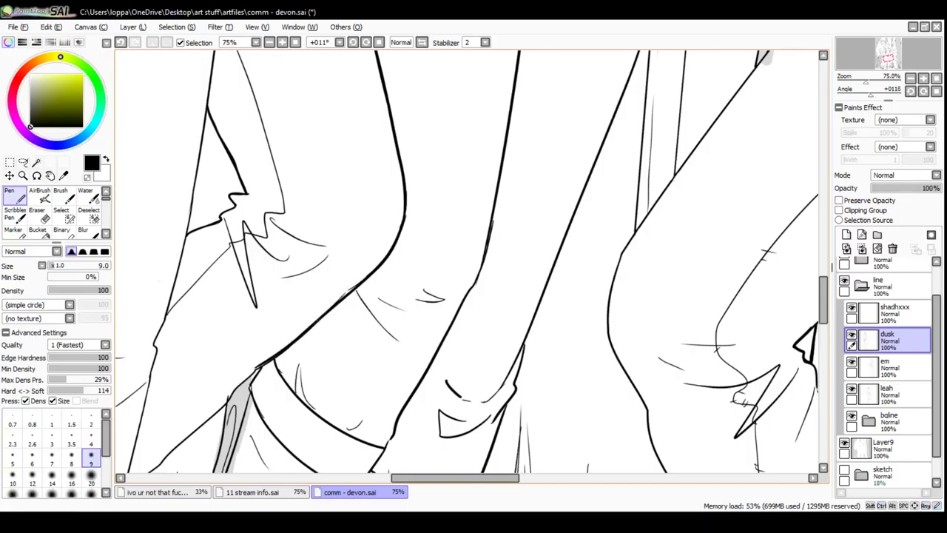
key(e)
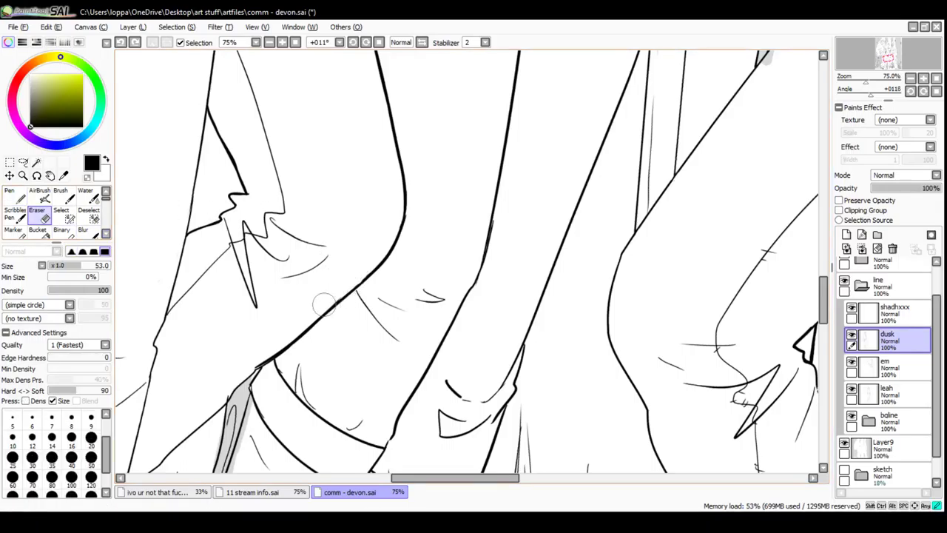
drag(343, 292, 329, 300)
Try to continue the thickened lower-leg edge past the boot cuff along the shaded gap
click(14, 196)
mouse_move(290, 333)
mouse_down()
mouse_move(355, 220)
mouse_move(339, 244)
mouse_up()
key(ctrl+z)
key(ctrl+z)
key(ctrl+y)
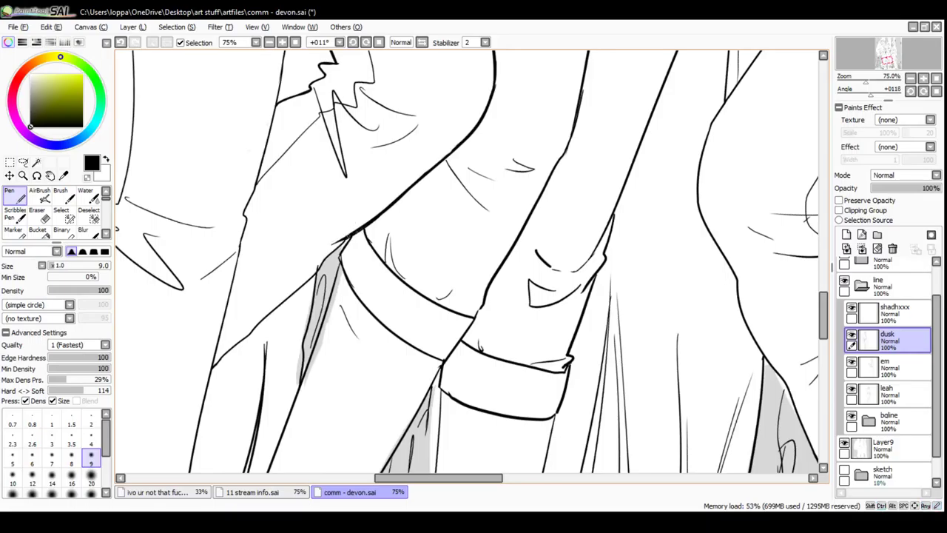
key(ctrl+z)
drag(348, 237, 313, 273)
key(ctrl+z)
drag(350, 235, 293, 291)
key(ctrl+z)
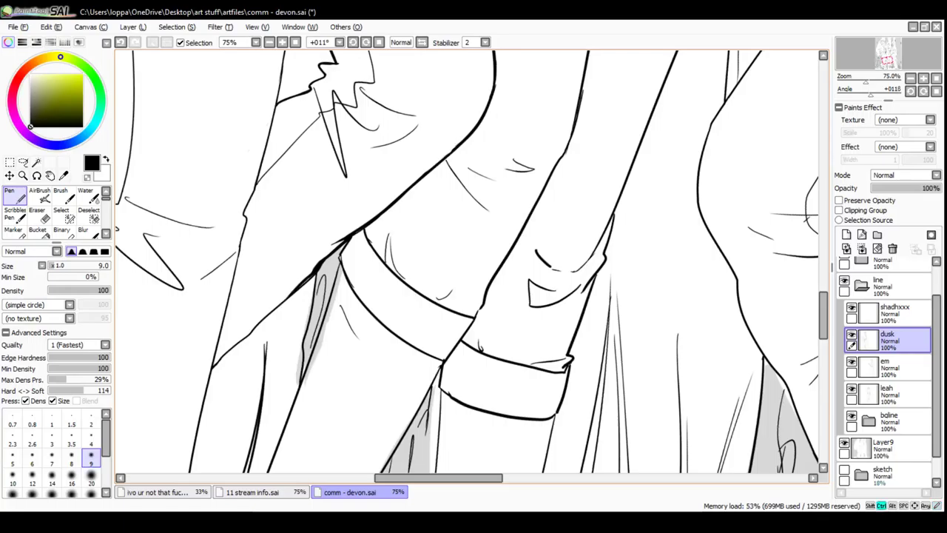
key(ctrl+z)
drag(334, 250, 311, 274)
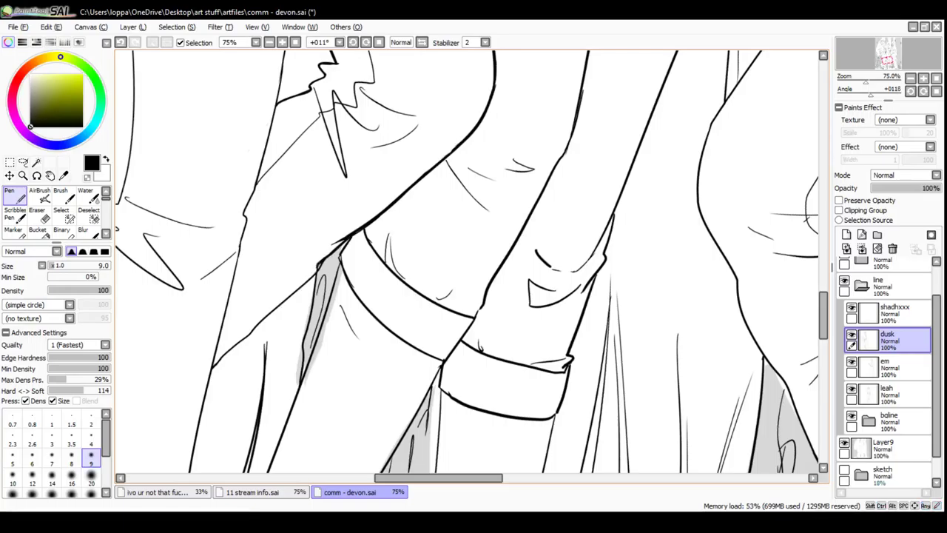
key(ctrl+z)
Thicken the upper part of the lower-leg edge beside and just below the boot cuff, redoing rejected strokes
click(353, 42)
click(353, 42)
click(353, 42)
drag(414, 400, 511, 185)
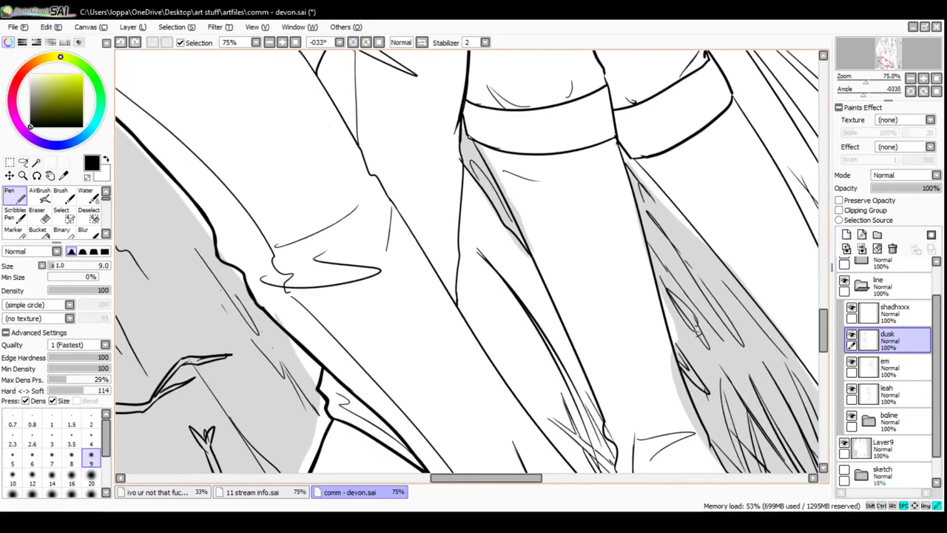
drag(459, 117, 462, 175)
key(ctrl+z)
drag(461, 115, 459, 160)
key(ctrl+z)
drag(461, 116, 455, 302)
key(ctrl+z)
key(ctrl+z)
key(ctrl+z)
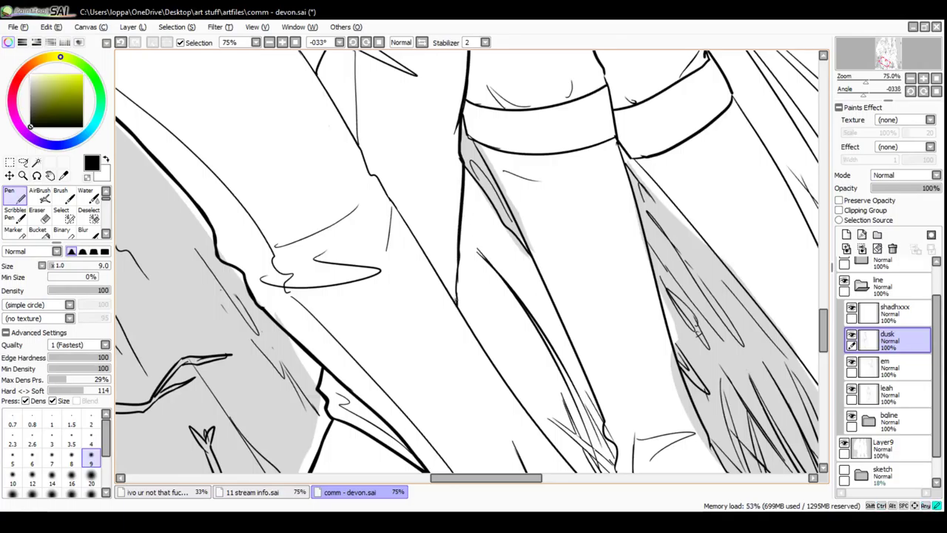
Extend the thickened lower-leg edge down to its junction with the front leg, and try erasing the bump near the cuff
mouse_move(458, 257)
mouse_down()
mouse_move(455, 305)
mouse_move(458, 259)
mouse_up()
key(ctrl+z)
key(ctrl+z)
key(ctrl+z)
click(37, 214)
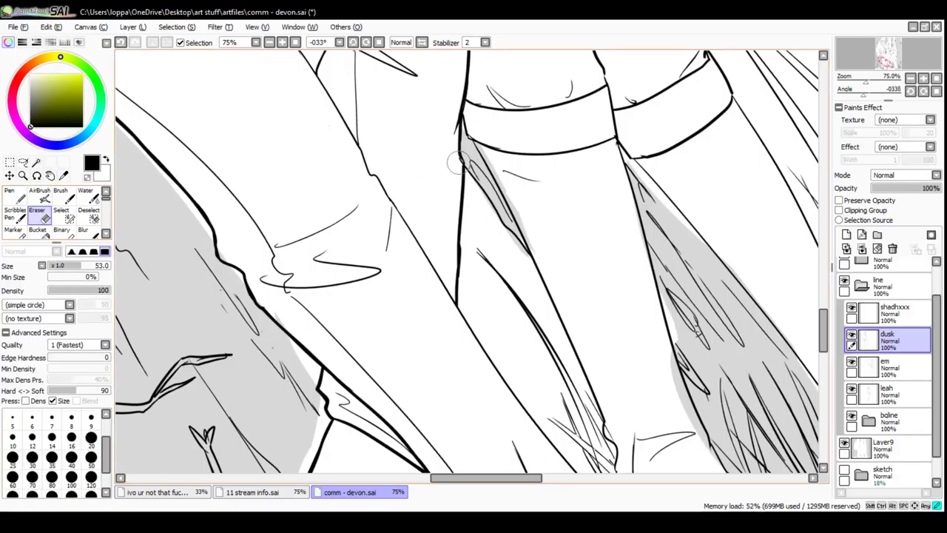
drag(459, 163, 459, 162)
key(ctrl+z)
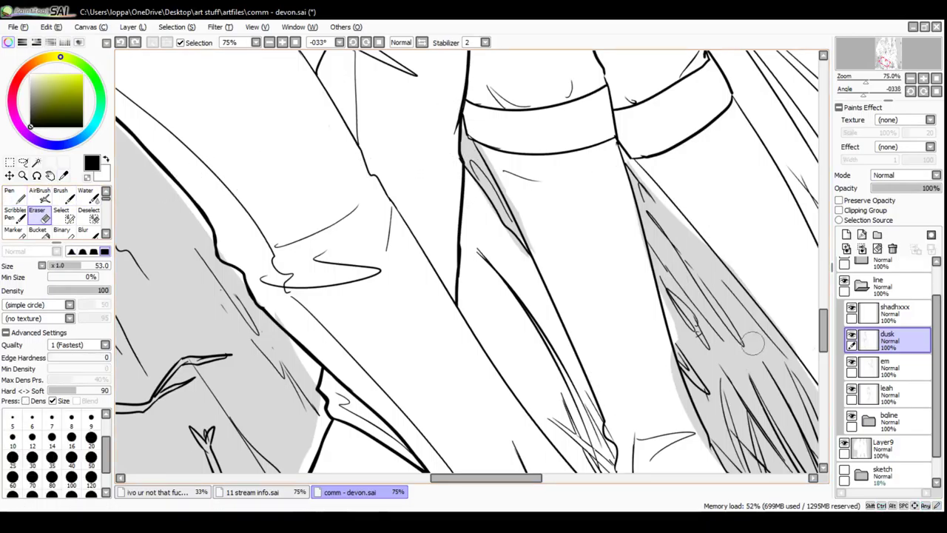
Lasso the front leg's inner thigh line from crotch to knee on the dusk layer and duplicate it onto a new layer
scroll(436, 214, down, 2)
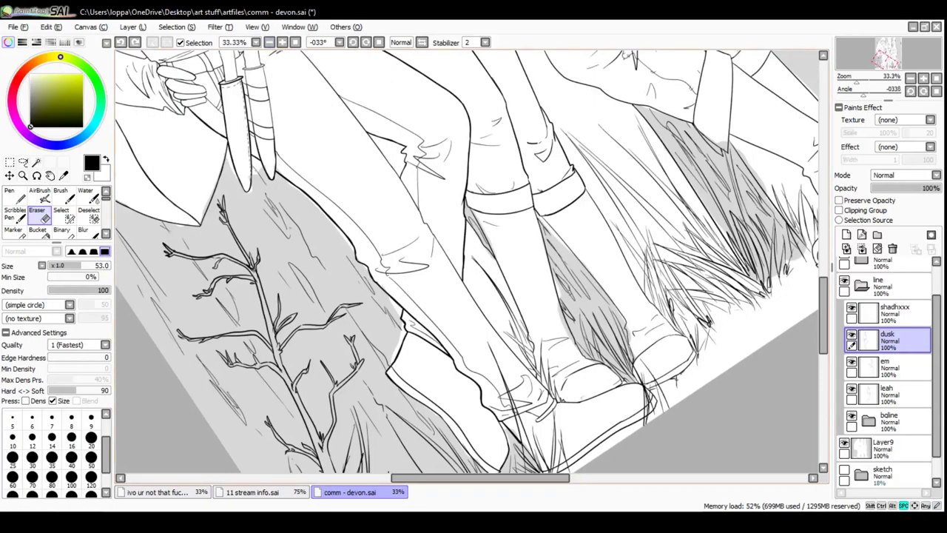
scroll(271, 55, up, 3)
drag(529, 180, 539, 193)
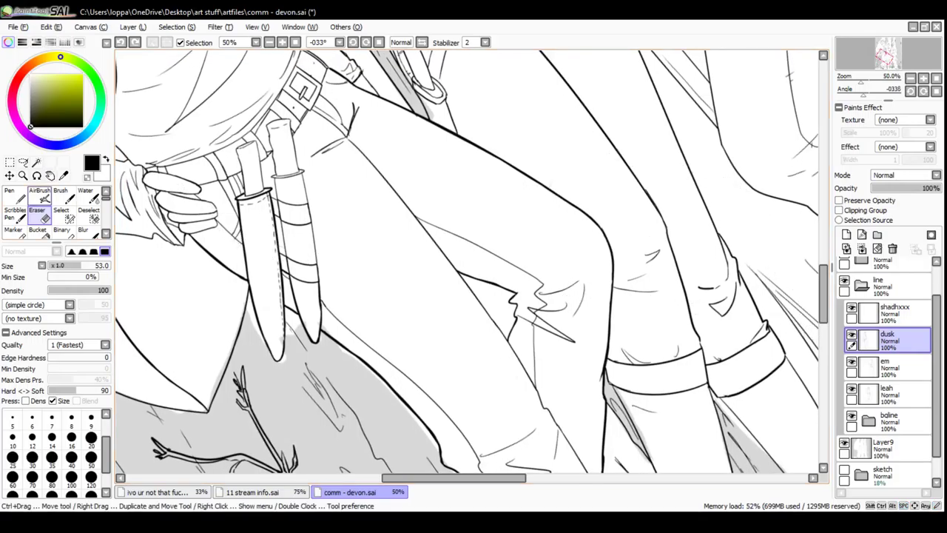
click(9, 162)
click(23, 162)
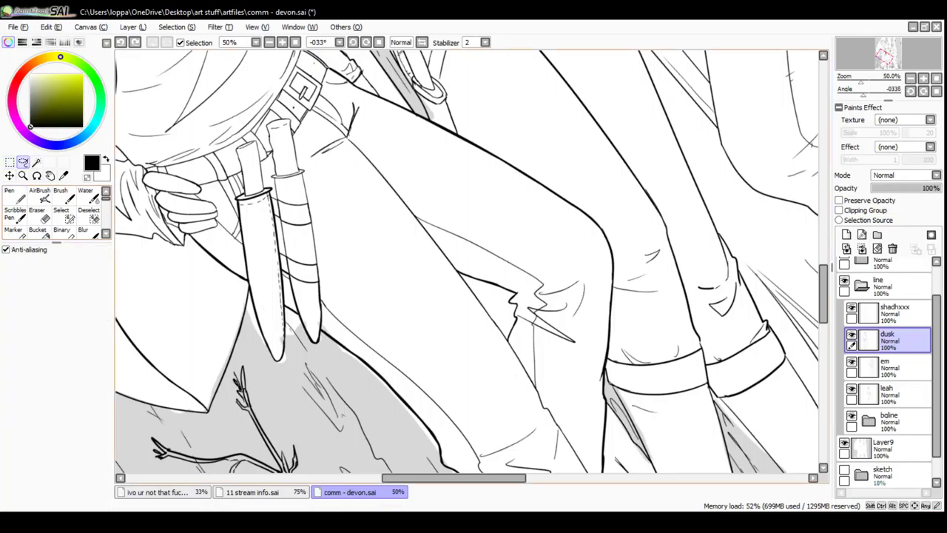
drag(347, 139, 485, 367)
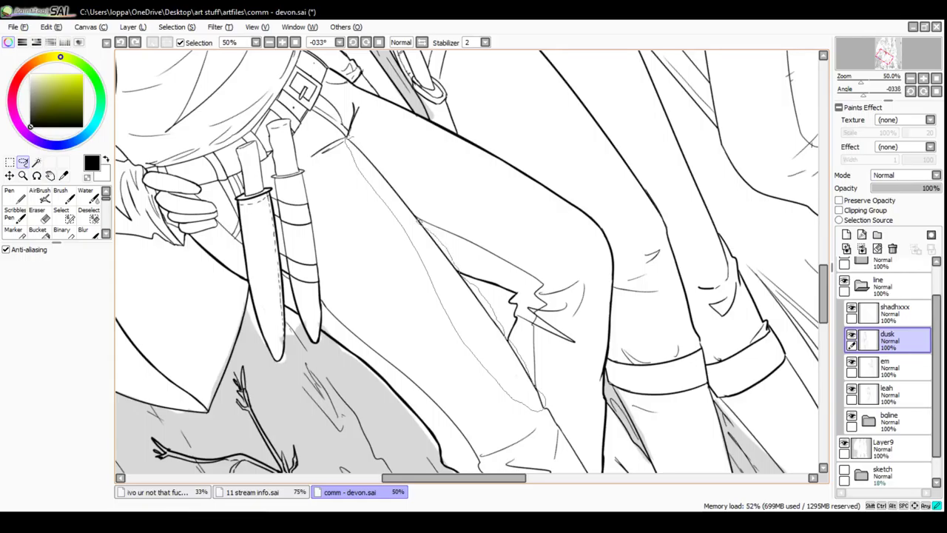
drag(356, 127, 349, 139)
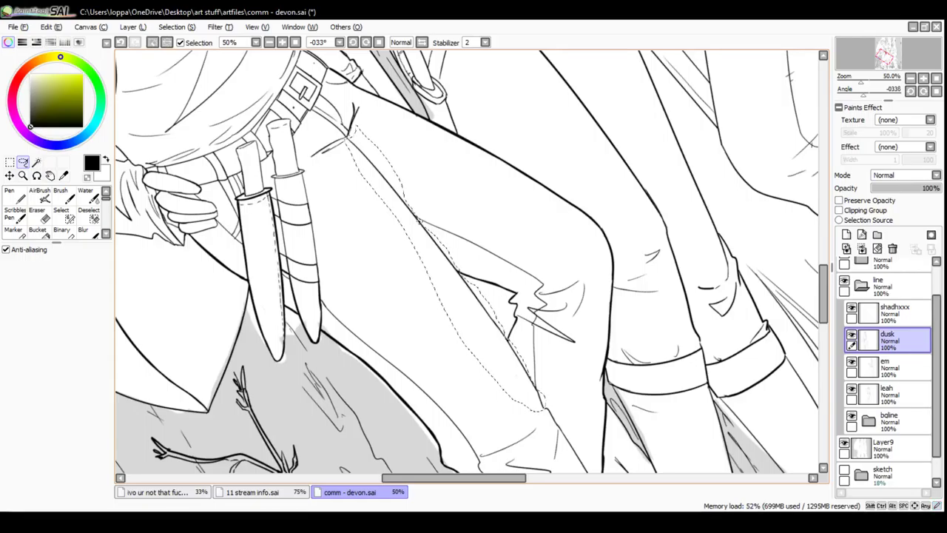
key(ctrl+c)
key(ctrl+v)
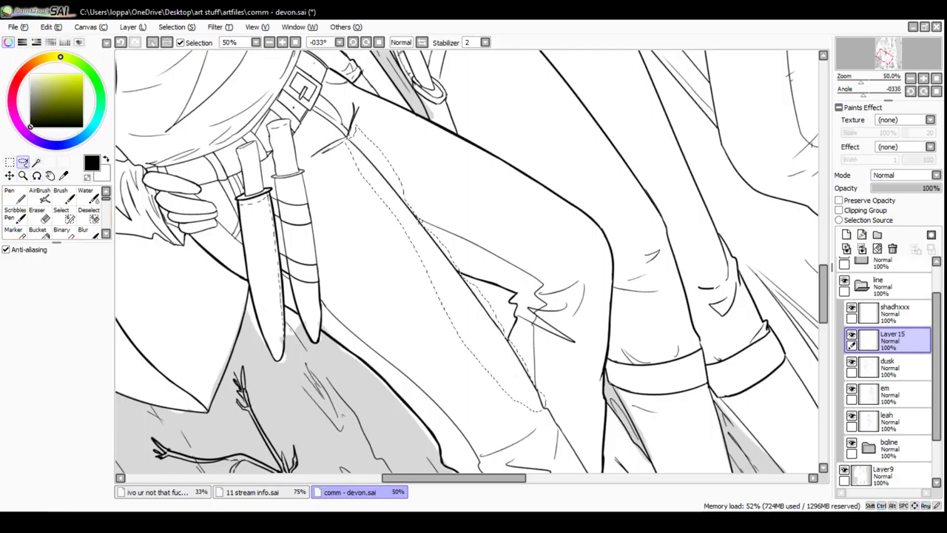
Transform the duplicated thigh line, stretching and nudging it slightly against the original to thicken the edge, and apply it
key(ctrl+t)
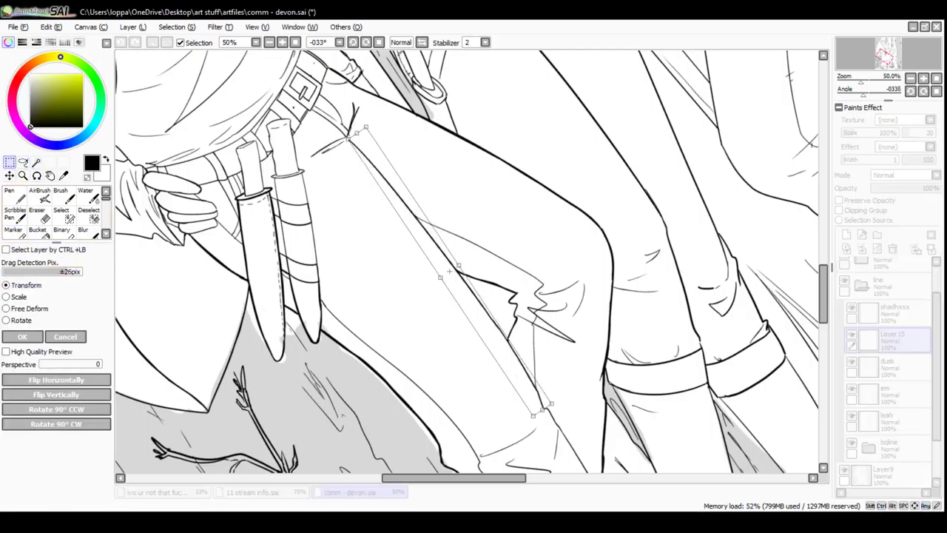
drag(366, 127, 364, 125)
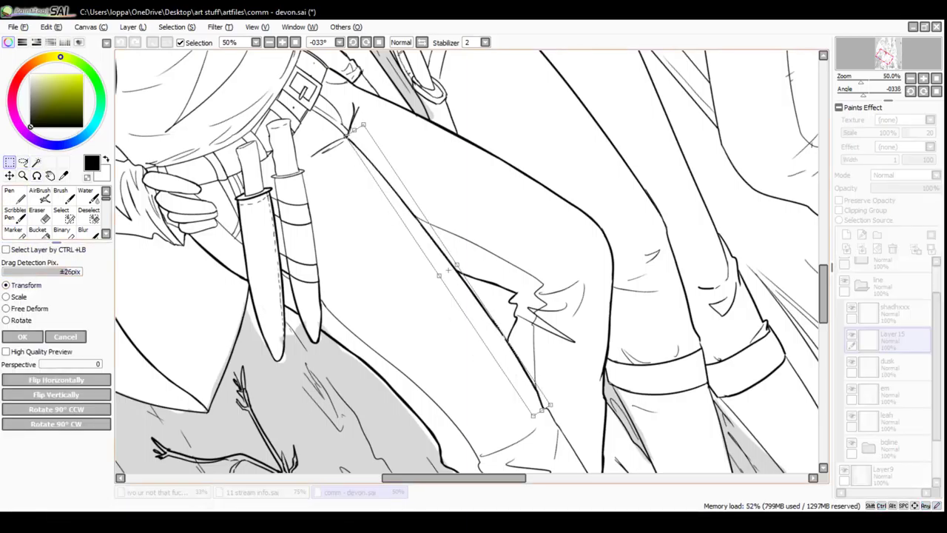
mouse_move(568, 435)
mouse_down()
mouse_move(628, 367)
mouse_move(569, 435)
mouse_up()
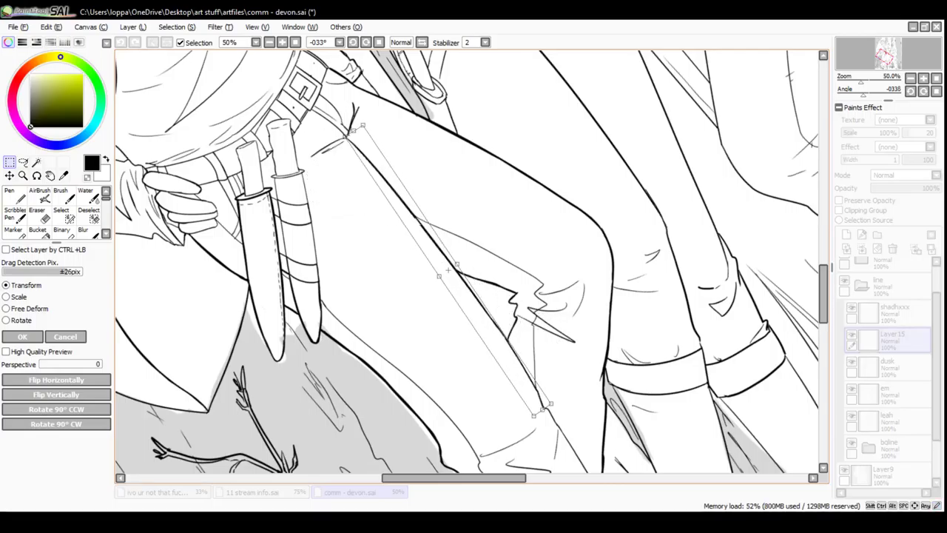
mouse_move(448, 270)
mouse_down()
mouse_move(478, 290)
mouse_move(449, 272)
mouse_up()
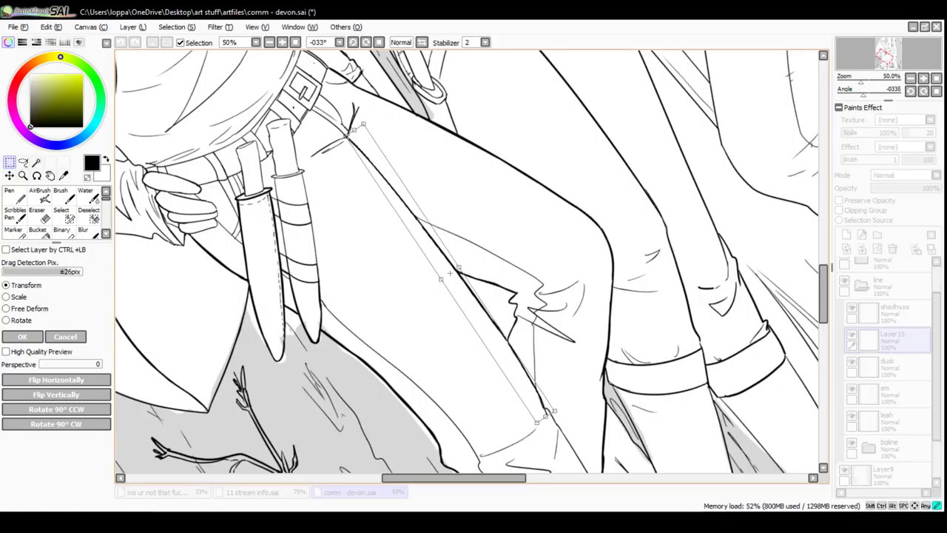
drag(459, 267, 451, 272)
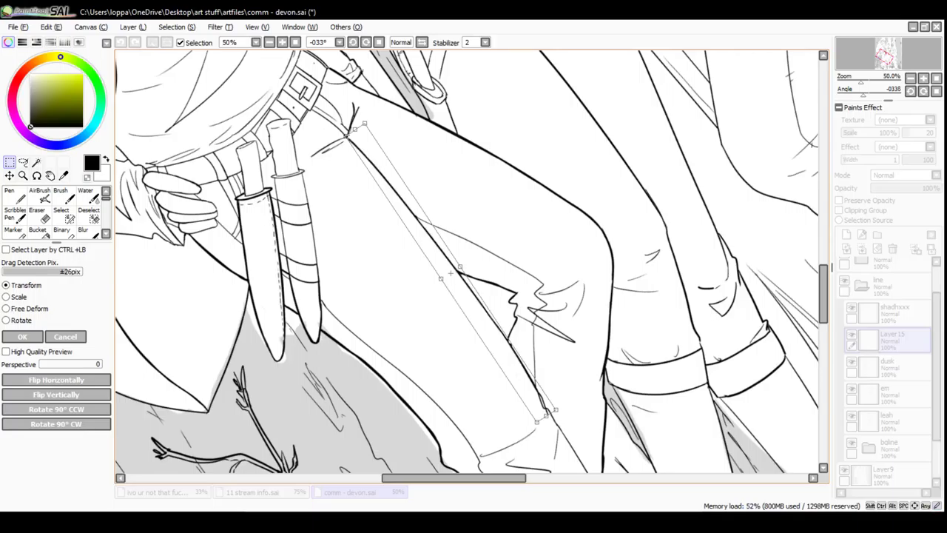
key(Return)
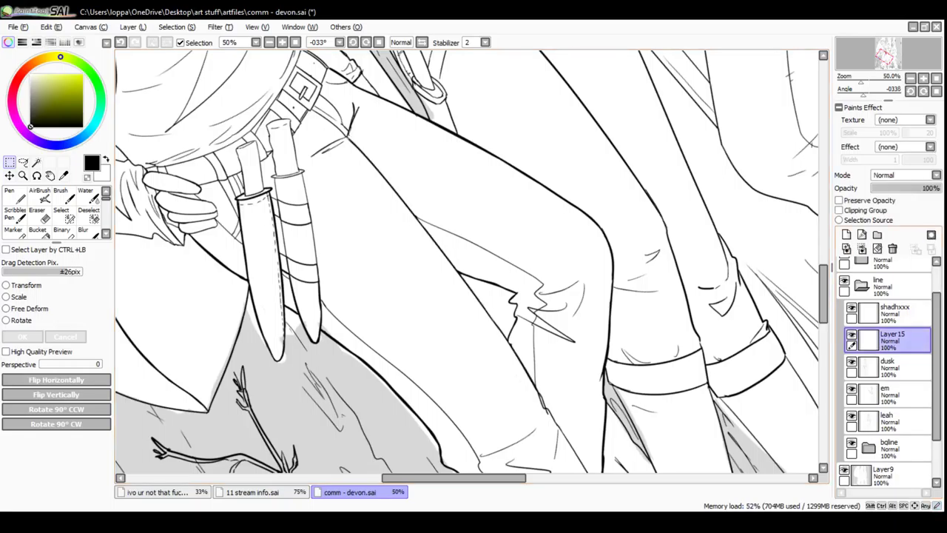
click(282, 42)
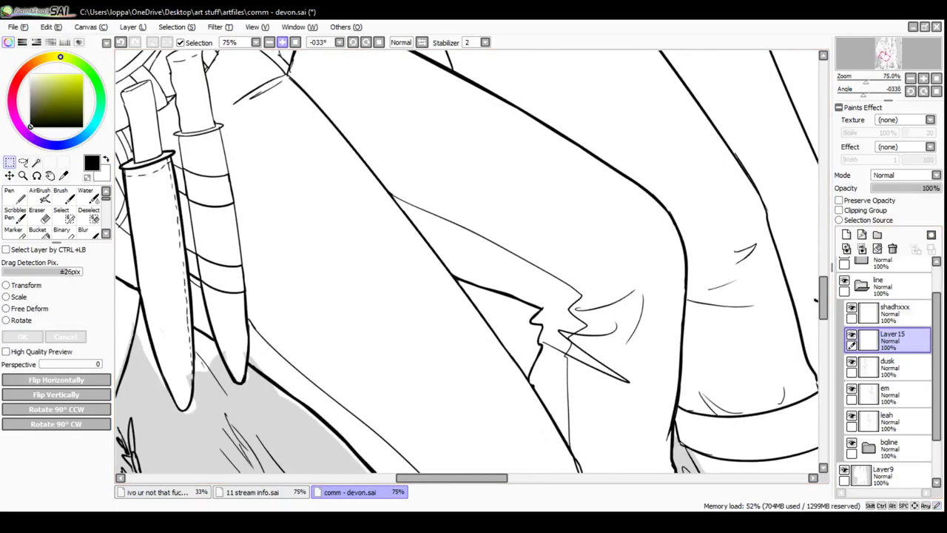
Erase the overshooting lower end of the duplicated thigh line where it meets the knee fold
click(270, 42)
drag(511, 318, 416, 185)
click(281, 43)
click(282, 42)
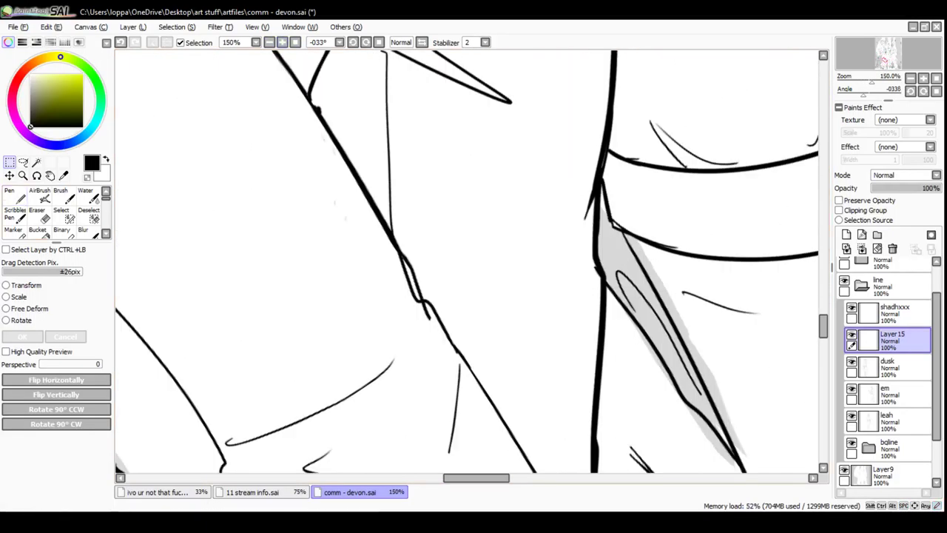
key(e)
mouse_move(420, 300)
mouse_down()
mouse_move(429, 313)
mouse_move(425, 275)
mouse_move(417, 277)
mouse_up()
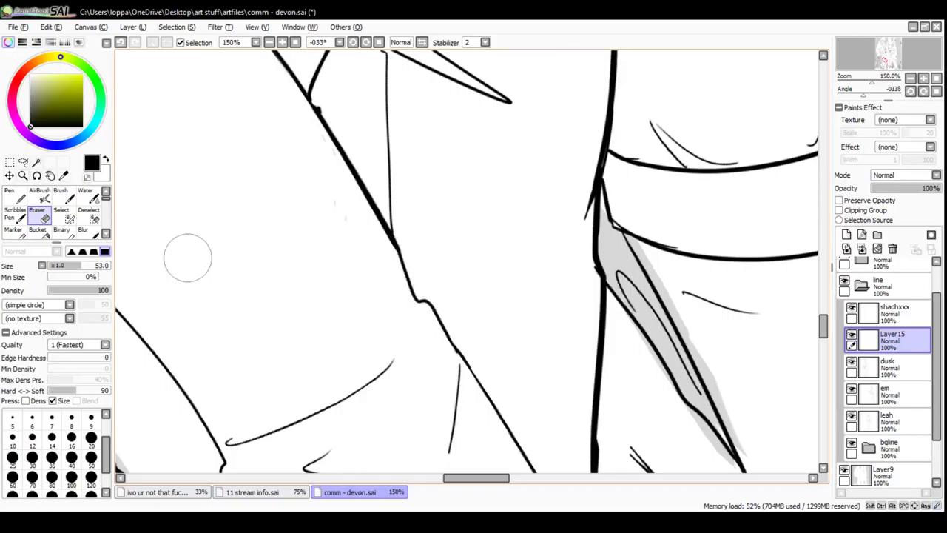
Touch up the thickened line's junction at the knee with the size 9 Pen and try a stroke down the shin
click(13, 194)
drag(349, 197, 334, 148)
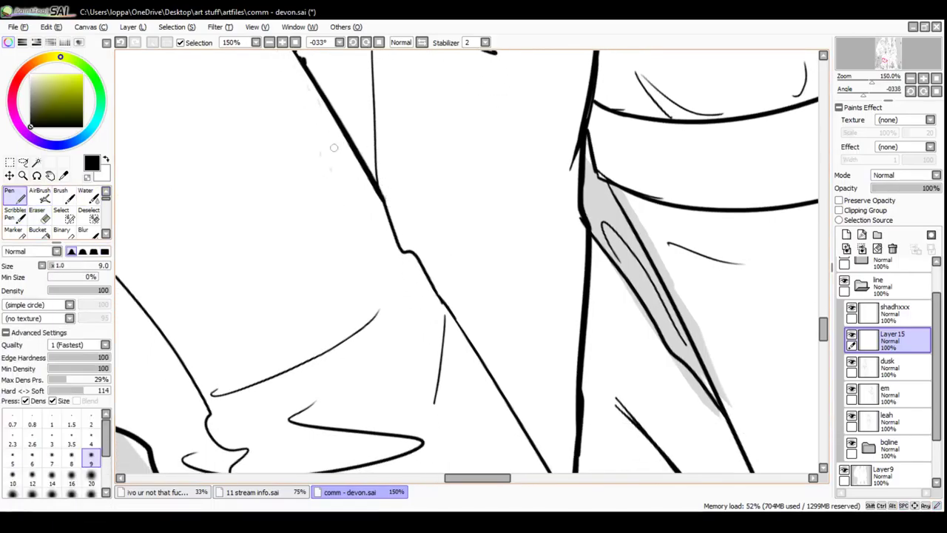
drag(378, 185, 381, 198)
mouse_move(392, 231)
mouse_down()
mouse_move(402, 254)
mouse_move(414, 254)
mouse_move(359, 156)
mouse_move(457, 335)
mouse_up()
key(ctrl+z)
scroll(466, 259, down, 3)
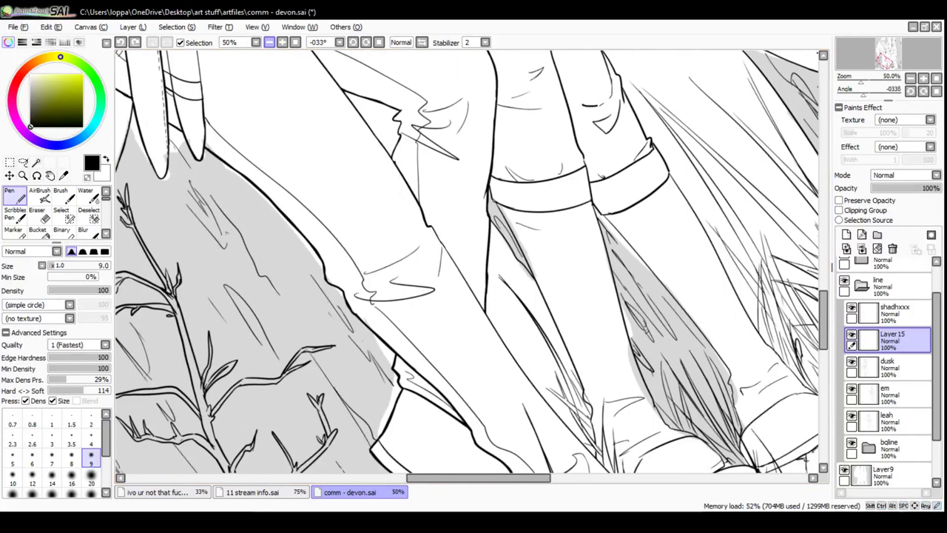
Thicken the front leg's inner shin line just below the knee, redoing rejected strokes
drag(474, 296, 389, 213)
drag(346, 129, 414, 240)
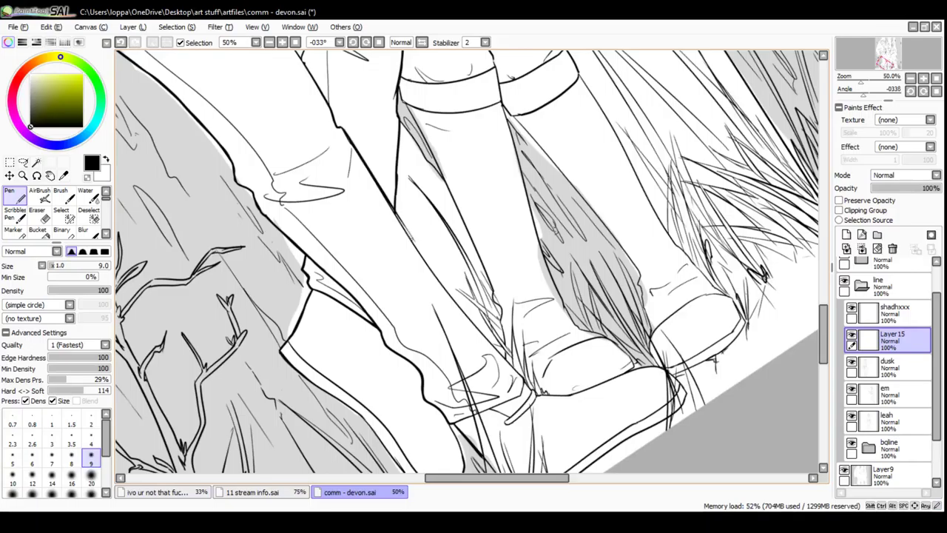
key(ctrl+z)
drag(342, 127, 466, 324)
key(ctrl+z)
key(ctrl+z)
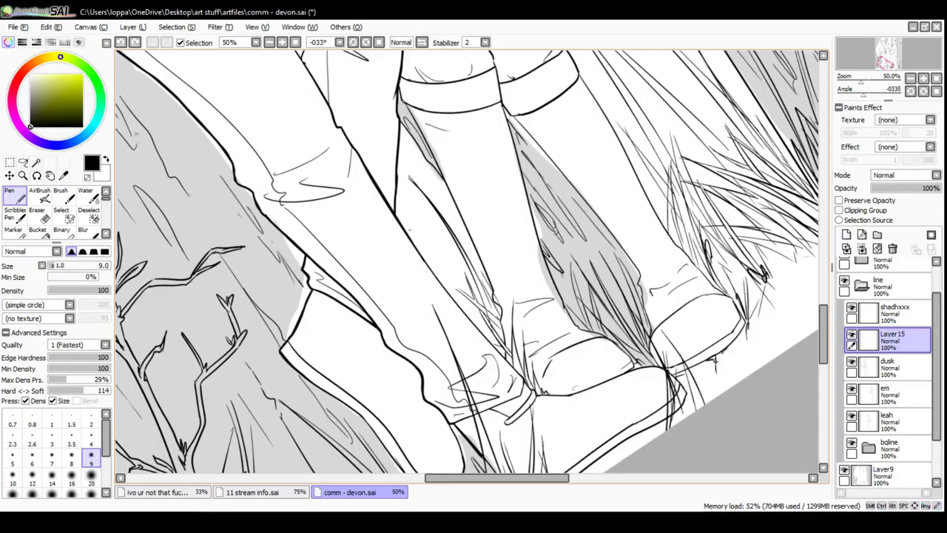
Continue thickening the front leg's inner shin line down towards the ankle, redrawing the long stroke until it fits
drag(401, 225, 472, 328)
key(ctrl+z)
drag(404, 231, 474, 329)
key(ctrl+z)
drag(411, 240, 480, 329)
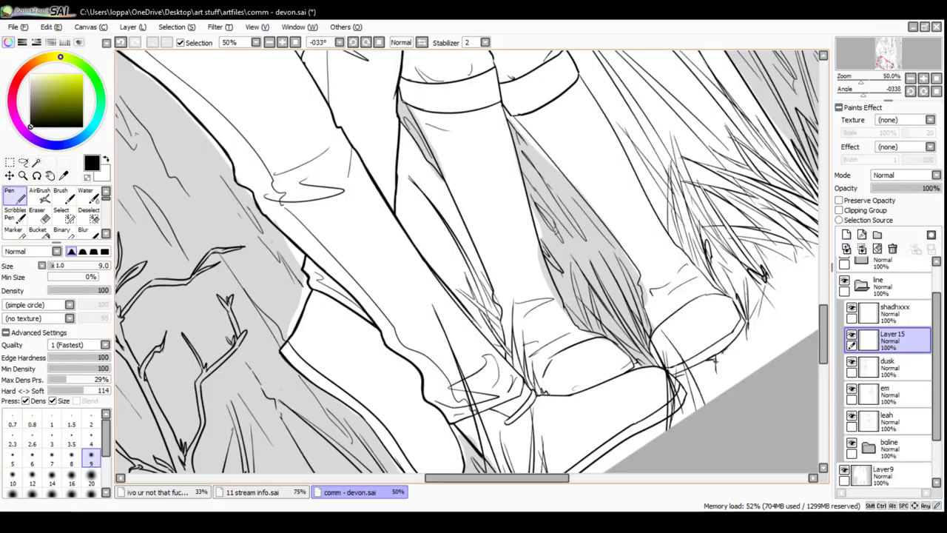
key(ctrl+z)
drag(404, 235, 470, 323)
key(ctrl+z)
key(ctrl+z)
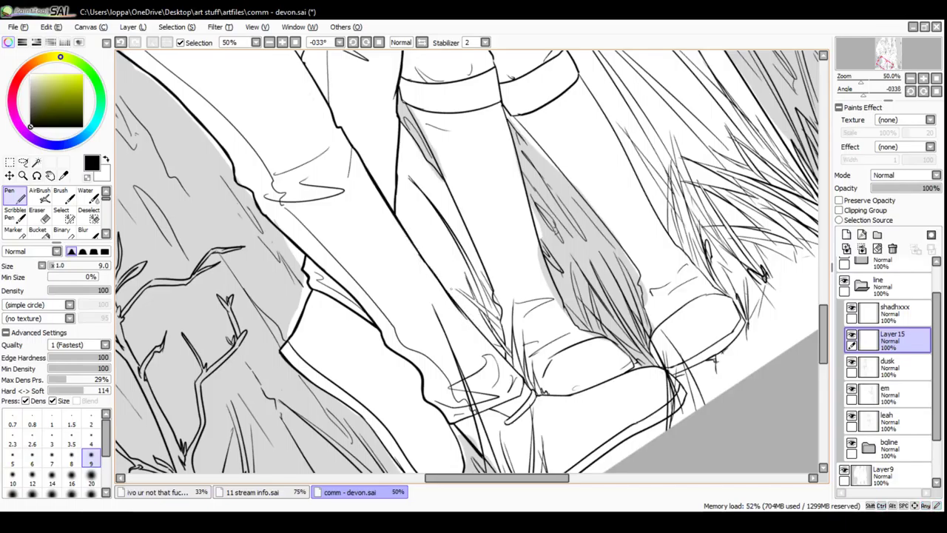
key(ctrl+z)
drag(412, 241, 485, 335)
key(ctrl+z)
key(ctrl+z)
drag(412, 238, 491, 357)
key(ctrl+z)
drag(413, 241, 501, 352)
key(ctrl+z)
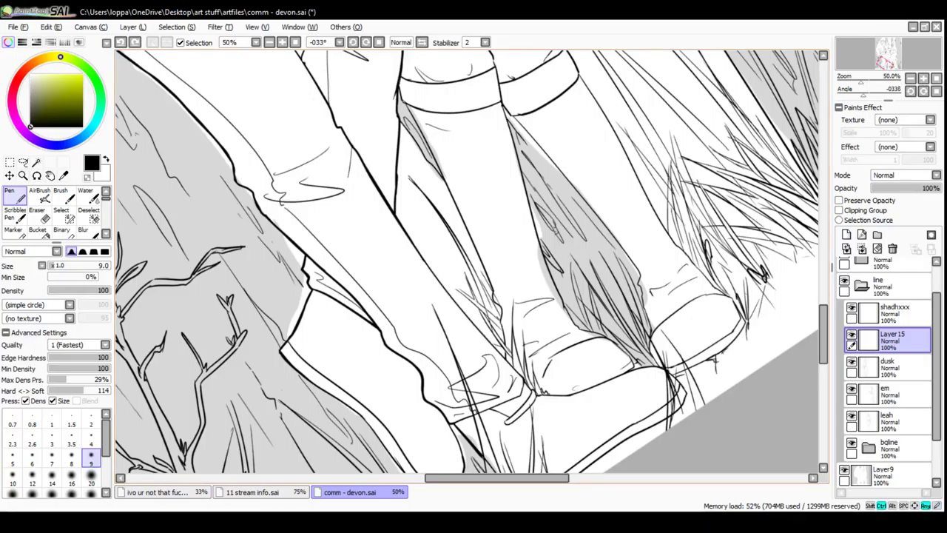
drag(411, 236, 496, 347)
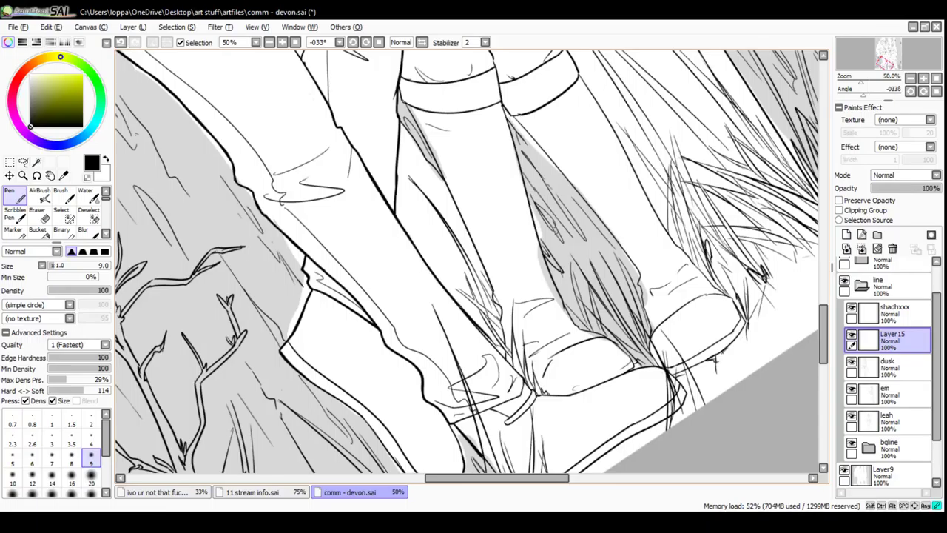
drag(459, 306, 512, 365)
key(ctrl+z)
Erase the excess along the outer side of the thickened shin line near the grass above the ankle
mouse_move(477, 326)
mouse_down()
mouse_move(505, 358)
mouse_move(460, 261)
mouse_up()
key(space)
click(283, 43)
click(283, 43)
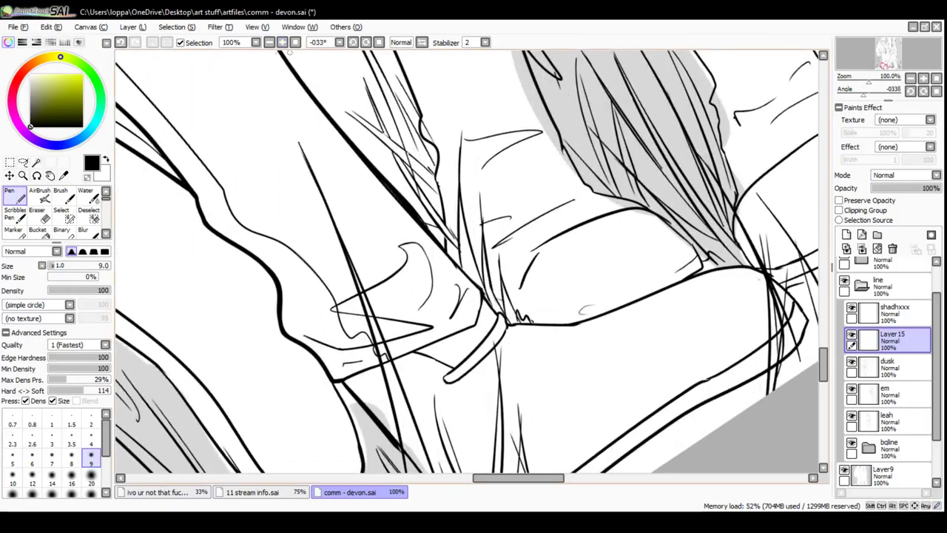
key(space)
drag(294, 207, 254, 173)
click(38, 215)
drag(342, 141, 364, 155)
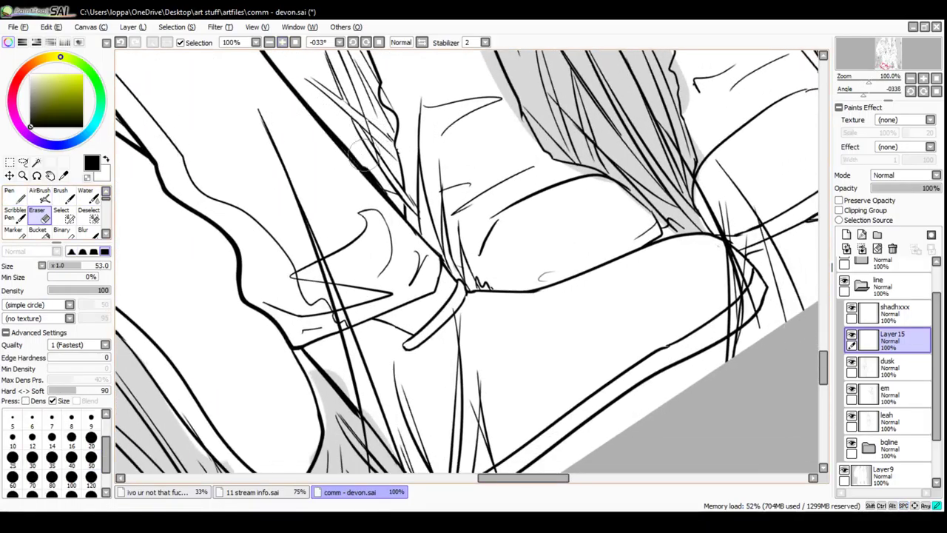
Thicken the lowest part of the shin line around the ankle corner and along the trouser hem's lower edge
click(14, 214)
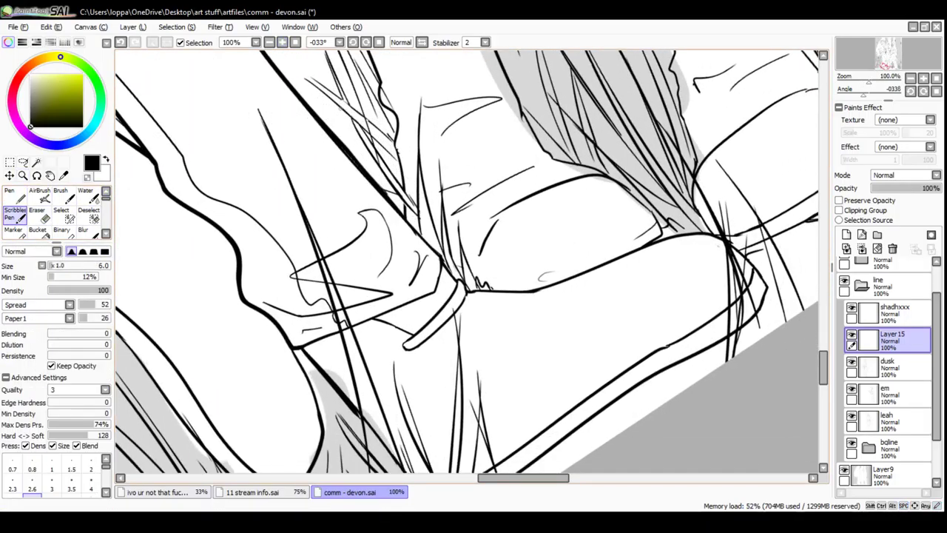
click(15, 196)
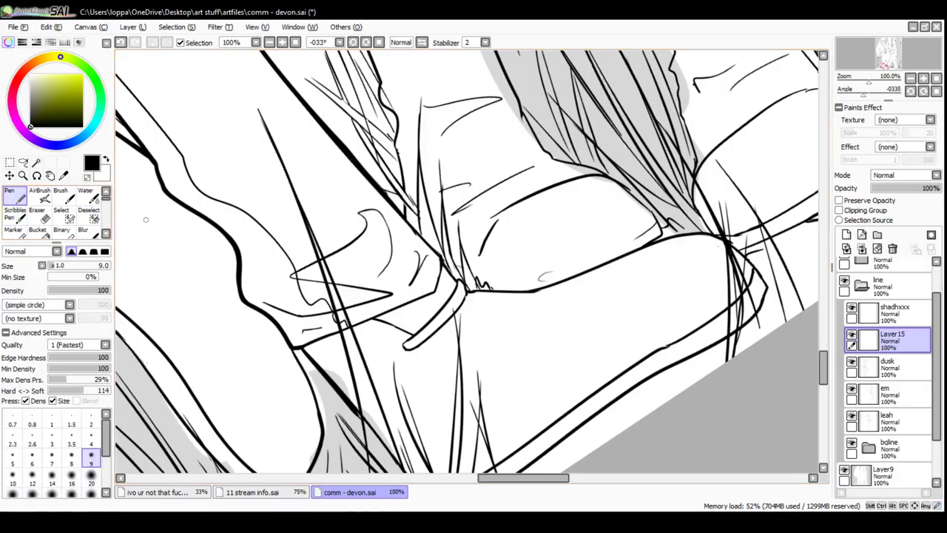
mouse_move(390, 204)
mouse_down()
mouse_move(439, 252)
mouse_move(437, 292)
mouse_up()
drag(298, 347, 434, 294)
key(ctrl+z)
drag(347, 328, 439, 288)
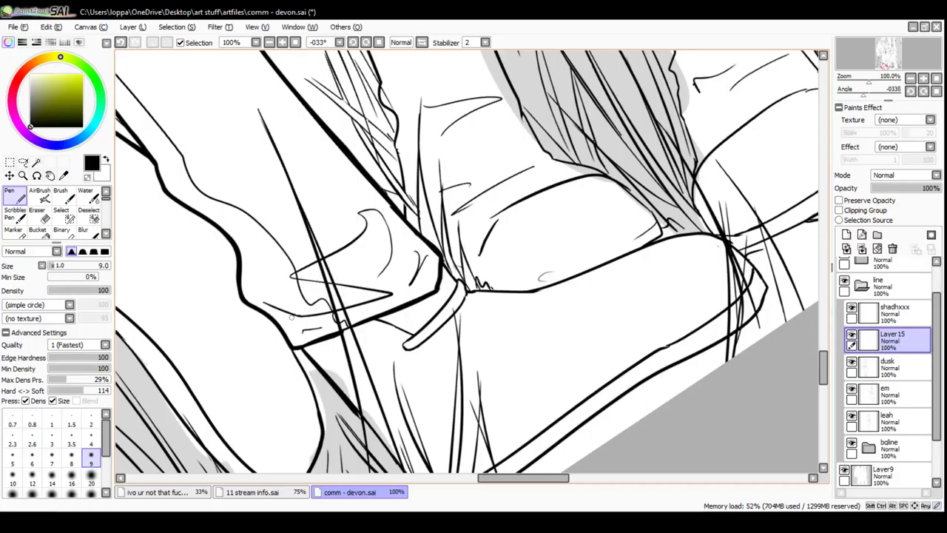
Try thickening the fold line above the trouser hem and redraw the short crease near the ankle corner
mouse_move(291, 318)
mouse_down()
mouse_move(402, 289)
mouse_move(354, 285)
mouse_move(421, 269)
mouse_move(430, 253)
mouse_up()
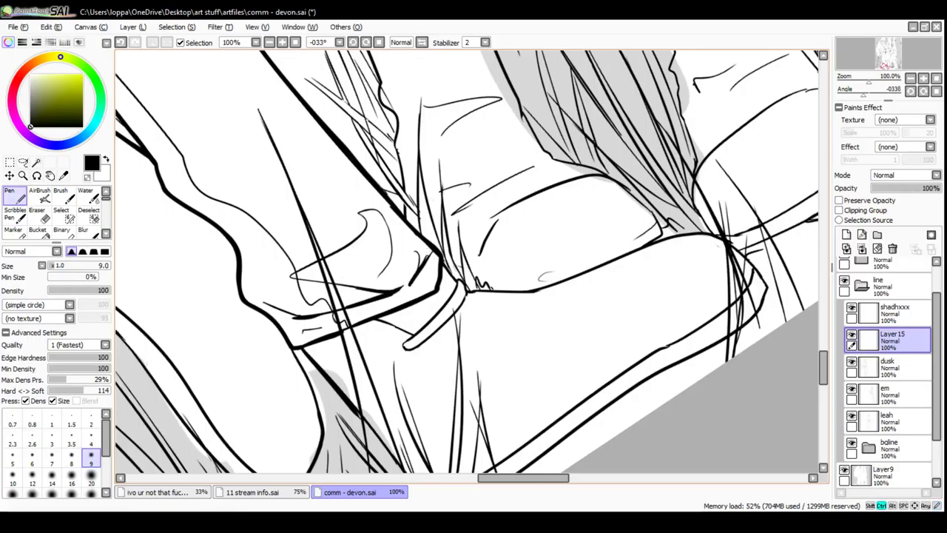
key(ctrl+z)
drag(411, 286, 429, 254)
key(ctrl+z)
key(ctrl+z)
key(ctrl+z)
drag(410, 284, 427, 255)
Merge Layer15 with the leg thickening down into the dusk layer
click(269, 42)
click(270, 42)
click(269, 42)
click(270, 42)
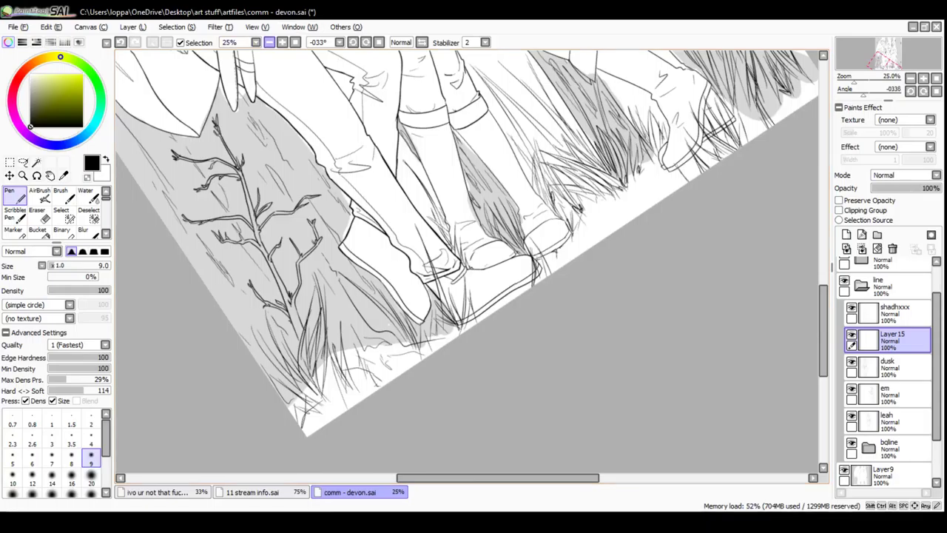
click(295, 43)
key(space)
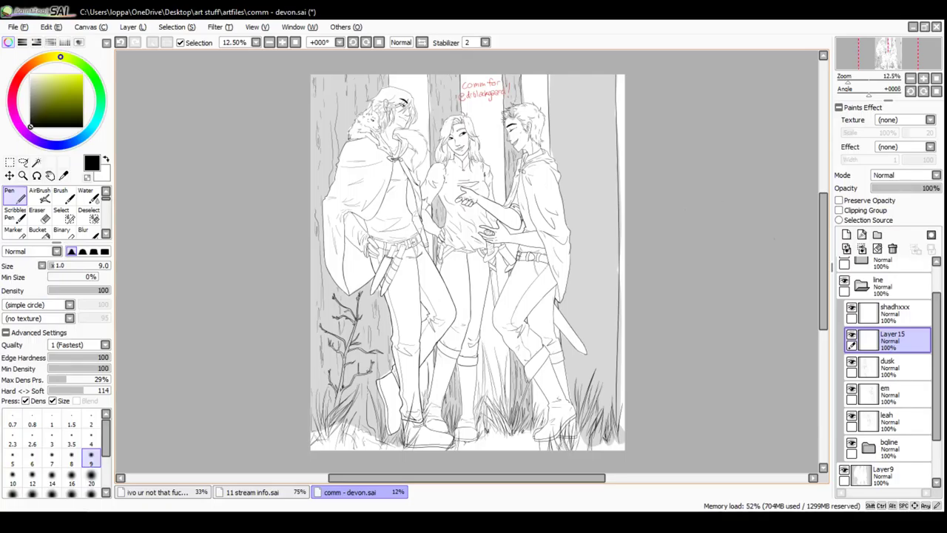
click(863, 249)
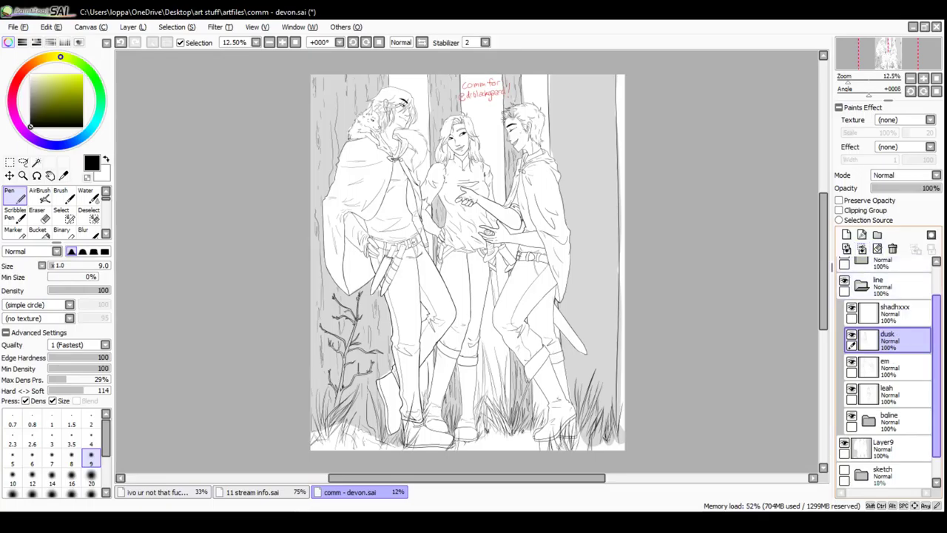
Move the bgline folder out of the line folder, placing it directly beneath it in the layer stack
scroll(885, 370, down, 1)
click(886, 420)
click(868, 394)
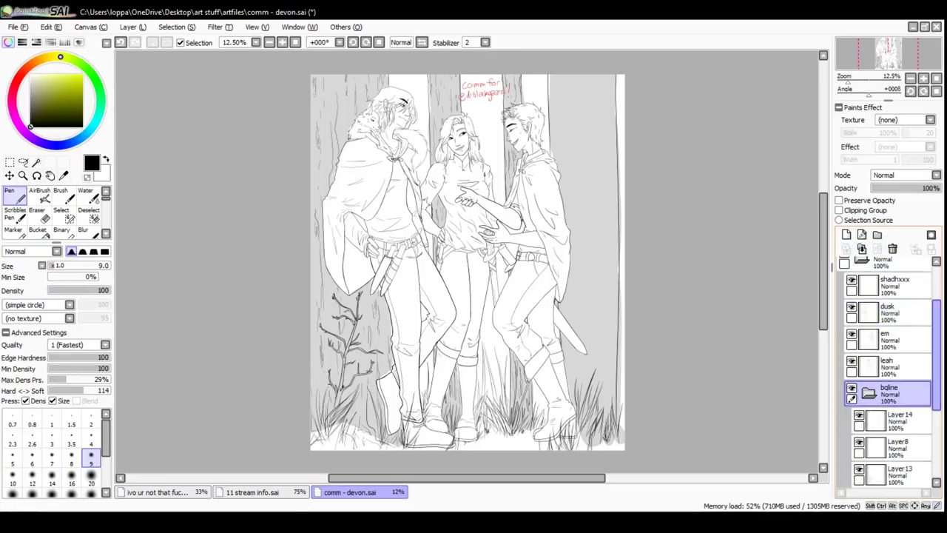
click(869, 394)
drag(937, 397, 937, 384)
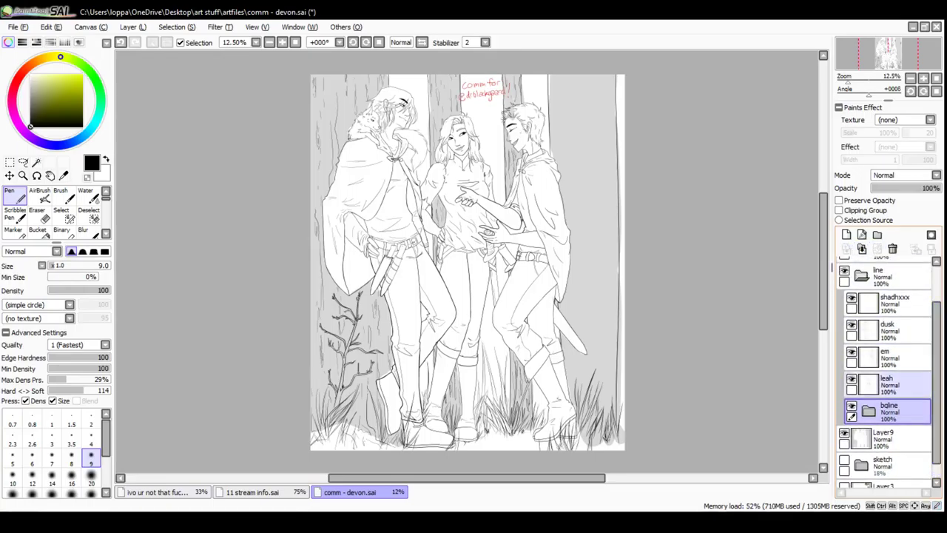
click(869, 411)
click(869, 412)
click(869, 411)
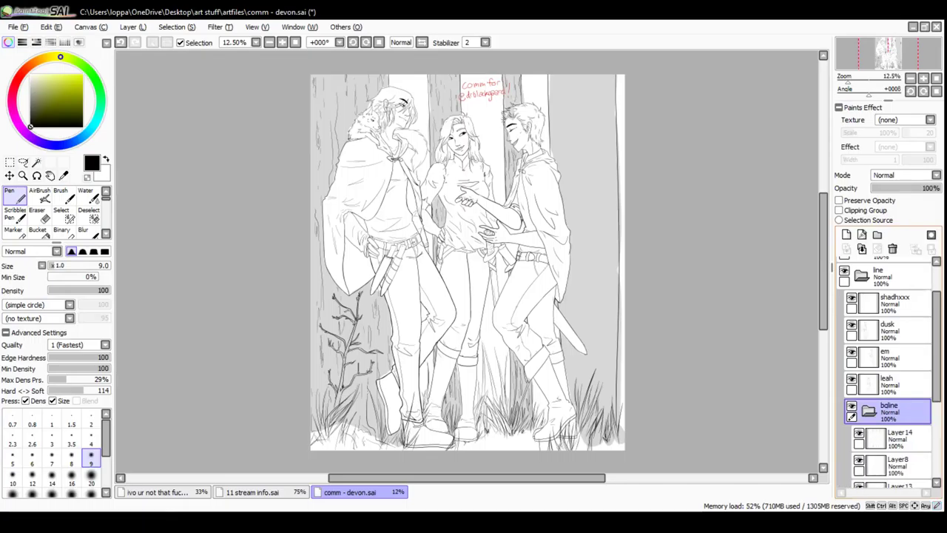
click(869, 412)
click(868, 411)
click(869, 412)
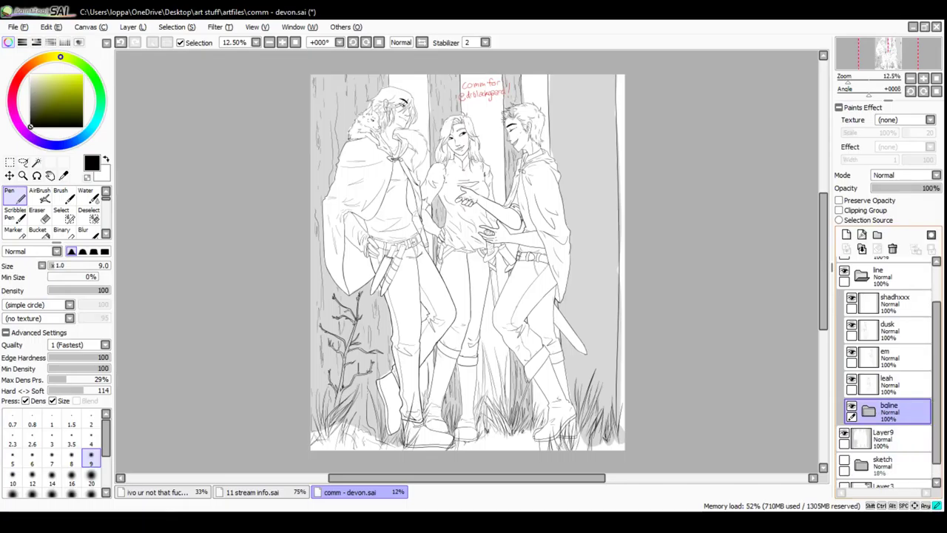
drag(888, 412, 888, 431)
Expand the bgline folder and make Layer14 the active layer
click(861, 412)
drag(936, 347, 937, 398)
click(894, 334)
double_click(894, 335)
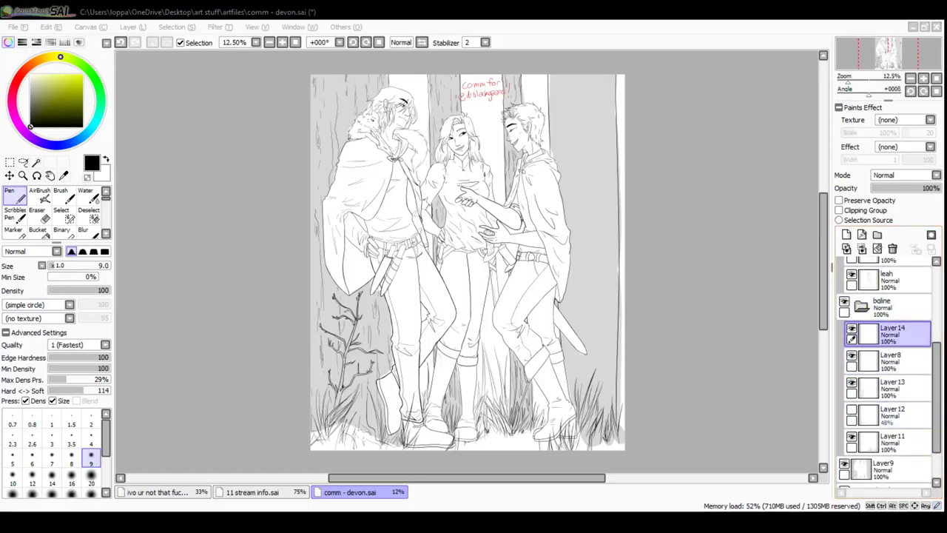
key(Escape)
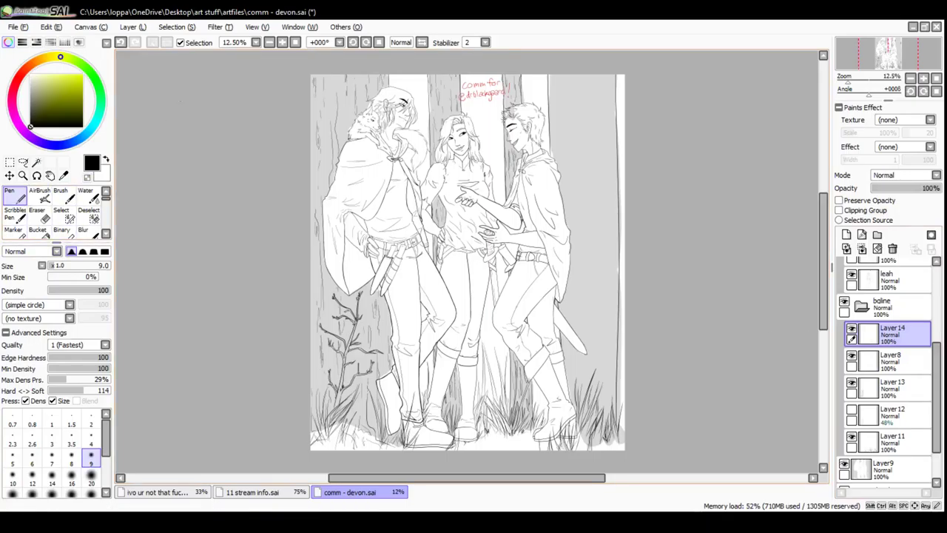
Draw vertical bark lines on the far-right tree trunk, beside the short-haired figure's head
click(282, 43)
drag(518, 199, 312, 381)
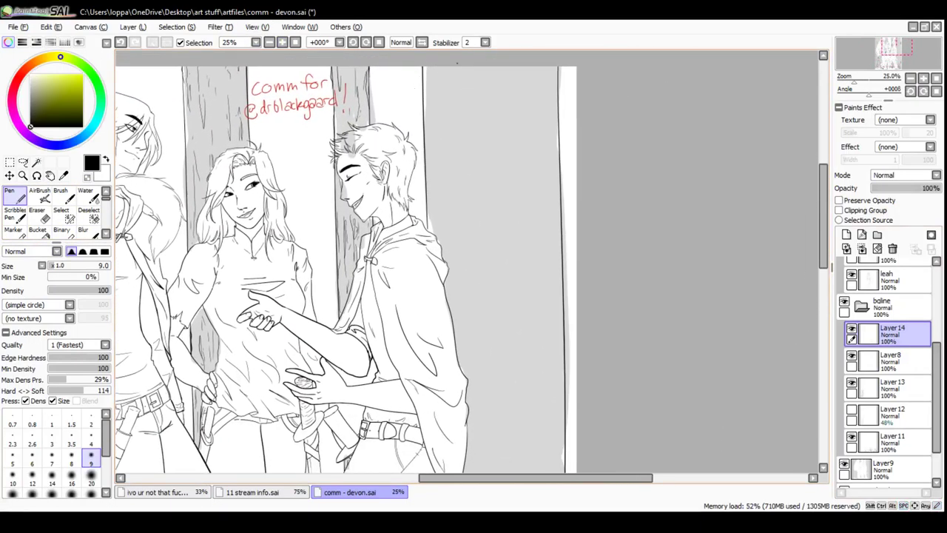
drag(458, 70, 466, 188)
drag(460, 136, 461, 153)
drag(457, 98, 454, 202)
drag(454, 201, 455, 227)
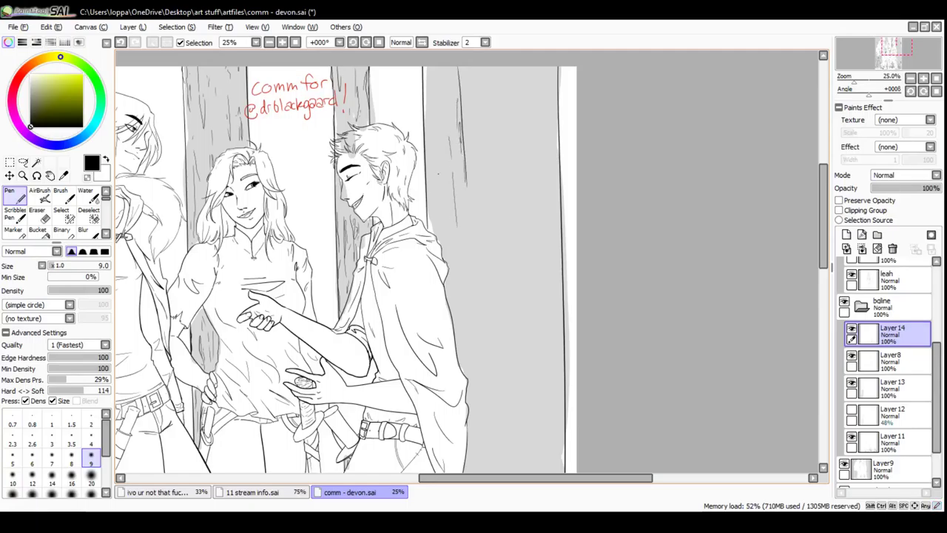
drag(430, 143, 432, 123)
mouse_move(434, 97)
mouse_down()
mouse_move(442, 139)
mouse_move(434, 163)
mouse_up()
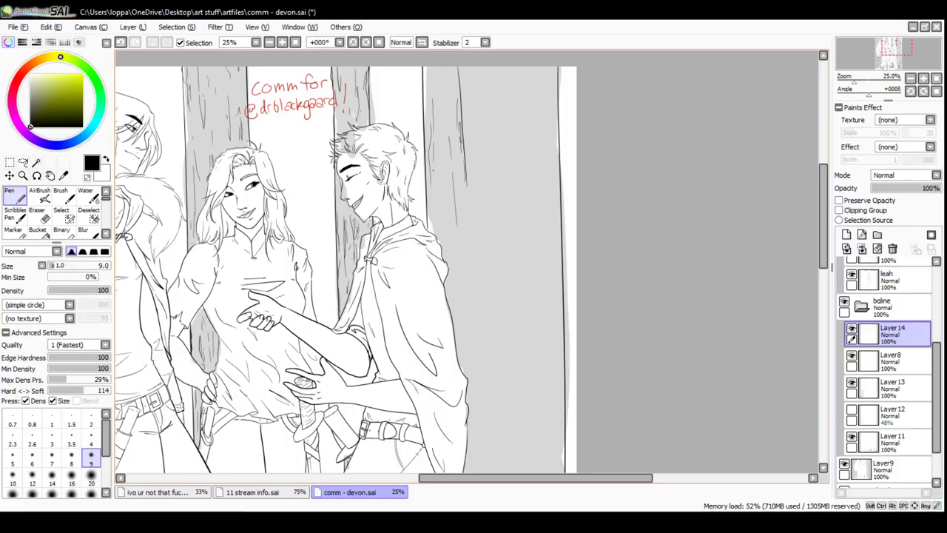
Add bark lines along the far-right trunk beside the figure's cloak and up towards the canvas's upper edge
drag(447, 214, 457, 331)
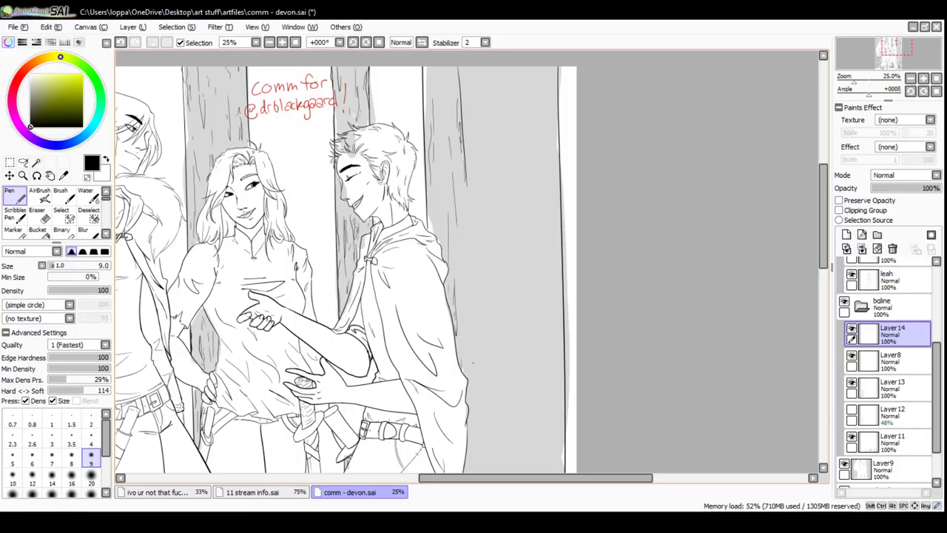
drag(477, 295, 478, 359)
drag(473, 268, 475, 296)
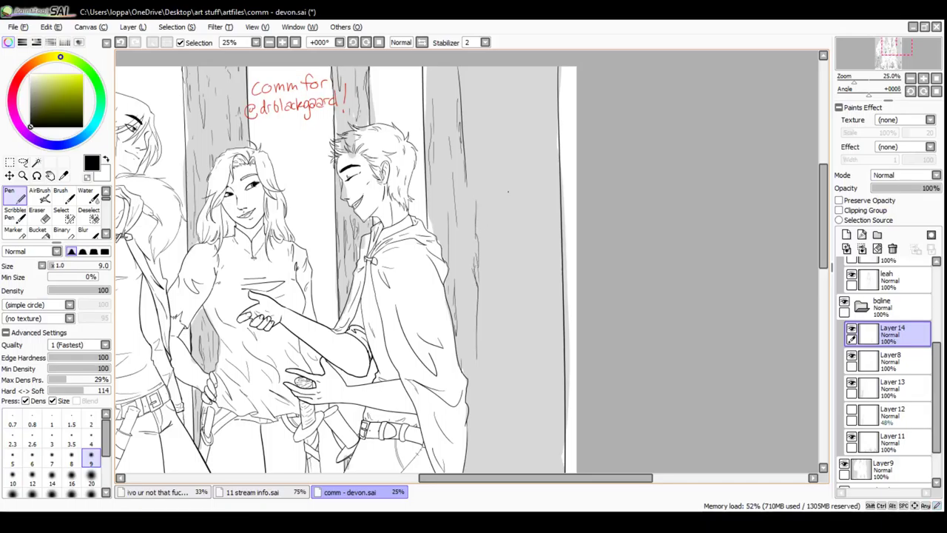
mouse_move(477, 150)
mouse_down()
mouse_move(480, 197)
mouse_move(481, 180)
mouse_up()
drag(490, 75, 489, 104)
drag(487, 93, 486, 143)
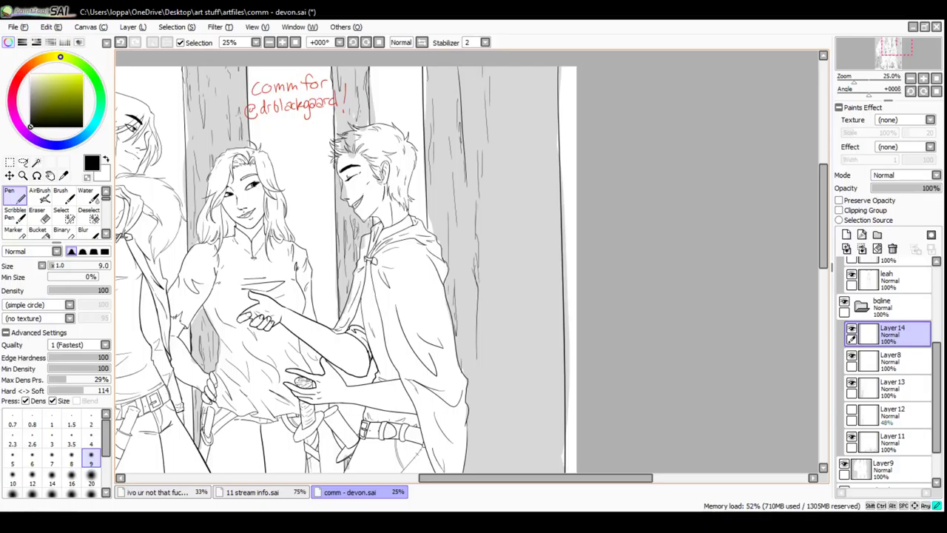
Draw a narrow knot near the far-right trunk's outer edge and add long bark cracks below and beside it
mouse_move(540, 130)
mouse_down()
mouse_move(533, 68)
mouse_move(541, 121)
mouse_up()
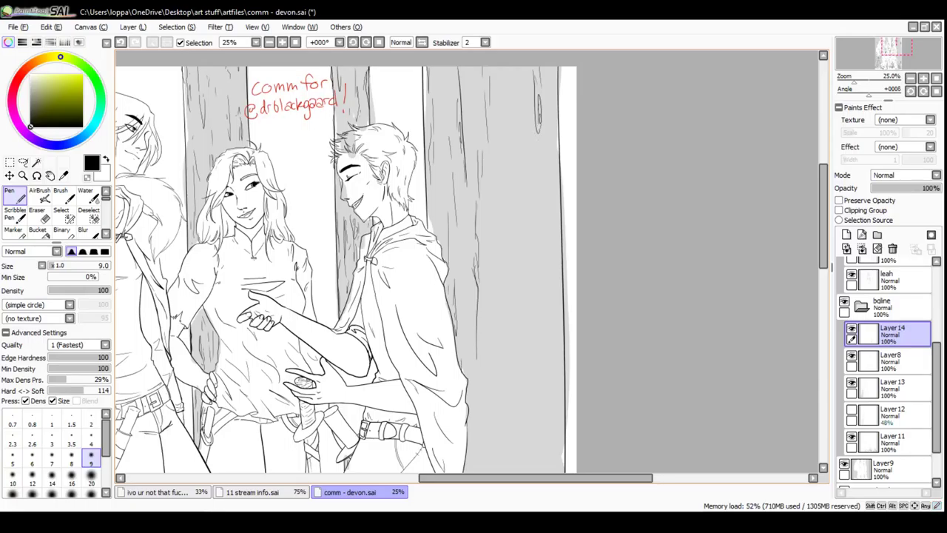
drag(538, 198, 538, 142)
drag(541, 200, 540, 302)
mouse_move(503, 91)
mouse_down()
mouse_move(504, 140)
mouse_move(506, 85)
mouse_up()
mouse_move(504, 259)
mouse_down()
mouse_move(493, 258)
mouse_move(490, 200)
mouse_move(501, 306)
mouse_move(502, 247)
mouse_move(522, 287)
mouse_up()
key(ctrl+z)
key(ctrl+z)
drag(525, 332, 525, 401)
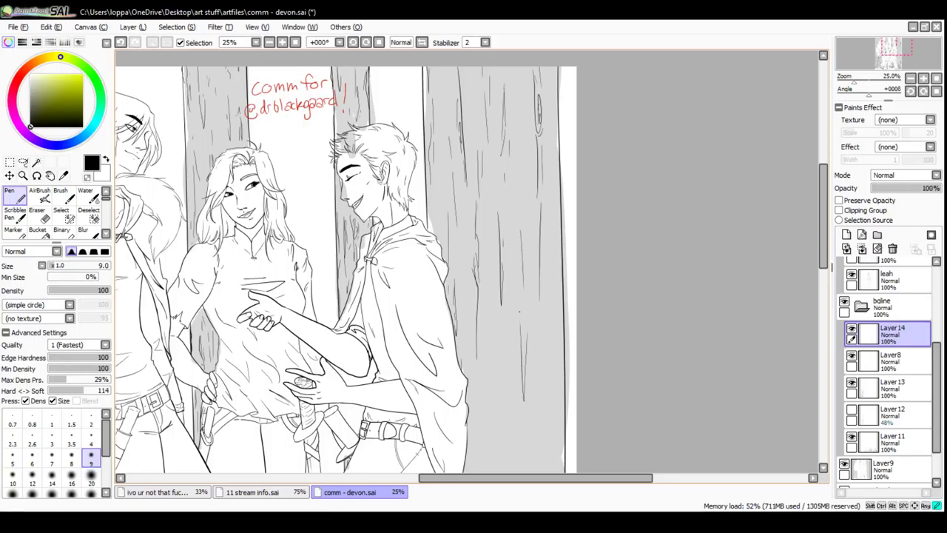
Continue the bark lines down the far-right trunk's outer edge and beside the lower half of the figure's cloak
mouse_move(520, 294)
mouse_down()
mouse_move(527, 361)
mouse_move(518, 195)
mouse_up()
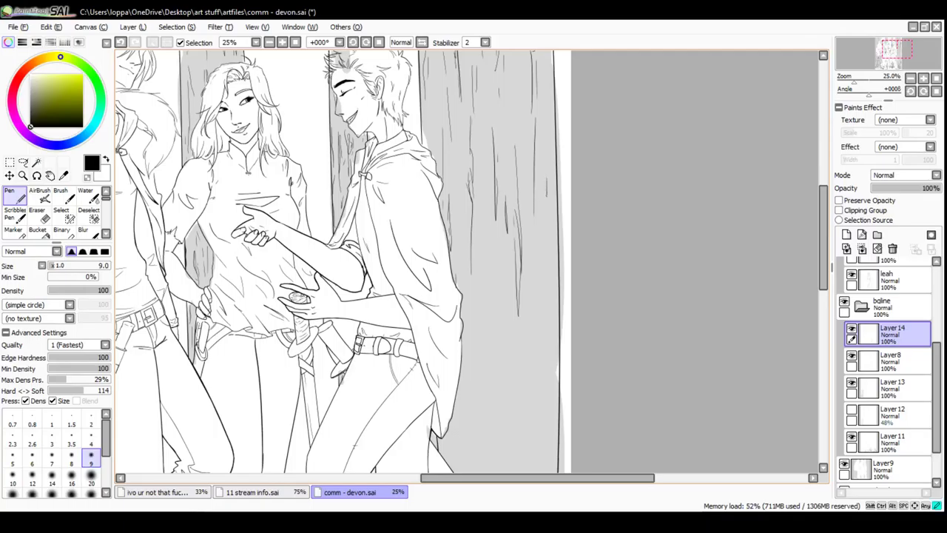
drag(548, 142, 549, 158)
drag(553, 207, 551, 222)
drag(536, 295, 536, 279)
mouse_move(536, 280)
mouse_down()
mouse_move(524, 219)
mouse_move(486, 266)
mouse_up()
mouse_move(488, 282)
mouse_down()
mouse_move(463, 345)
mouse_move(461, 391)
mouse_up()
drag(464, 280, 463, 368)
drag(463, 249, 463, 281)
drag(463, 270, 463, 290)
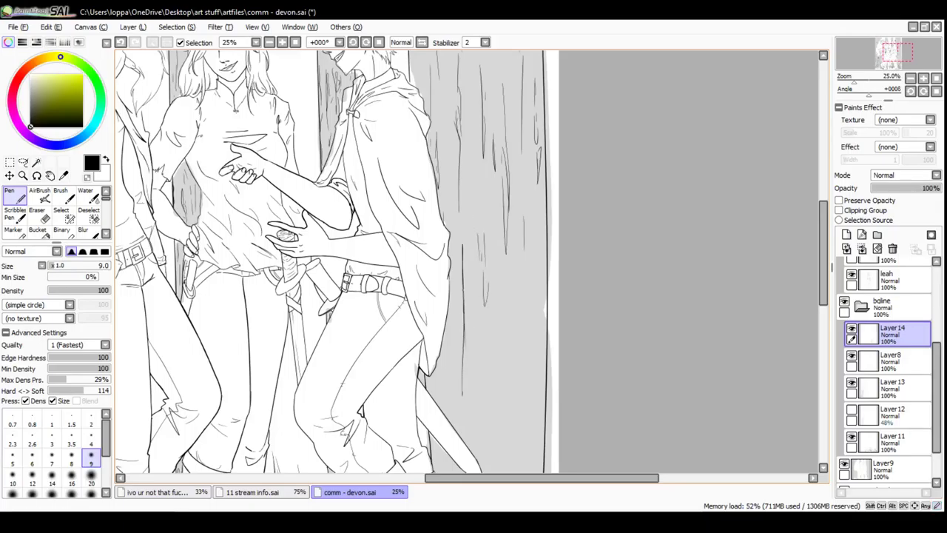
Draw vertical bark lines down the lower outer side of the far-right trunk, with short cracks higher up beside the cloak's lower half
drag(525, 341, 507, 229)
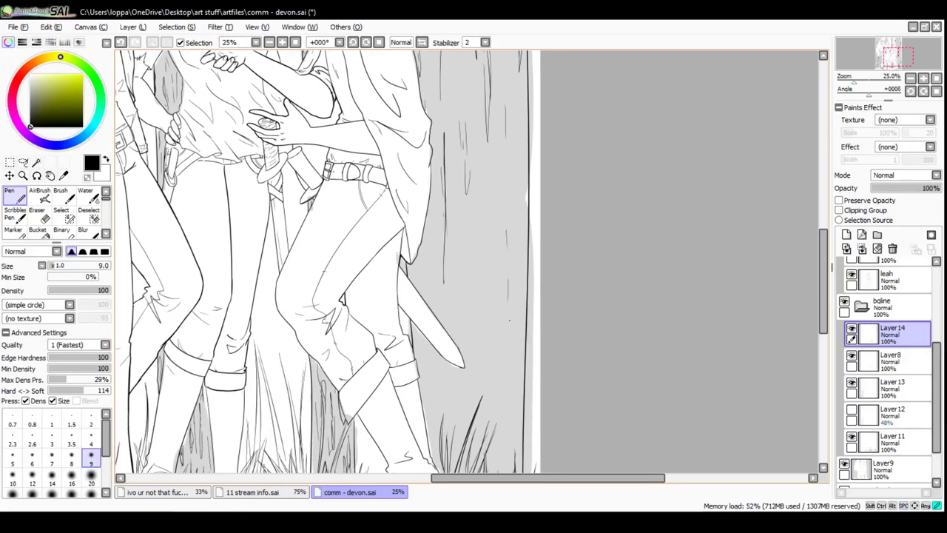
drag(509, 308, 507, 337)
mouse_move(503, 270)
mouse_down()
mouse_move(512, 341)
mouse_move(506, 466)
mouse_up()
drag(511, 415, 509, 448)
drag(492, 407, 489, 313)
drag(500, 371, 498, 335)
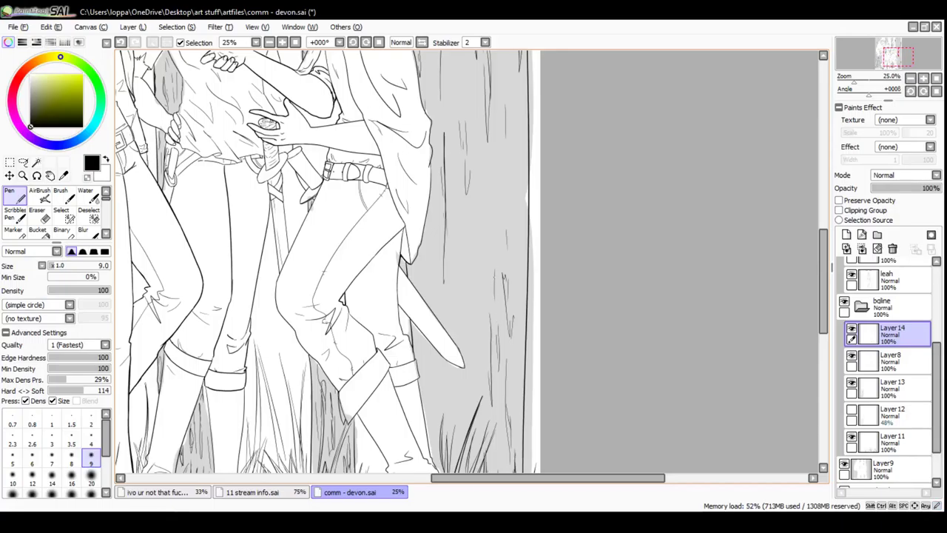
drag(489, 185, 490, 214)
drag(494, 220, 492, 163)
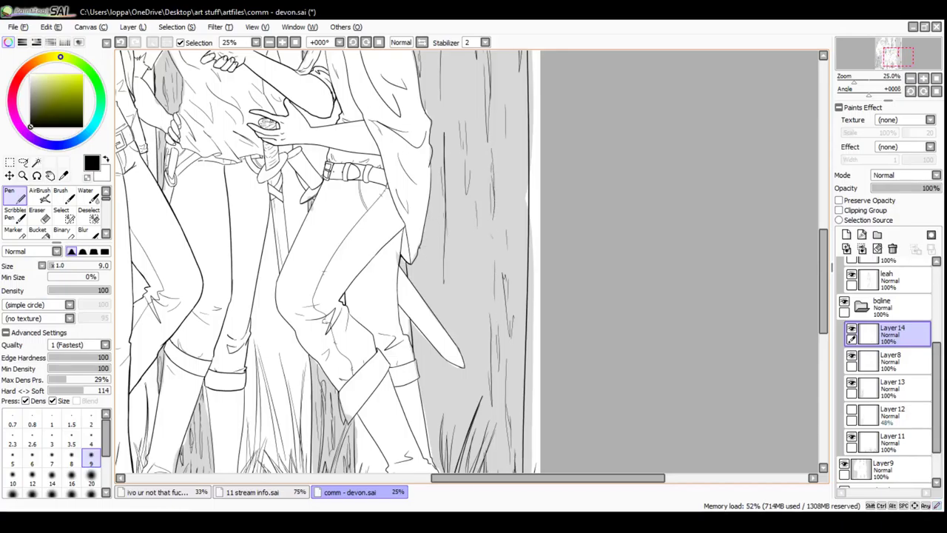
Add bark lines along the far-right trunk's inner side below the cloak and draw a small narrow knot above the scabbard's tip
drag(413, 261, 417, 278)
drag(422, 341, 419, 376)
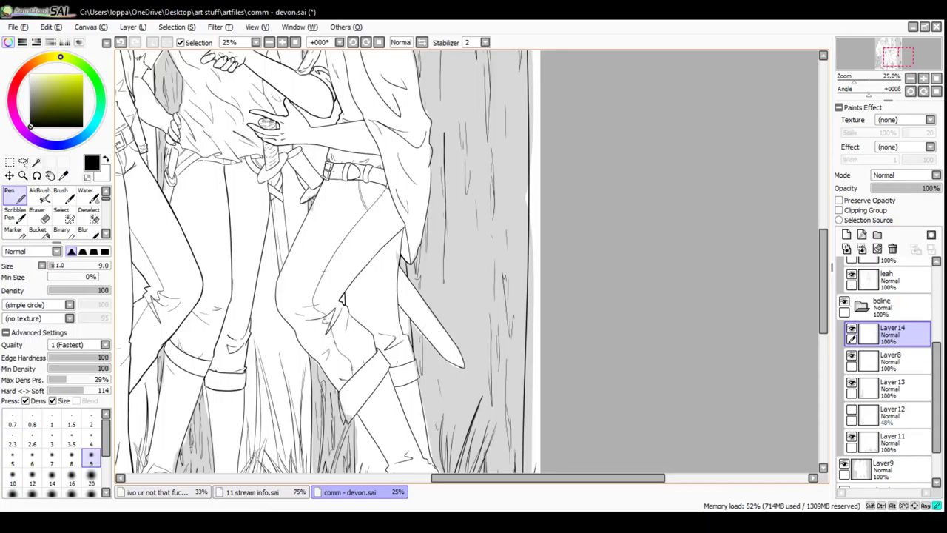
mouse_move(437, 425)
mouse_down()
mouse_move(433, 365)
mouse_move(442, 422)
mouse_up()
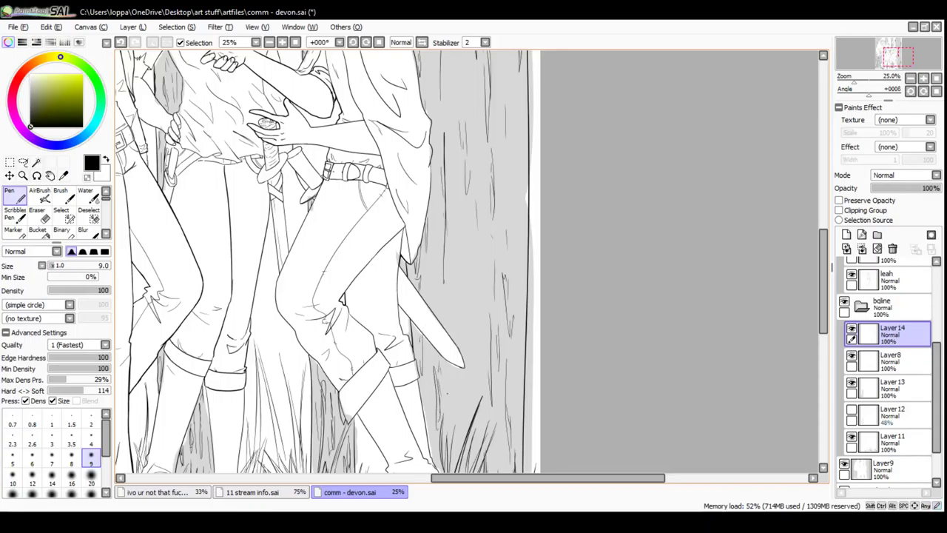
drag(456, 381, 452, 422)
drag(457, 313, 452, 339)
drag(454, 306, 450, 320)
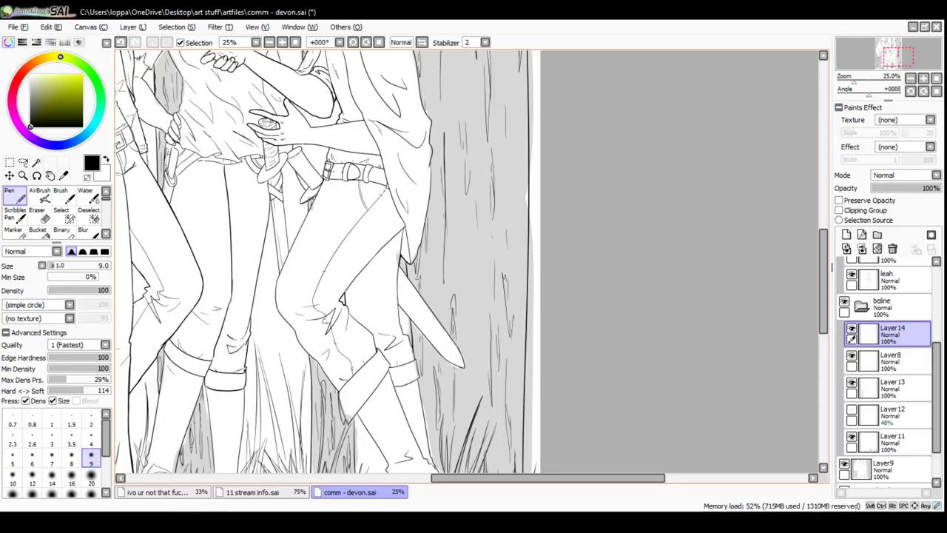
drag(454, 258, 453, 300)
Extend the bark lines down into the grass at the far-right trunk's base and add short ones beside the boot
drag(485, 361, 476, 398)
drag(479, 338, 477, 374)
drag(478, 243, 475, 301)
scroll(476, 300, down, 2)
mouse_move(475, 344)
mouse_down()
mouse_move(476, 306)
mouse_move(474, 333)
mouse_move(495, 367)
mouse_up()
drag(501, 335, 496, 369)
drag(498, 334, 497, 361)
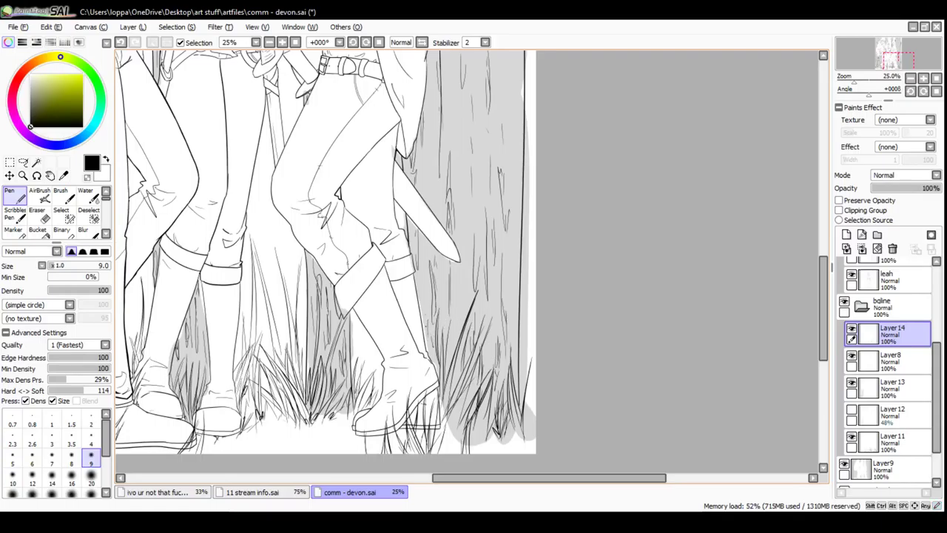
drag(422, 272, 418, 280)
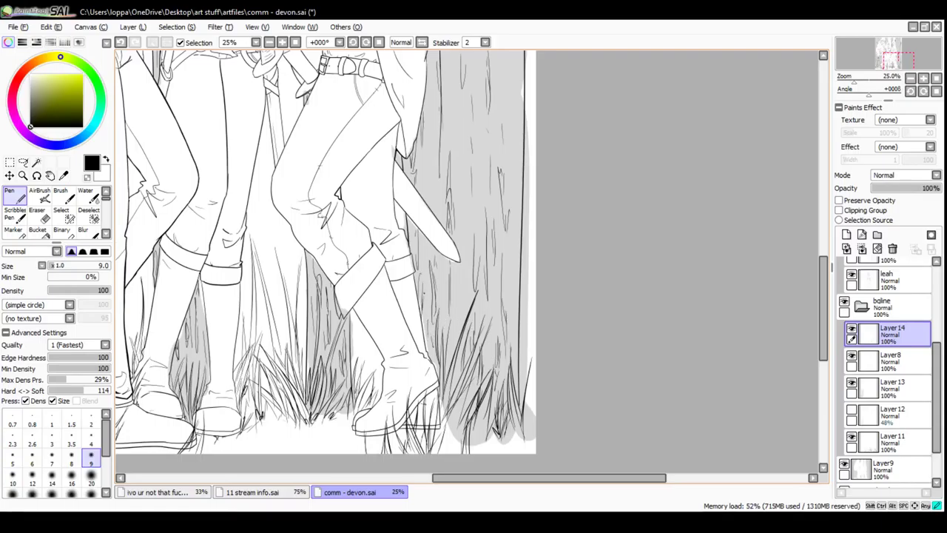
drag(426, 315, 423, 292)
Fill the far-right trunk's inner side beside the cloak with bark lines, adding short strokes around and above the knot
scroll(326, 262, up, 3)
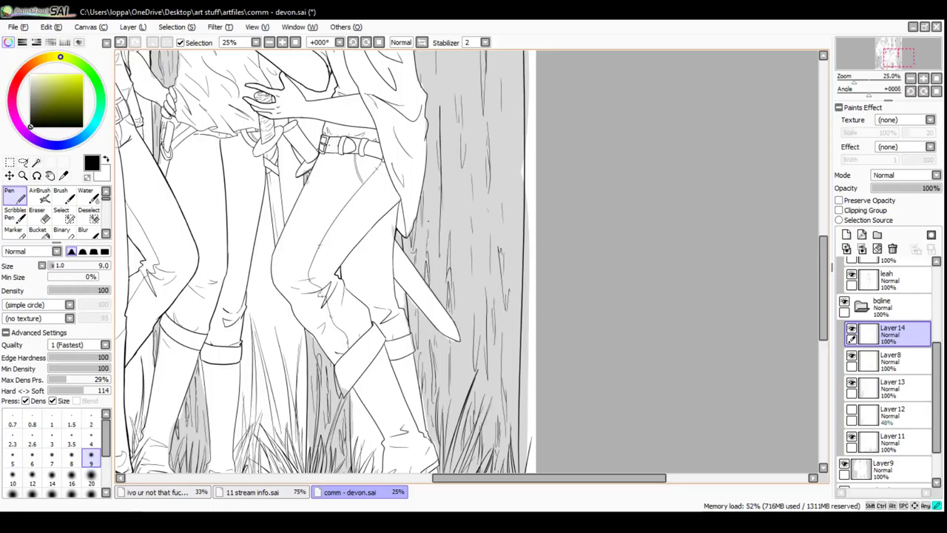
drag(433, 264, 428, 221)
scroll(318, 262, up, 5)
drag(452, 330, 455, 299)
drag(448, 285, 449, 296)
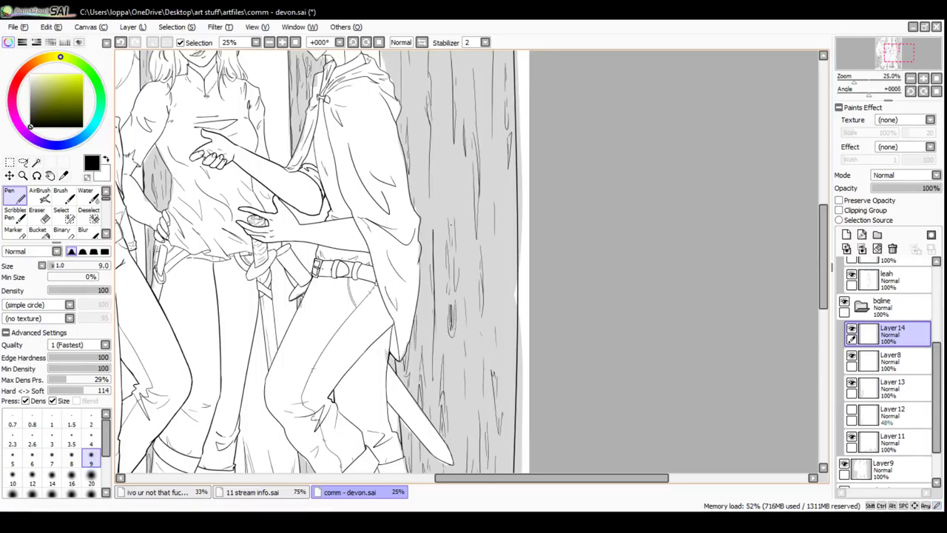
drag(455, 164, 452, 223)
drag(450, 142, 435, 227)
mouse_move(432, 175)
mouse_down()
mouse_move(434, 195)
mouse_move(424, 198)
mouse_up()
drag(421, 177, 423, 201)
Draw long and short bark lines along the outer half of the far-right trunk, level with the figure's arms and hips
drag(486, 164, 488, 209)
drag(506, 177, 508, 247)
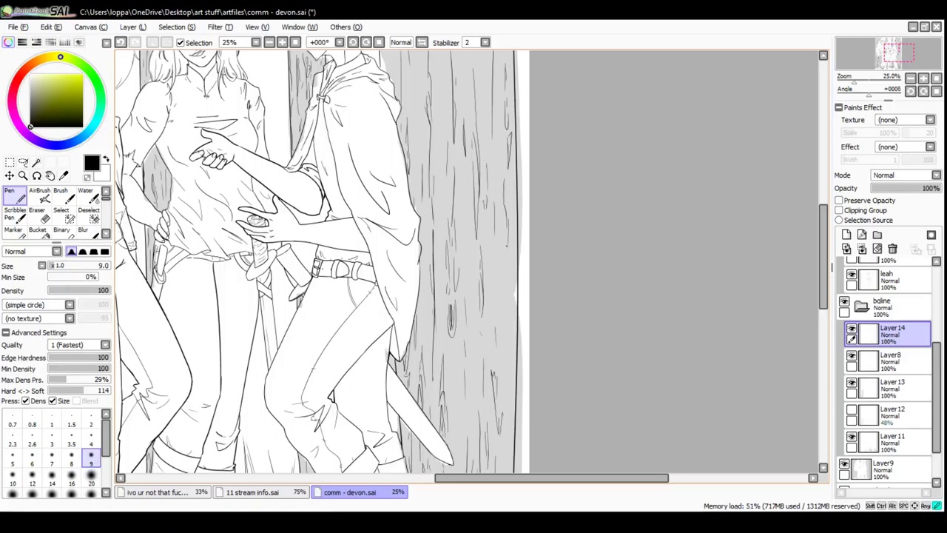
drag(510, 215, 507, 249)
drag(508, 200, 507, 215)
drag(503, 259, 504, 279)
drag(503, 324, 504, 339)
drag(504, 293, 503, 327)
drag(502, 273, 500, 296)
drag(434, 224, 430, 175)
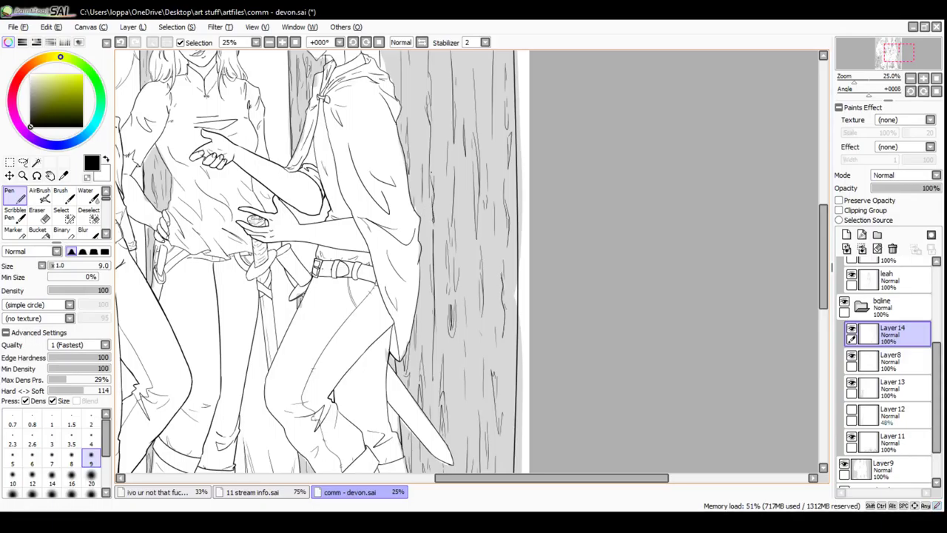
Add bark lines on the far-right trunk beside the cloak's shoulder and at its inner edge near the canvas's upper edge
mouse_move(435, 115)
mouse_down()
mouse_move(436, 166)
mouse_move(447, 116)
mouse_move(439, 228)
mouse_up()
key(space)
mouse_move(453, 135)
mouse_down()
mouse_move(448, 105)
mouse_move(462, 97)
mouse_move(468, 225)
mouse_up()
key(space)
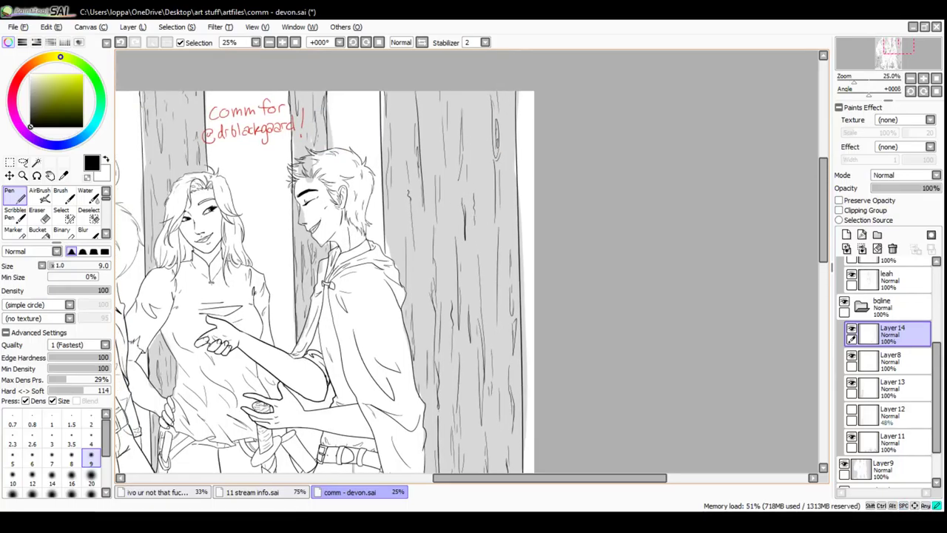
drag(409, 135, 407, 108)
mouse_move(408, 111)
mouse_down()
mouse_move(406, 90)
mouse_move(405, 99)
mouse_up()
Add a short bark line on the far-left trunk beside the cloaked figure and save the drawing
click(269, 42)
key(space)
drag(414, 296, 509, 203)
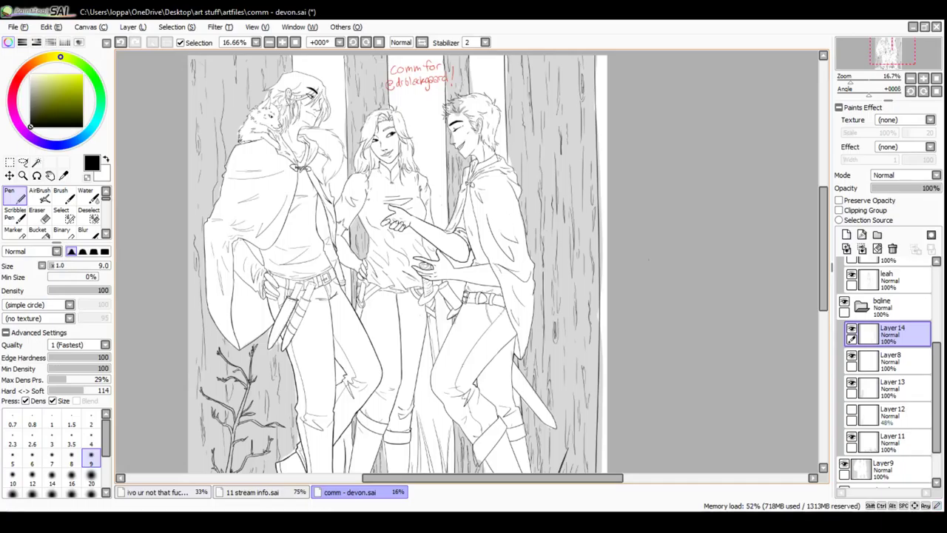
scroll(467, 262, down, 1)
key(space)
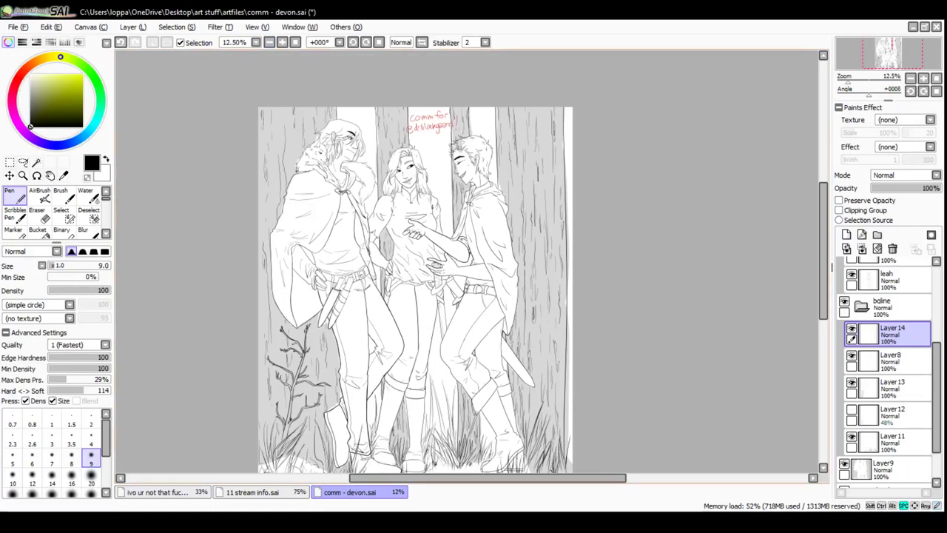
mouse_move(467, 296)
mouse_down()
mouse_move(468, 252)
mouse_move(475, 283)
mouse_up()
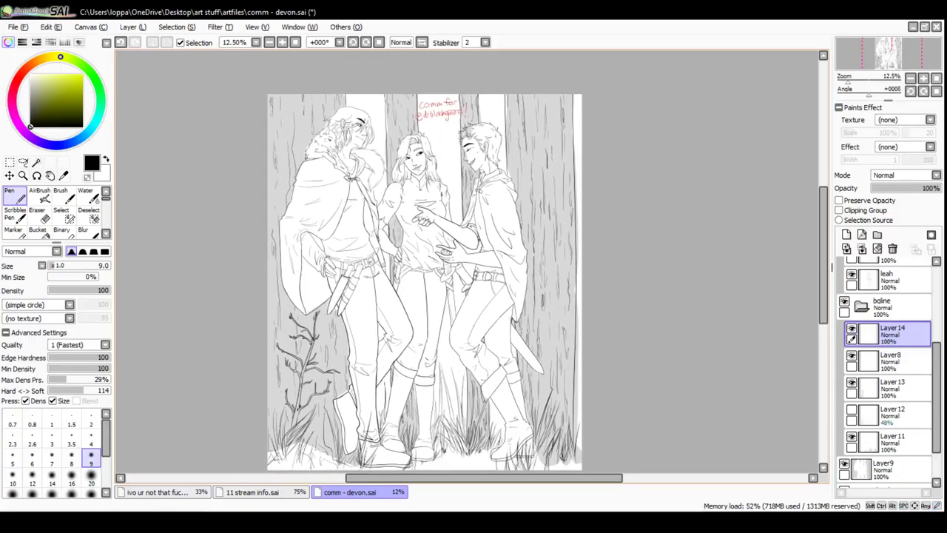
drag(281, 181, 281, 210)
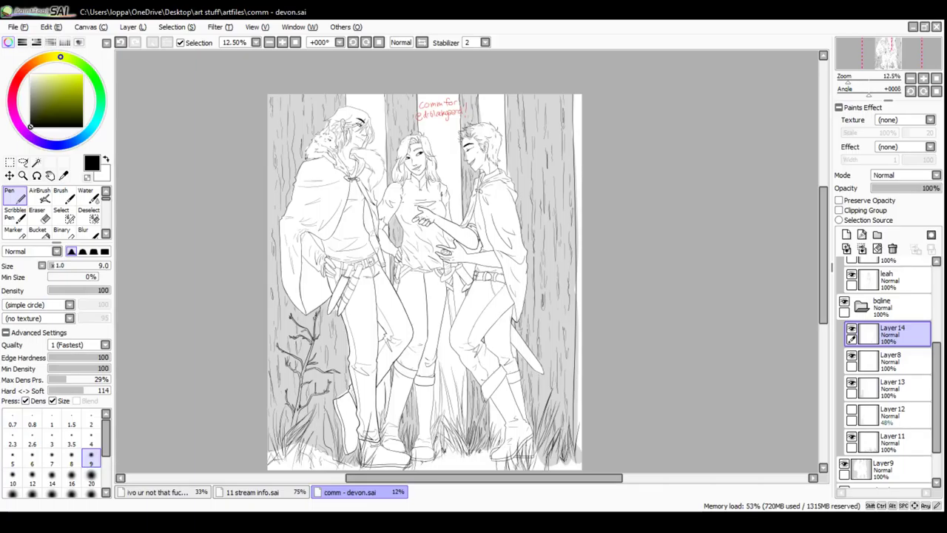
key(alt+Tab)
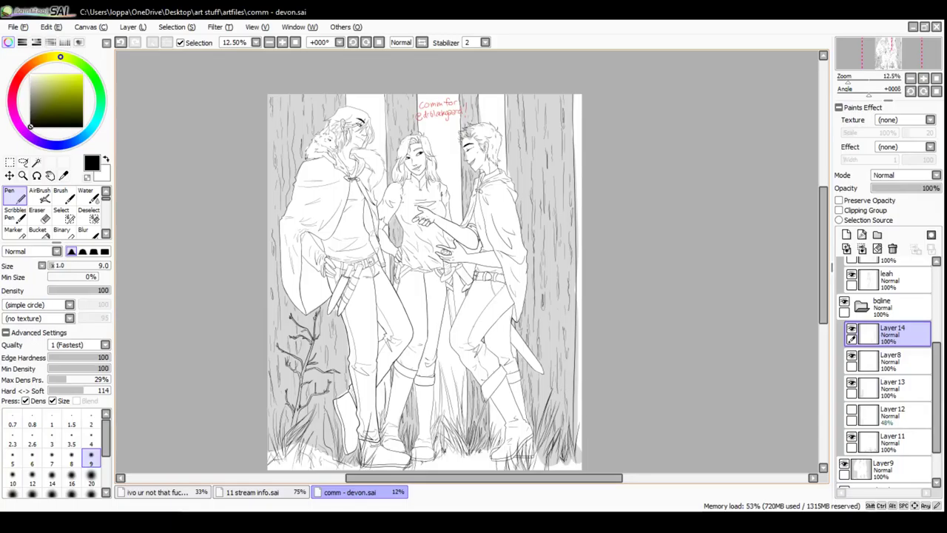
drag(549, 365, 543, 402)
key(ctrl+z)
key(ctrl+z)
On Layer13, draw a small branching sprig rising from the grass at the far-right trunk's base, behind the boot
click(891, 361)
click(892, 388)
click(852, 382)
click(852, 383)
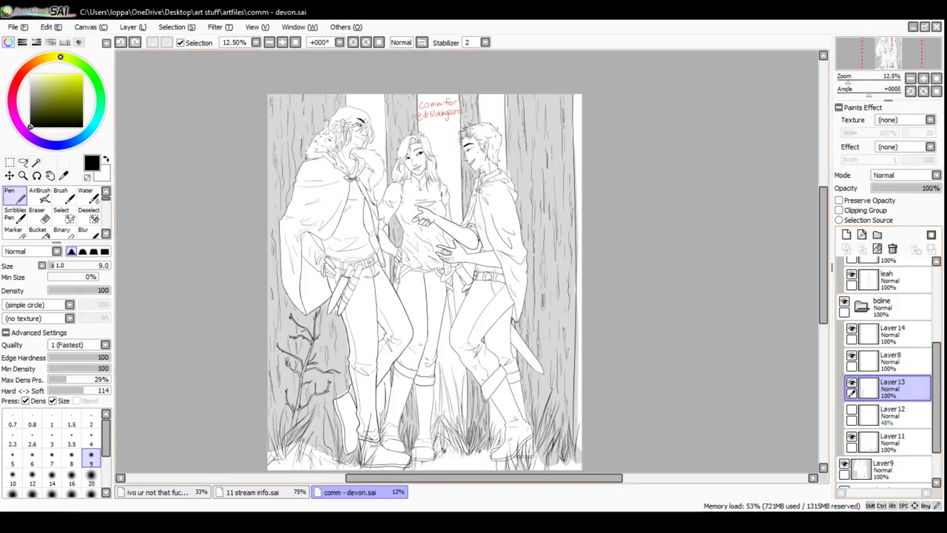
click(282, 42)
click(282, 42)
drag(563, 422, 458, 195)
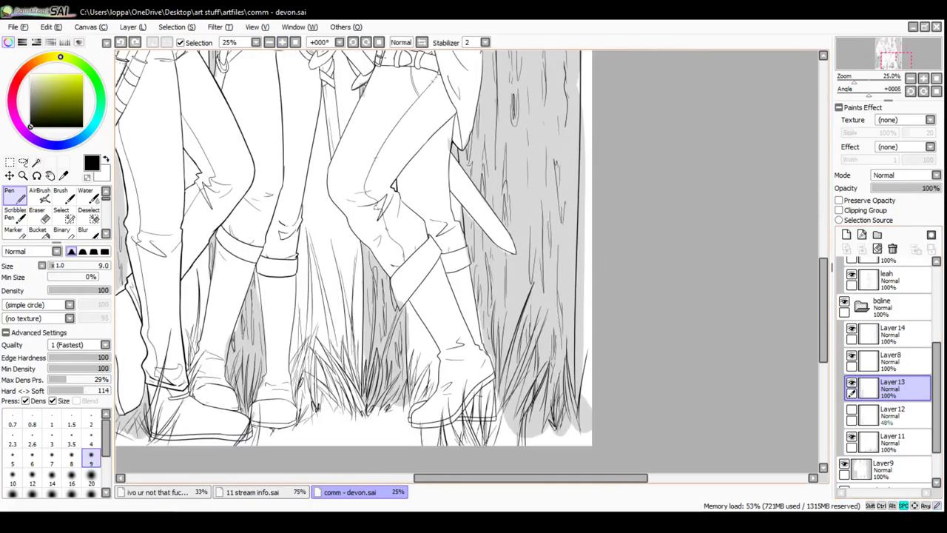
mouse_move(513, 332)
mouse_down()
mouse_move(518, 260)
mouse_move(513, 311)
mouse_move(500, 289)
mouse_move(513, 331)
mouse_up()
drag(506, 295, 509, 346)
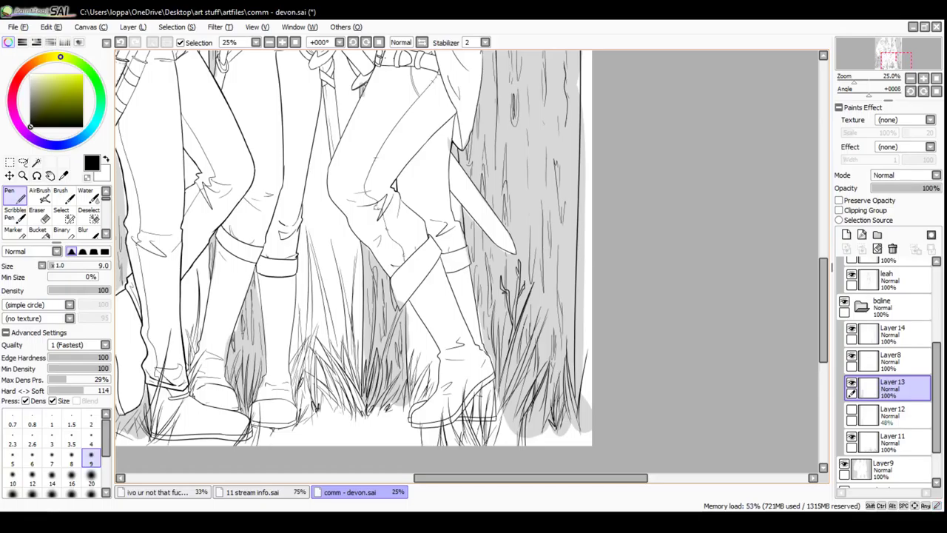
Draw a small dark starburst-shaped bloom in the grass at the far-right trunk's base, undoing the stray stroke
drag(545, 342, 540, 365)
drag(543, 343, 551, 338)
key(ctrl+z)
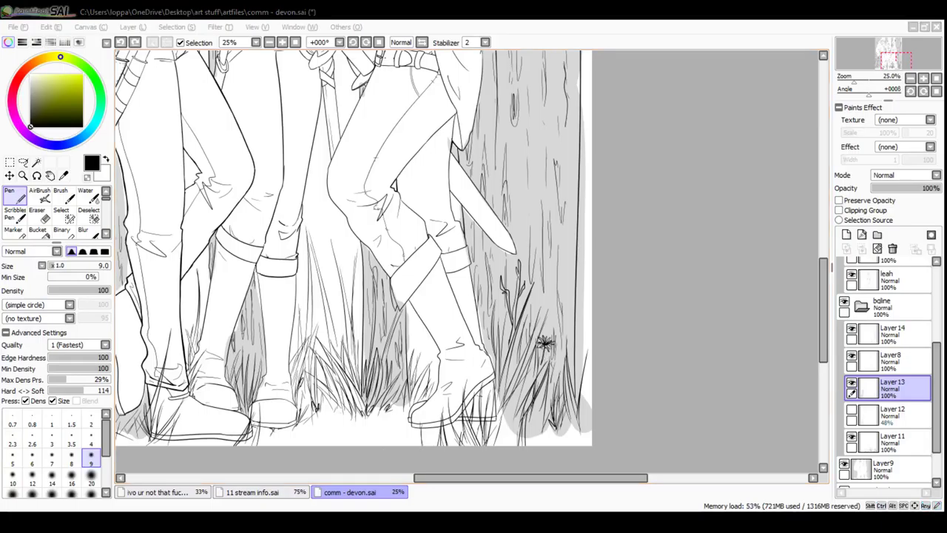
key(alt+Tab)
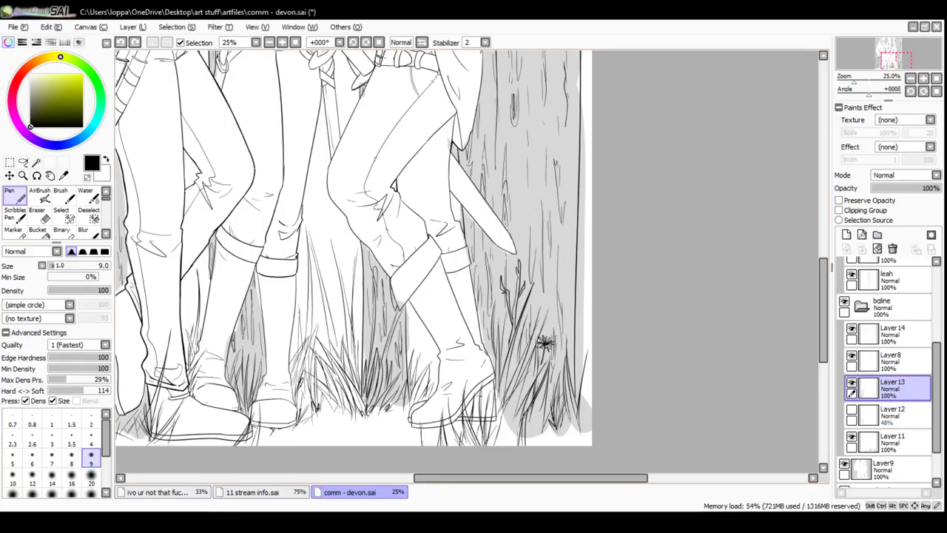
key(alt+Tab)
Create a new layer above Layer7 in the text folder
click(270, 42)
click(269, 42)
drag(603, 91, 658, 210)
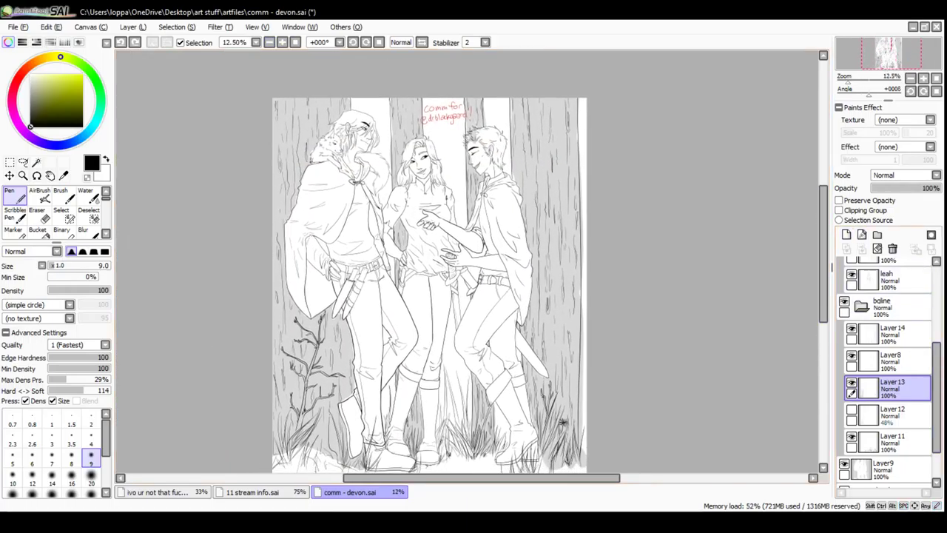
scroll(888, 370, up, 4)
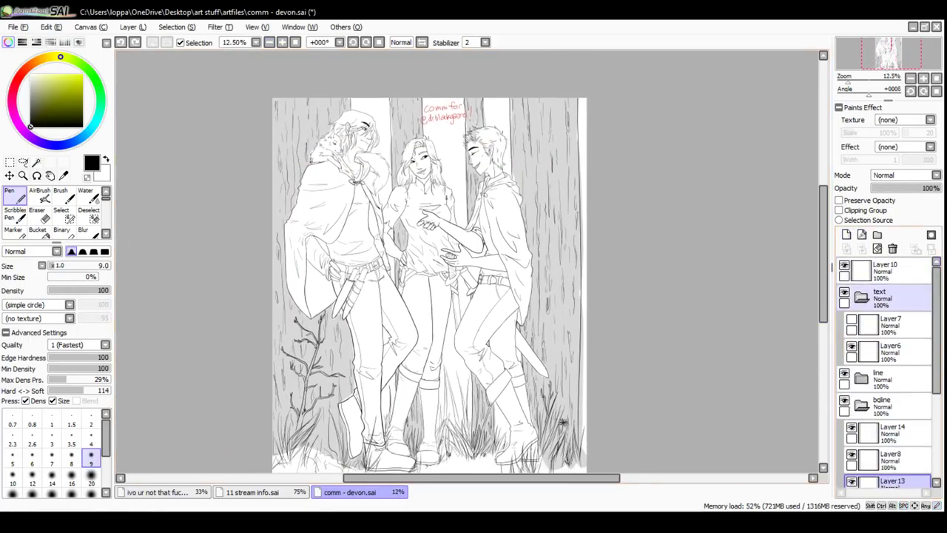
click(893, 326)
click(851, 319)
click(852, 319)
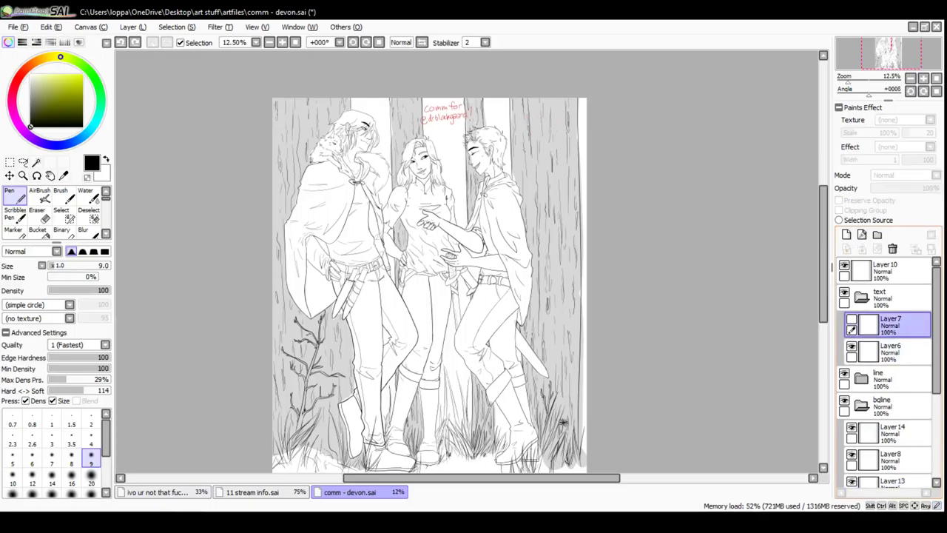
click(894, 352)
click(893, 326)
click(847, 235)
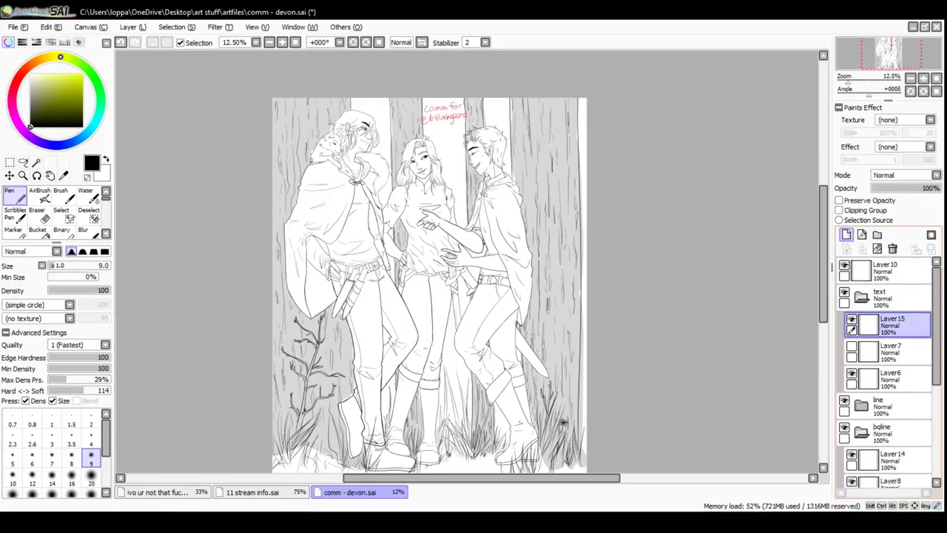
Switch to the Scribbles Pen with bright red as the drawing colour
click(15, 213)
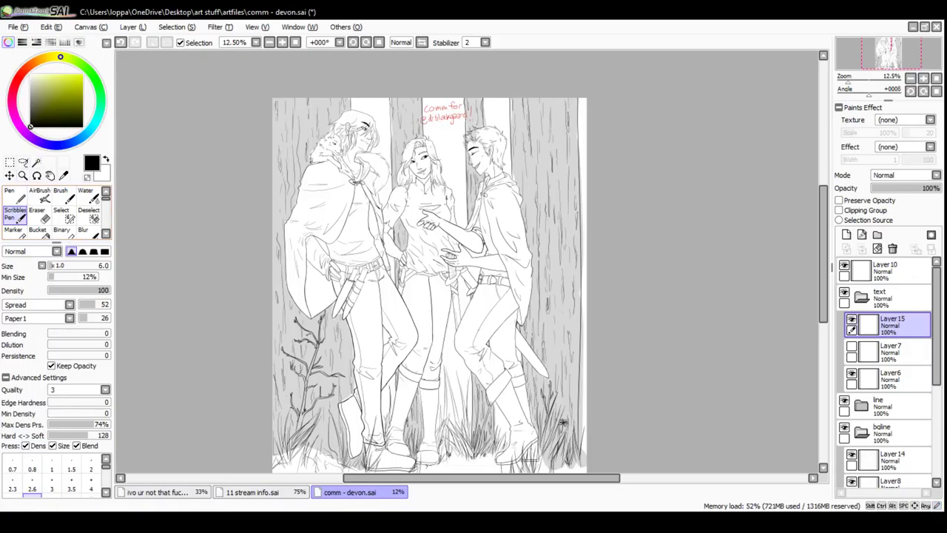
drag(32, 64, 83, 75)
click(282, 42)
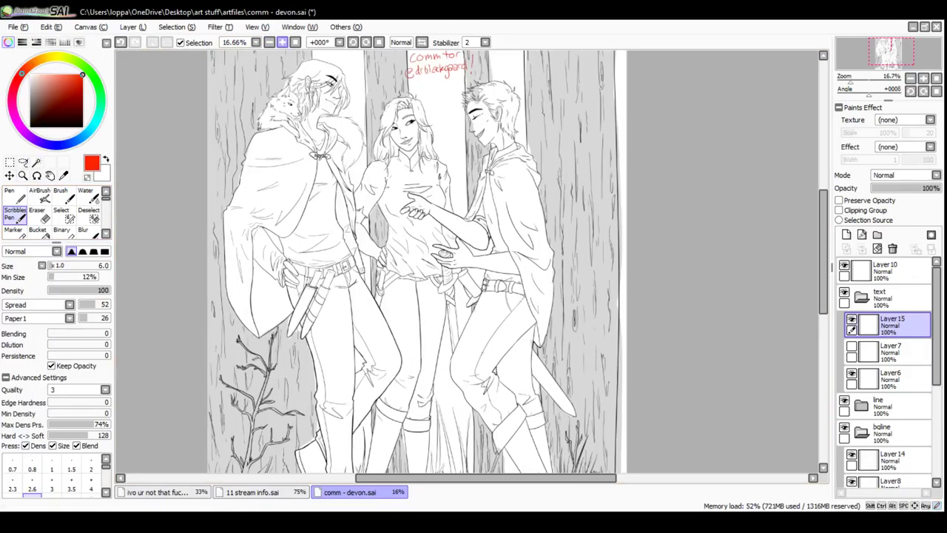
click(282, 42)
click(282, 43)
click(282, 42)
drag(296, 126, 634, 409)
drag(351, 170, 582, 354)
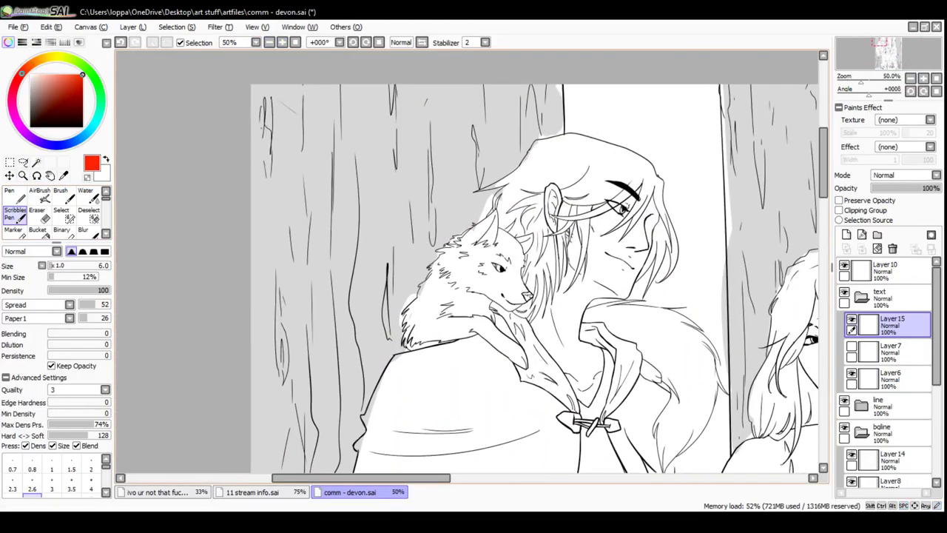
Handwrite a red "thank you" message with the two viewers' names over the far-left trunk beside the long-haired figure's head
drag(302, 111, 311, 169)
mouse_move(298, 139)
mouse_down()
mouse_move(315, 126)
mouse_move(322, 161)
mouse_move(330, 130)
mouse_up()
mouse_move(329, 148)
mouse_down()
mouse_move(341, 127)
mouse_move(349, 151)
mouse_move(358, 144)
mouse_up()
mouse_move(360, 105)
mouse_down()
mouse_move(361, 145)
mouse_move(392, 137)
mouse_up()
mouse_move(401, 127)
mouse_down()
mouse_move(399, 167)
mouse_move(407, 120)
mouse_move(425, 127)
mouse_up()
mouse_move(312, 194)
mouse_down()
mouse_move(335, 192)
mouse_move(340, 225)
mouse_move(356, 215)
mouse_up()
drag(367, 174, 362, 206)
drag(358, 191, 404, 185)
mouse_move(411, 187)
mouse_down()
mouse_move(411, 198)
mouse_move(429, 194)
mouse_move(451, 170)
mouse_up()
mouse_move(446, 161)
mouse_down()
mouse_move(460, 181)
mouse_move(531, 144)
mouse_up()
drag(540, 111, 534, 139)
click(533, 146)
click(544, 155)
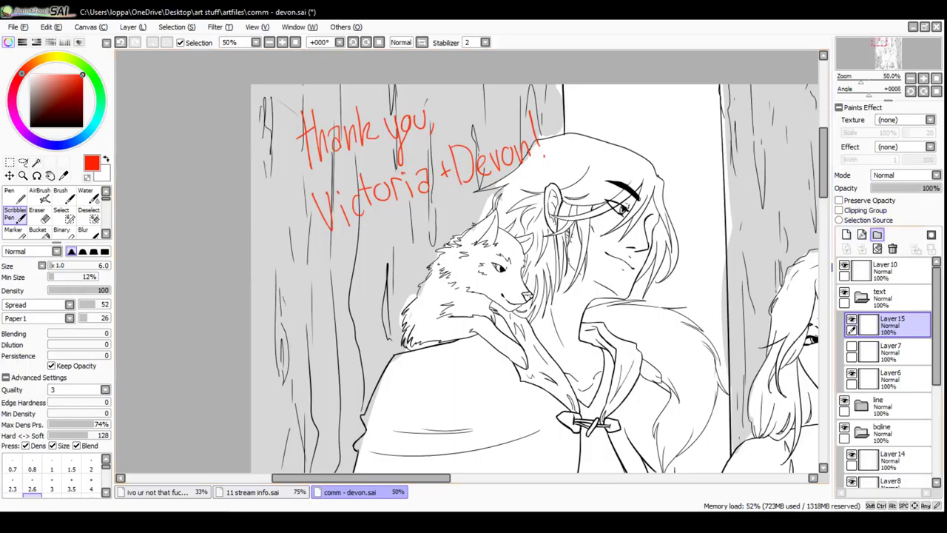
Handwrite "happy birthday" and the first viewer's name with exclamation marks below the thank-you message
mouse_move(257, 267)
mouse_down()
mouse_move(265, 302)
mouse_move(288, 293)
mouse_move(301, 272)
mouse_move(310, 287)
mouse_move(320, 281)
mouse_move(334, 303)
mouse_move(329, 316)
mouse_move(339, 273)
mouse_move(360, 281)
mouse_move(369, 258)
mouse_move(390, 265)
mouse_move(410, 253)
mouse_move(414, 227)
mouse_move(435, 256)
mouse_up()
mouse_move(444, 233)
mouse_down()
mouse_move(441, 284)
mouse_move(431, 276)
mouse_up()
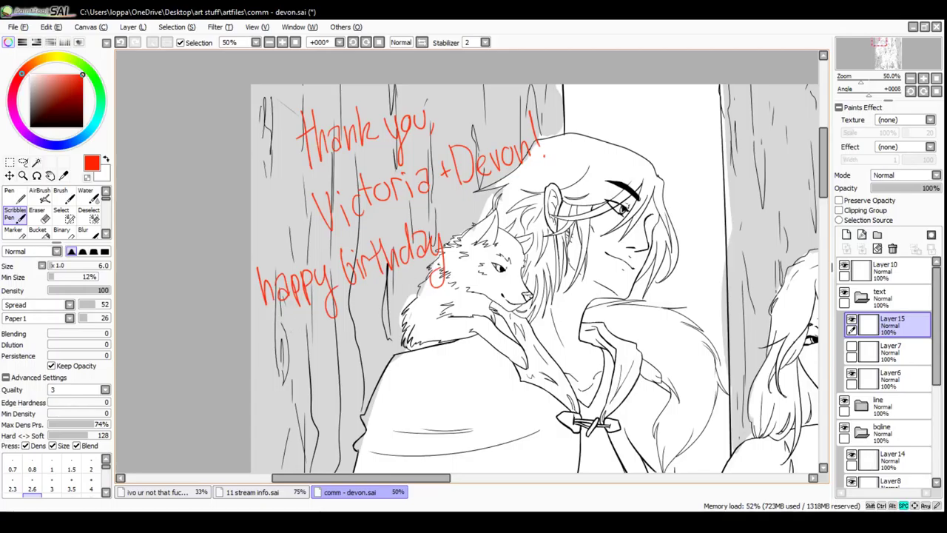
scroll(466, 259, down, 1)
mouse_move(270, 298)
mouse_down()
mouse_move(291, 338)
mouse_move(287, 294)
mouse_up()
mouse_move(296, 309)
mouse_down()
mouse_move(302, 330)
mouse_move(316, 321)
mouse_up()
mouse_move(312, 286)
mouse_down()
mouse_move(322, 321)
mouse_move(331, 296)
mouse_move(343, 294)
mouse_up()
mouse_move(352, 290)
mouse_down()
mouse_move(354, 308)
mouse_move(368, 306)
mouse_up()
mouse_move(373, 260)
mouse_down()
mouse_move(370, 290)
mouse_move(383, 259)
mouse_move(389, 285)
mouse_up()
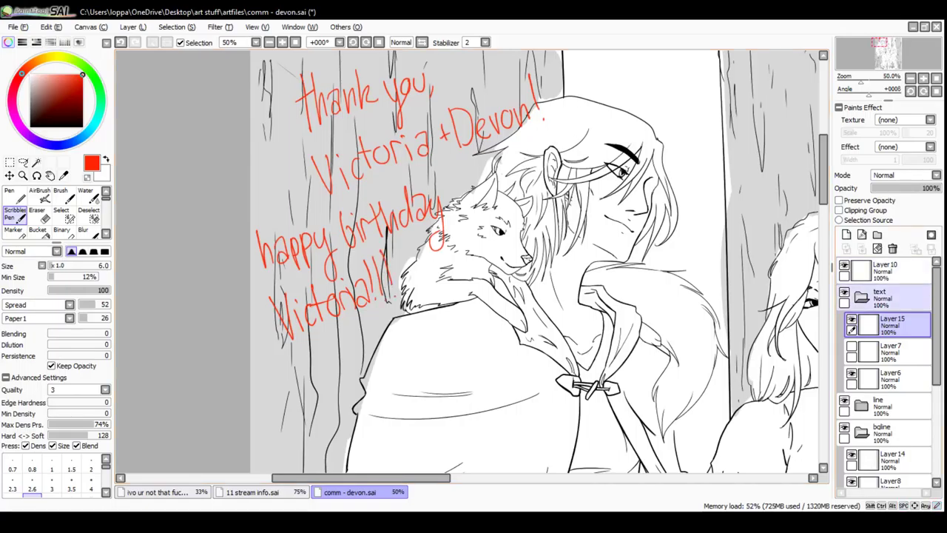
Clear the handwritten messages and doodle two red hearts, an eyebrow and a smile on the furry animal, undoing unwanted strokes
click(877, 249)
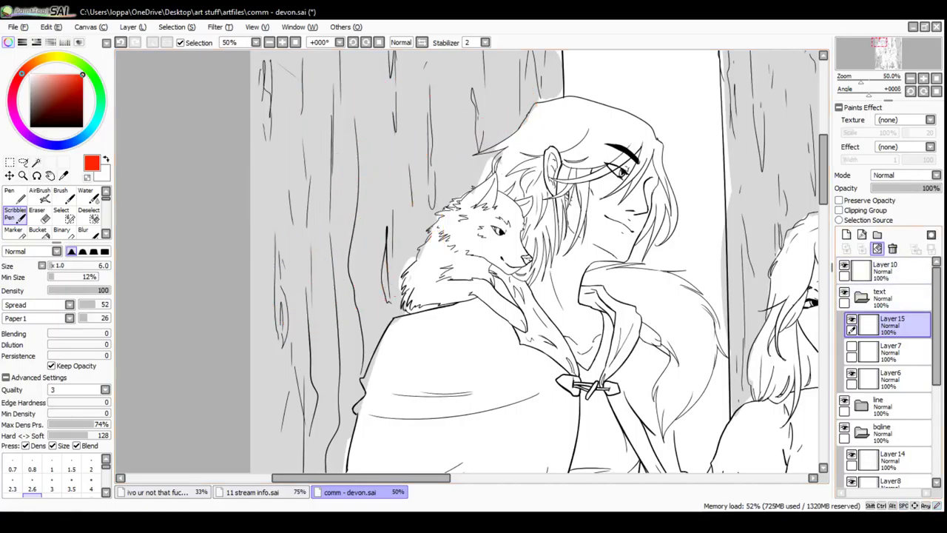
mouse_move(432, 204)
mouse_down()
mouse_move(449, 193)
mouse_move(447, 204)
mouse_up()
mouse_move(498, 219)
mouse_down()
mouse_move(510, 225)
mouse_move(503, 260)
mouse_move(516, 261)
mouse_move(477, 247)
mouse_up()
key(ctrl+z)
key(ctrl+z)
key(ctrl+z)
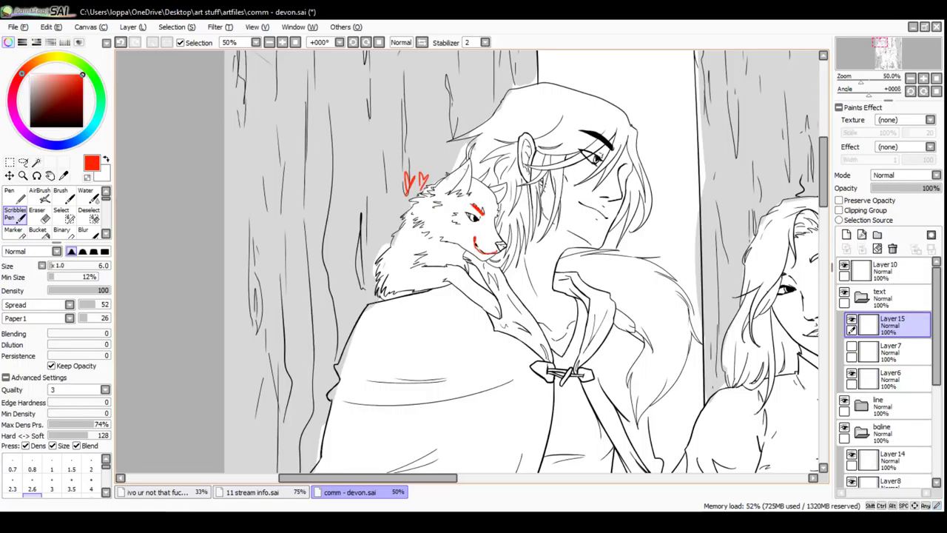
Doodle red horns on the furry animal and a small heart beside the middle figure's hair, undoing the trial sparkle marks there
mouse_move(486, 178)
mouse_down()
mouse_move(480, 193)
mouse_move(497, 198)
mouse_move(452, 224)
mouse_move(385, 239)
mouse_move(293, 202)
mouse_up()
drag(518, 267, 386, 229)
mouse_move(546, 170)
mouse_down()
mouse_move(547, 208)
mouse_move(552, 188)
mouse_move(559, 235)
mouse_up()
drag(560, 223, 571, 236)
key(ctrl+z)
key(ctrl+z)
key(ctrl+z)
key(ctrl+z)
key(ctrl+z)
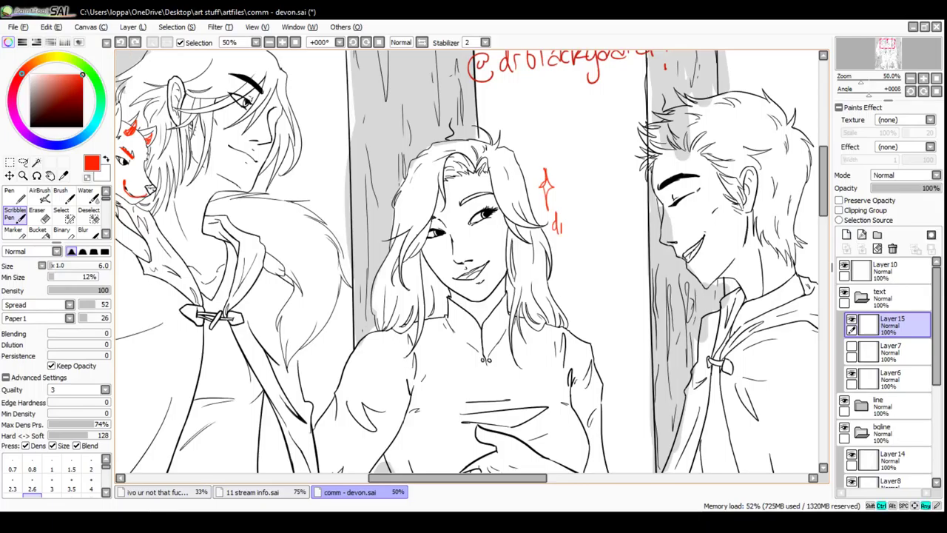
key(ctrl+z)
key(ctrl+z)
key(ctrl+z)
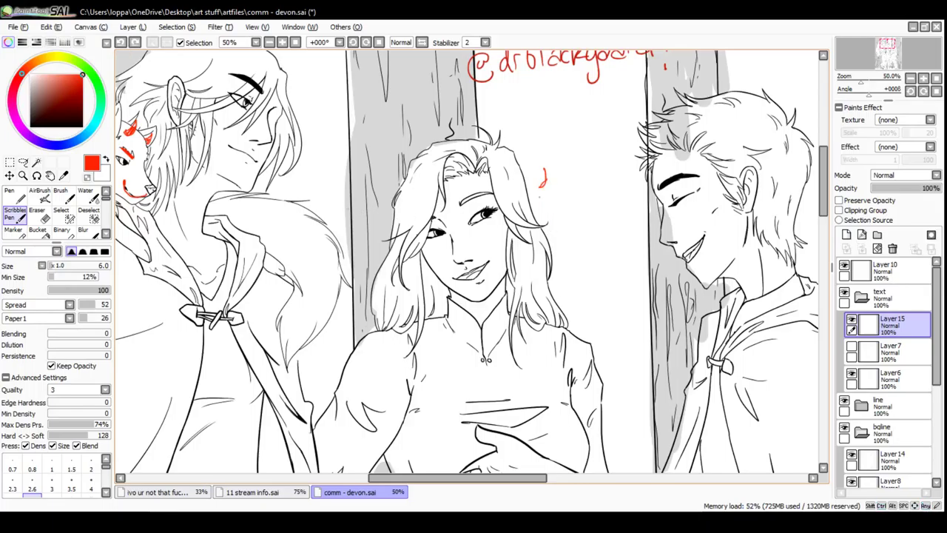
key(ctrl+z)
drag(535, 188, 539, 200)
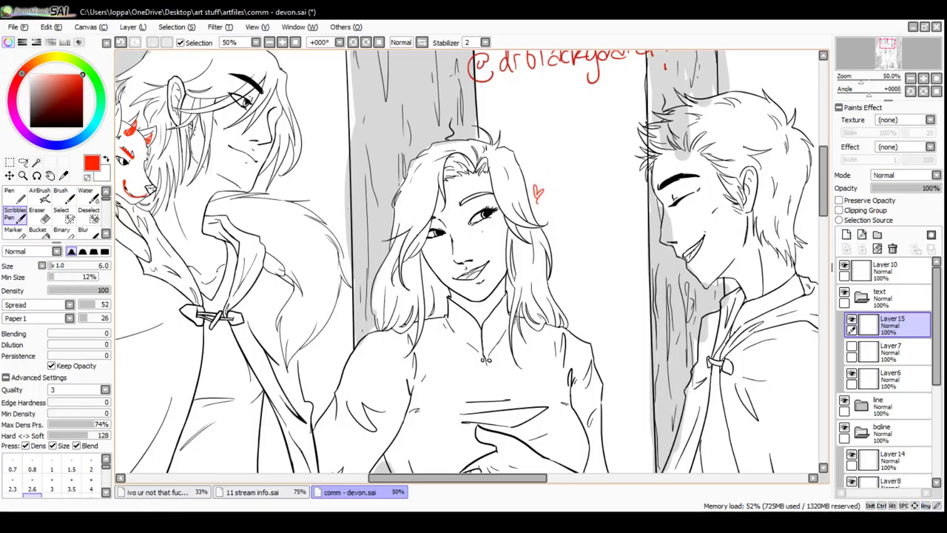
Hatch red blush strokes on both cheeks of the middle figure
drag(491, 218, 489, 229)
drag(501, 216, 495, 226)
drag(432, 240, 424, 248)
drag(436, 239, 427, 251)
Doodle red marks behind the short-haired figure's head and hatch blush strokes on the cheeks of the short-haired and far-left figures
drag(574, 144, 731, 251)
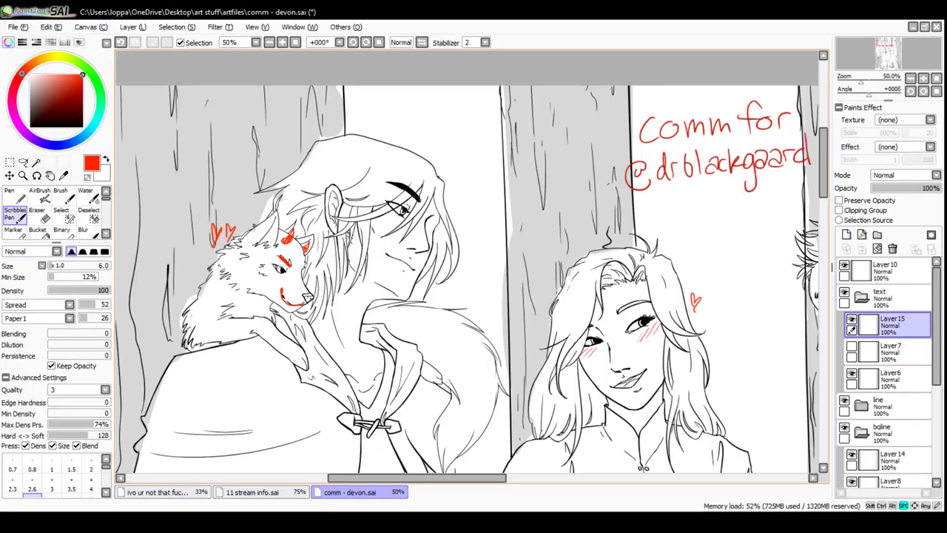
drag(666, 281, 253, 159)
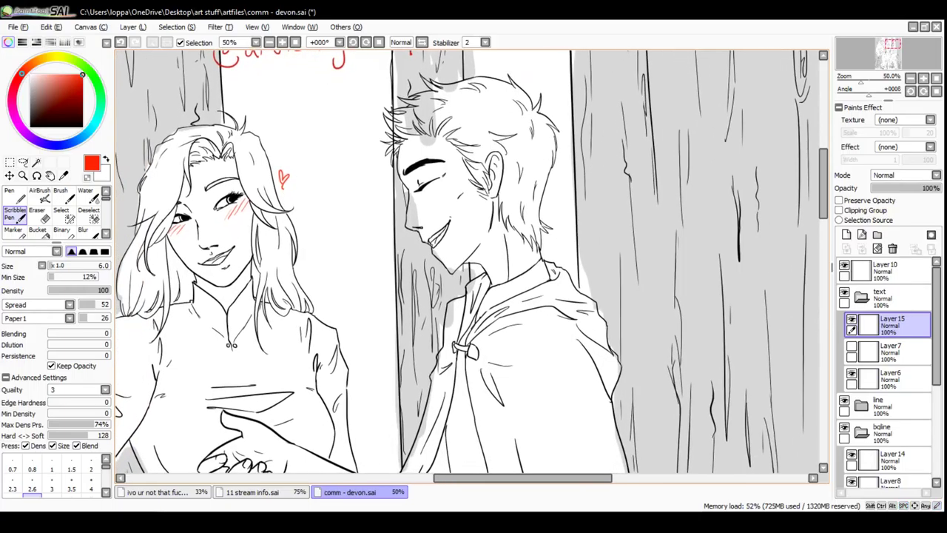
mouse_move(569, 156)
mouse_down()
mouse_move(566, 169)
mouse_move(578, 169)
mouse_move(580, 158)
mouse_move(554, 196)
mouse_up()
drag(451, 175, 443, 186)
drag(445, 177, 438, 186)
mouse_move(385, 237)
mouse_down()
mouse_move(568, 224)
mouse_move(566, 332)
mouse_up()
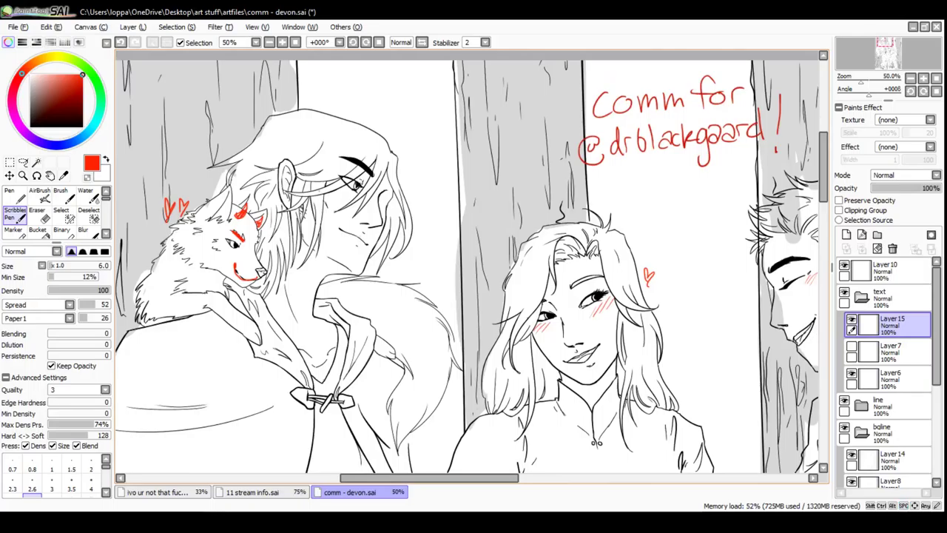
drag(331, 194, 343, 187)
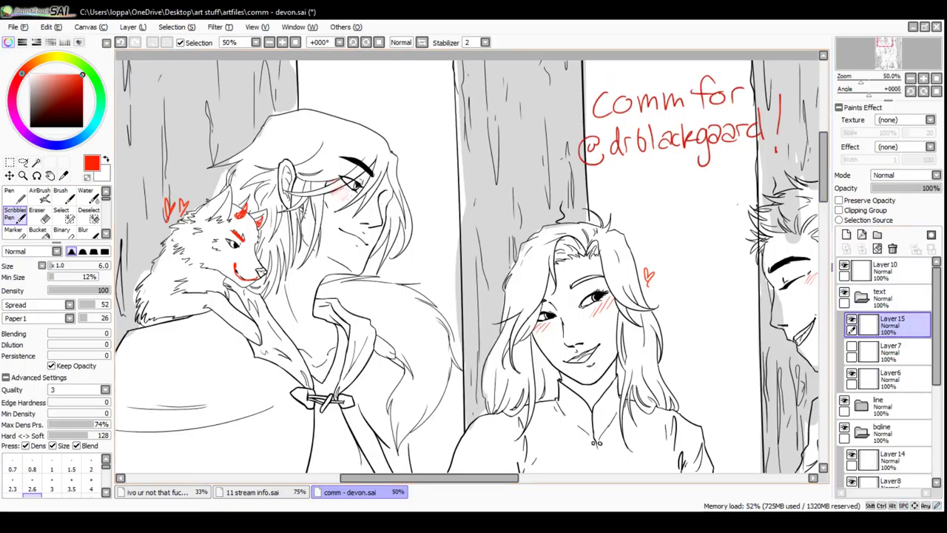
Handwrite "hope you" in red between the far-left figure's head and the commission note, undoing the misdrawn strokes
mouse_move(412, 88)
mouse_down()
mouse_move(323, 129)
mouse_move(387, 145)
mouse_move(390, 179)
mouse_up()
mouse_move(382, 162)
mouse_down()
mouse_move(404, 172)
mouse_move(373, 183)
mouse_move(385, 182)
mouse_up()
key(ctrl+z)
key(ctrl+z)
key(ctrl+z)
mouse_move(393, 167)
mouse_down()
mouse_move(400, 195)
mouse_move(404, 176)
mouse_up()
drag(413, 170, 430, 172)
mouse_move(438, 157)
mouse_down()
mouse_move(432, 197)
mouse_move(447, 158)
mouse_move(463, 151)
mouse_up()
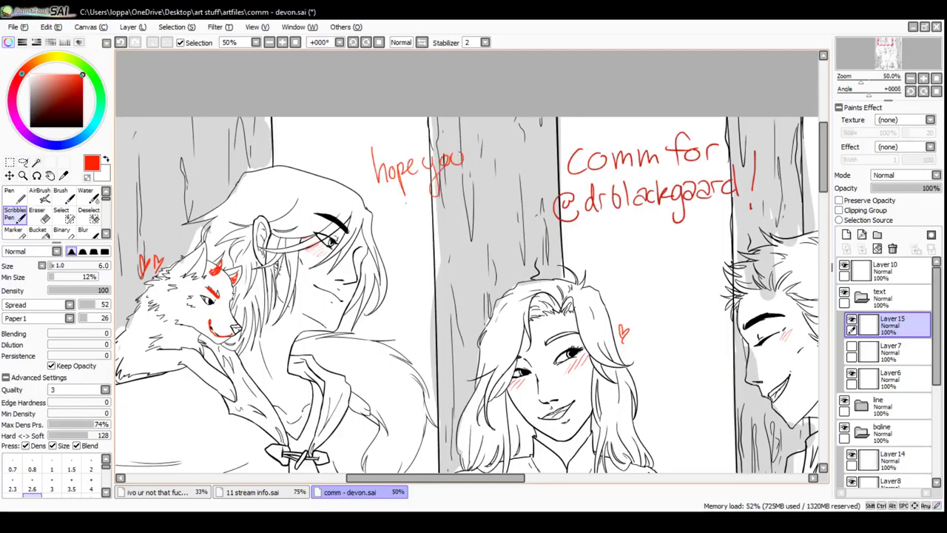
Handwrite "enjoyed!!" in red below "hope you", undoing and redrawing the faulty strokes
mouse_move(398, 216)
mouse_down()
mouse_move(425, 220)
mouse_move(423, 247)
mouse_up()
mouse_move(438, 212)
mouse_down()
mouse_move(459, 215)
mouse_move(455, 241)
mouse_move(493, 185)
mouse_move(489, 216)
mouse_move(457, 248)
mouse_move(476, 214)
mouse_up()
key(ctrl+z)
key(ctrl+z)
key(ctrl+z)
mouse_move(489, 181)
mouse_down()
mouse_move(488, 213)
mouse_move(502, 202)
mouse_up()
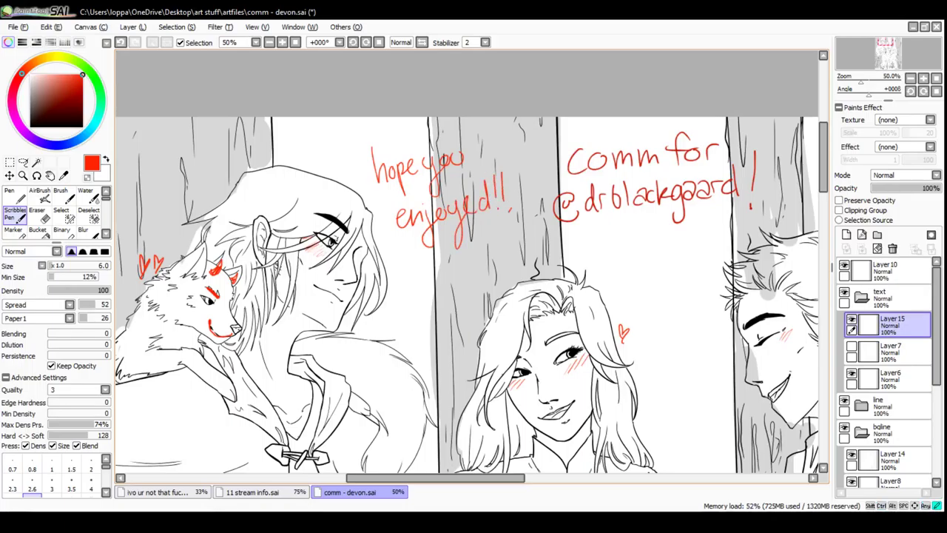
Draw small red hearts around the "hope you enjoyed!!" message
drag(432, 271, 441, 275)
drag(485, 243, 492, 260)
drag(512, 145, 523, 160)
Draw a circled red monogram below the commission note, undoing faulty strokes, and underline it with two slanted strokes
drag(518, 296, 442, 222)
drag(606, 142, 609, 140)
key(ctrl+z)
key(ctrl+z)
key(ctrl+z)
mouse_move(566, 167)
mouse_down()
mouse_move(568, 195)
mouse_move(592, 158)
mouse_up()
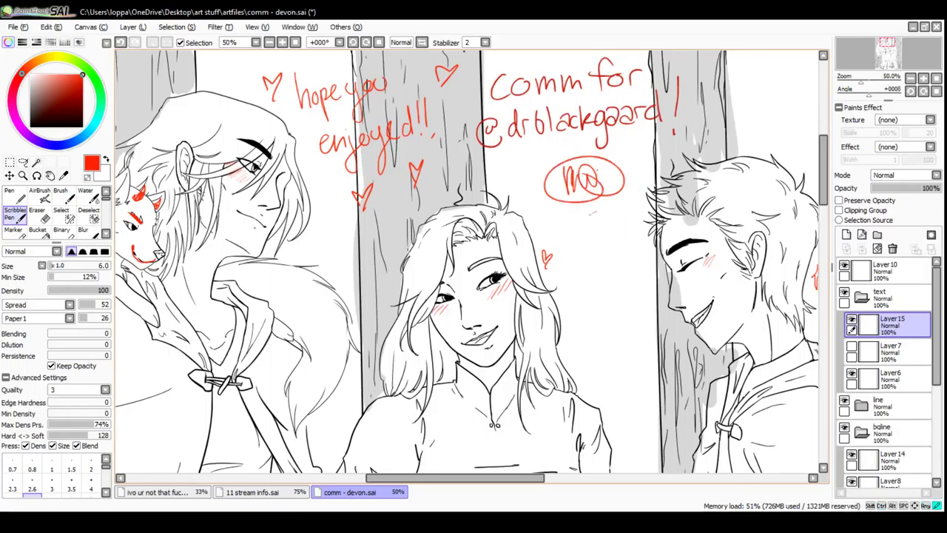
drag(593, 214, 631, 203)
drag(573, 222, 607, 210)
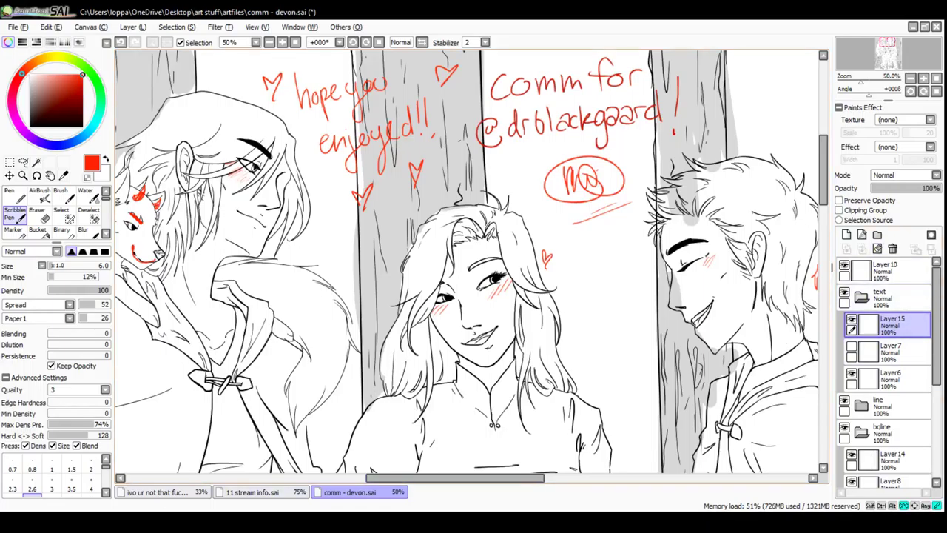
drag(474, 251, 448, 231)
scroll(474, 267, down, 1)
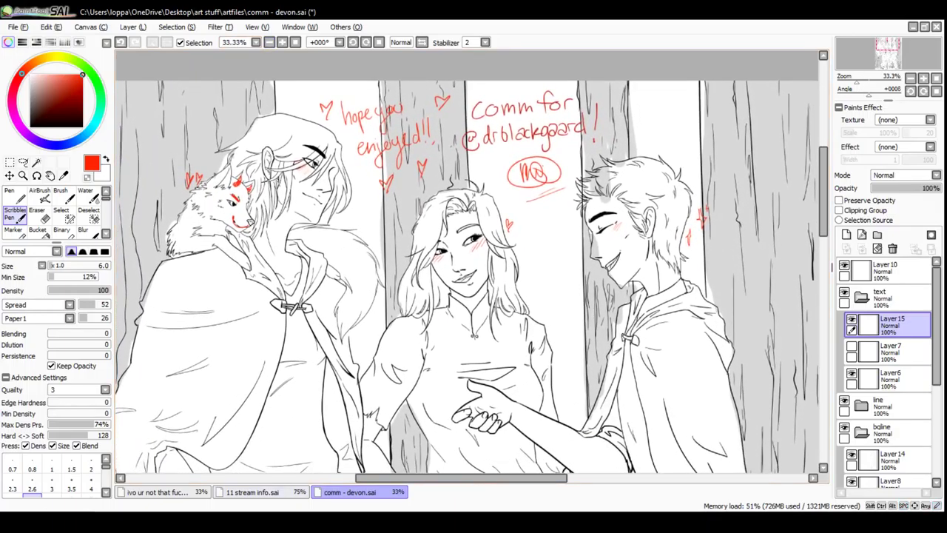